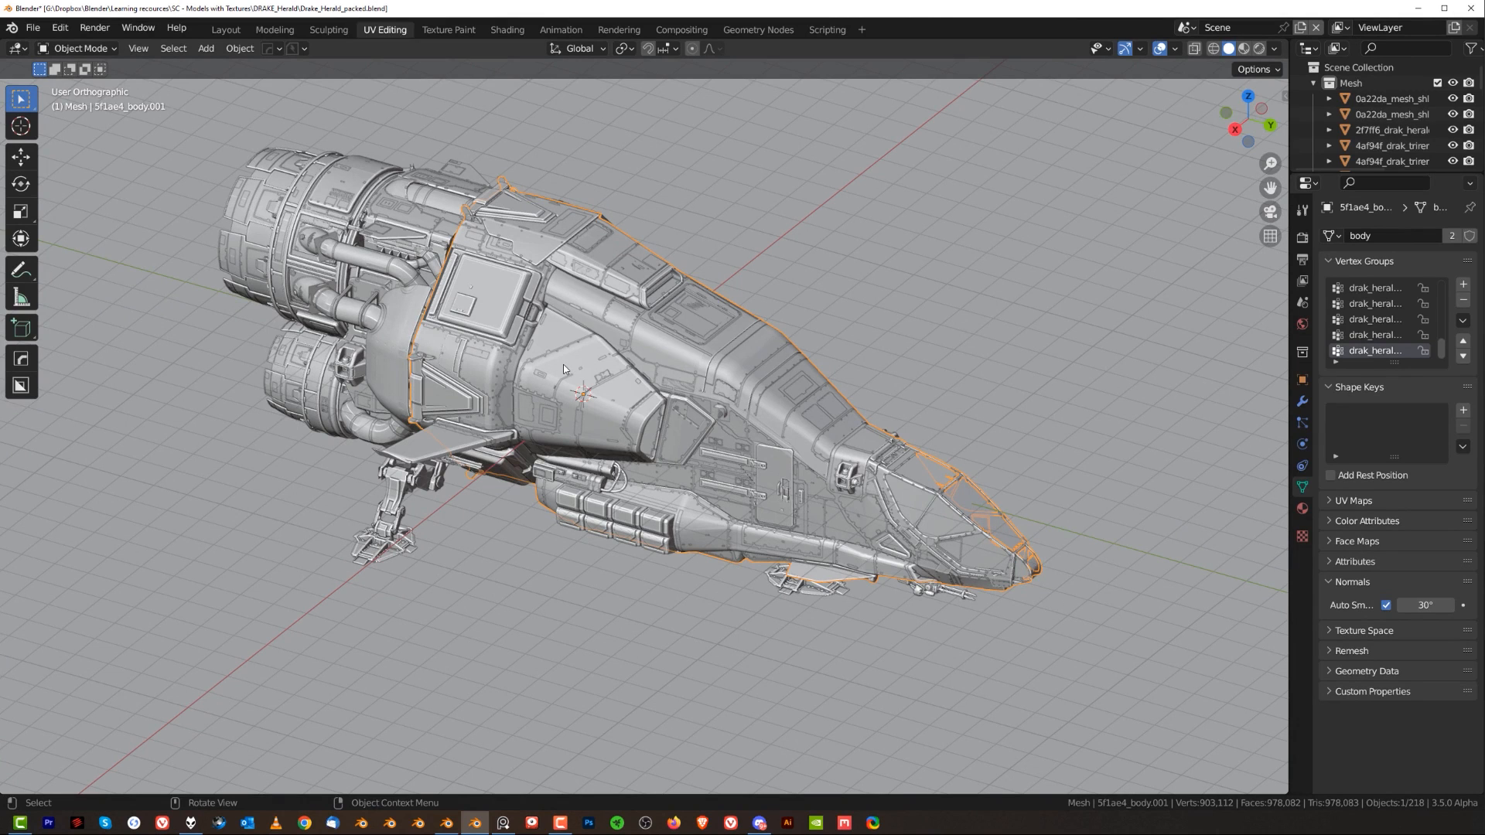
- Examine the ship's overall silhouette in the right orthographic view and in the back orthographic view facing the nose
{"action": "key", "text": "KP_3"}
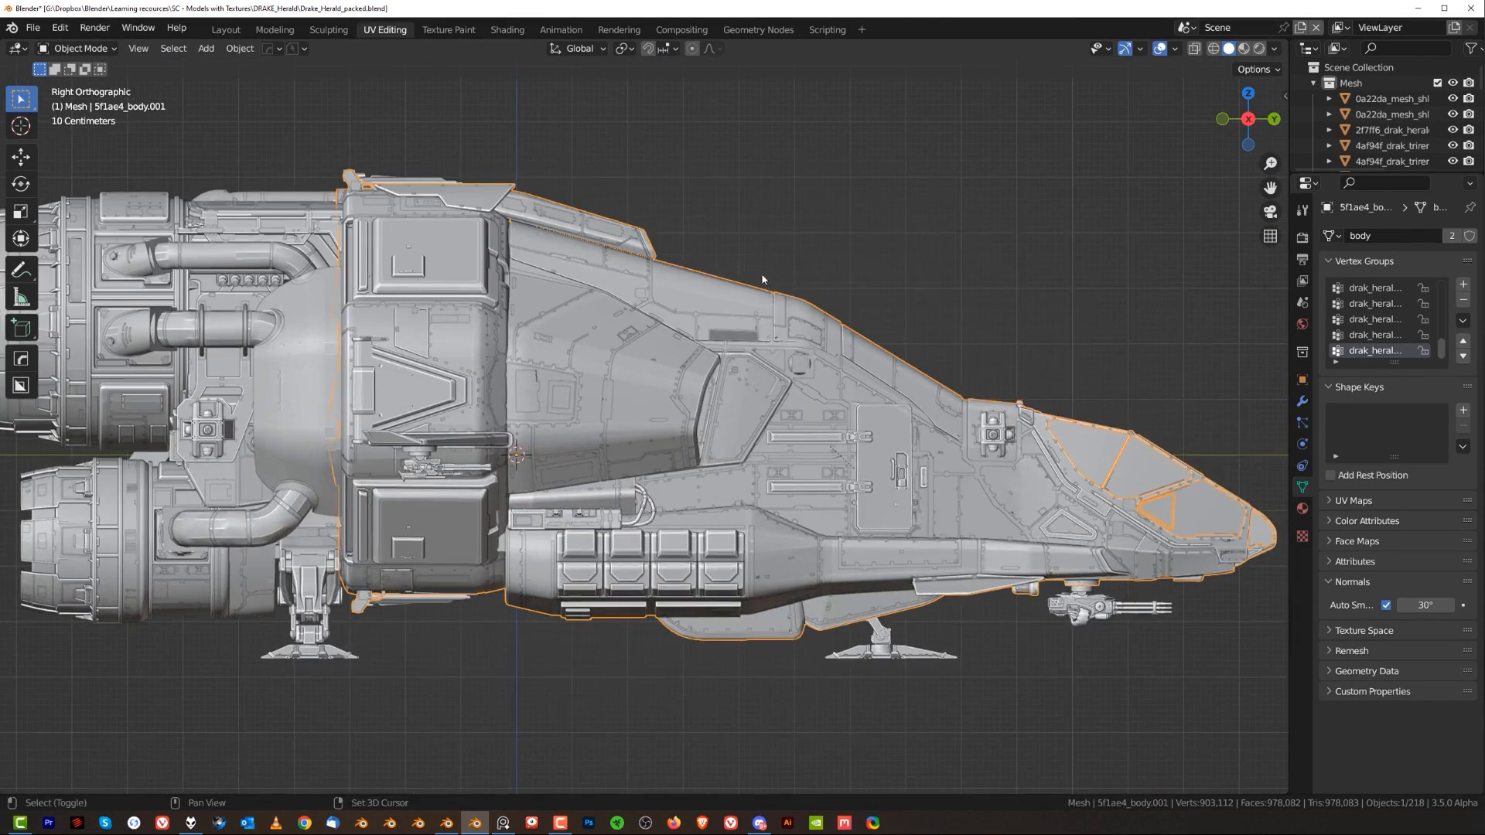
{"action": "scroll", "coordinate": [814, 329], "scroll_direction": "down", "scroll_amount": 2}
{"action": "scroll", "coordinate": [814, 329], "scroll_direction": "up", "scroll_amount": 2}
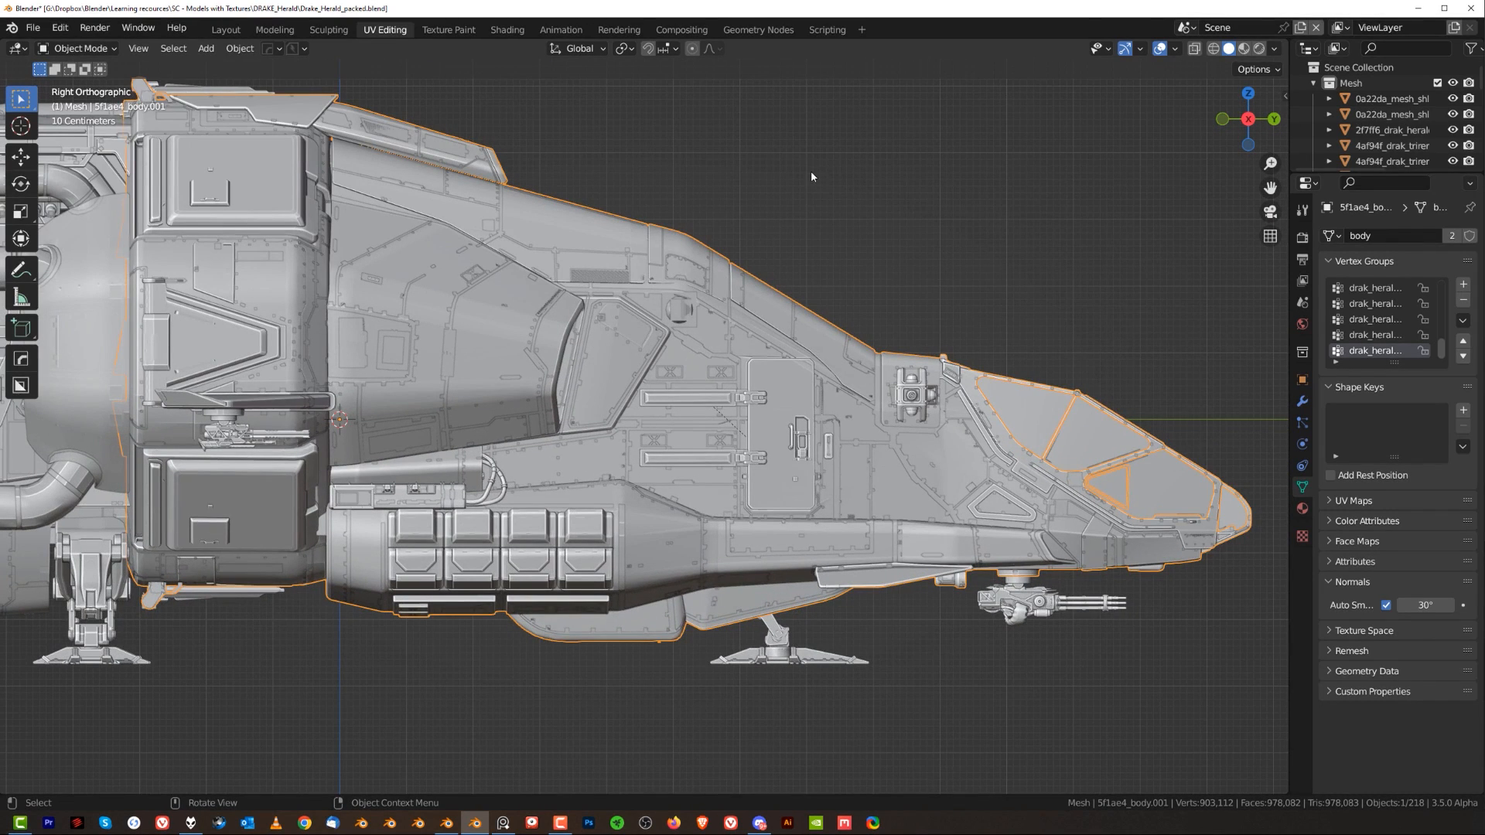
{"action": "scroll", "coordinate": [754, 275], "scroll_direction": "down", "scroll_amount": 2}
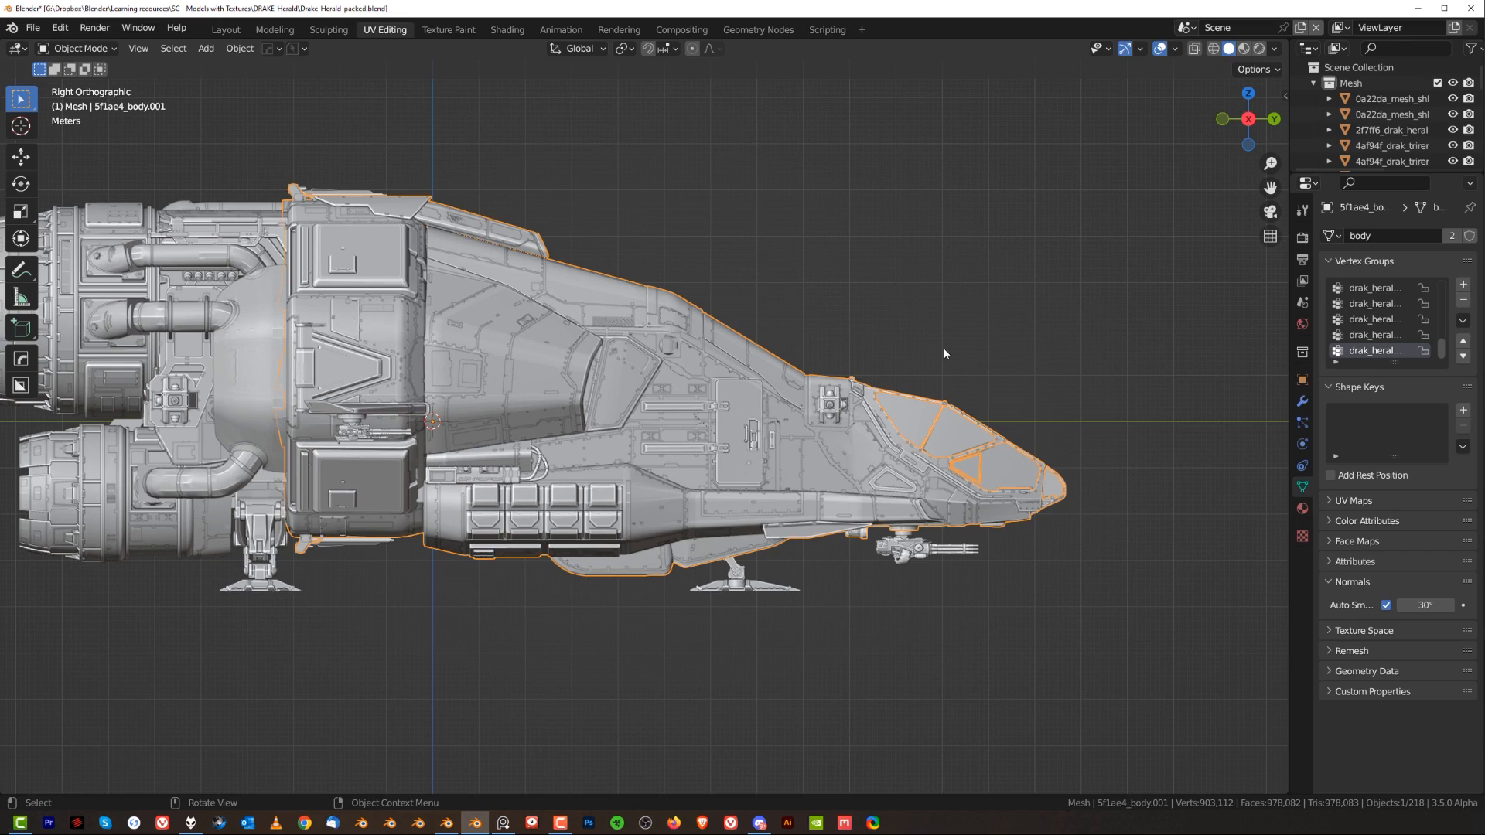
{"action": "middle_click_drag", "start_coordinate": [901, 318], "coordinate": [826, 324]}
{"action": "scroll", "coordinate": [736, 313], "scroll_direction": "up", "scroll_amount": 2}
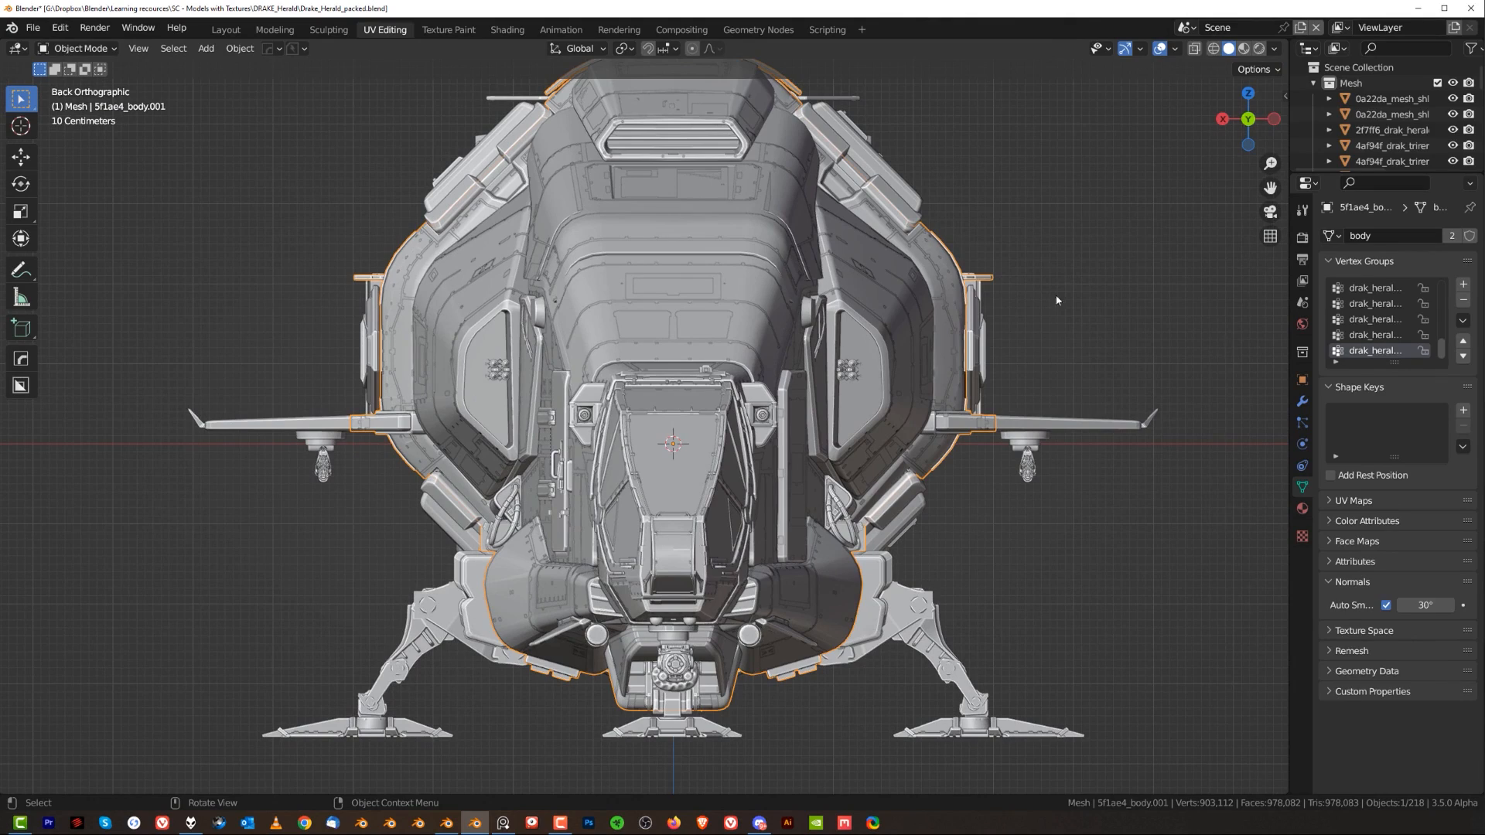
- Switch the viewport to rendered shading and deselect the body mesh
{"action": "left_click", "coordinate": [1258, 50]}
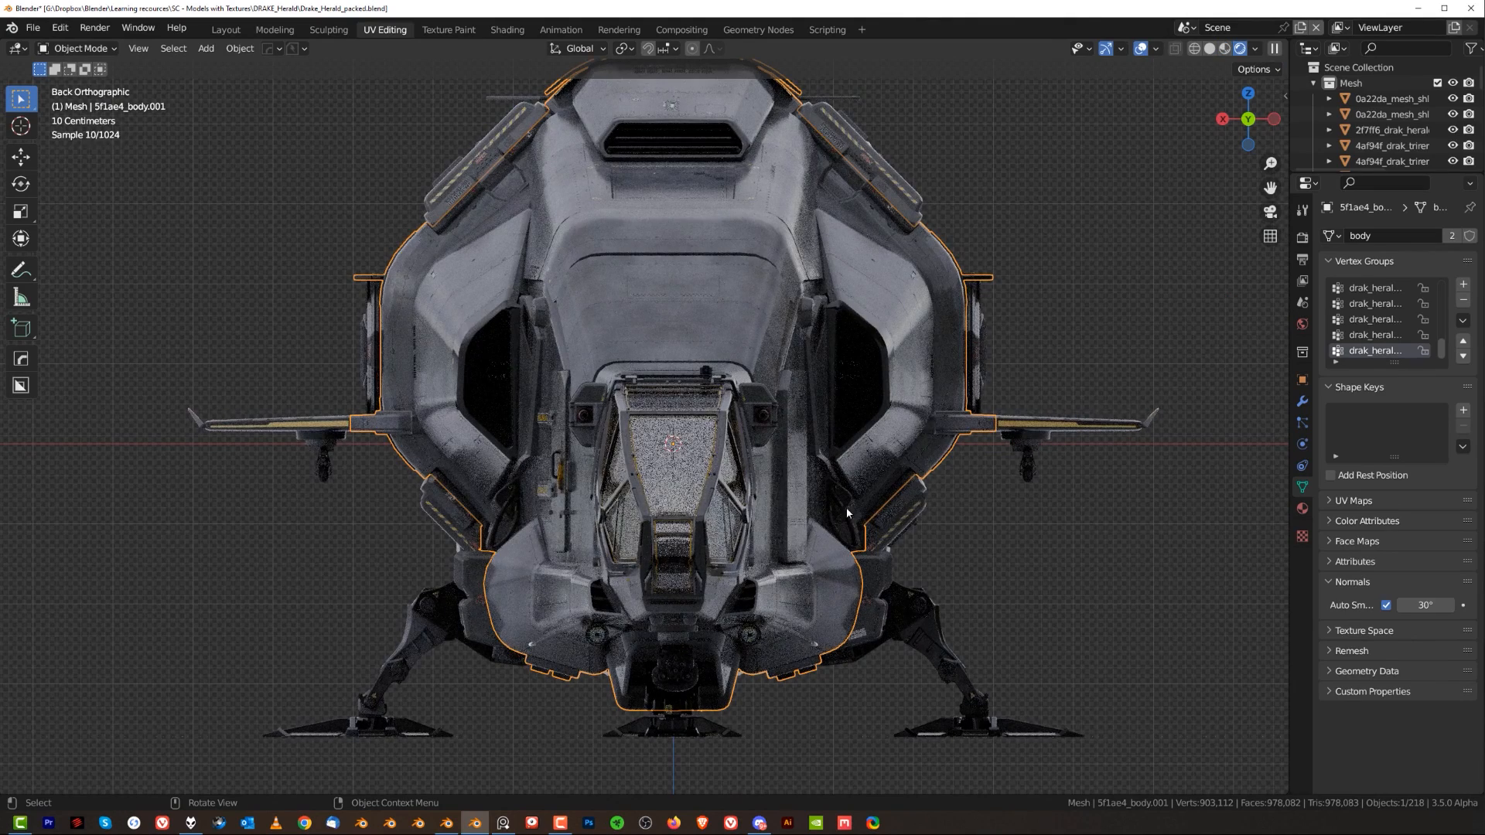
{"action": "middle_click_drag", "start_coordinate": [731, 441], "coordinate": [708, 414], "text": "shift"}
{"action": "left_click", "coordinate": [1070, 290]}
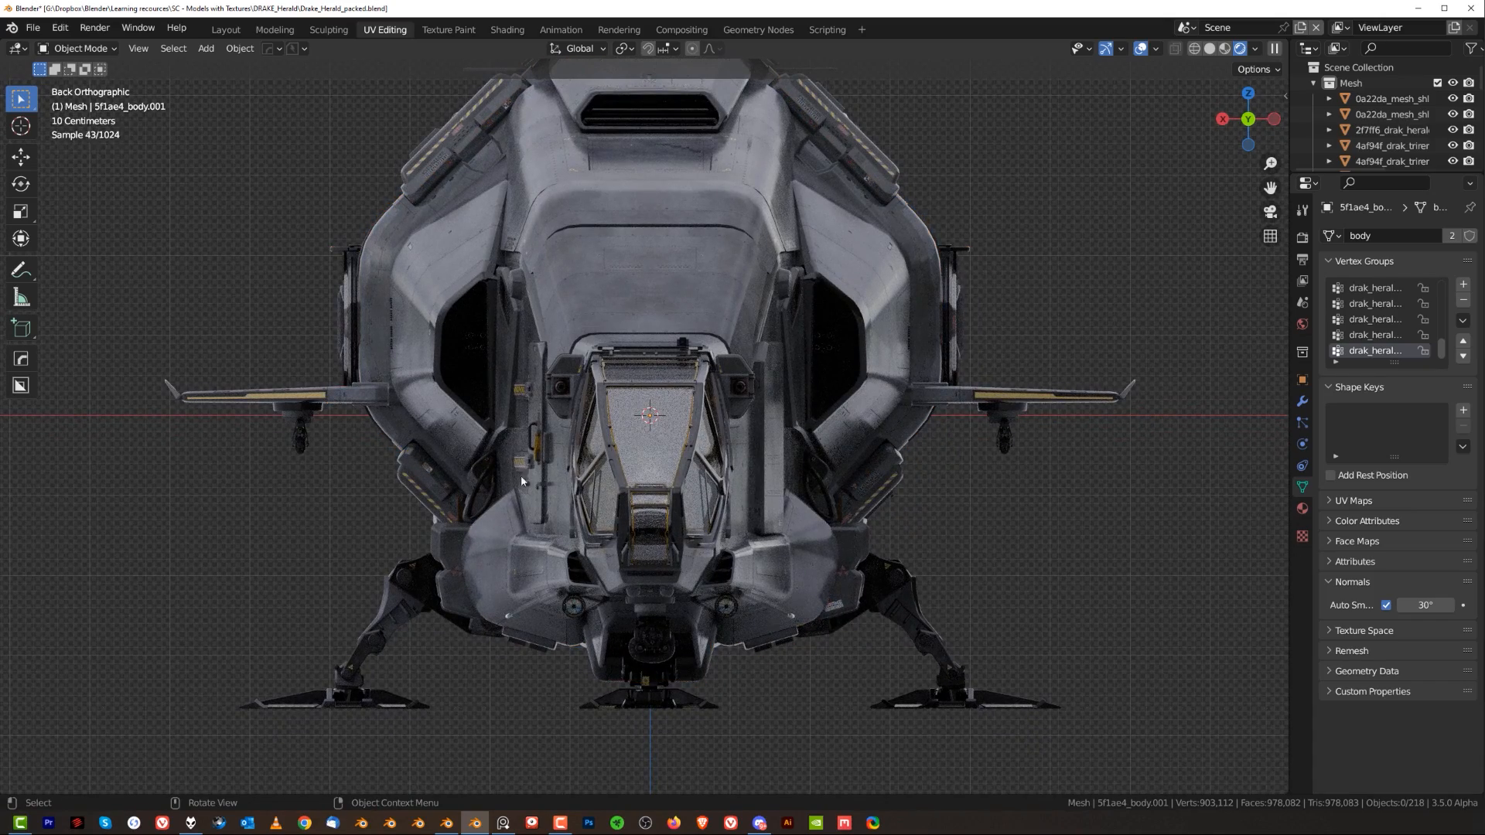
- Examine the rendered ship's profile from the right and its outline from the top
{"action": "key", "text": "grave"}
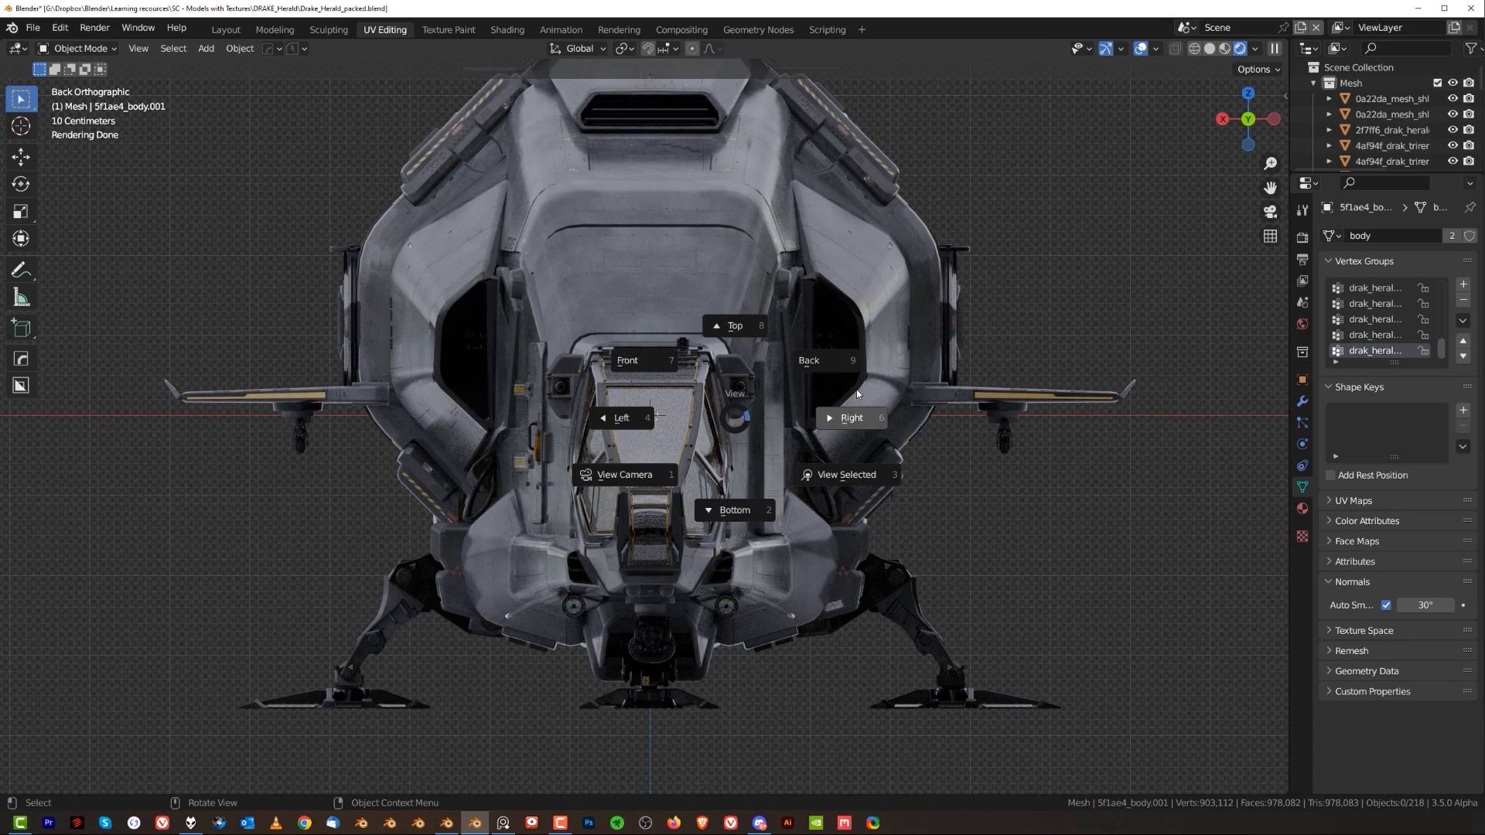
{"action": "left_click", "coordinate": [797, 424]}
{"action": "middle_click_drag", "start_coordinate": [897, 355], "coordinate": [677, 492], "text": "shift"}
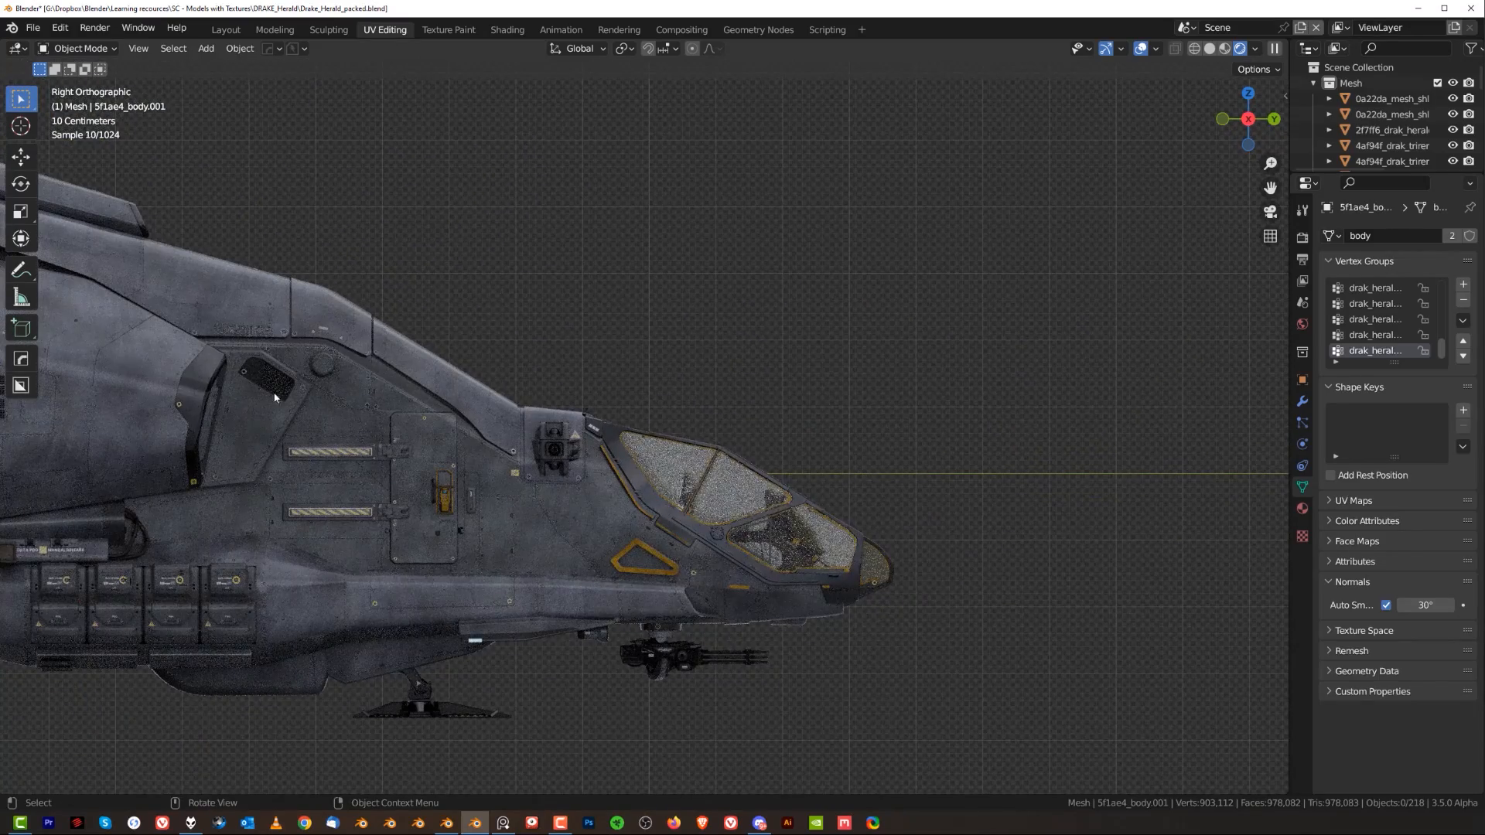
{"action": "scroll", "coordinate": [537, 470], "scroll_direction": "down", "scroll_amount": 5}
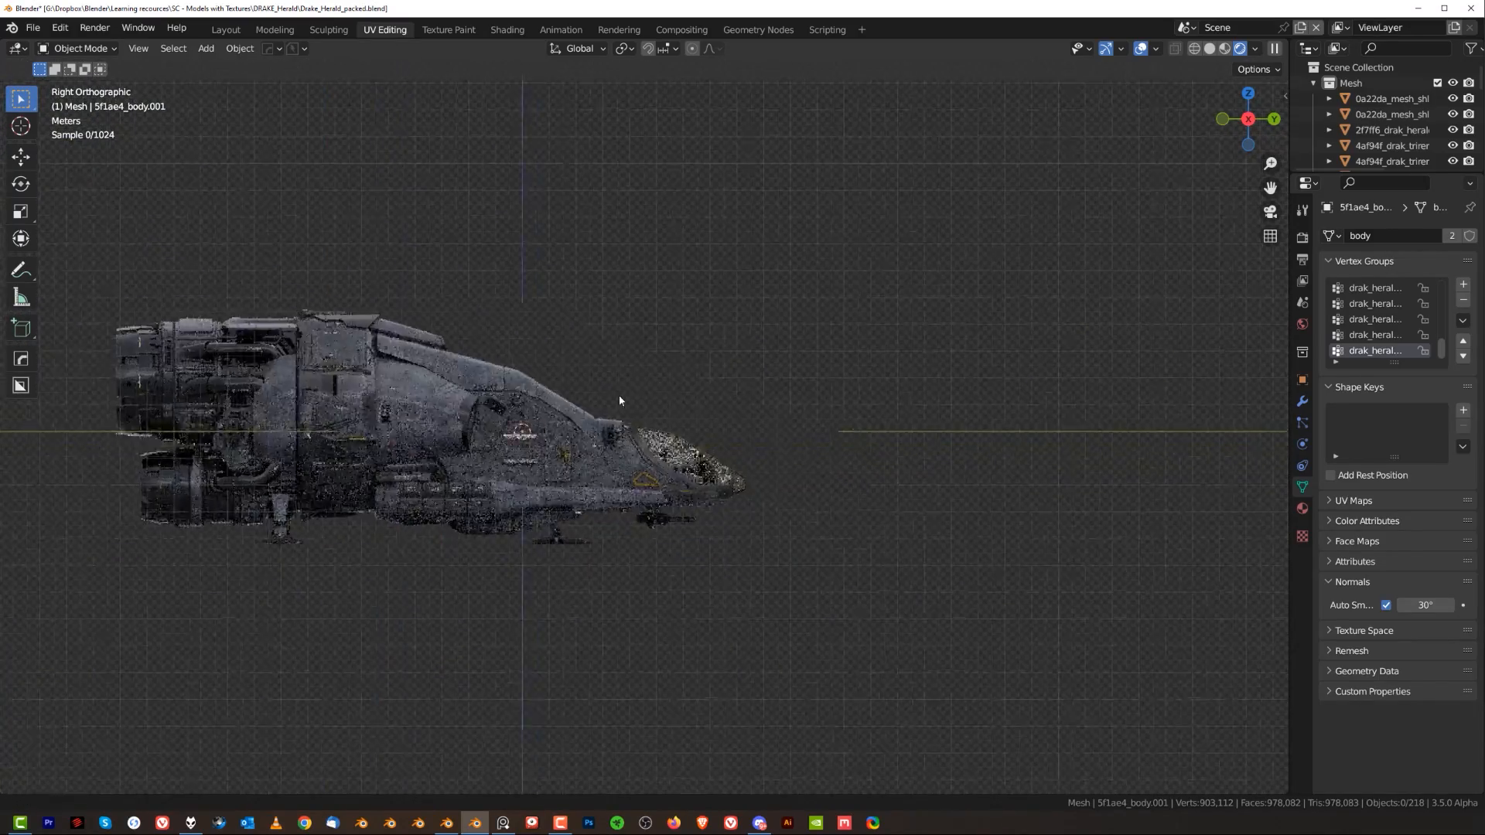
{"action": "middle_click_drag", "start_coordinate": [341, 365], "coordinate": [500, 353], "text": "shift"}
{"action": "scroll", "coordinate": [499, 353], "scroll_direction": "up", "scroll_amount": 1}
{"action": "middle_click_drag", "start_coordinate": [592, 358], "coordinate": [643, 374]}
{"action": "key", "text": "grave"}
{"action": "left_click", "coordinate": [672, 256]}
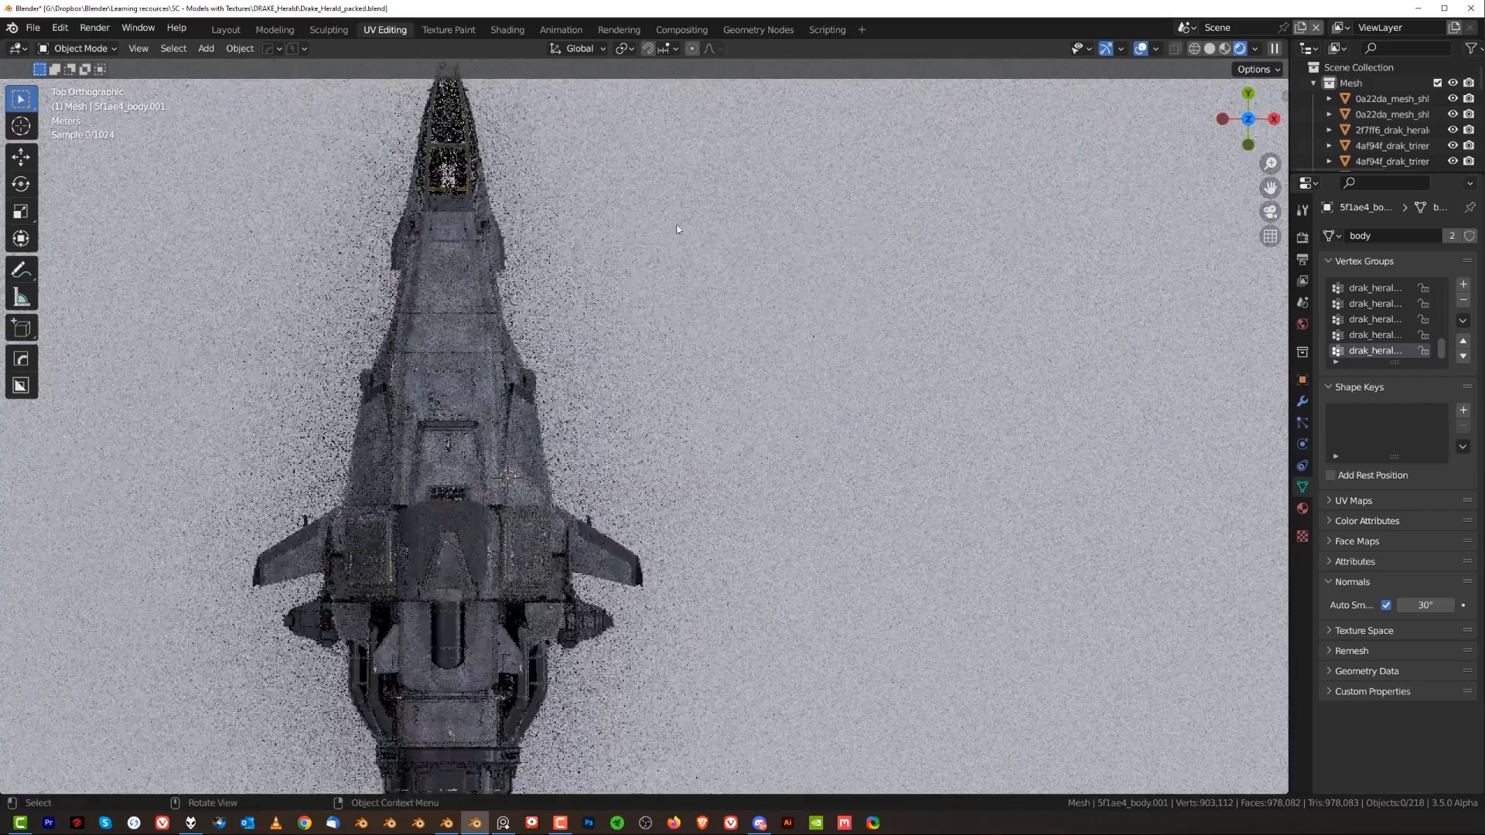
{"action": "scroll", "coordinate": [625, 279], "scroll_direction": "down", "scroll_amount": 2}
{"action": "middle_click_drag", "start_coordinate": [625, 278], "coordinate": [652, 305], "text": "shift"}
- Examine the rendered ship from the engine end, from the nose and from the right side
{"action": "key", "text": "grave"}
{"action": "left_click", "coordinate": [572, 270]}
{"action": "scroll", "coordinate": [564, 267], "scroll_direction": "up", "scroll_amount": 3}
{"action": "middle_click_drag", "start_coordinate": [565, 266], "coordinate": [740, 381], "text": "shift"}
{"action": "scroll", "coordinate": [751, 410], "scroll_direction": "up", "scroll_amount": 2}
{"action": "scroll", "coordinate": [762, 334], "scroll_direction": "up", "scroll_amount": 1}
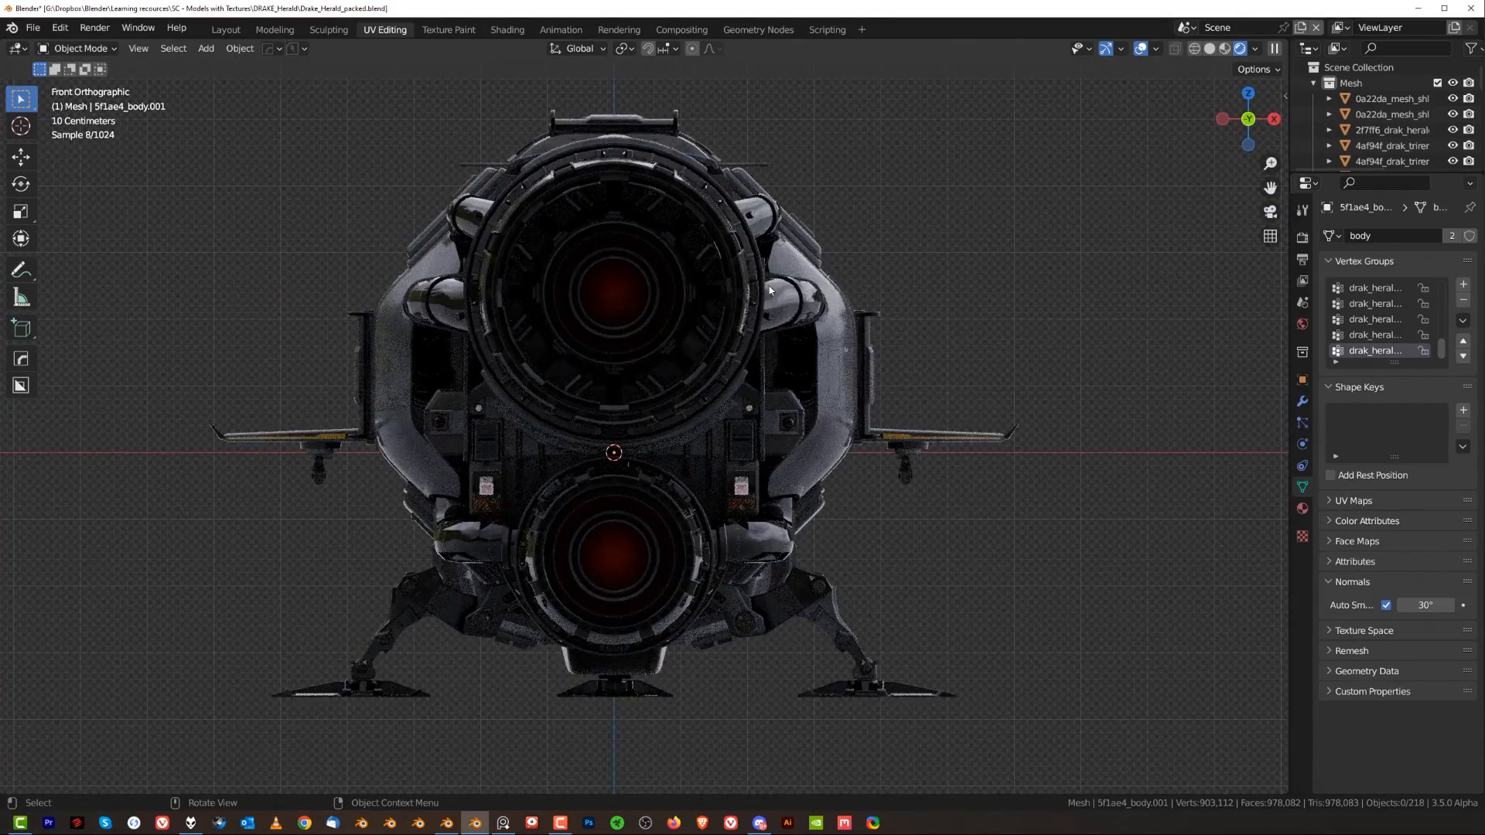
{"action": "middle_click_drag", "start_coordinate": [660, 397], "coordinate": [987, 313], "text": "alt"}
{"action": "middle_click_drag", "start_coordinate": [901, 370], "coordinate": [929, 365], "text": "alt"}
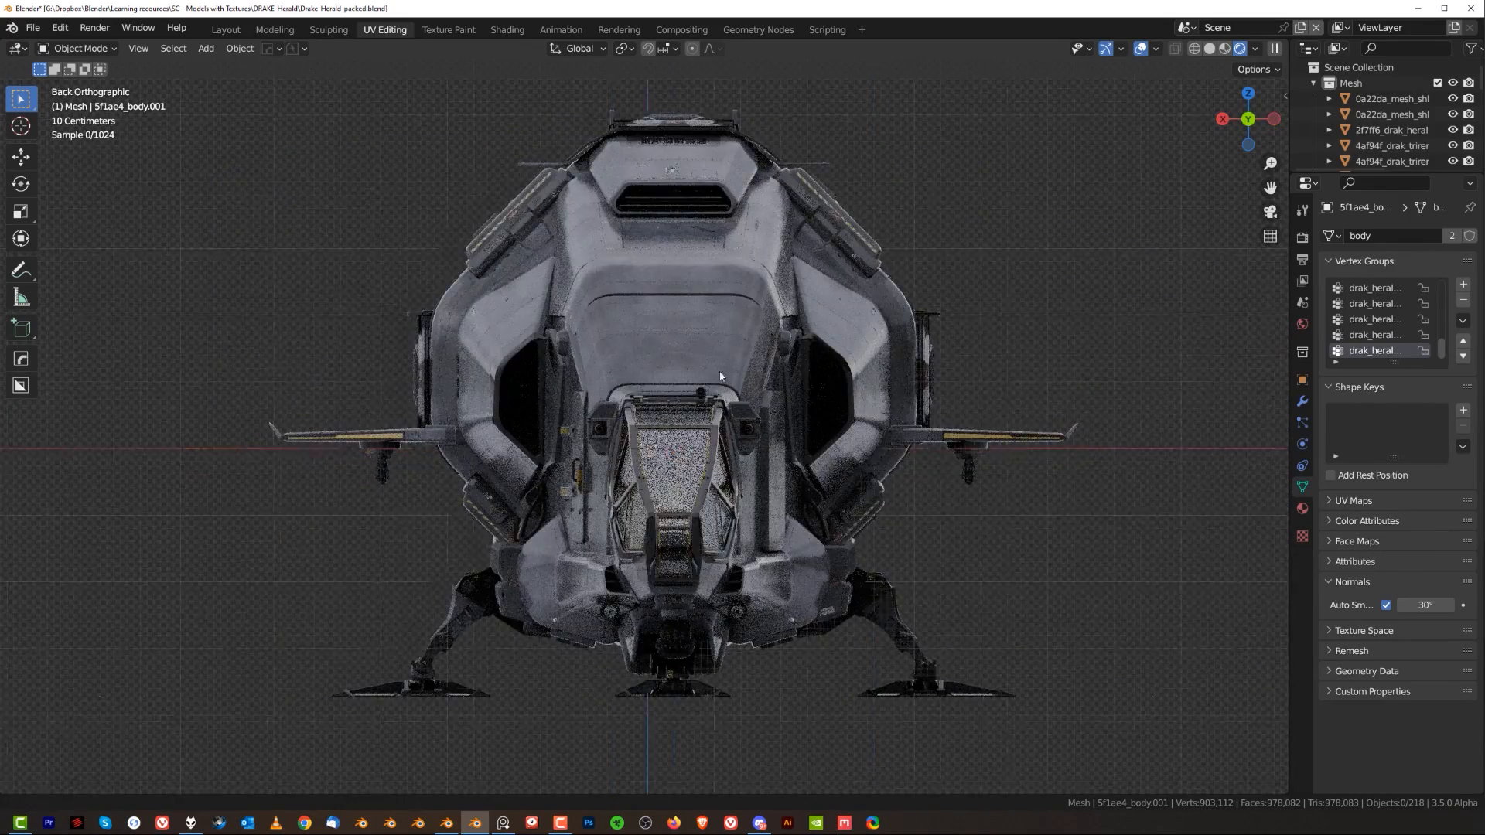
{"action": "middle_click_drag", "start_coordinate": [738, 369], "coordinate": [817, 377], "text": "alt"}
{"action": "middle_click_drag", "start_coordinate": [718, 403], "coordinate": [814, 370], "text": "shift"}
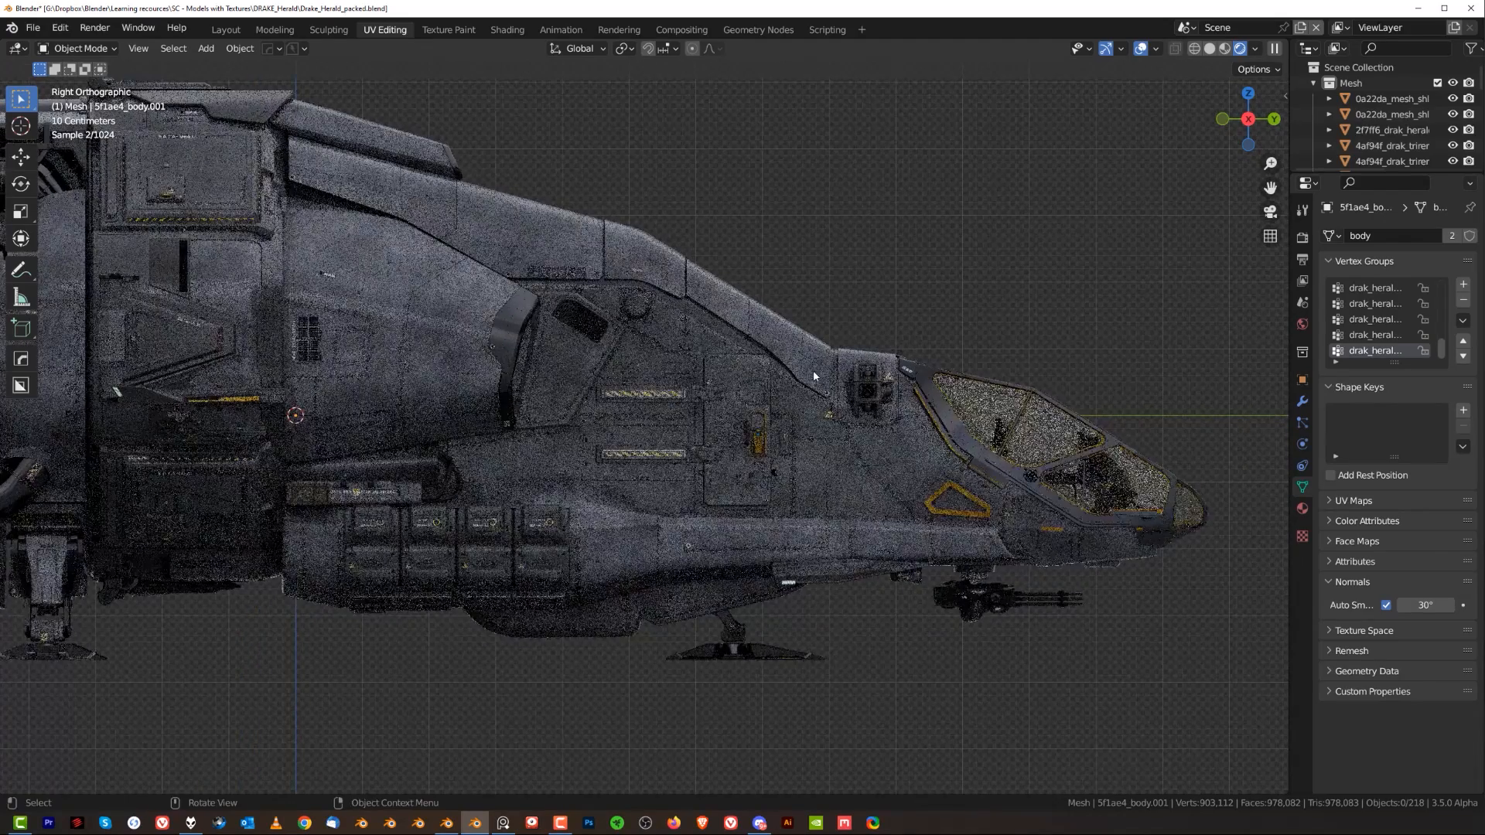
- Return the viewport to solid shading in the right orthographic view and save the file
{"action": "key", "text": "z"}
{"action": "scroll", "coordinate": [601, 287], "scroll_direction": "up", "scroll_amount": 5}
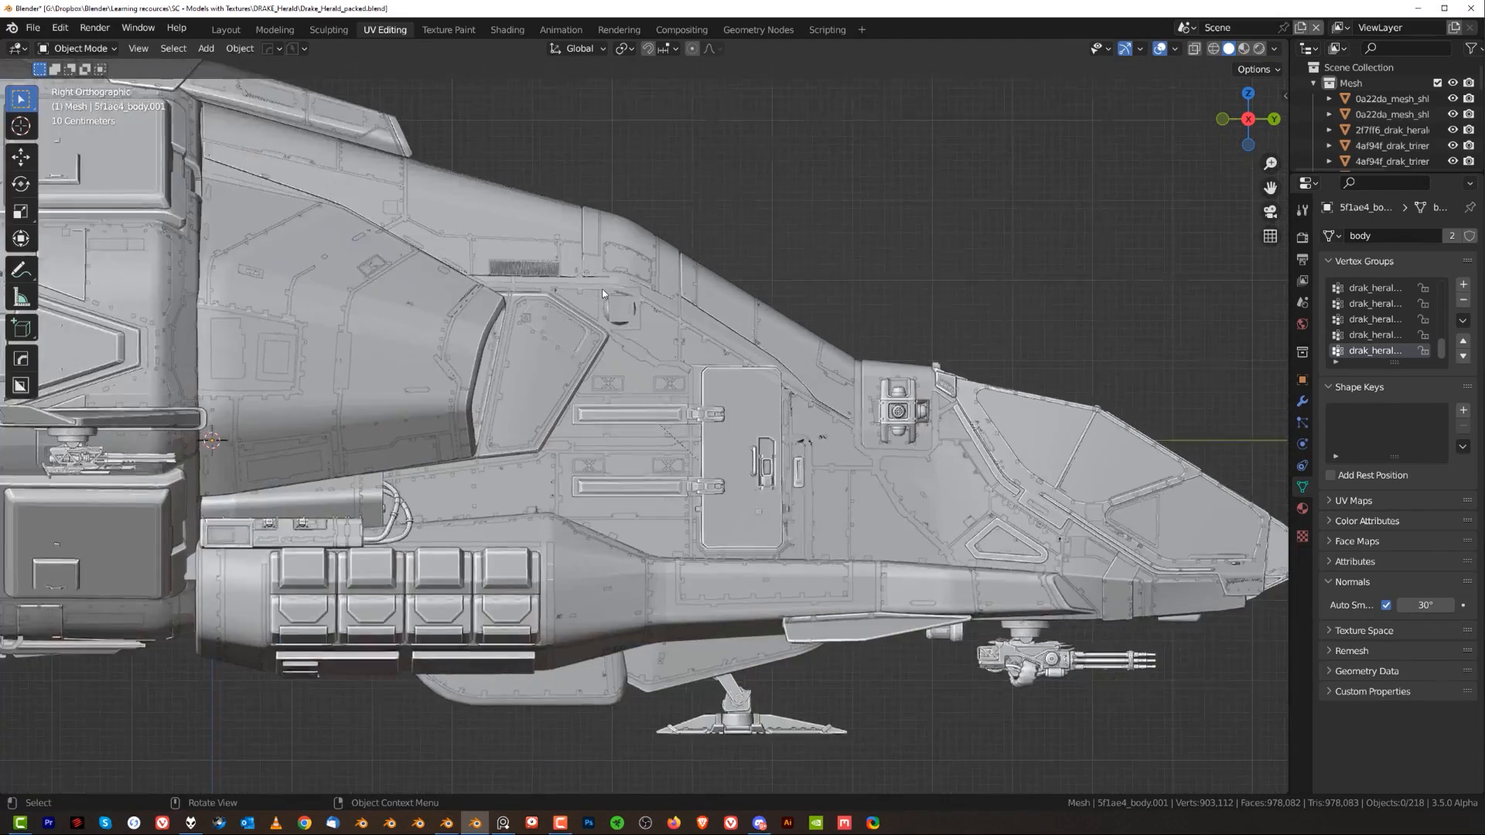
{"action": "scroll", "coordinate": [601, 279], "scroll_direction": "down", "scroll_amount": 1}
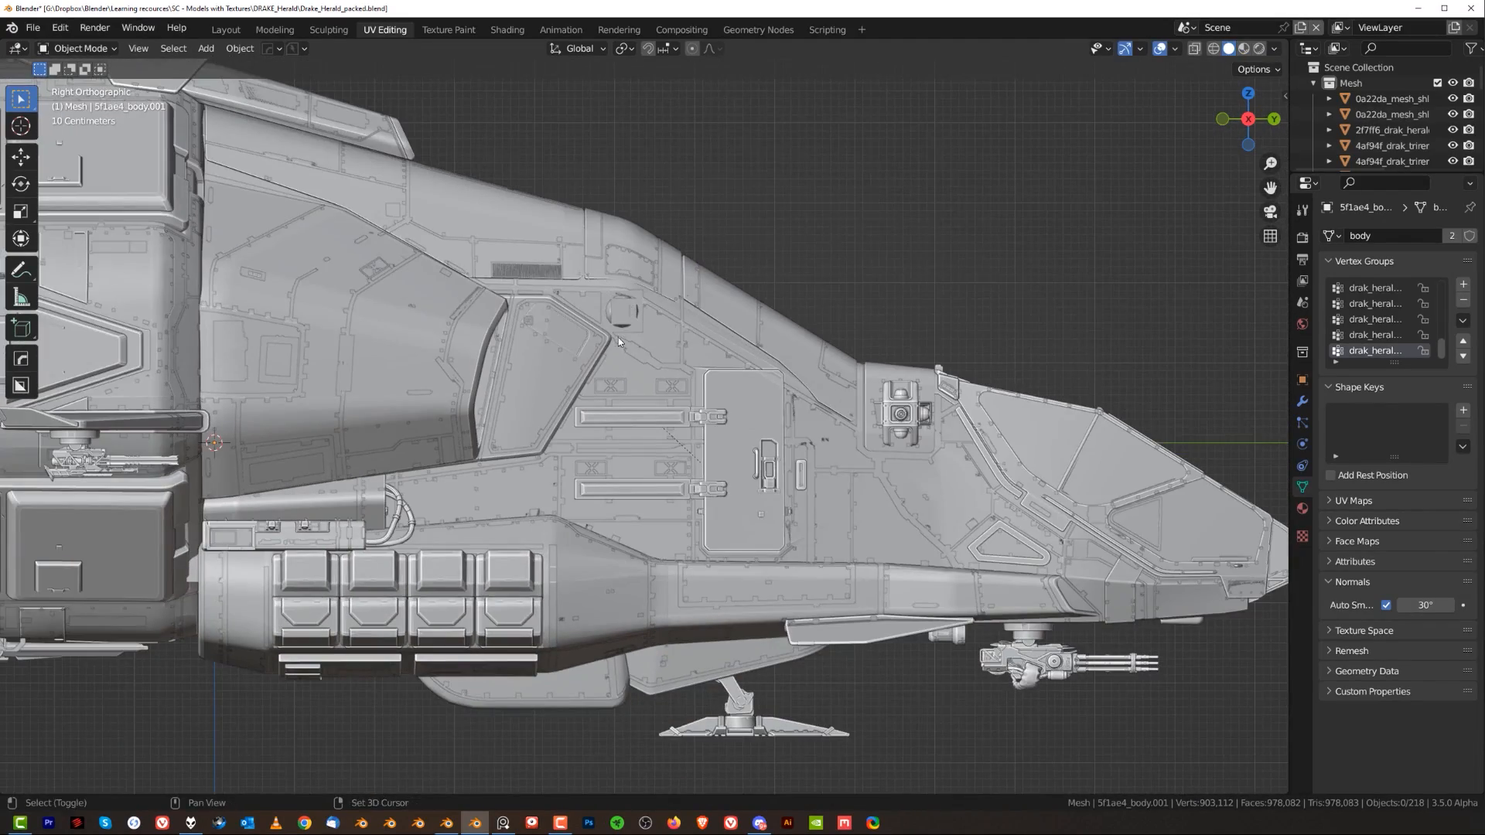
{"action": "middle_click_drag", "start_coordinate": [619, 339], "coordinate": [568, 331], "text": "shift"}
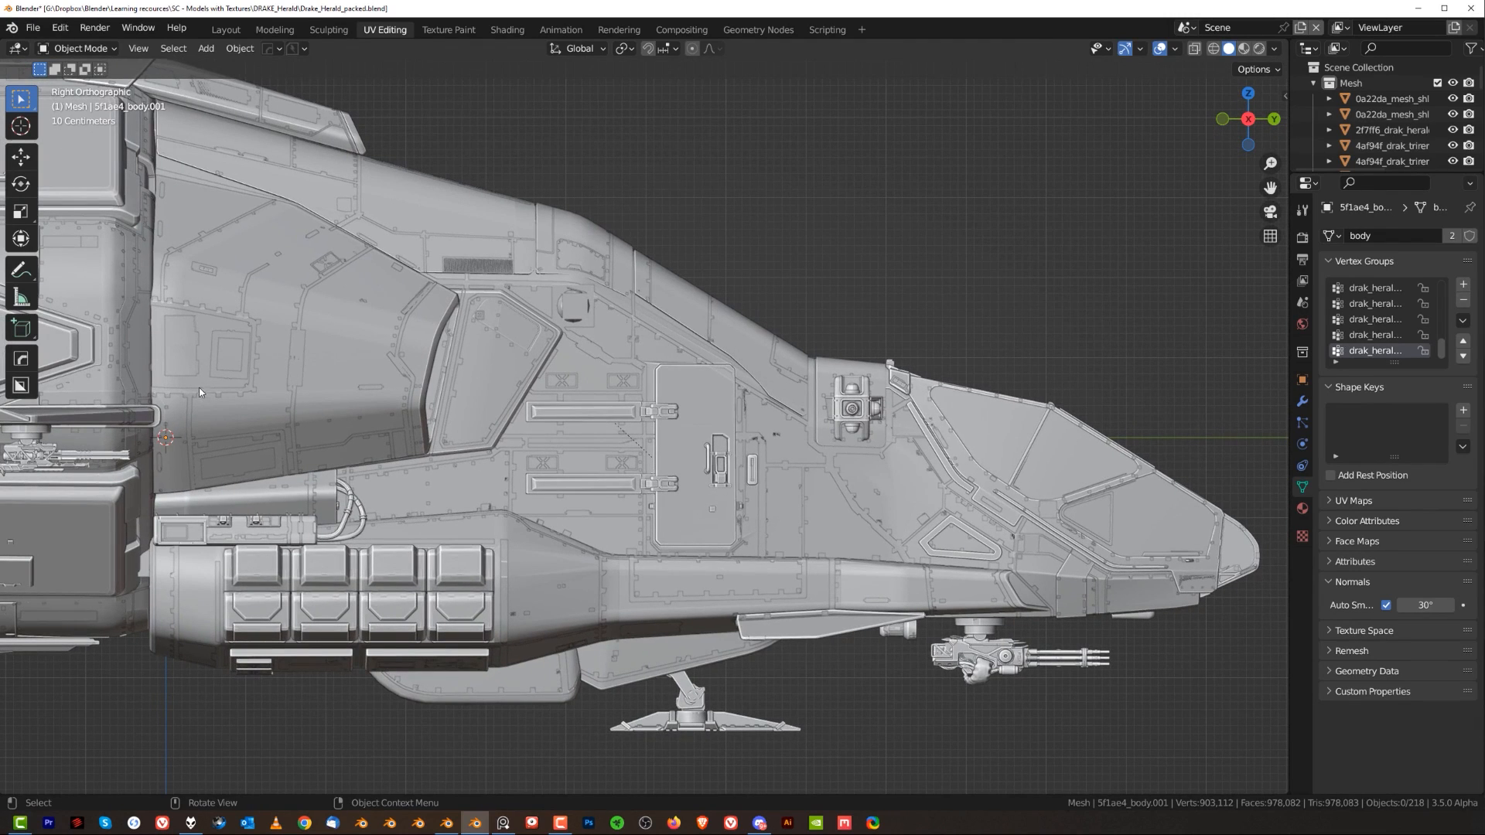
{"action": "key", "text": "ctrl+s"}
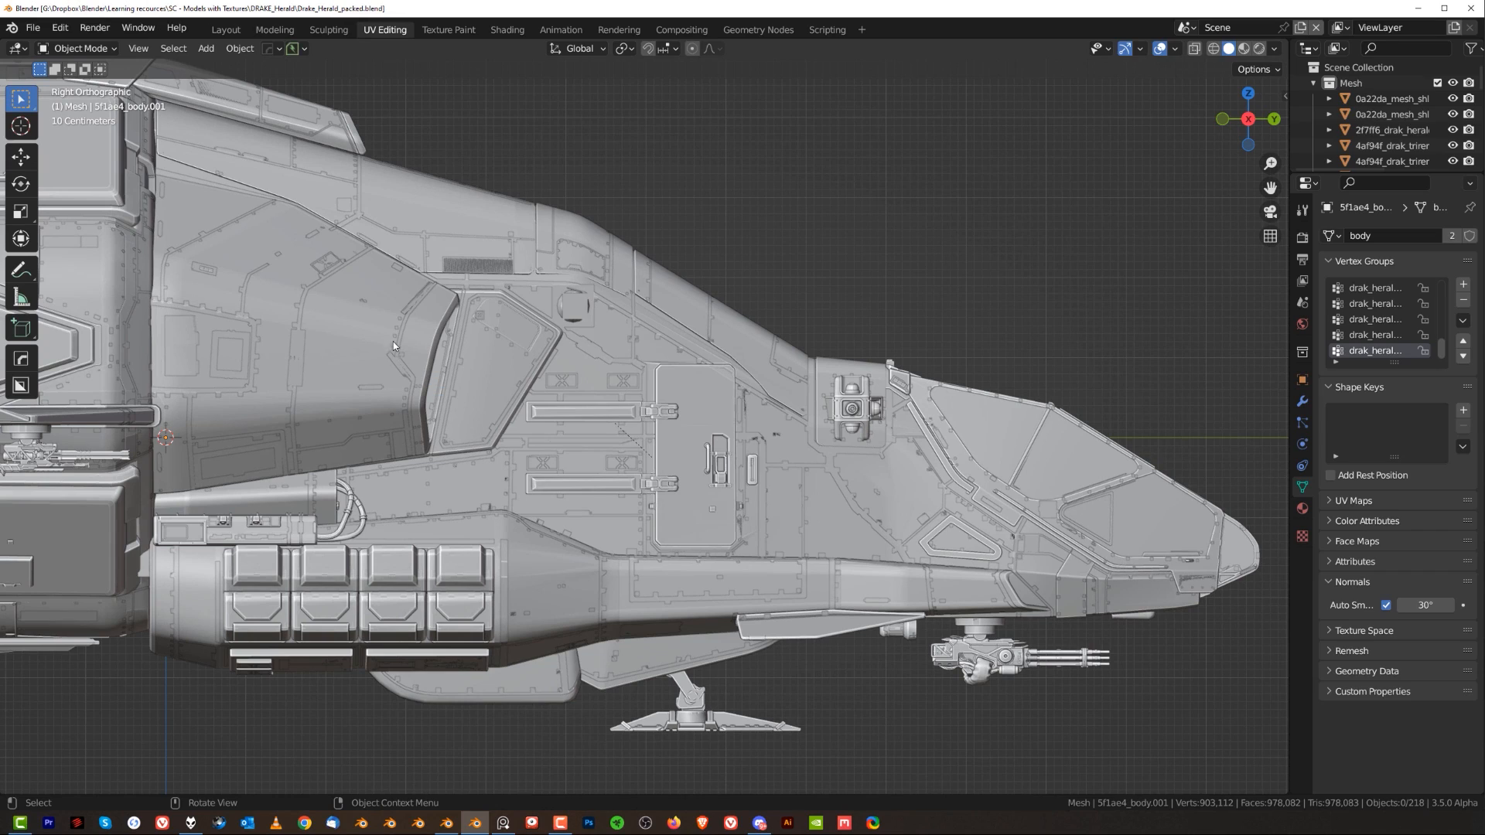
- Try to move the hull's body_poms surface-detail mesh away from the ship
{"action": "left_click", "coordinate": [410, 309]}
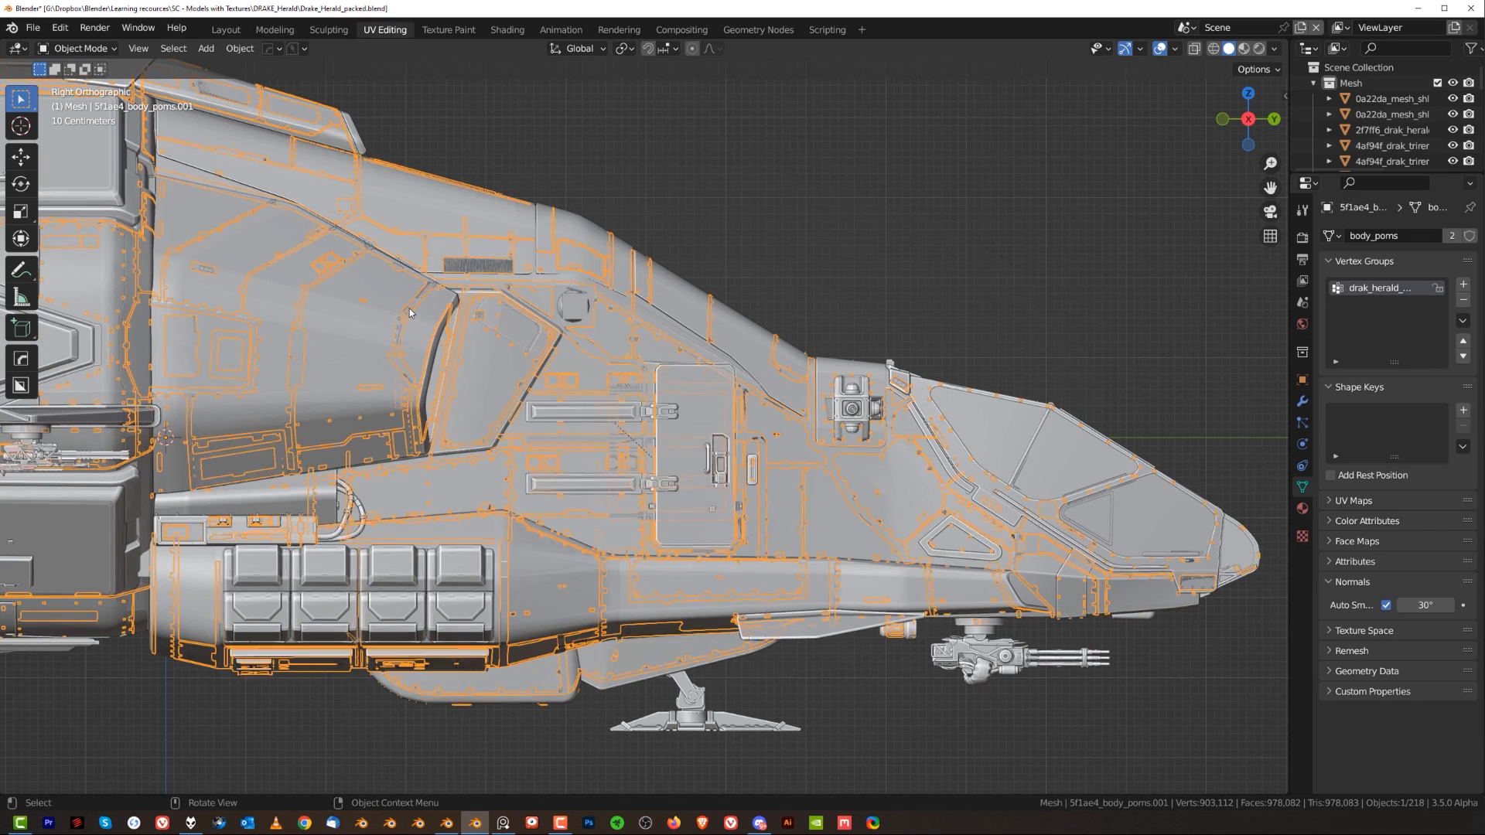
{"action": "scroll", "coordinate": [480, 408], "scroll_direction": "down", "scroll_amount": 2}
{"action": "key", "text": "g"}
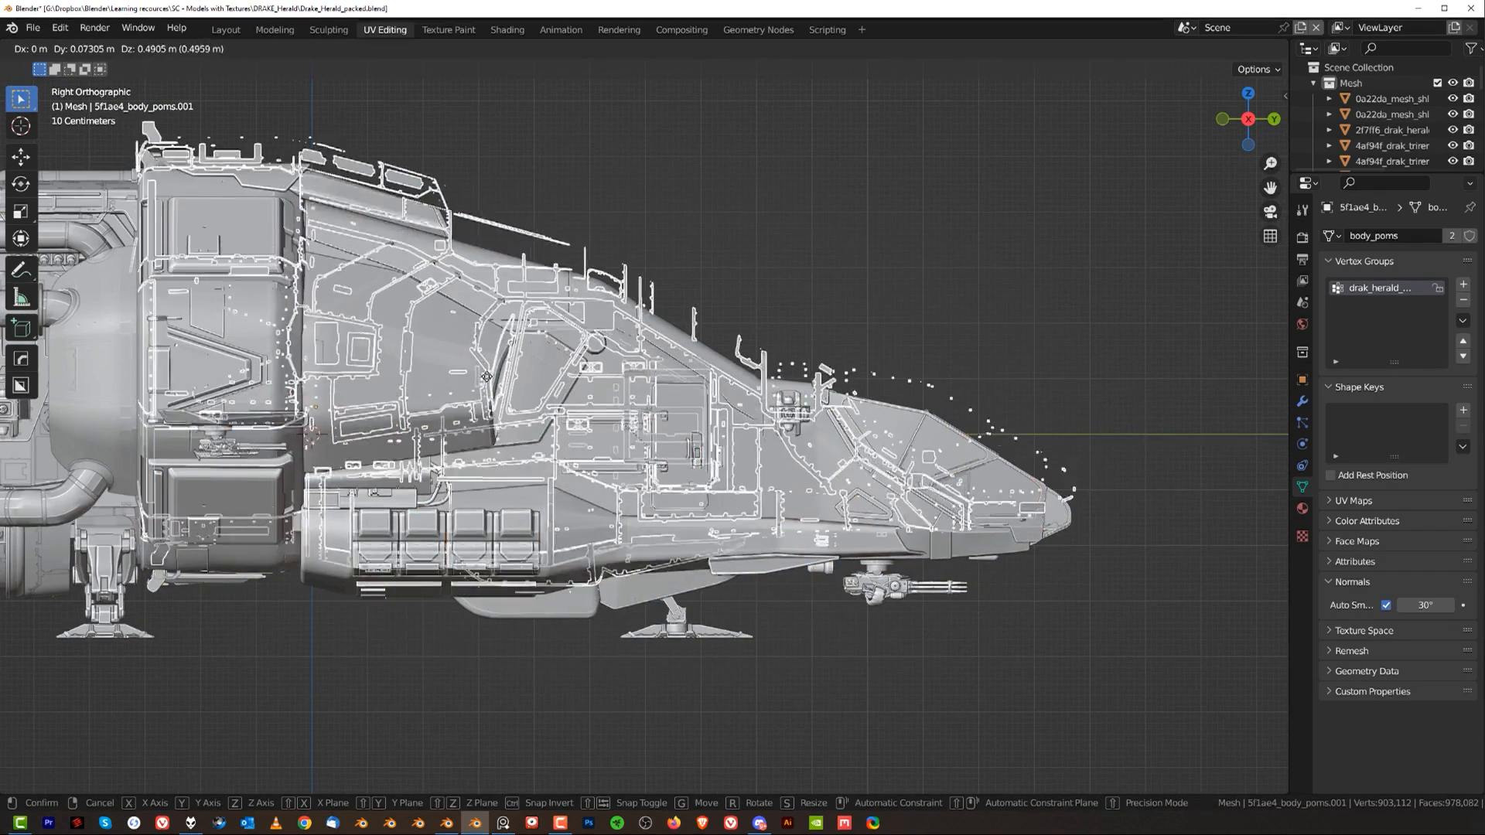
{"action": "key", "text": "Escape"}
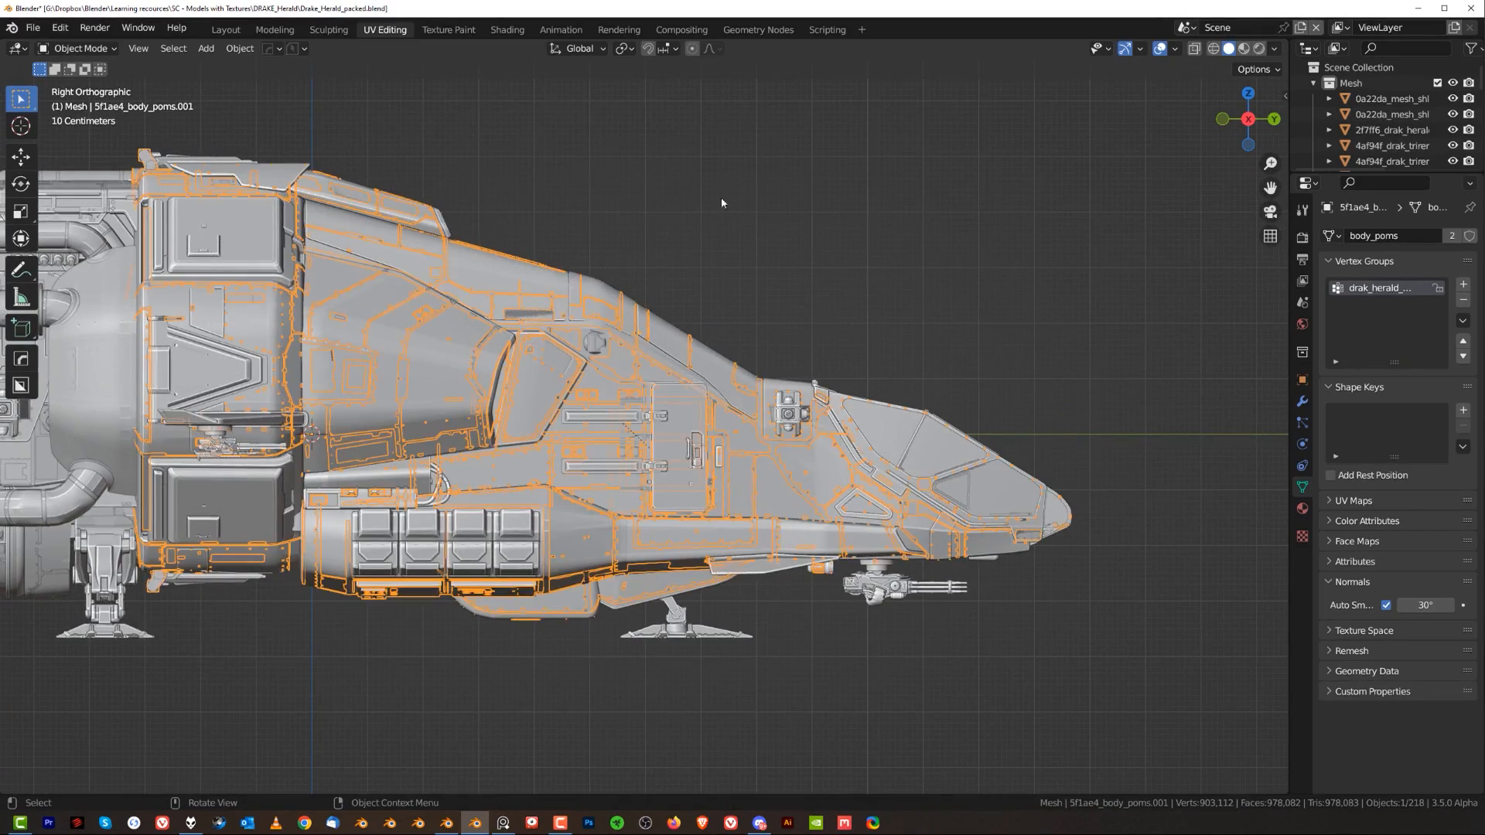
- Isolate the body_poms mesh in local view and examine its floating panel lines and decal strips from several angles
{"action": "key", "text": "KP_Divide"}
{"action": "middle_click_drag", "start_coordinate": [727, 234], "coordinate": [835, 234]}
{"action": "left_click", "coordinate": [820, 287]}
{"action": "scroll", "coordinate": [809, 297], "scroll_direction": "up", "scroll_amount": 2}
{"action": "middle_click_drag", "start_coordinate": [809, 297], "coordinate": [641, 360]}
{"action": "scroll", "coordinate": [630, 323], "scroll_direction": "up", "scroll_amount": 3}
{"action": "scroll", "coordinate": [632, 356], "scroll_direction": "down", "scroll_amount": 2}
{"action": "scroll", "coordinate": [468, 449], "scroll_direction": "up", "scroll_amount": 5}
{"action": "middle_click_drag", "start_coordinate": [468, 448], "coordinate": [930, 388]}
{"action": "scroll", "coordinate": [931, 388], "scroll_direction": "down", "scroll_amount": 3}
{"action": "middle_click_drag", "start_coordinate": [420, 303], "coordinate": [460, 323]}
{"action": "middle_click_drag", "start_coordinate": [267, 342], "coordinate": [592, 352], "text": "shift"}
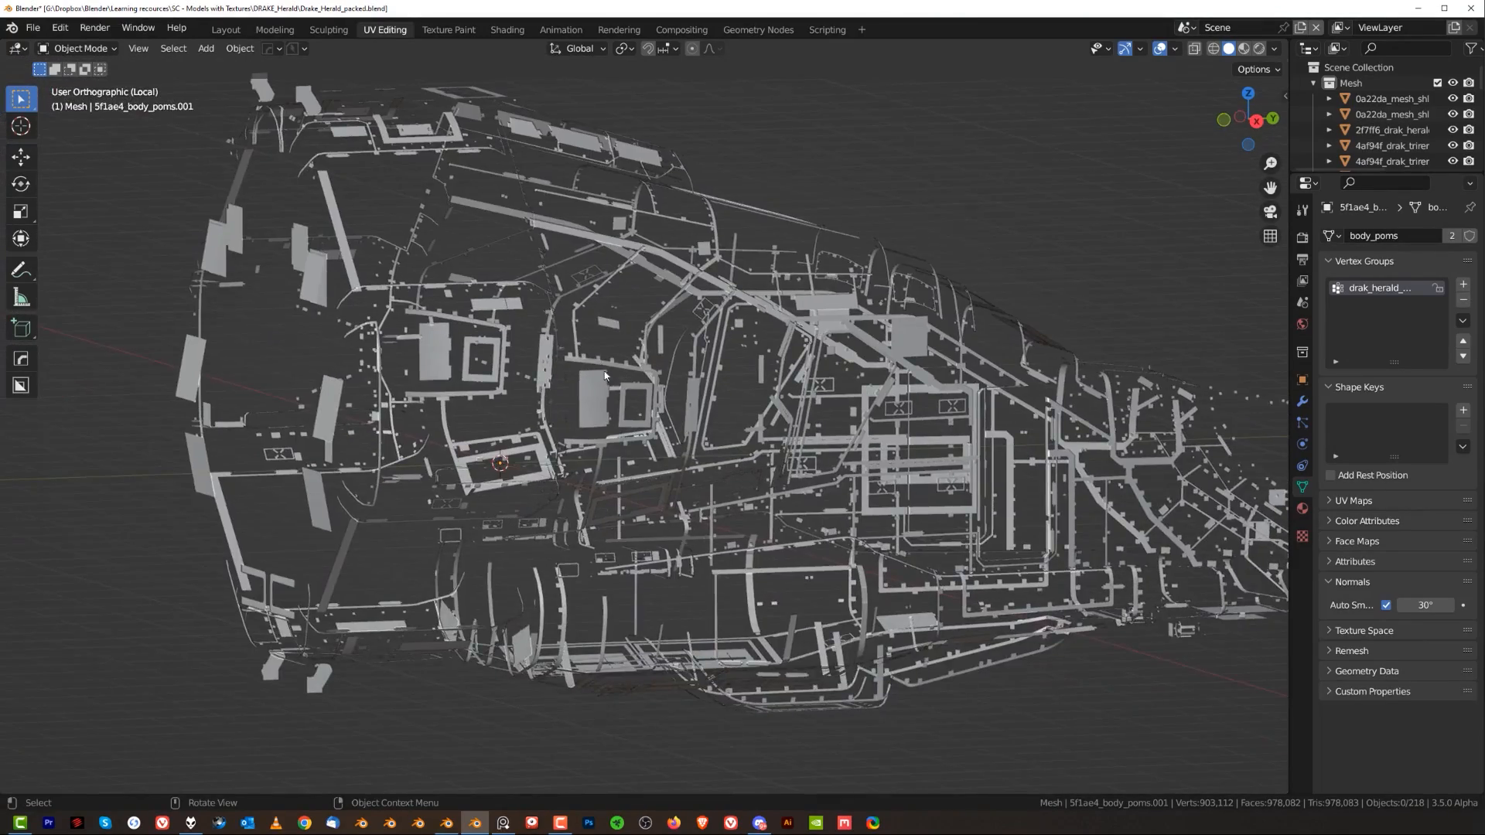
- Exit local view and delete the body_poms detail mesh from the hull
{"action": "key", "text": "KP_Divide"}
{"action": "scroll", "coordinate": [600, 364], "scroll_direction": "up", "scroll_amount": 2}
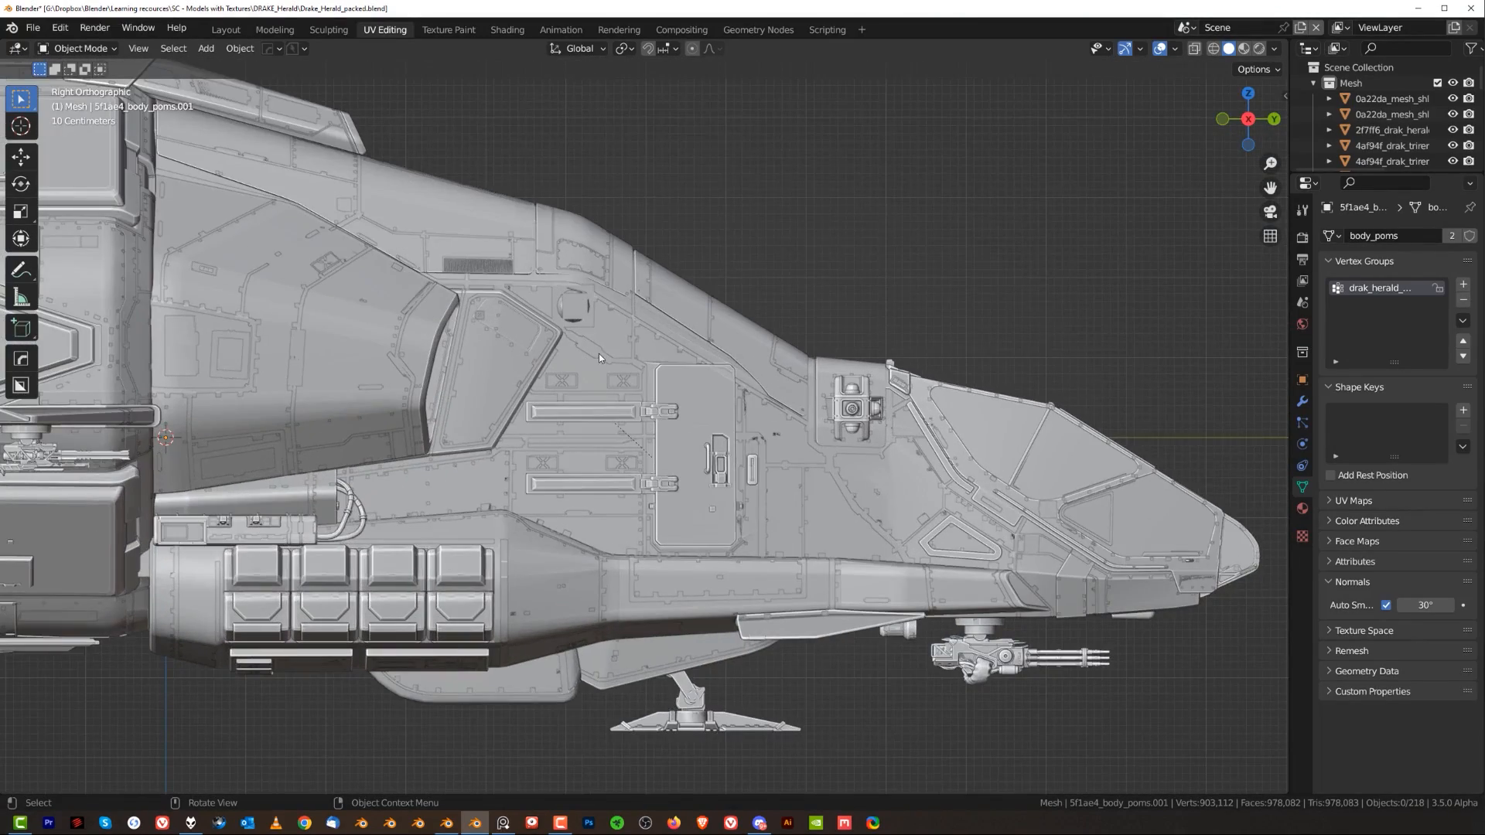
{"action": "left_click", "coordinate": [598, 354]}
{"action": "key", "text": "Delete"}
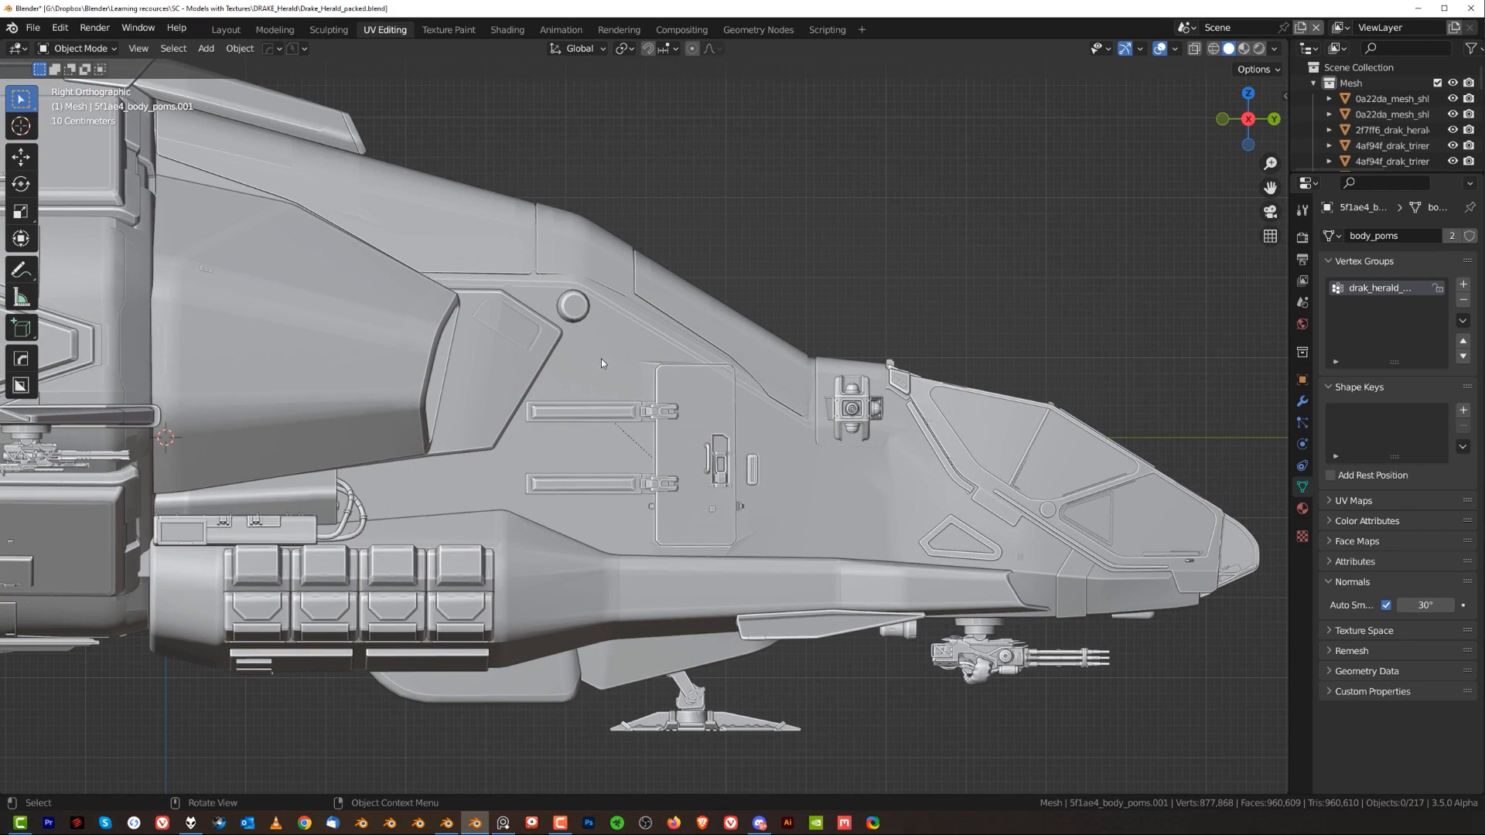
- Select the ship's main body mesh and show it in the right orthographic view
{"action": "middle_click_drag", "start_coordinate": [809, 322], "coordinate": [716, 331], "text": "shift"}
{"action": "scroll", "coordinate": [519, 286], "scroll_direction": "up", "scroll_amount": 1}
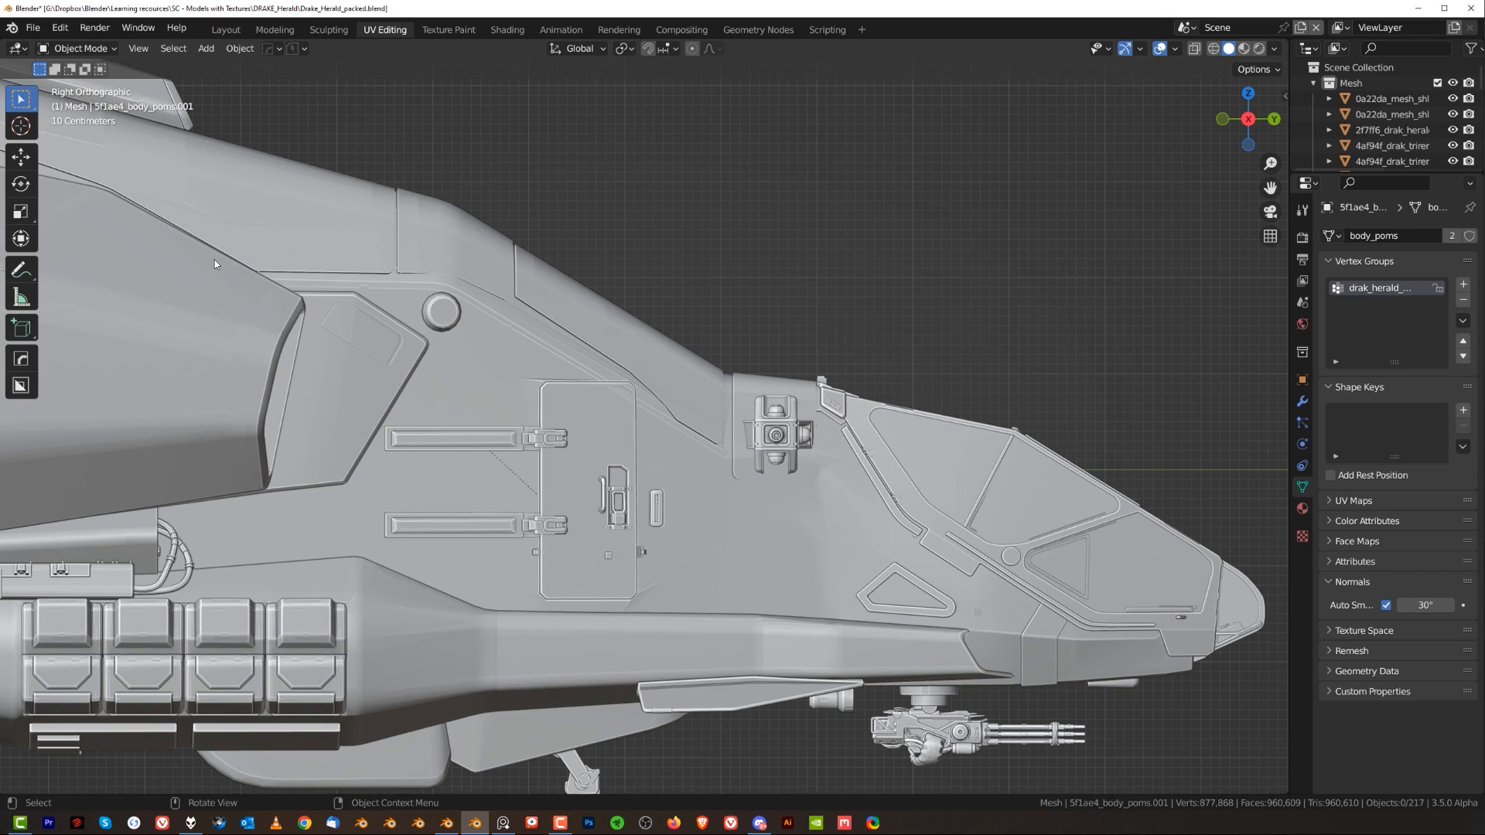
{"action": "scroll", "coordinate": [272, 285], "scroll_direction": "down", "scroll_amount": 3}
{"action": "middle_click_drag", "start_coordinate": [398, 299], "coordinate": [337, 352]}
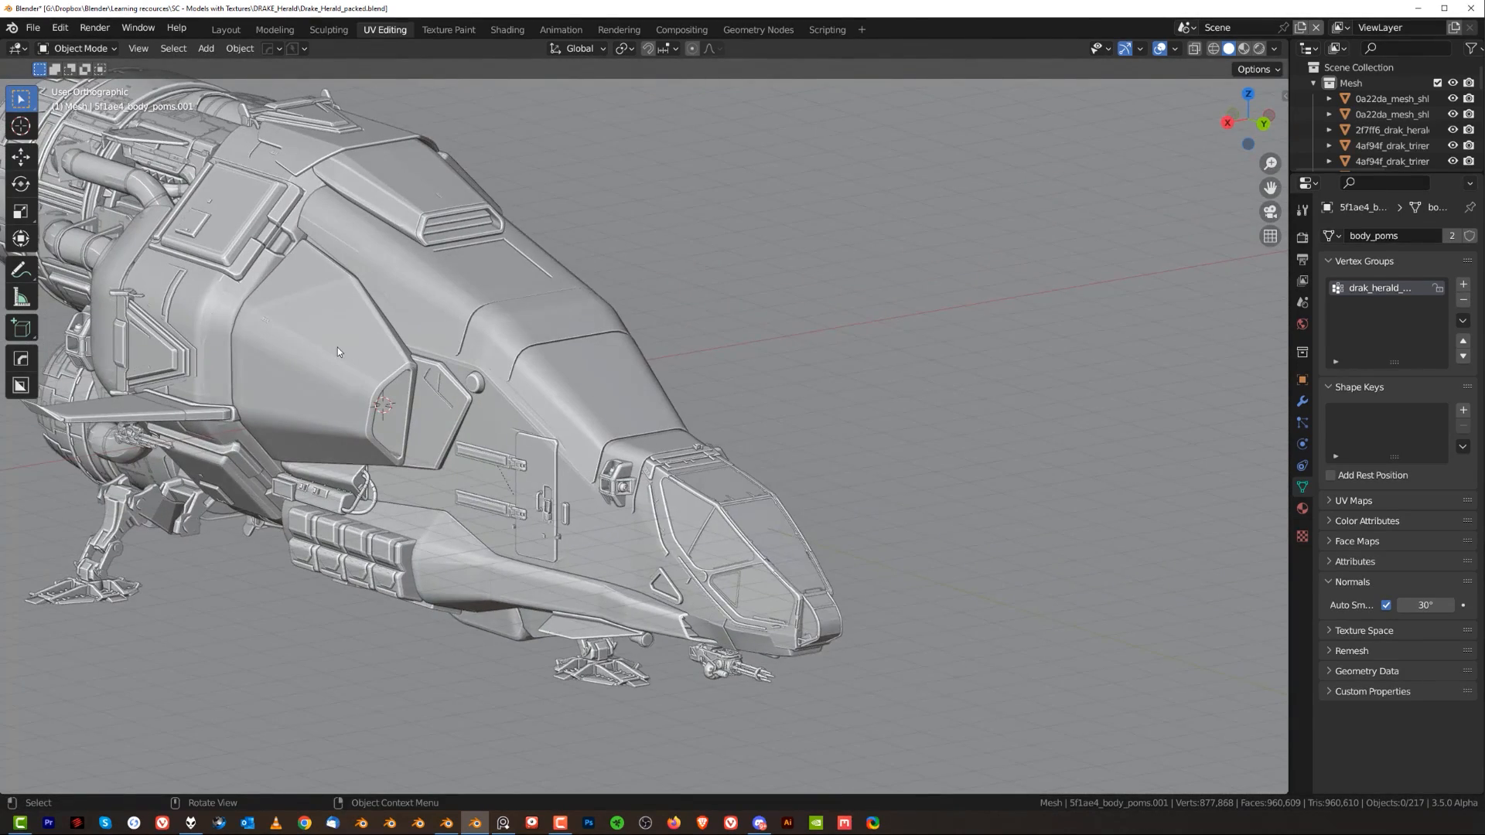
{"action": "left_click", "coordinate": [337, 352]}
{"action": "middle_click_drag", "start_coordinate": [507, 314], "coordinate": [635, 309]}
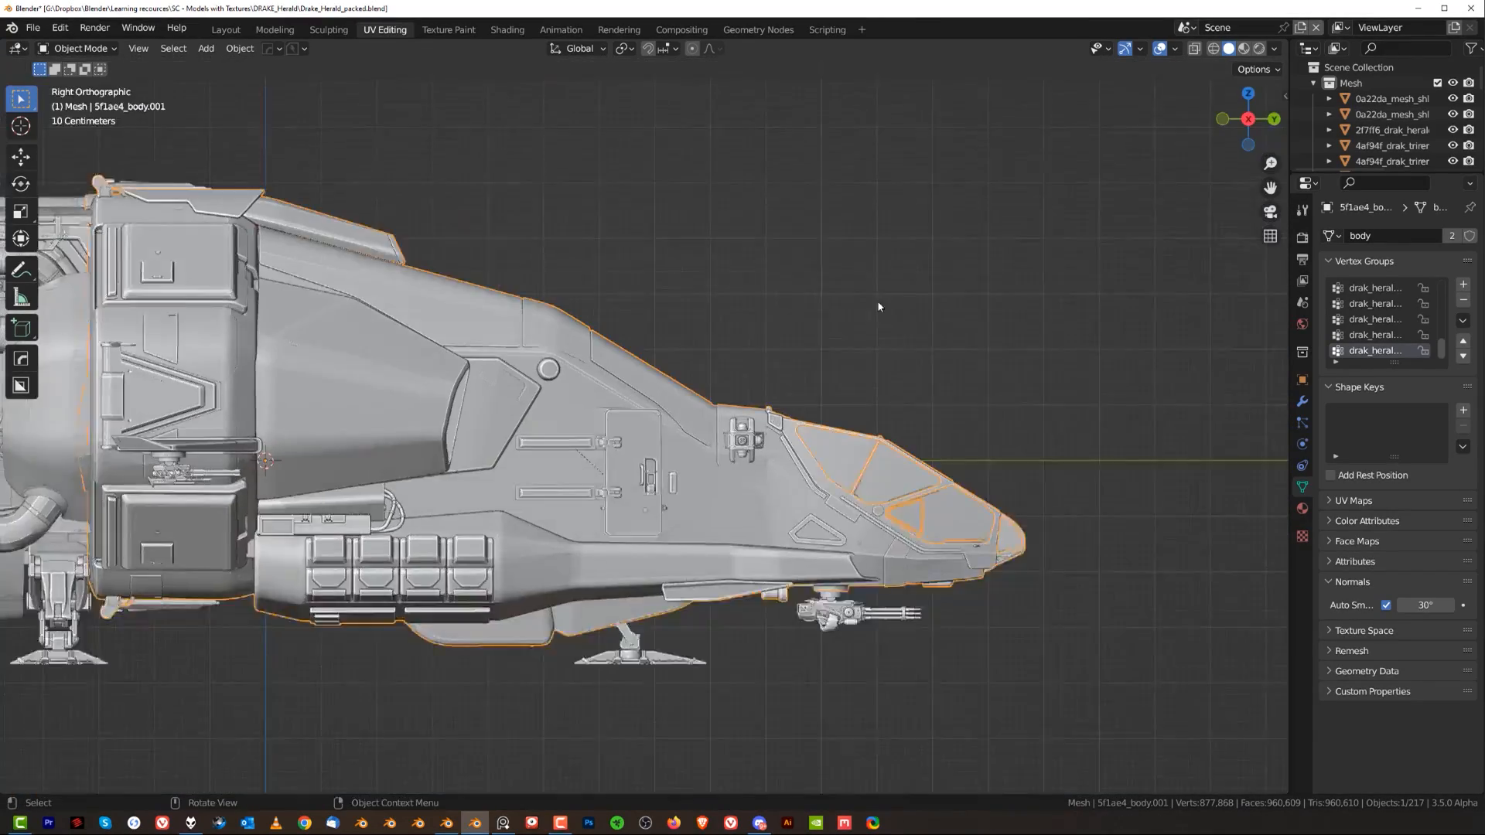
- Examine the simplified hull's large shapes, door area and cockpit from the side
{"action": "scroll", "coordinate": [676, 382], "scroll_direction": "up", "scroll_amount": 2}
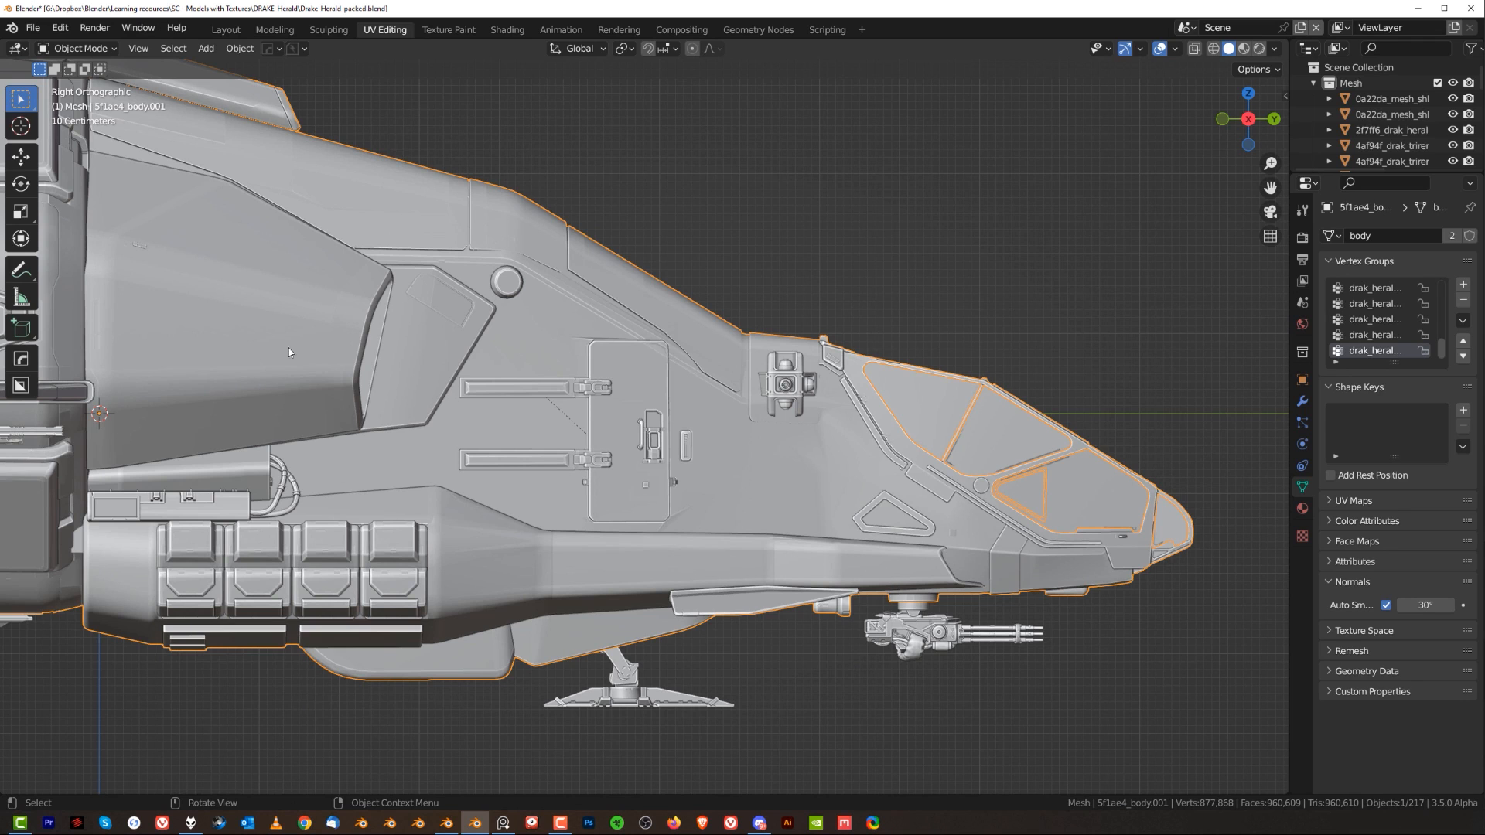
{"action": "scroll", "coordinate": [589, 479], "scroll_direction": "up", "scroll_amount": 2}
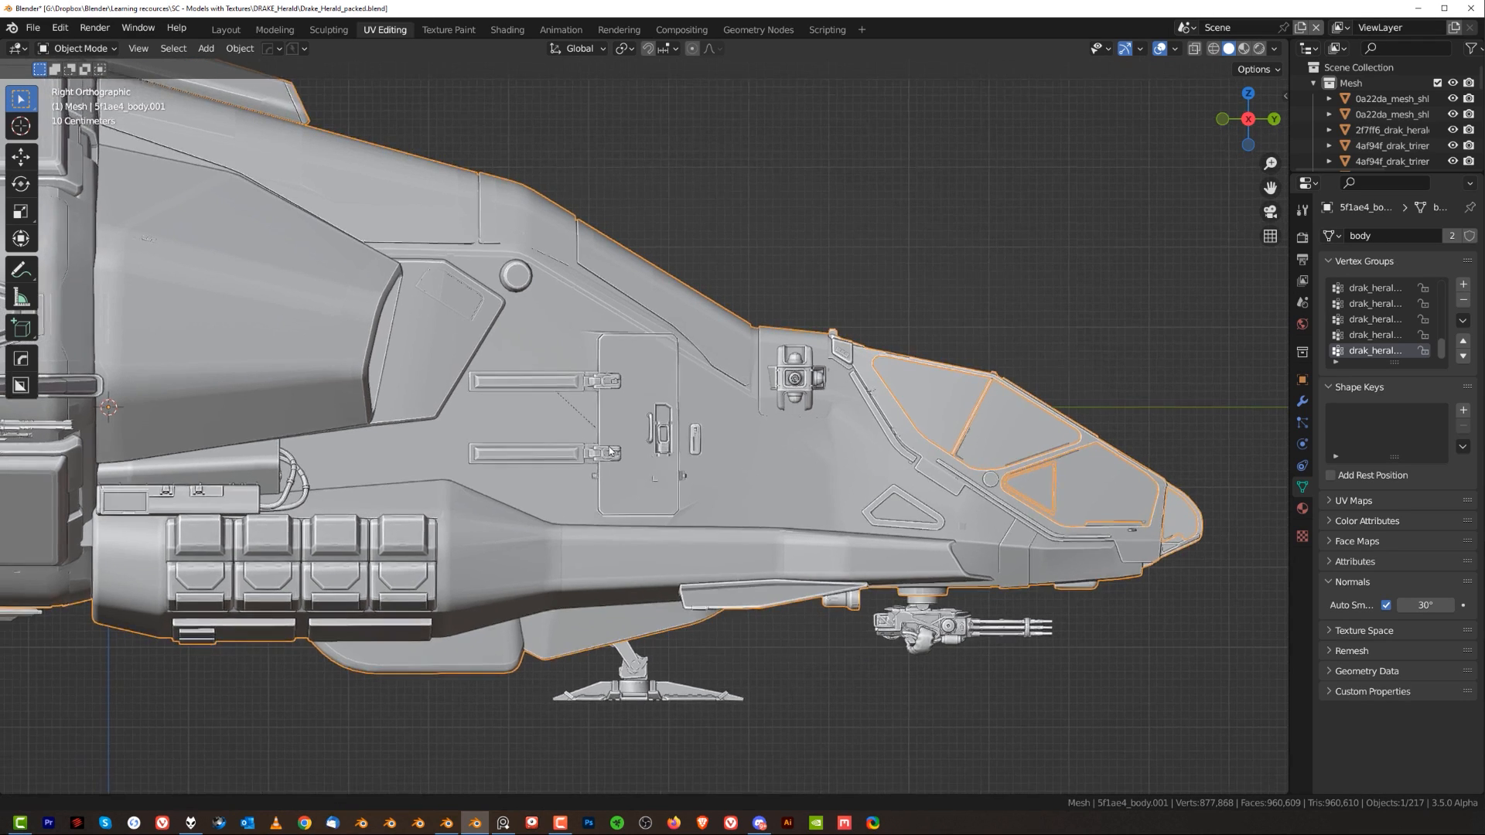
{"action": "scroll", "coordinate": [577, 354], "scroll_direction": "down", "scroll_amount": 2}
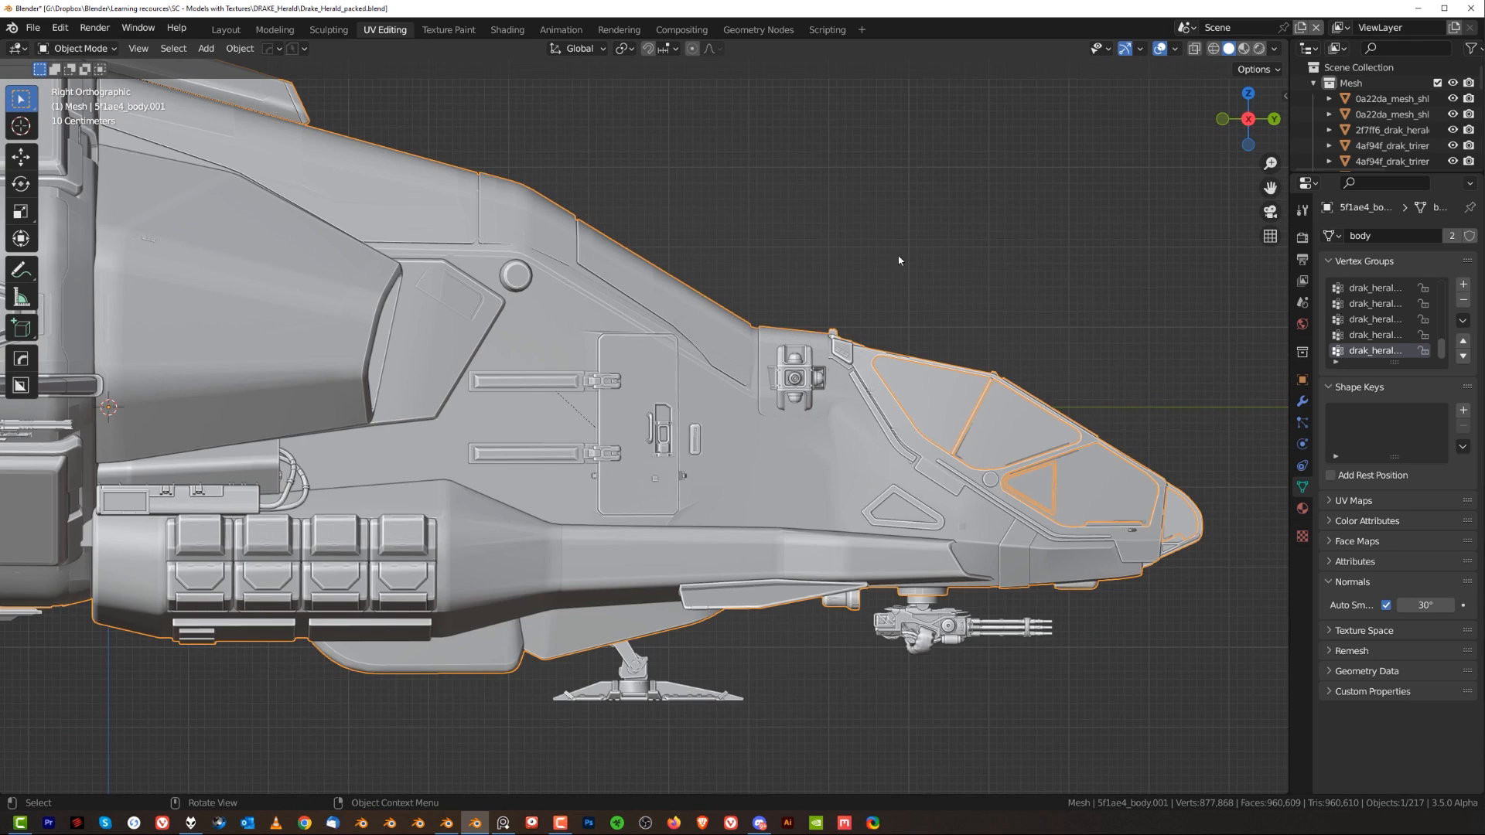
{"action": "mouse_move", "coordinate": [753, 410]}
{"action": "middle_mouse_down", "text": "shift"}
{"action": "mouse_move", "coordinate": [810, 403]}
{"action": "mouse_move", "coordinate": [750, 395]}
{"action": "middle_mouse_up", "text": "shift"}
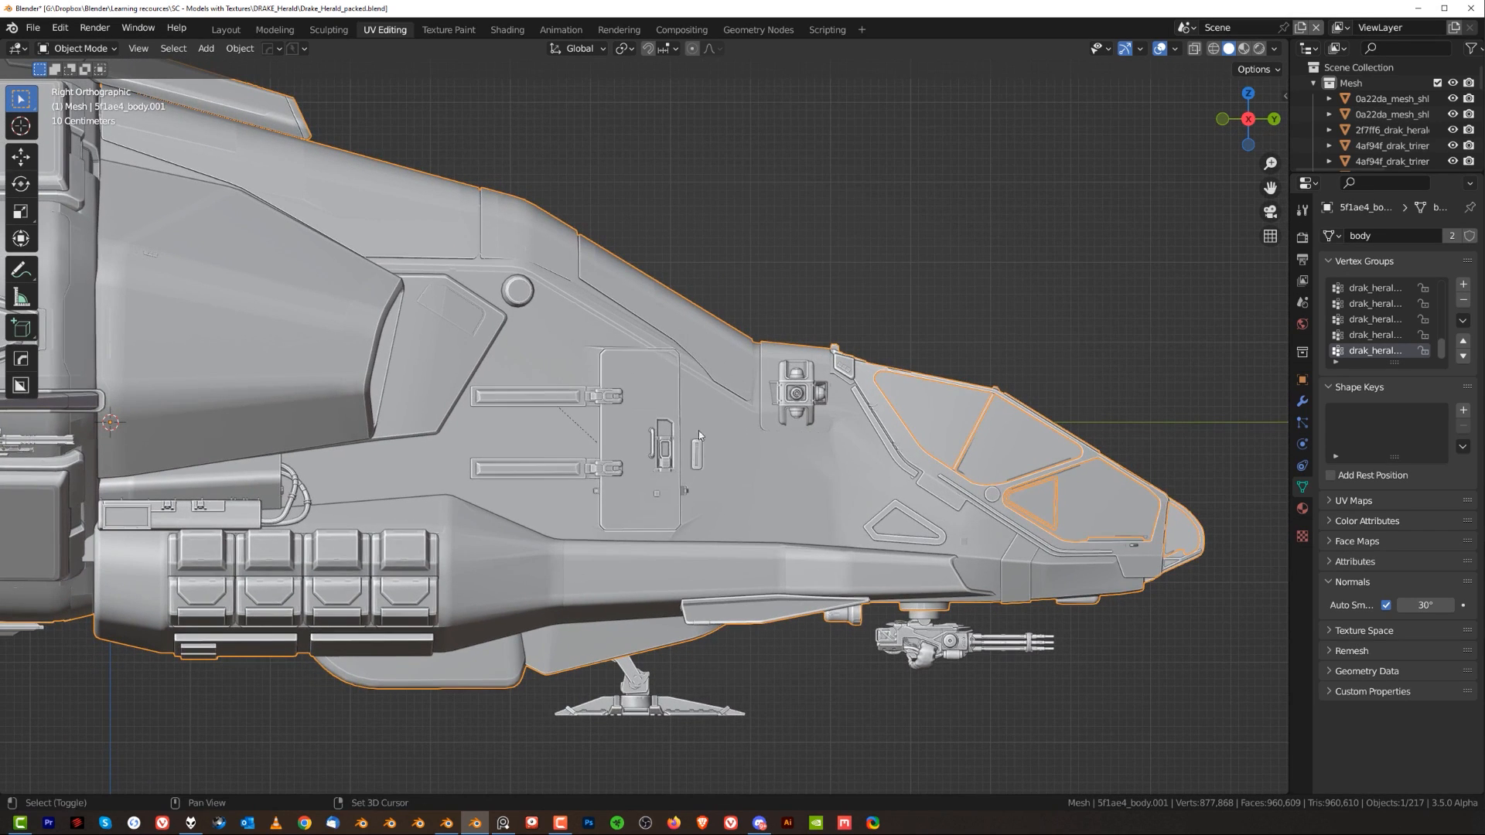
{"action": "scroll", "coordinate": [710, 276], "scroll_direction": "down", "scroll_amount": 2}
{"action": "middle_click_drag", "start_coordinate": [716, 283], "coordinate": [630, 296]}
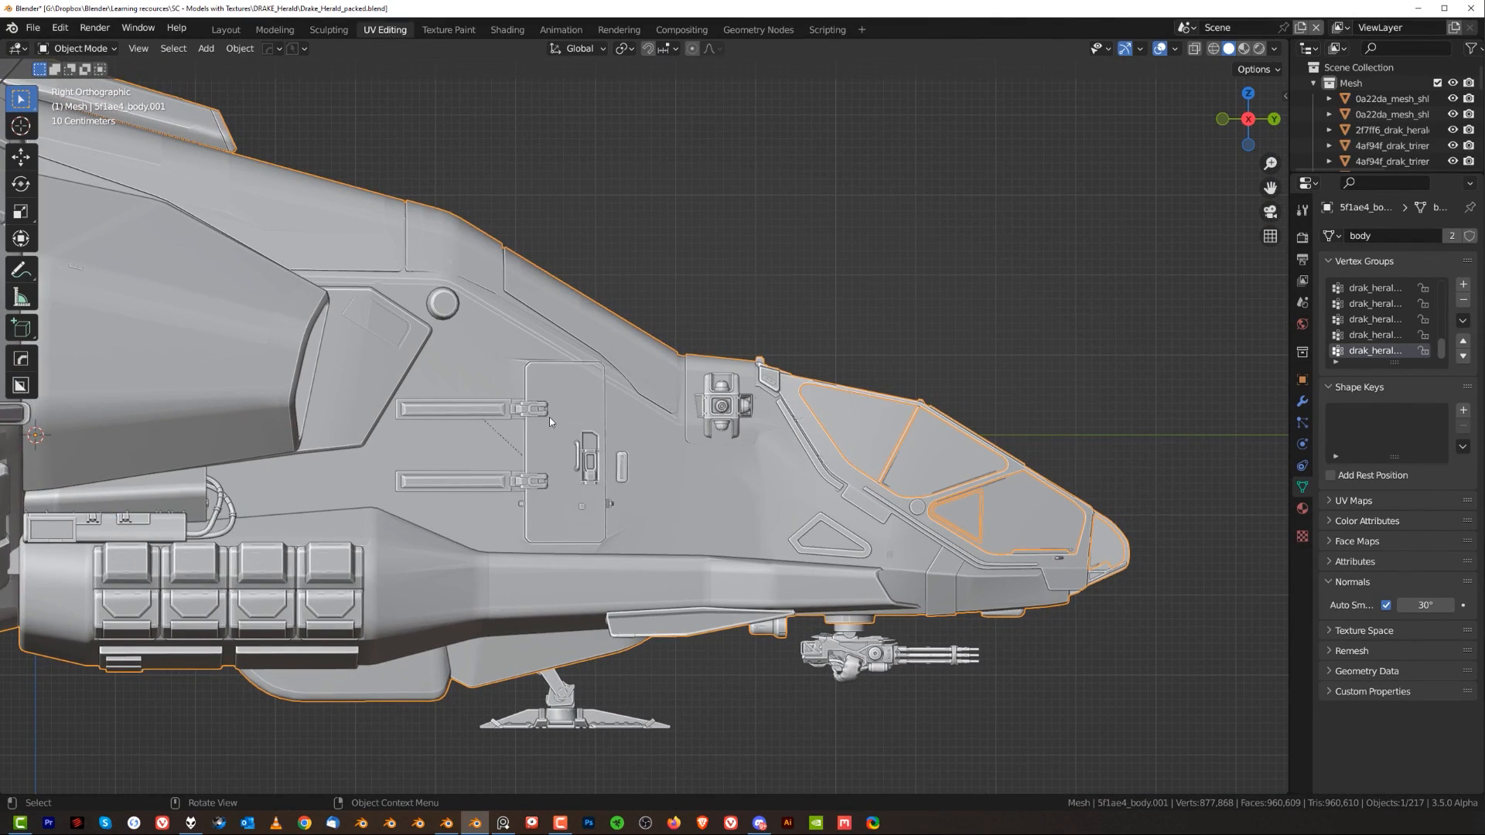
{"action": "middle_click_drag", "start_coordinate": [234, 274], "coordinate": [279, 259], "text": "shift"}
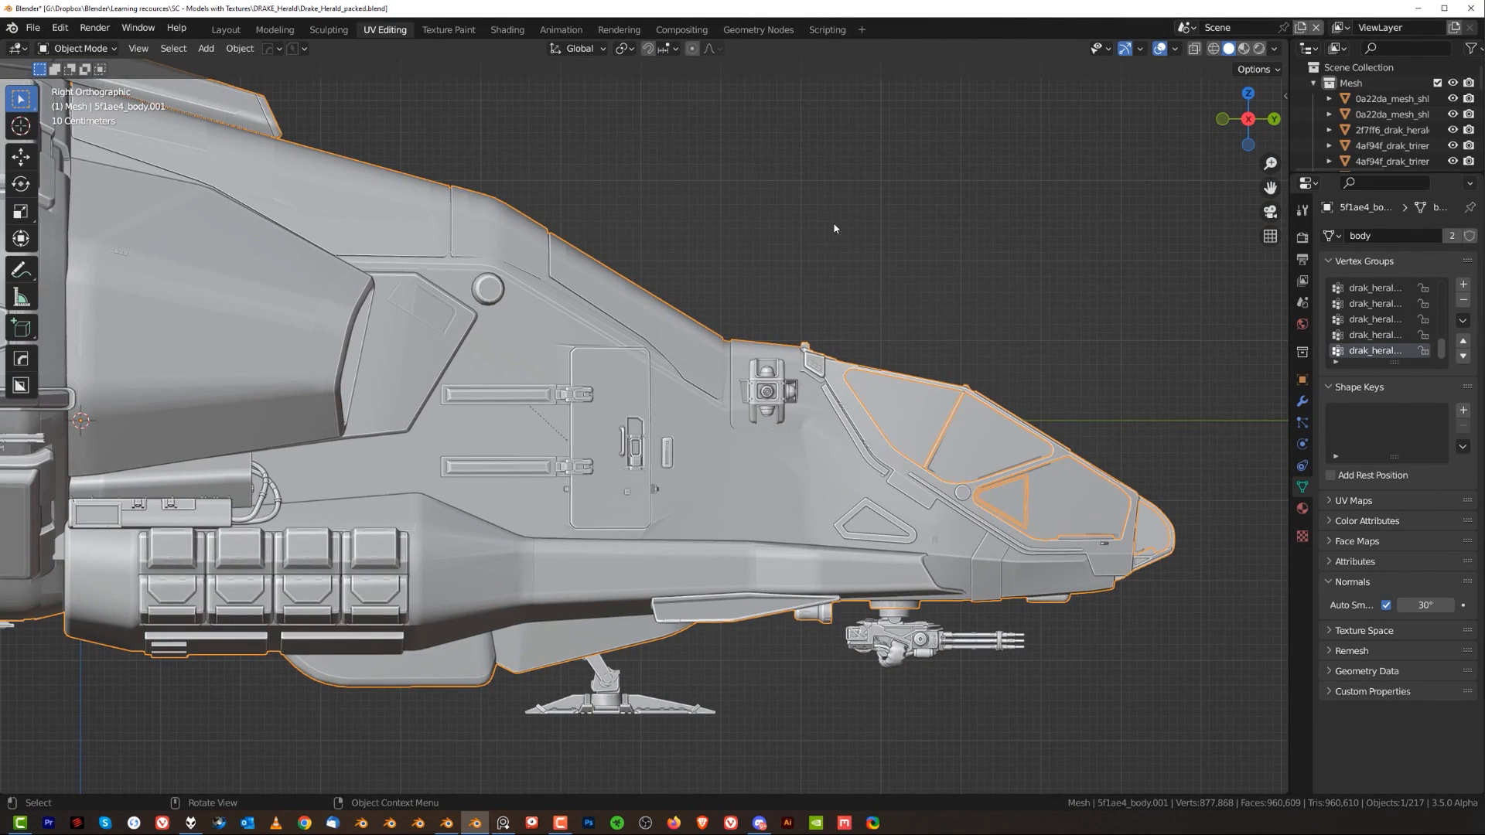
- Try to move the tail_pom surface-detail mesh away from the rear engine section
{"action": "middle_click_drag", "start_coordinate": [429, 317], "coordinate": [843, 359], "text": "shift"}
{"action": "scroll", "coordinate": [738, 371], "scroll_direction": "up", "scroll_amount": 1}
{"action": "middle_click_drag", "start_coordinate": [738, 370], "coordinate": [848, 362], "text": "shift"}
{"action": "left_click", "coordinate": [445, 270]}
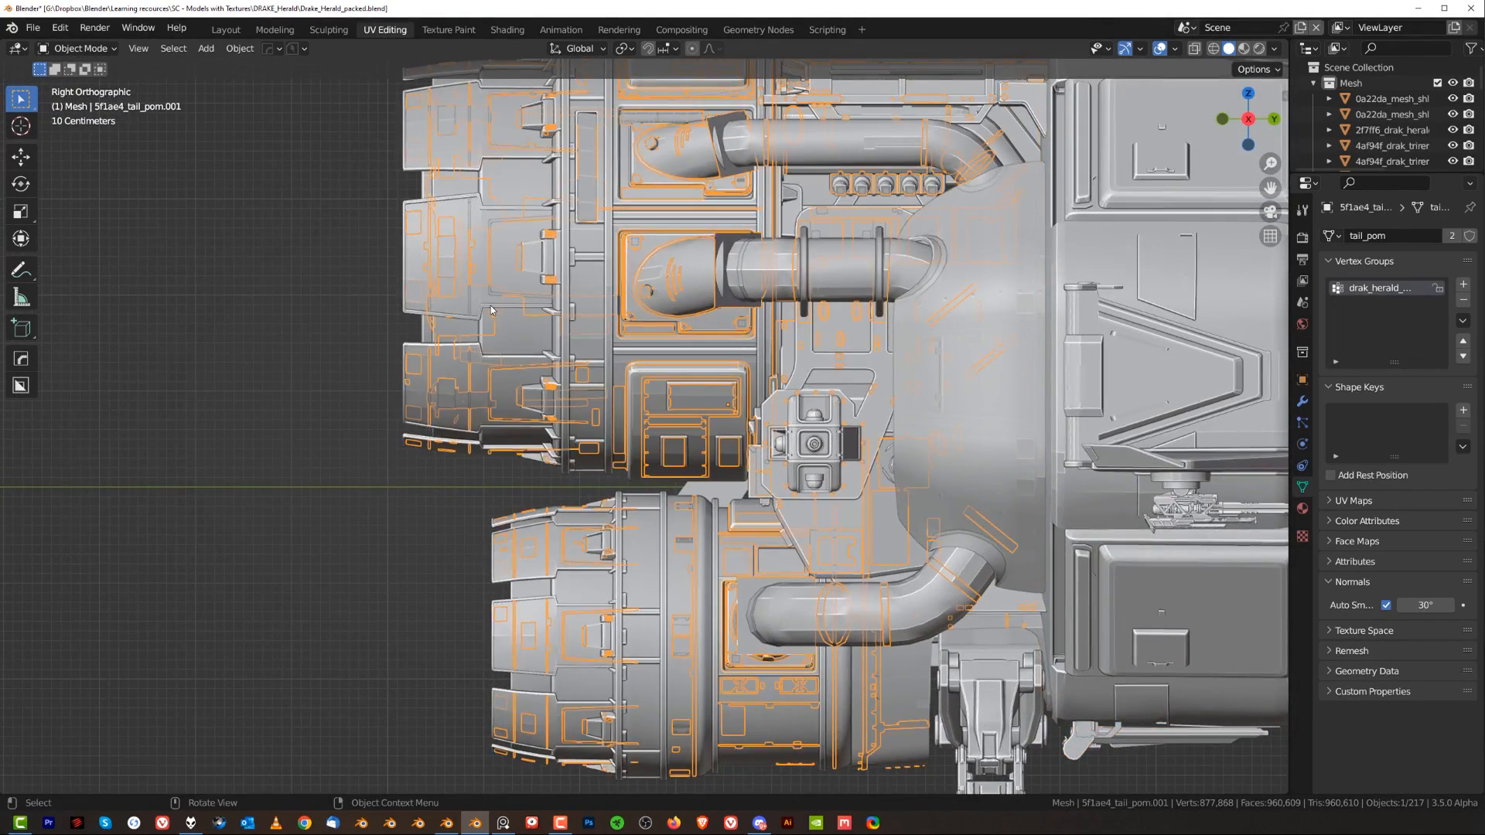
{"action": "scroll", "coordinate": [445, 270], "scroll_direction": "down", "scroll_amount": 1}
{"action": "key", "text": "g"}
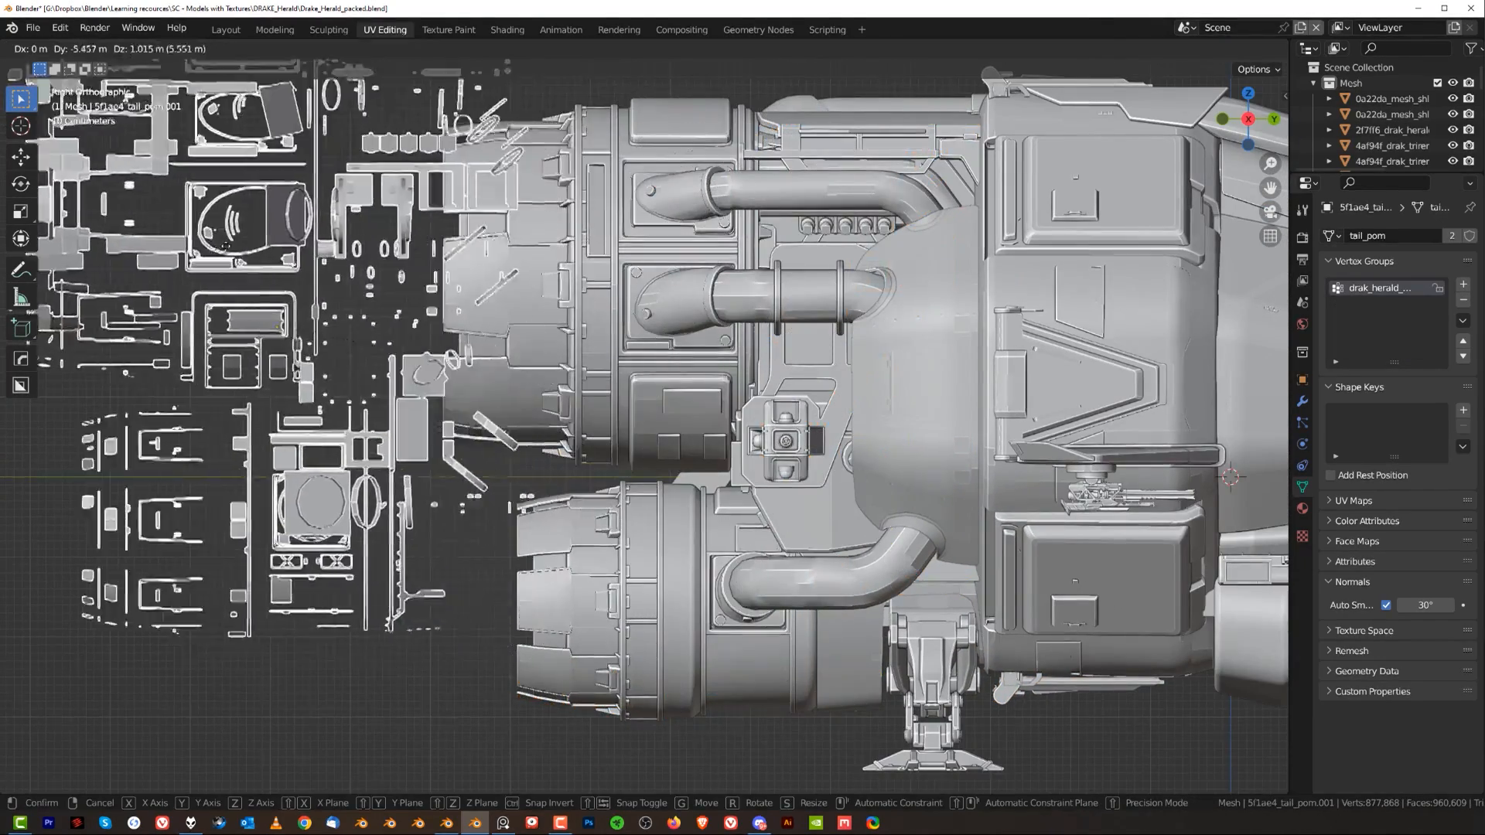
{"action": "right_click", "coordinate": [232, 265]}
- Delete the tail_pom detail mesh from the rear engine section
{"action": "scroll", "coordinate": [232, 264], "scroll_direction": "down", "scroll_amount": 1}
{"action": "left_click", "coordinate": [232, 264]}
{"action": "middle_click_drag", "start_coordinate": [577, 276], "coordinate": [476, 276], "text": "shift"}
{"action": "scroll", "coordinate": [476, 276], "scroll_direction": "up", "scroll_amount": 2}
{"action": "scroll", "coordinate": [475, 276], "scroll_direction": "down", "scroll_amount": 1}
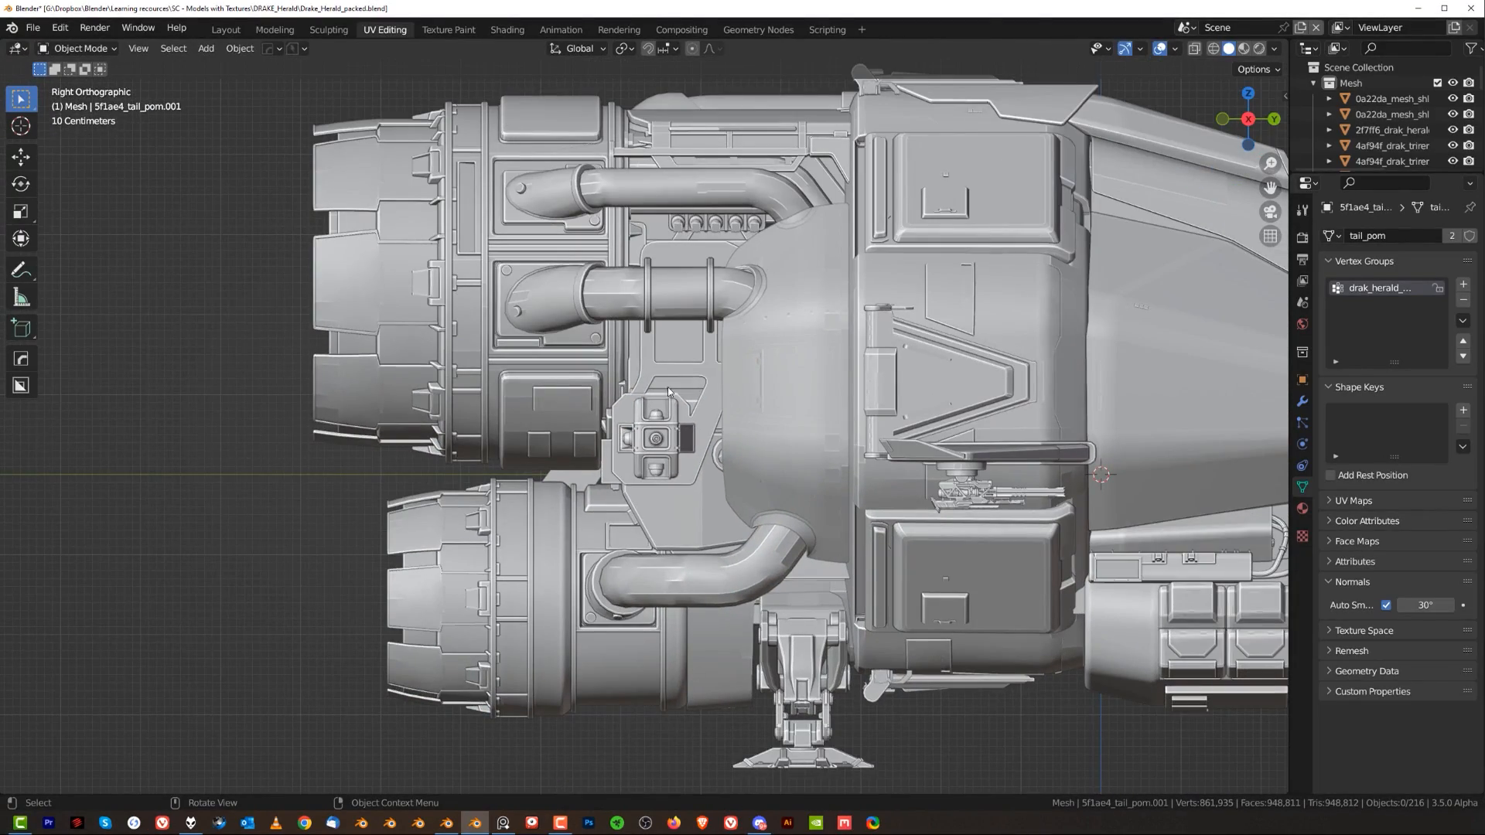
- Reveal all hidden surface-detail meshes and show the whole ship in the right orthographic view
{"action": "middle_click_drag", "start_coordinate": [451, 290], "coordinate": [735, 329]}
{"action": "key", "text": "alt+h"}
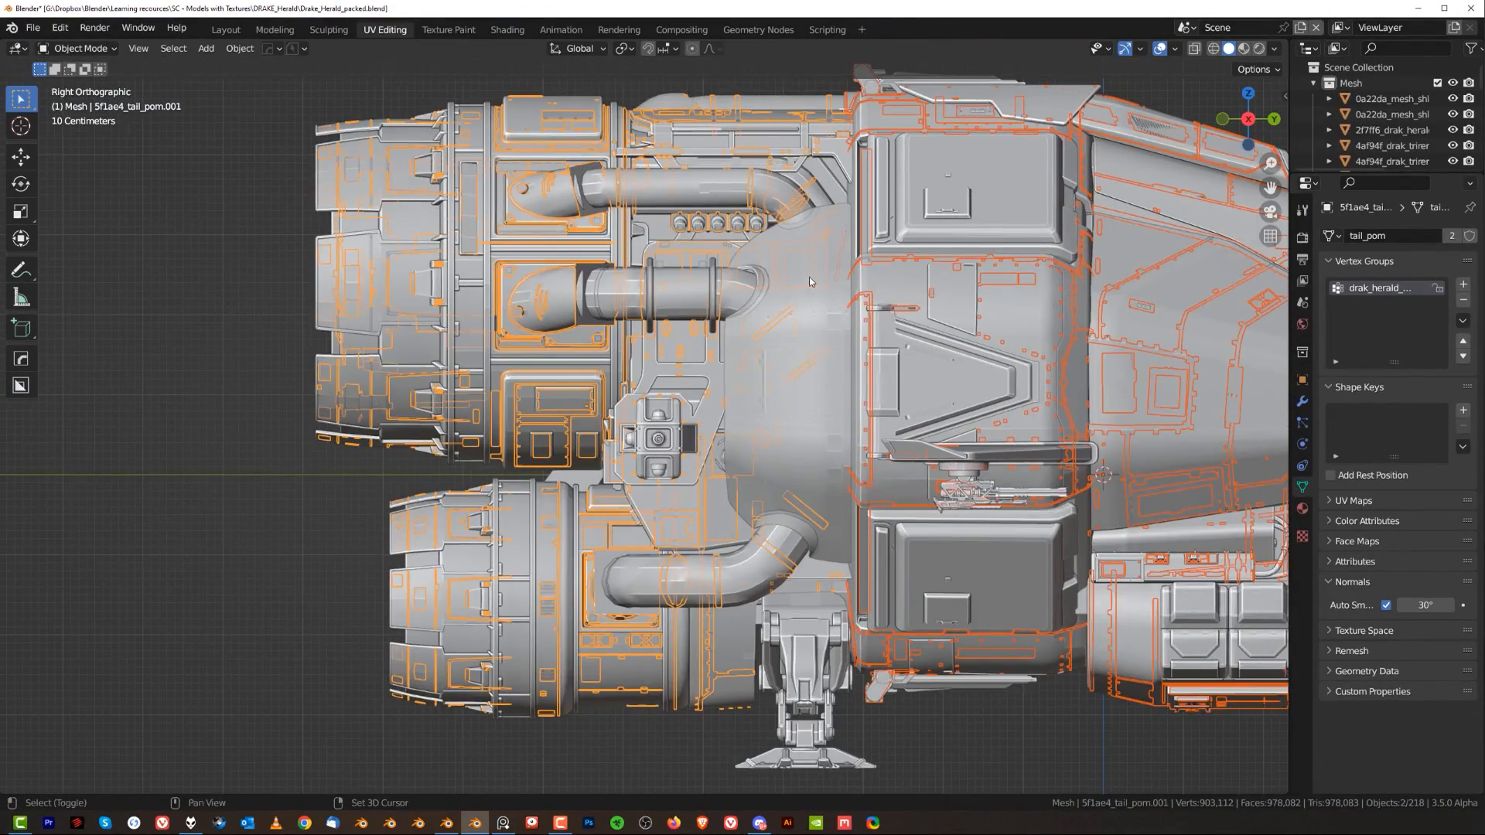
{"action": "middle_click_drag", "start_coordinate": [889, 281], "coordinate": [612, 290], "text": "shift"}
{"action": "scroll", "coordinate": [612, 291], "scroll_direction": "down", "scroll_amount": 2}
{"action": "scroll", "coordinate": [921, 318], "scroll_direction": "down", "scroll_amount": 2}
{"action": "middle_click_drag", "start_coordinate": [921, 318], "coordinate": [690, 292], "text": "shift"}
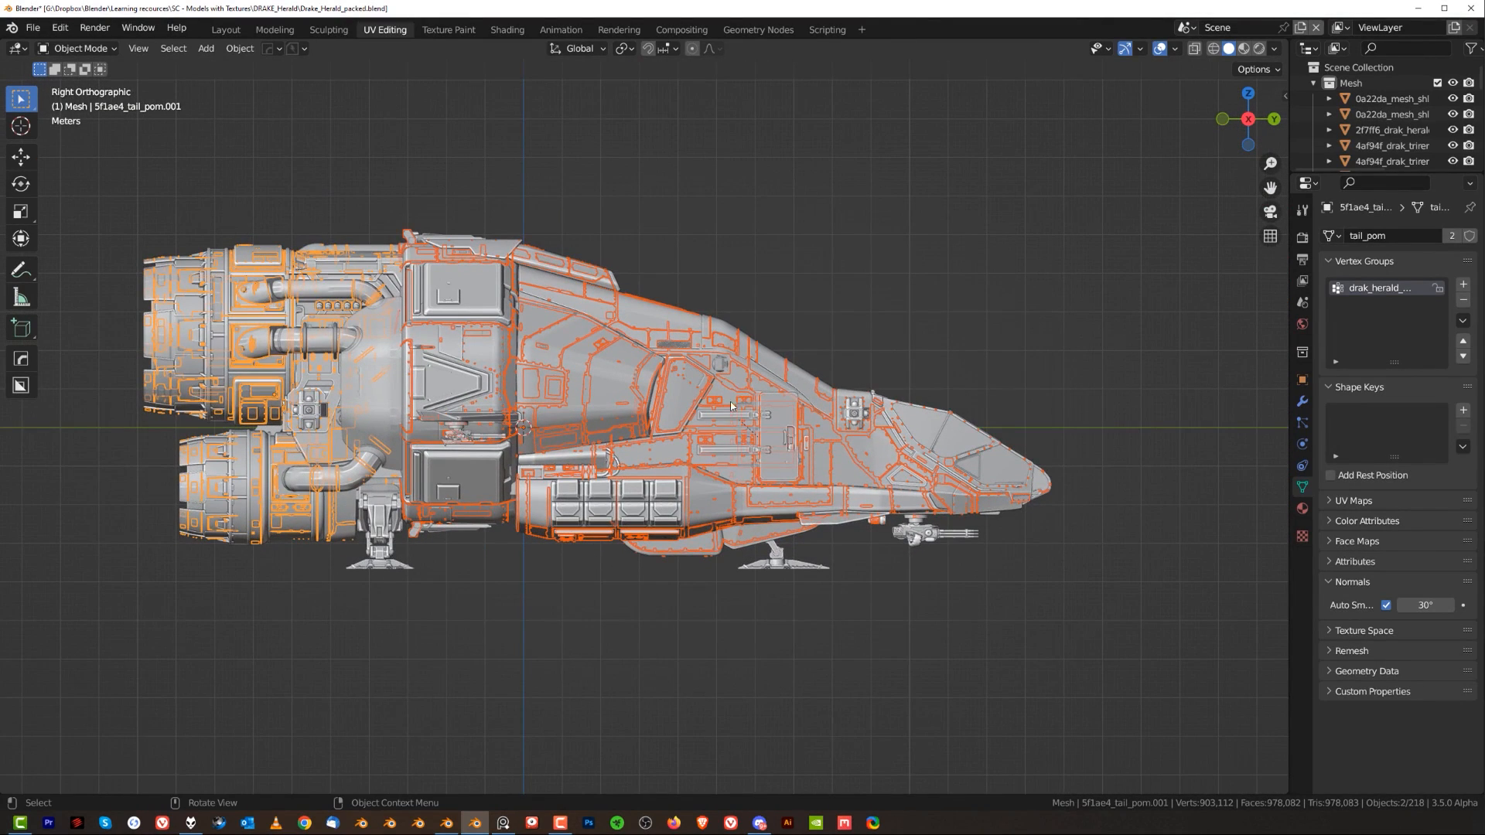
- Select the tail_pom and body_poms surface-detail meshes together
{"action": "left_click", "coordinate": [225, 313], "text": "shift"}
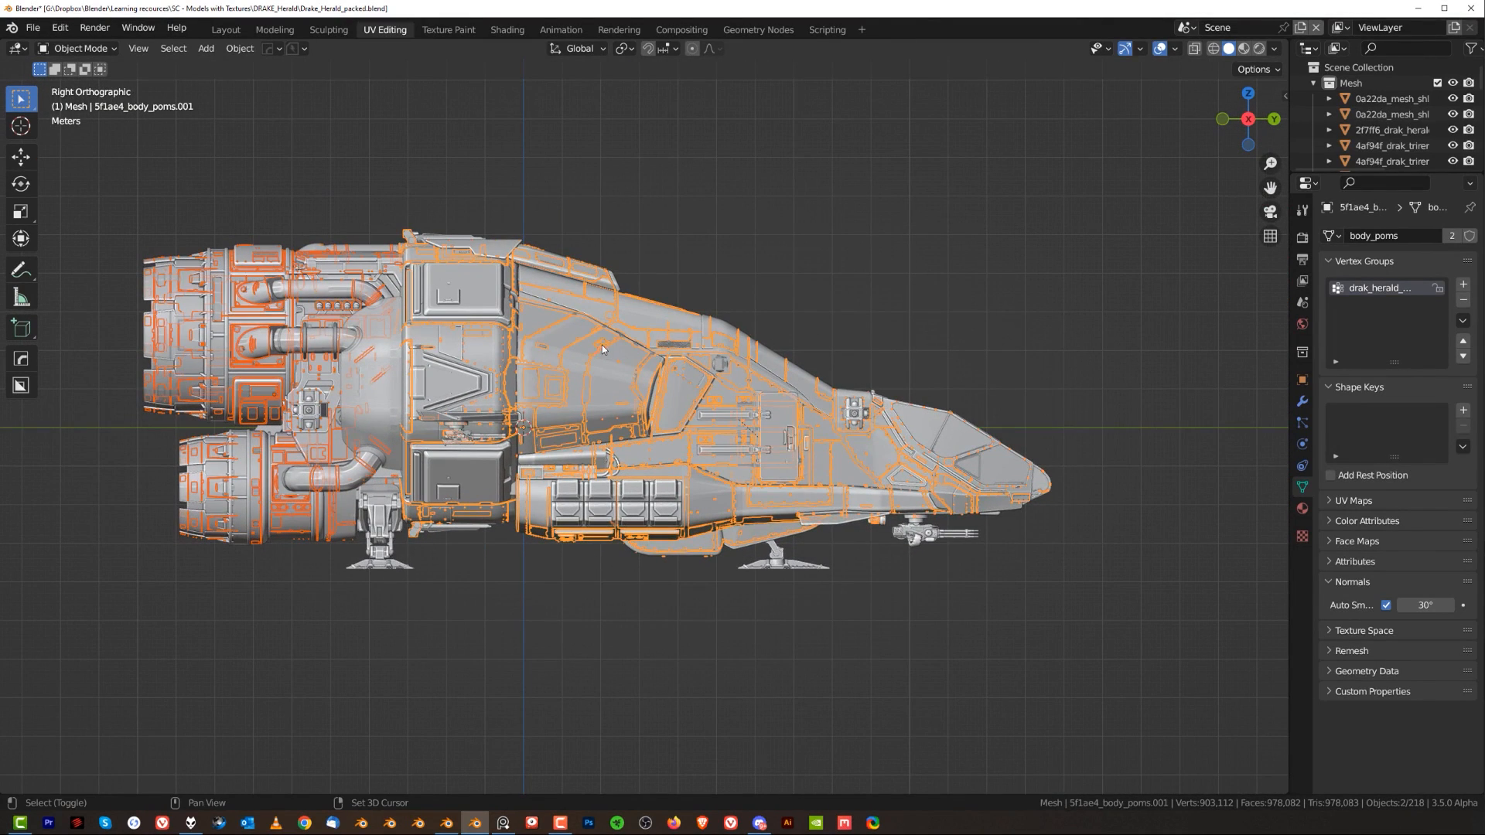
{"action": "left_click", "coordinate": [166, 286], "text": "shift"}
{"action": "left_click", "coordinate": [263, 346]}
{"action": "scroll", "coordinate": [268, 341], "scroll_direction": "up", "scroll_amount": 4}
{"action": "middle_click_drag", "start_coordinate": [889, 394], "coordinate": [534, 384], "text": "shift"}
{"action": "scroll", "coordinate": [534, 385], "scroll_direction": "up", "scroll_amount": 4}
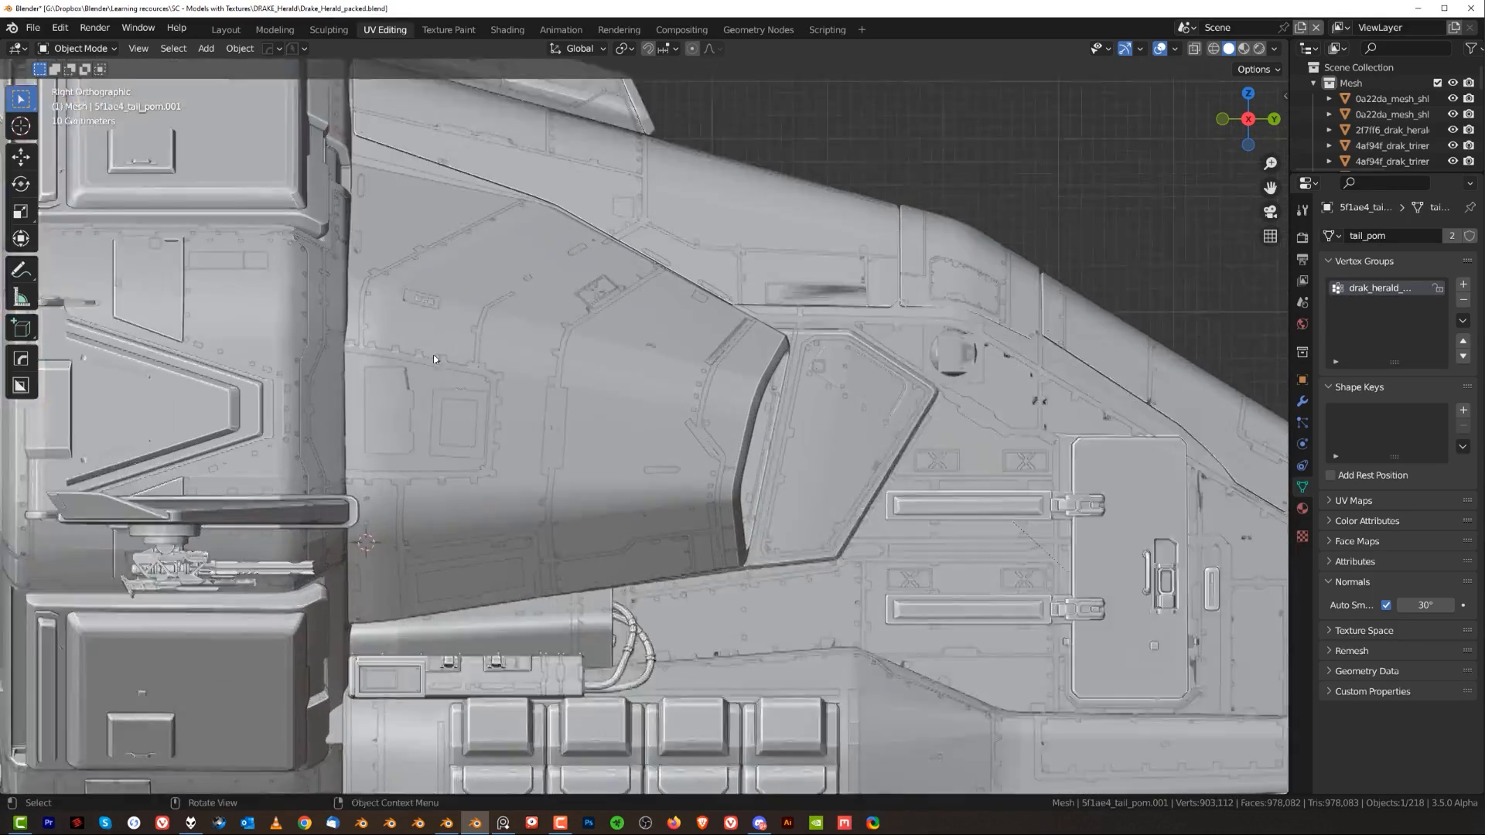
{"action": "left_click", "coordinate": [511, 383], "text": "shift"}
{"action": "scroll", "coordinate": [634, 409], "scroll_direction": "down", "scroll_amount": 8}
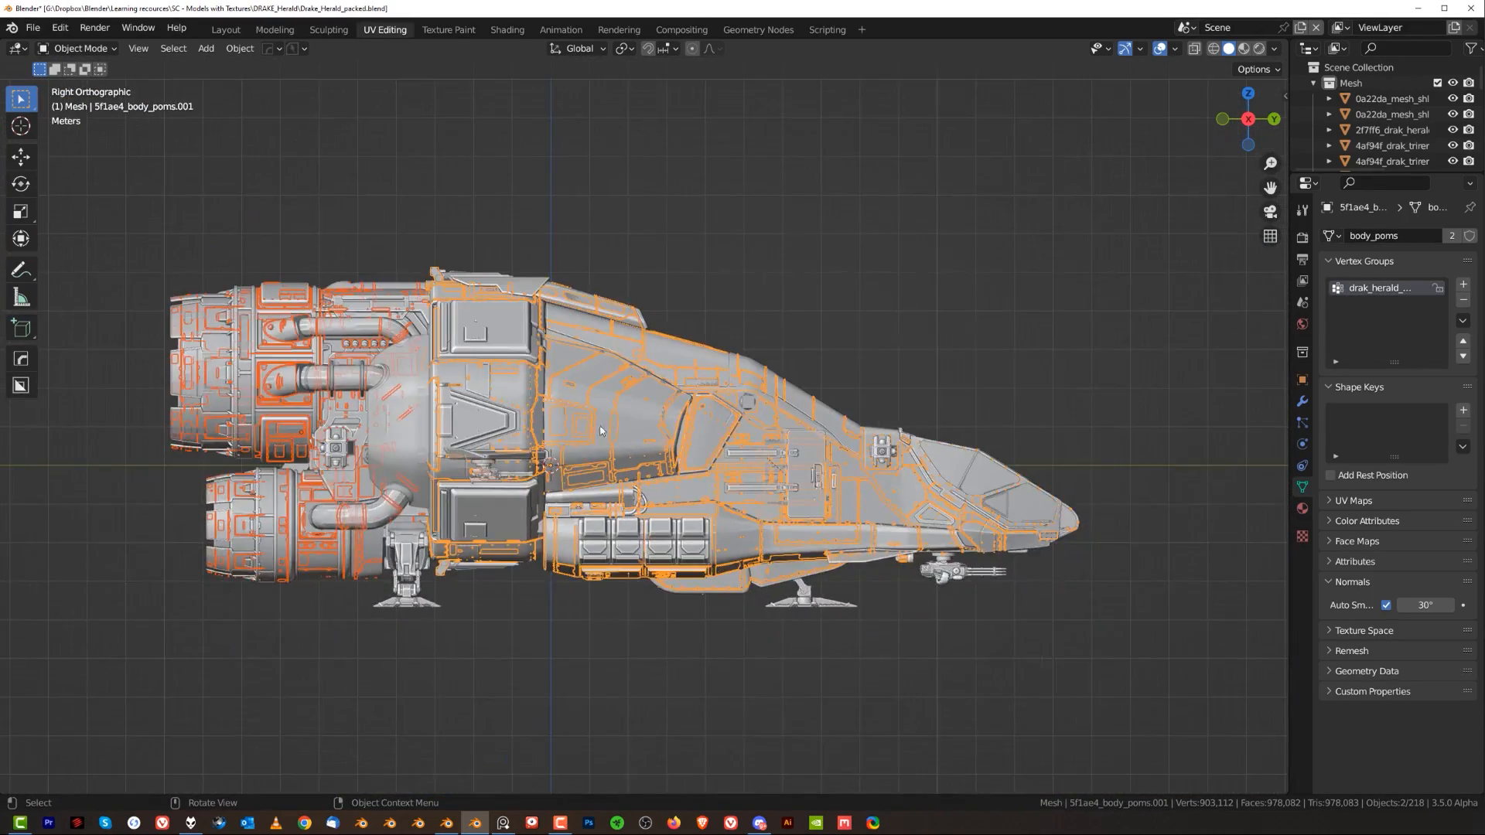
- Isolate the two surface-detail meshes in local view, examine them up close and return to the full scene
{"action": "key", "text": "KP_Divide"}
{"action": "scroll", "coordinate": [774, 319], "scroll_direction": "up", "scroll_amount": 5}
{"action": "middle_click_drag", "start_coordinate": [774, 318], "coordinate": [615, 342]}
{"action": "middle_click_drag", "start_coordinate": [520, 338], "coordinate": [485, 325]}
{"action": "left_click", "coordinate": [603, 185]}
{"action": "middle_click_drag", "start_coordinate": [603, 186], "coordinate": [550, 216]}
{"action": "scroll", "coordinate": [619, 232], "scroll_direction": "up", "scroll_amount": 4}
{"action": "middle_click_drag", "start_coordinate": [704, 255], "coordinate": [892, 398]}
{"action": "left_click", "coordinate": [891, 393]}
{"action": "key", "text": "slash"}
- Hide the body_poms and tail_pom surface-detail meshes
{"action": "scroll", "coordinate": [557, 399], "scroll_direction": "down", "scroll_amount": 2}
{"action": "key", "text": "h"}
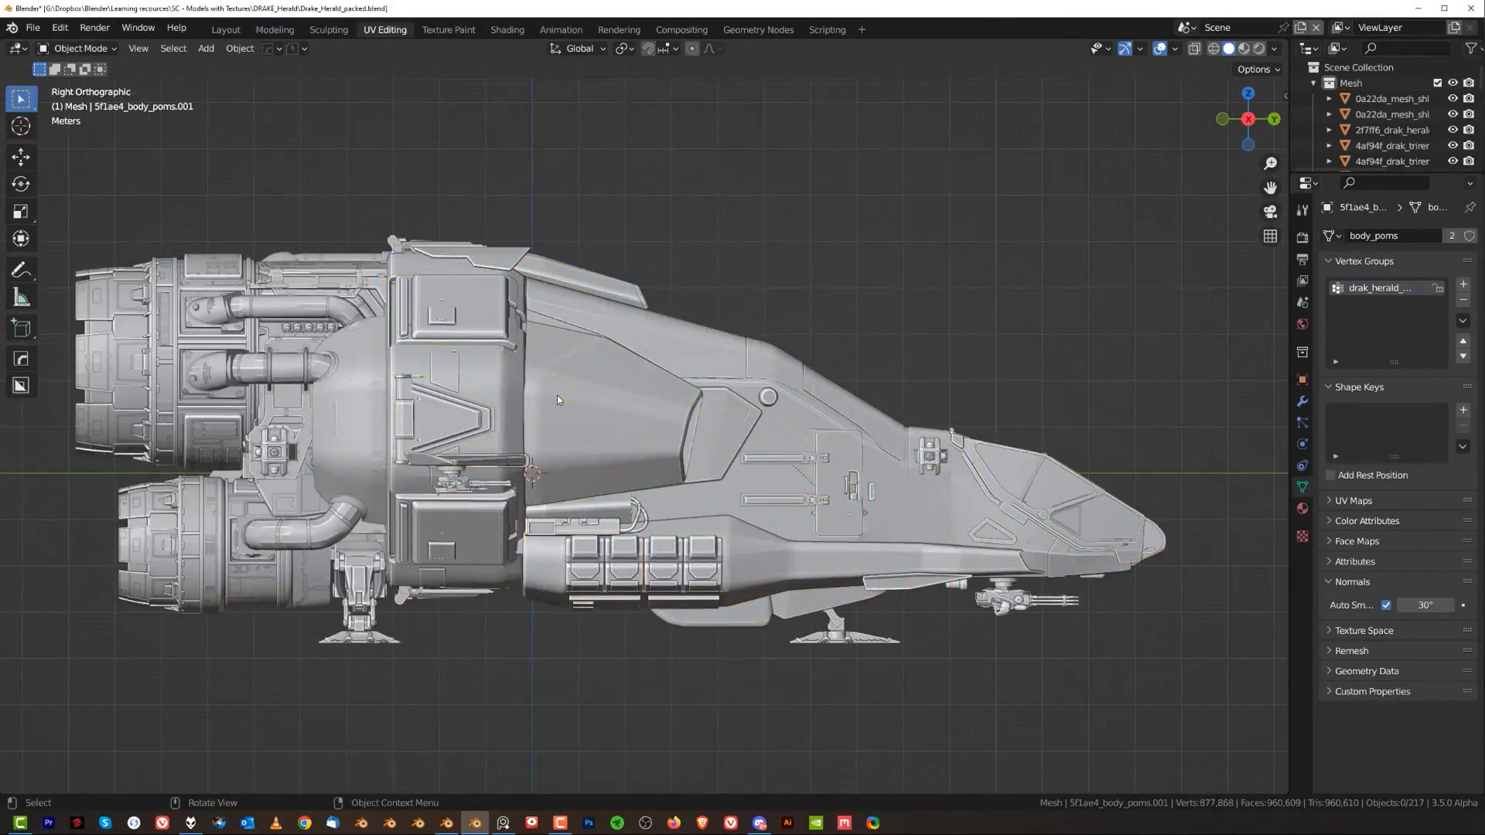
{"action": "left_click", "coordinate": [81, 356]}
{"action": "key", "text": "h"}
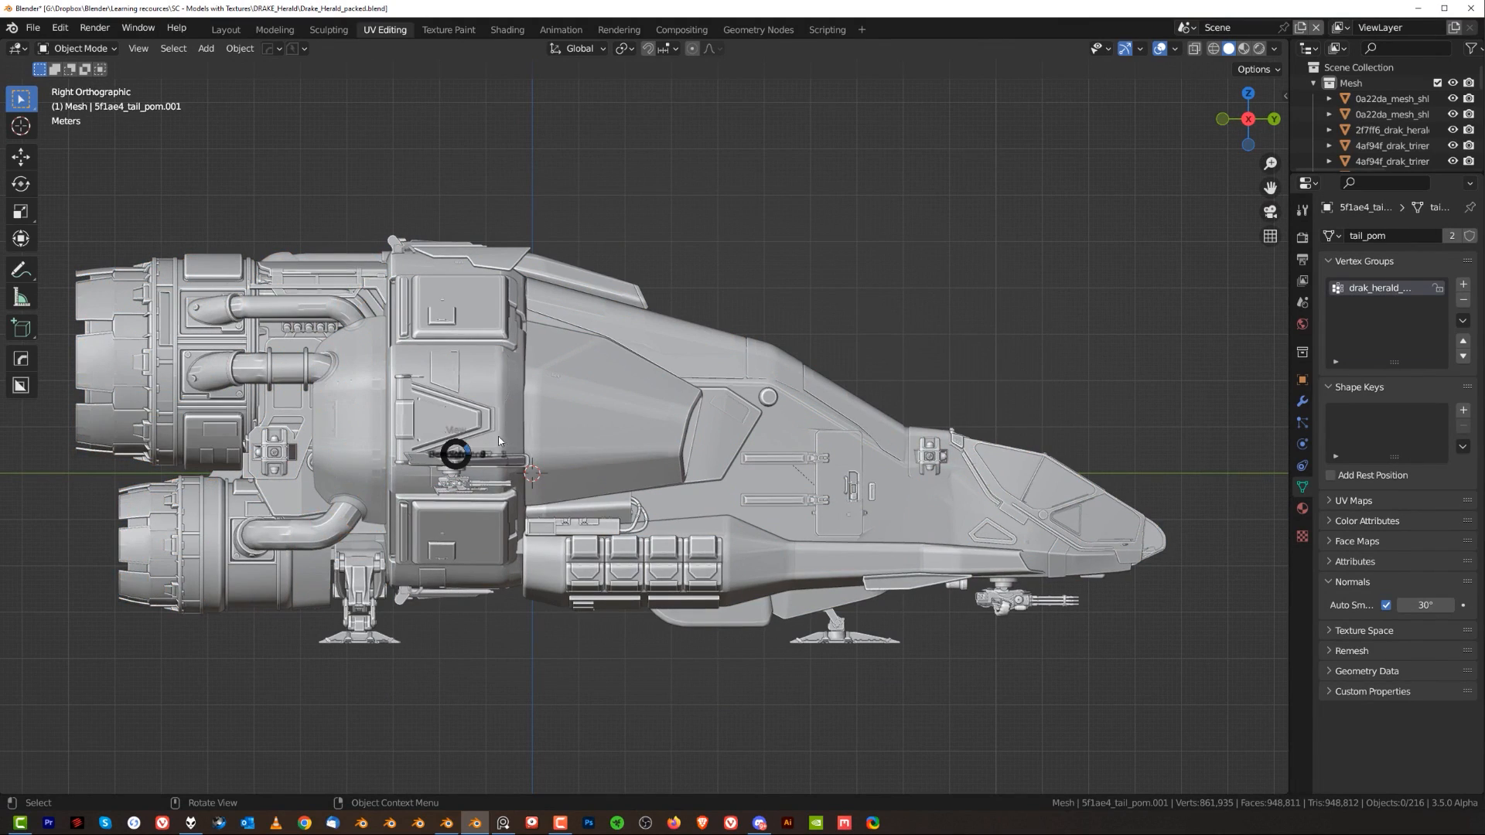
- Display the simplified ship in Rendered shading and examine the main body's shape from the side
{"action": "middle_click_drag", "start_coordinate": [619, 420], "coordinate": [646, 364], "text": "shift"}
{"action": "scroll", "coordinate": [636, 355], "scroll_direction": "up", "scroll_amount": 2}
{"action": "scroll", "coordinate": [634, 355], "scroll_direction": "down", "scroll_amount": 1}
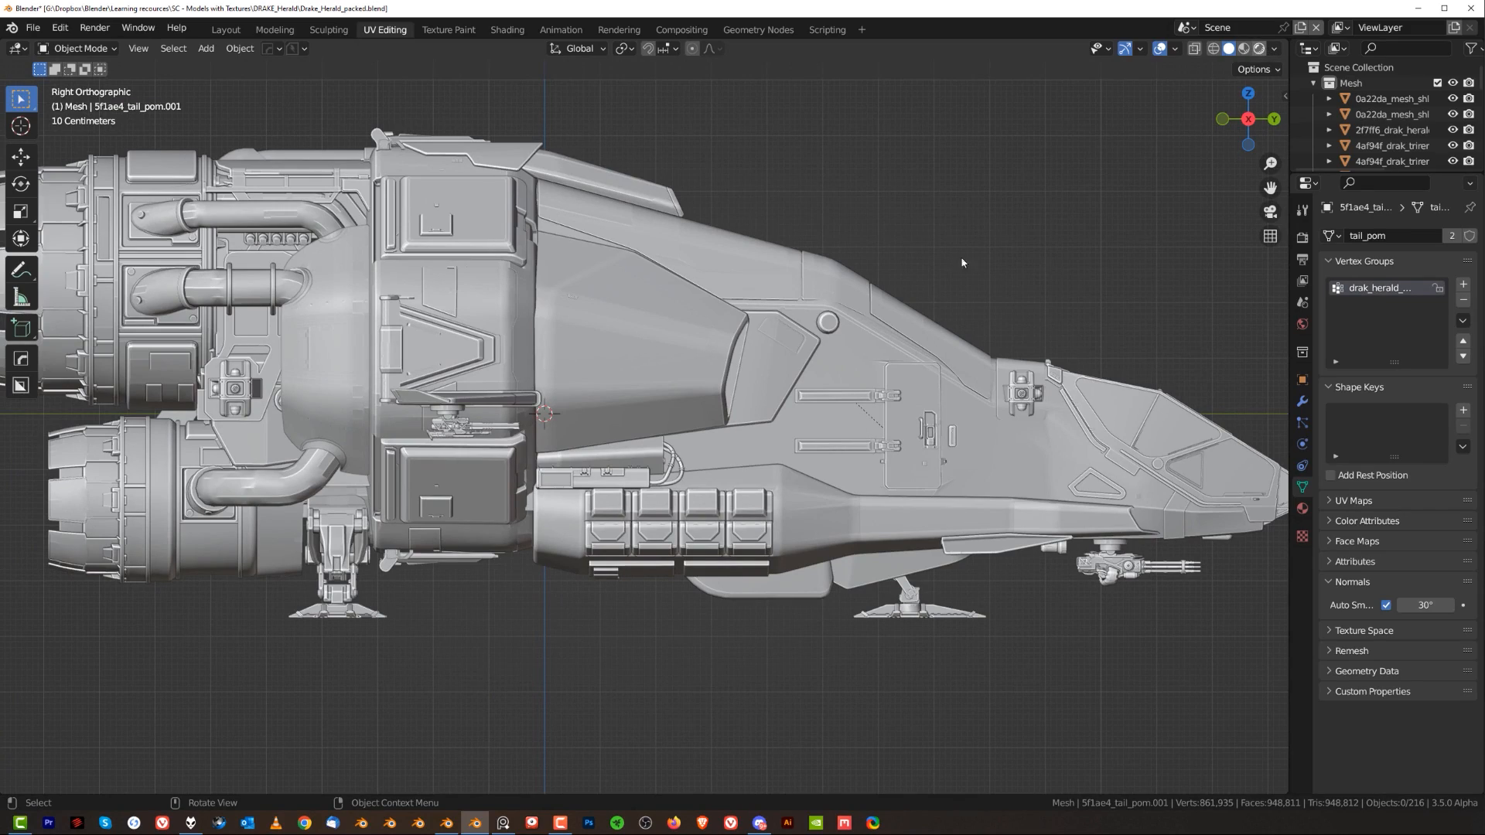
{"action": "key", "text": "z"}
{"action": "key", "text": "8"}
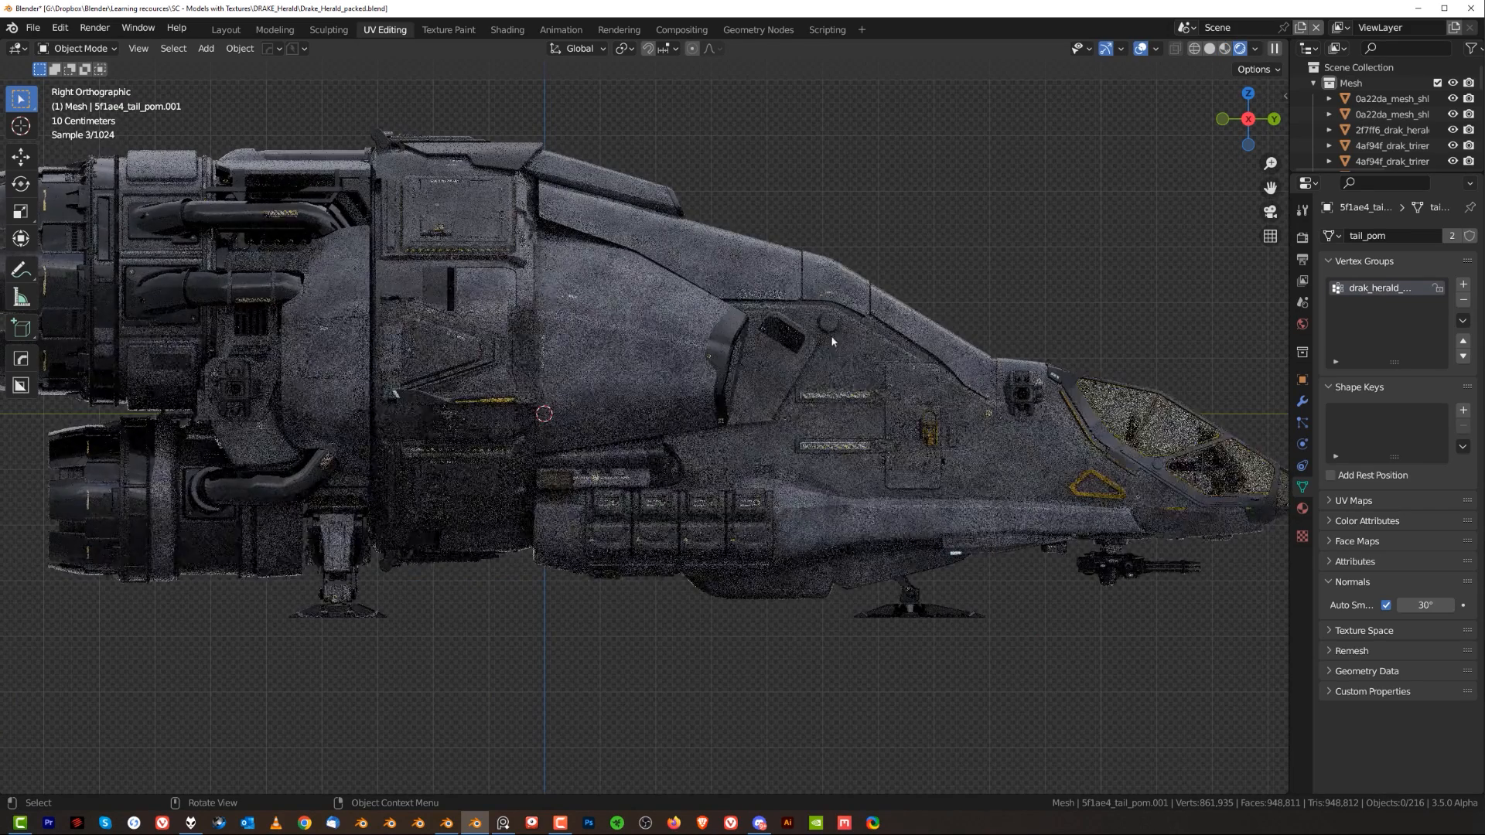
{"action": "scroll", "coordinate": [727, 309], "scroll_direction": "down", "scroll_amount": 1}
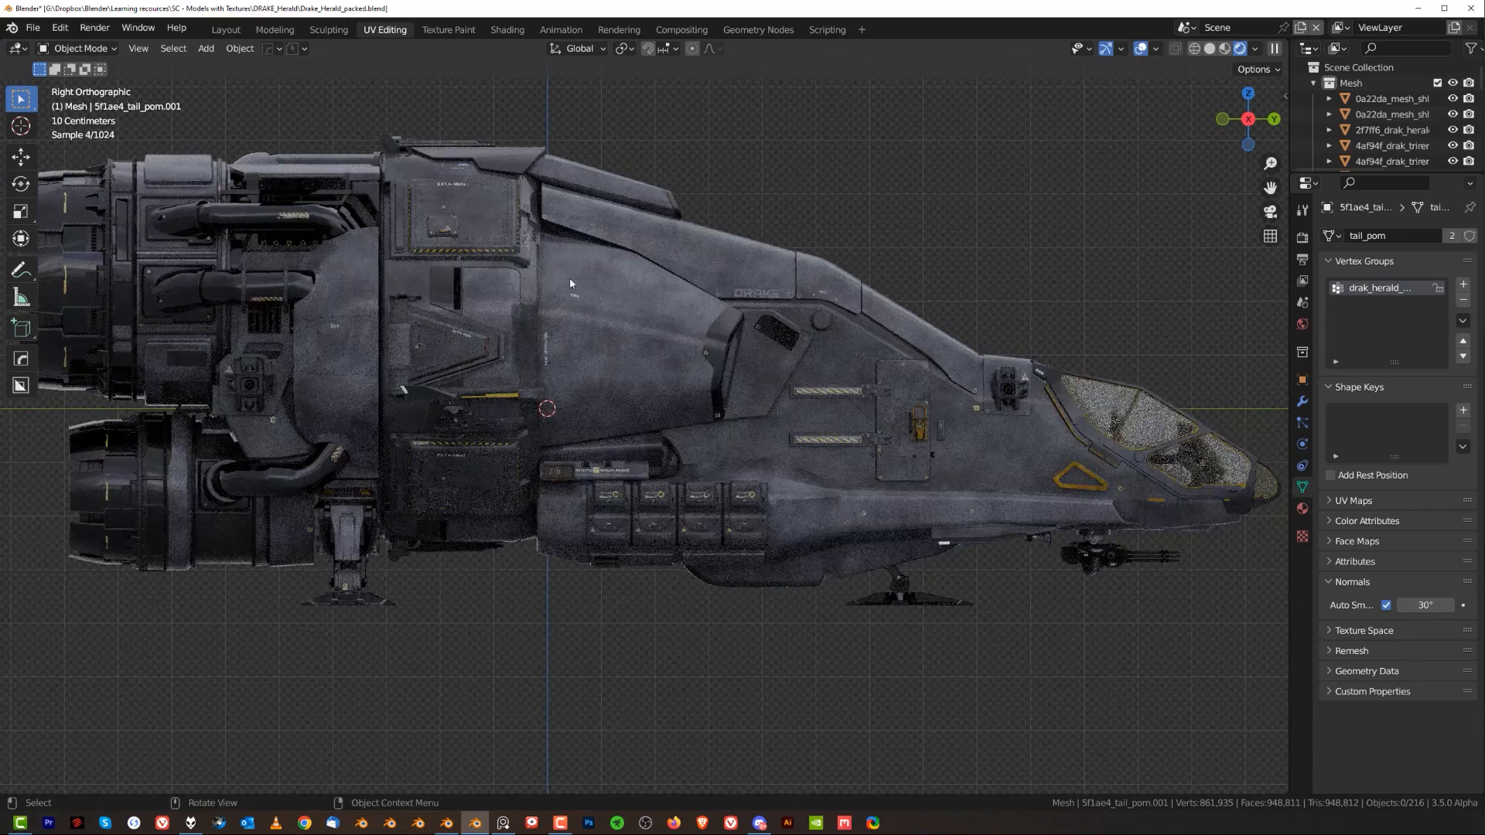
{"action": "left_click", "coordinate": [574, 299]}
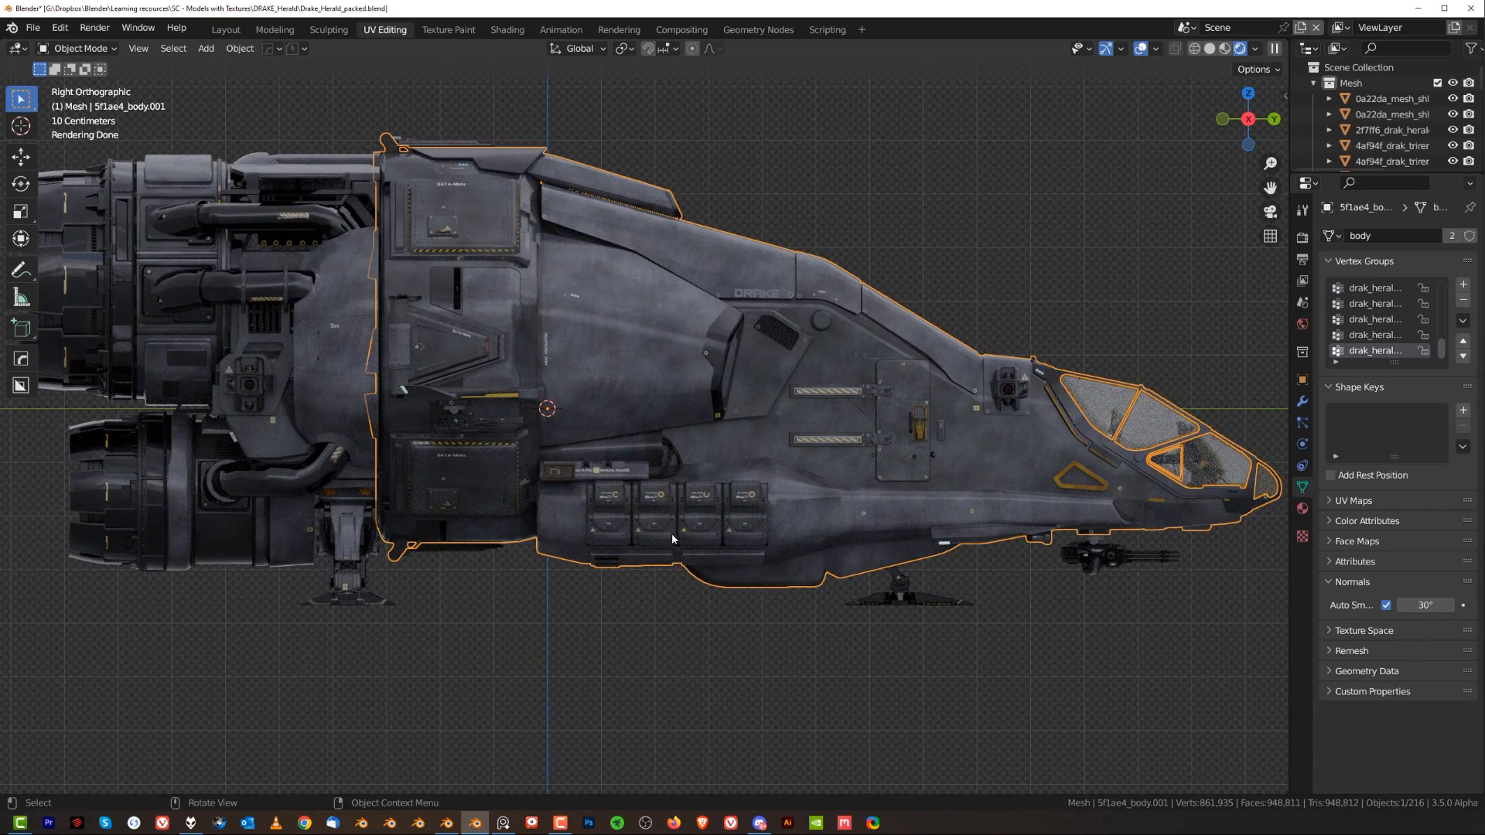
{"action": "key", "text": "alt+a"}
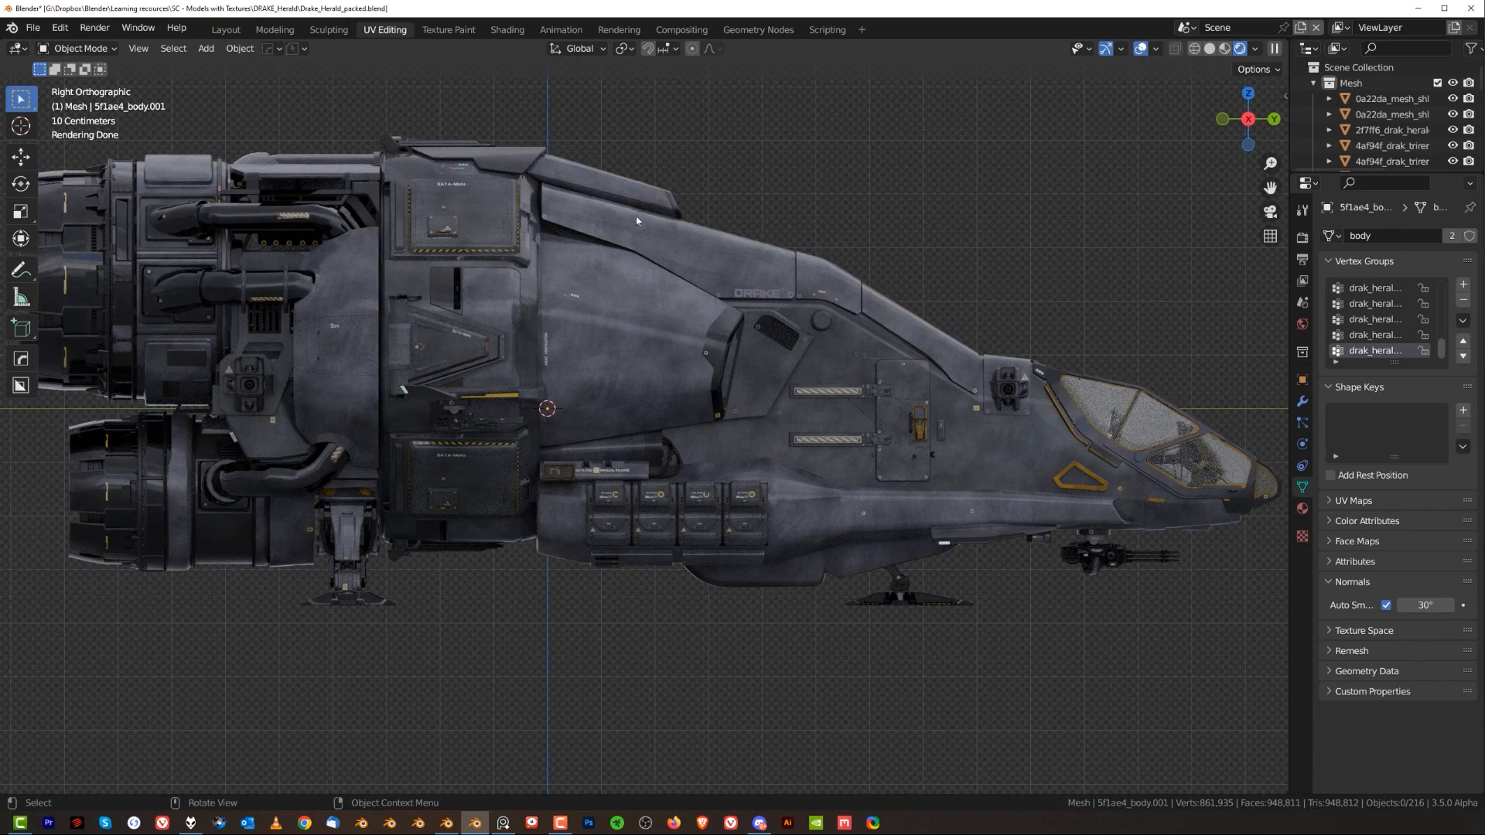
- Reveal the hidden surface-detail meshes, clear the selection and inspect the panel lines and bolts on the hull
{"action": "scroll", "coordinate": [749, 301], "scroll_direction": "down", "scroll_amount": 1}
{"action": "key", "text": "alt+h"}
{"action": "key", "text": "alt+a"}
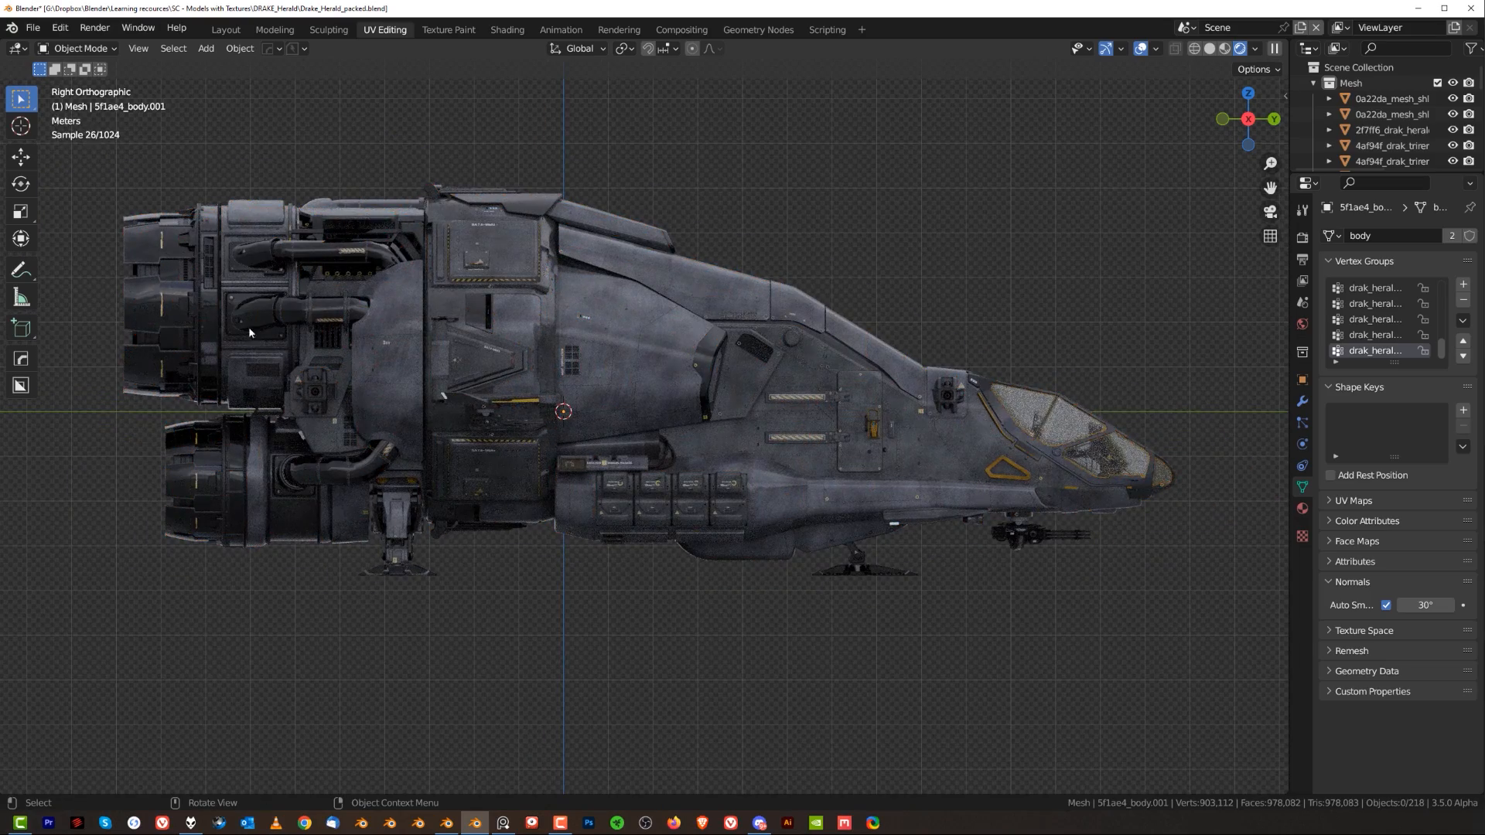
{"action": "scroll", "coordinate": [660, 411], "scroll_direction": "up", "scroll_amount": 10}
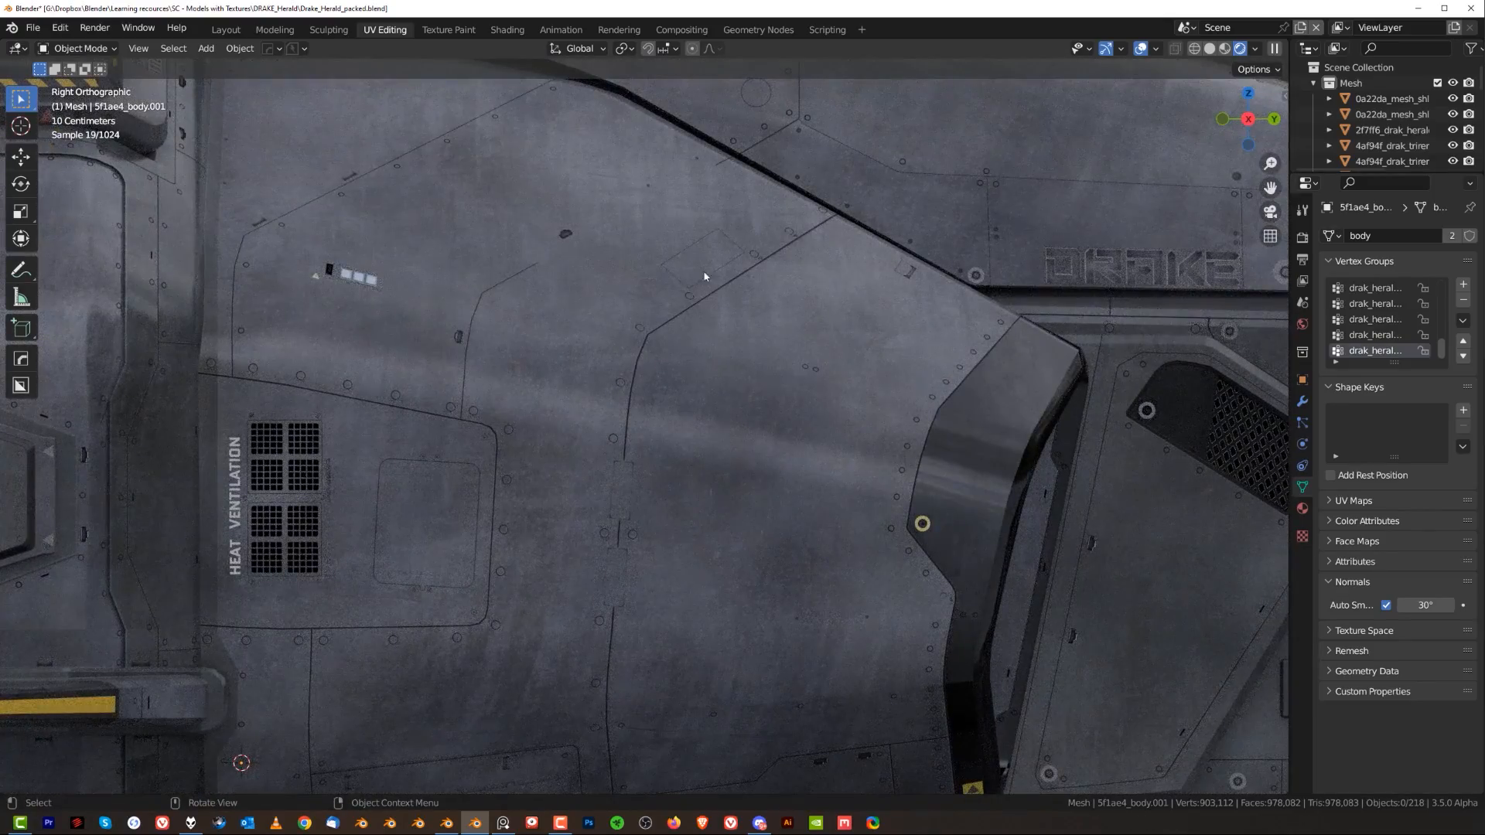
{"action": "scroll", "coordinate": [736, 378], "scroll_direction": "down", "scroll_amount": 5}
{"action": "scroll", "coordinate": [546, 244], "scroll_direction": "down", "scroll_amount": 3}
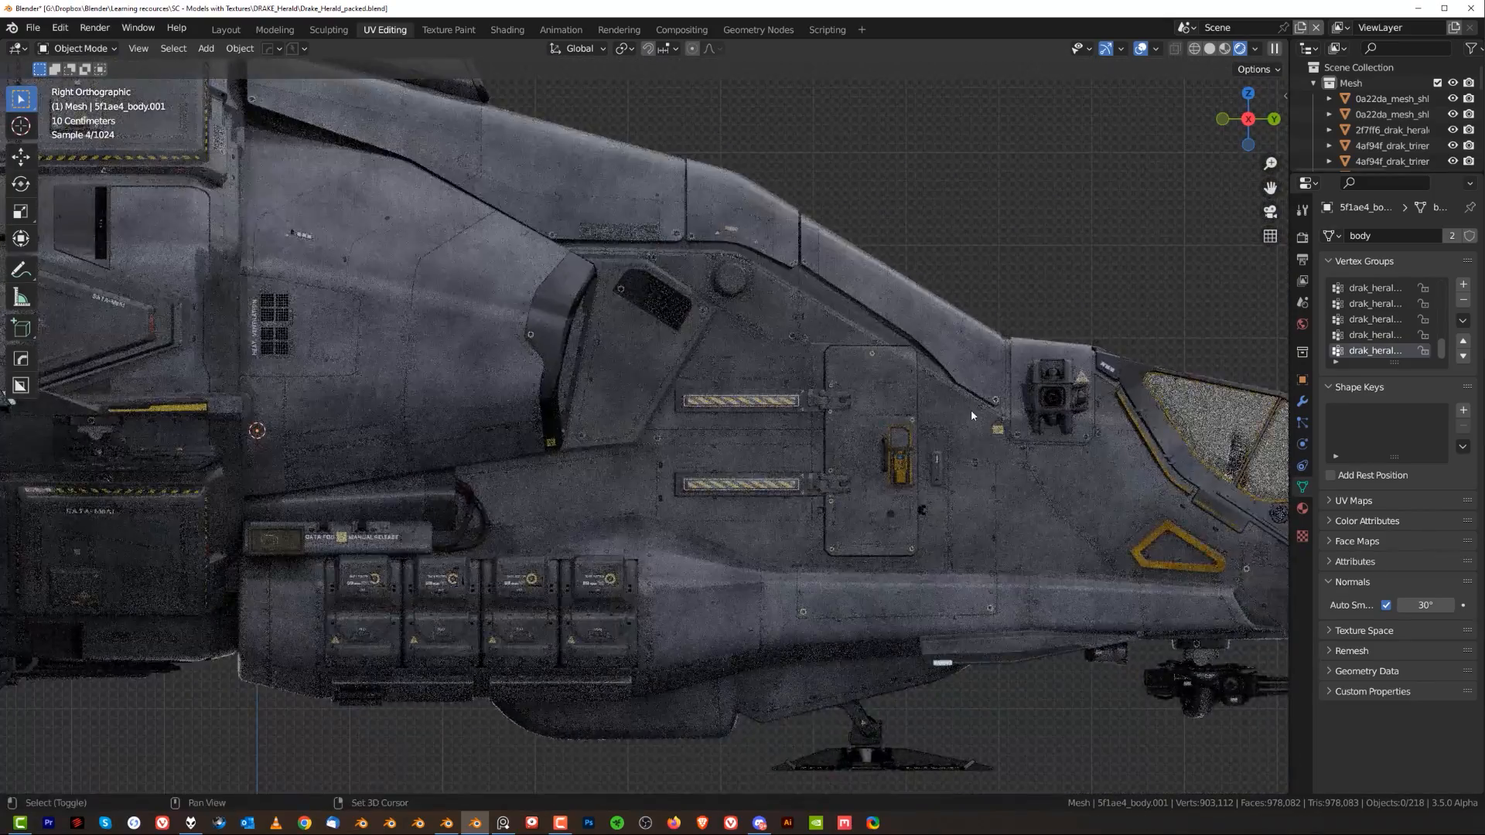
- Examine the cockpit end and overall silhouette in the back orthographic view, and save the file
{"action": "key", "text": "ctrl+KP_1"}
{"action": "scroll", "coordinate": [658, 345], "scroll_direction": "up", "scroll_amount": 4}
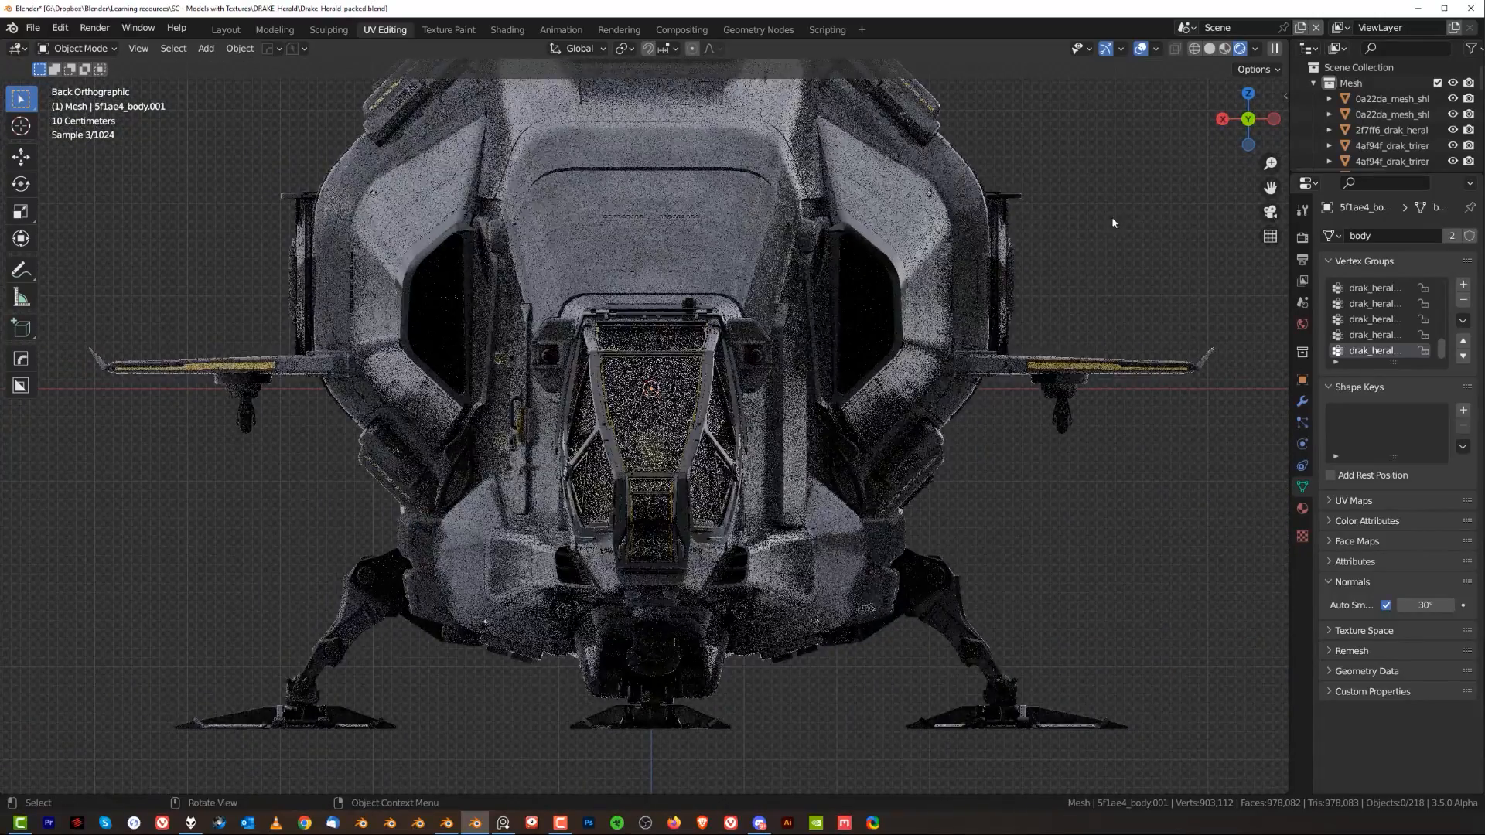
{"action": "middle_click_drag", "start_coordinate": [928, 314], "coordinate": [843, 305], "text": "shift"}
{"action": "middle_click_drag", "start_coordinate": [675, 324], "coordinate": [741, 342], "text": "shift"}
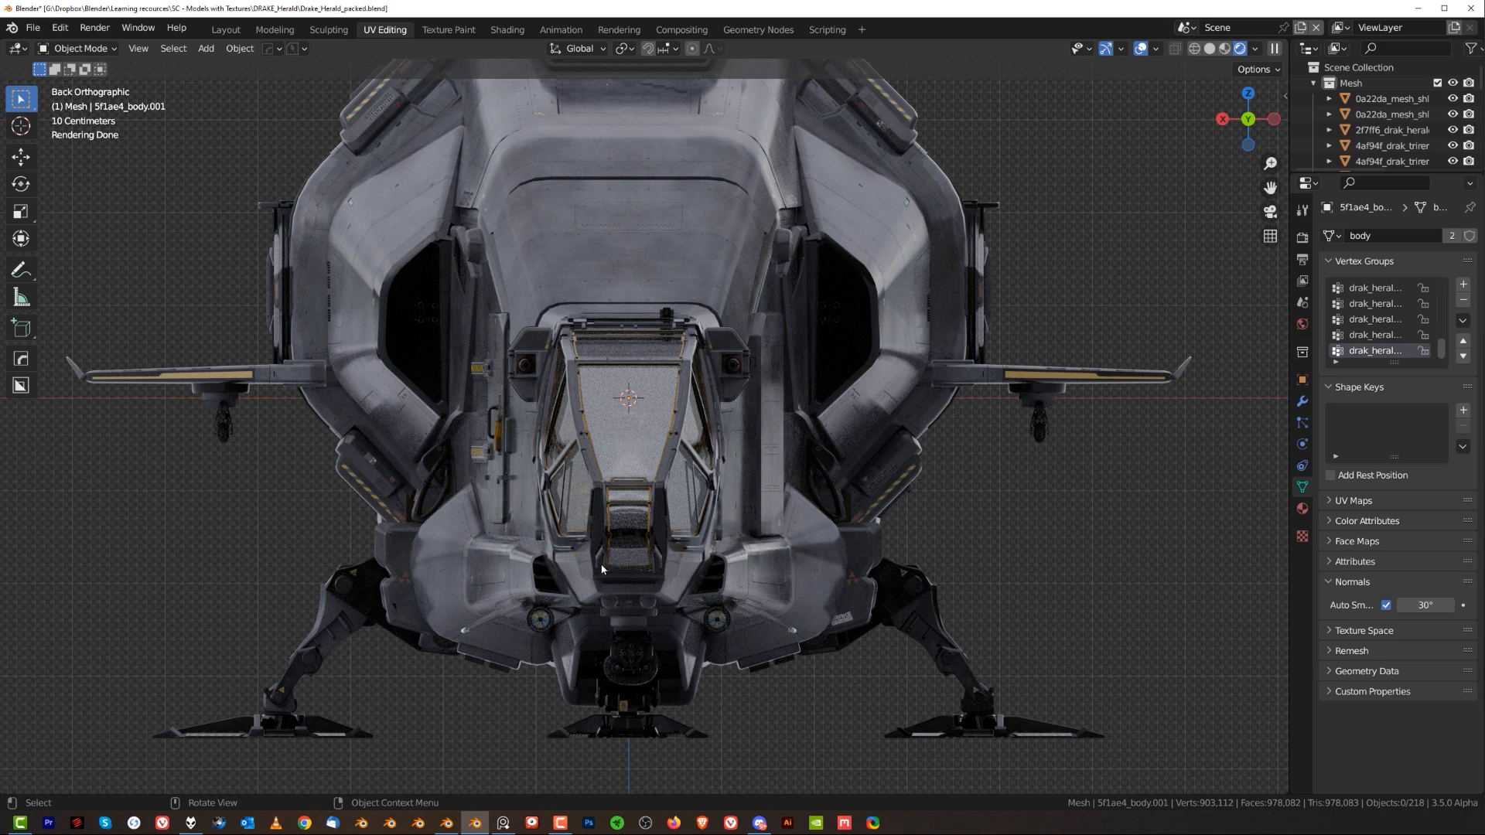
{"action": "middle_click_drag", "start_coordinate": [723, 458], "coordinate": [707, 428], "text": "shift"}
{"action": "middle_click_drag", "start_coordinate": [704, 370], "coordinate": [703, 341], "text": "ctrl"}
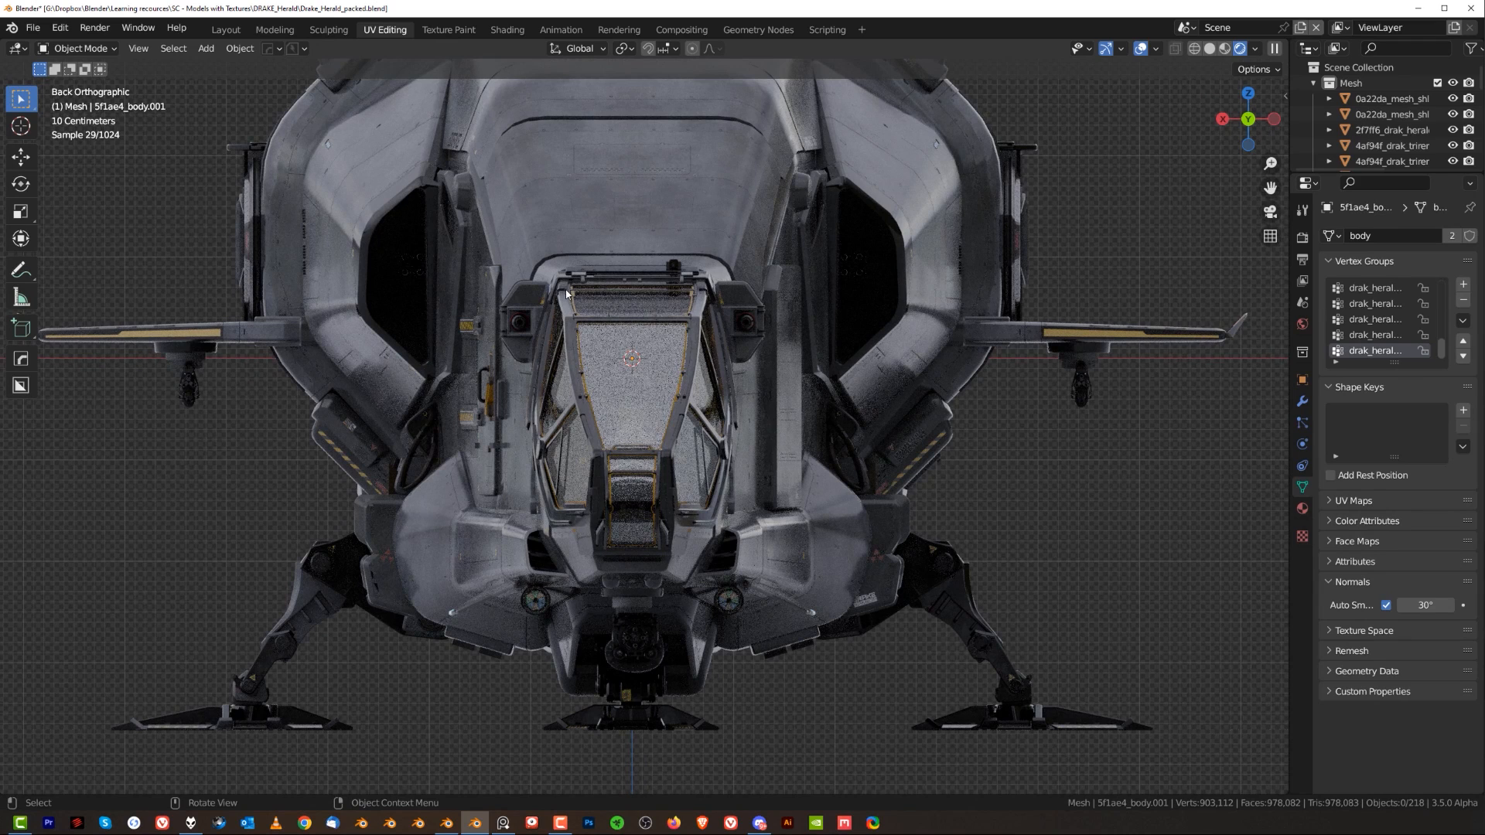
{"action": "key", "text": "ctrl+s"}
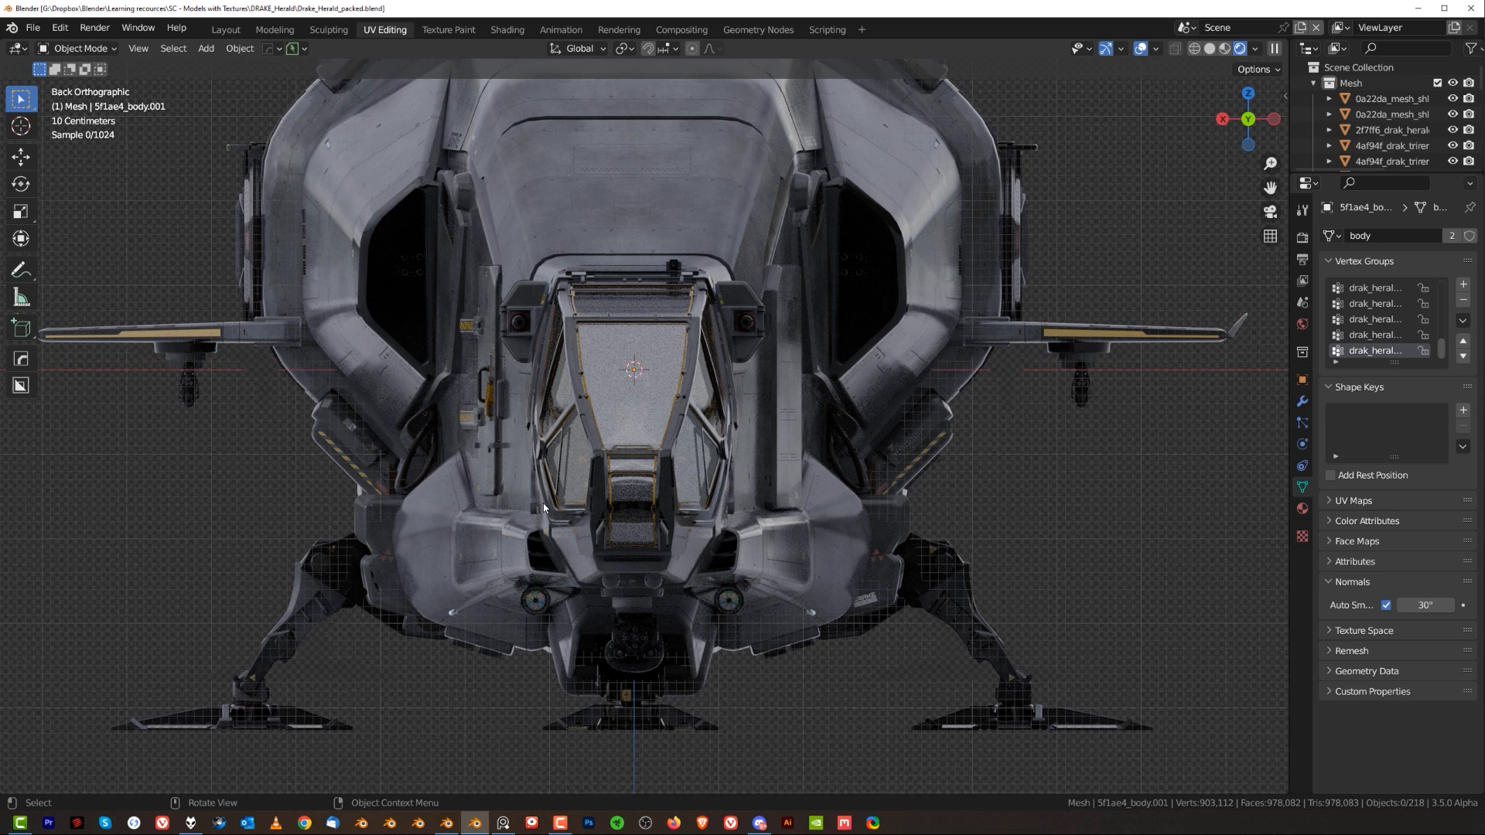
{"action": "scroll", "coordinate": [720, 355], "scroll_direction": "down", "scroll_amount": 2}
{"action": "middle_click_drag", "start_coordinate": [720, 355], "coordinate": [706, 393], "text": "shift"}
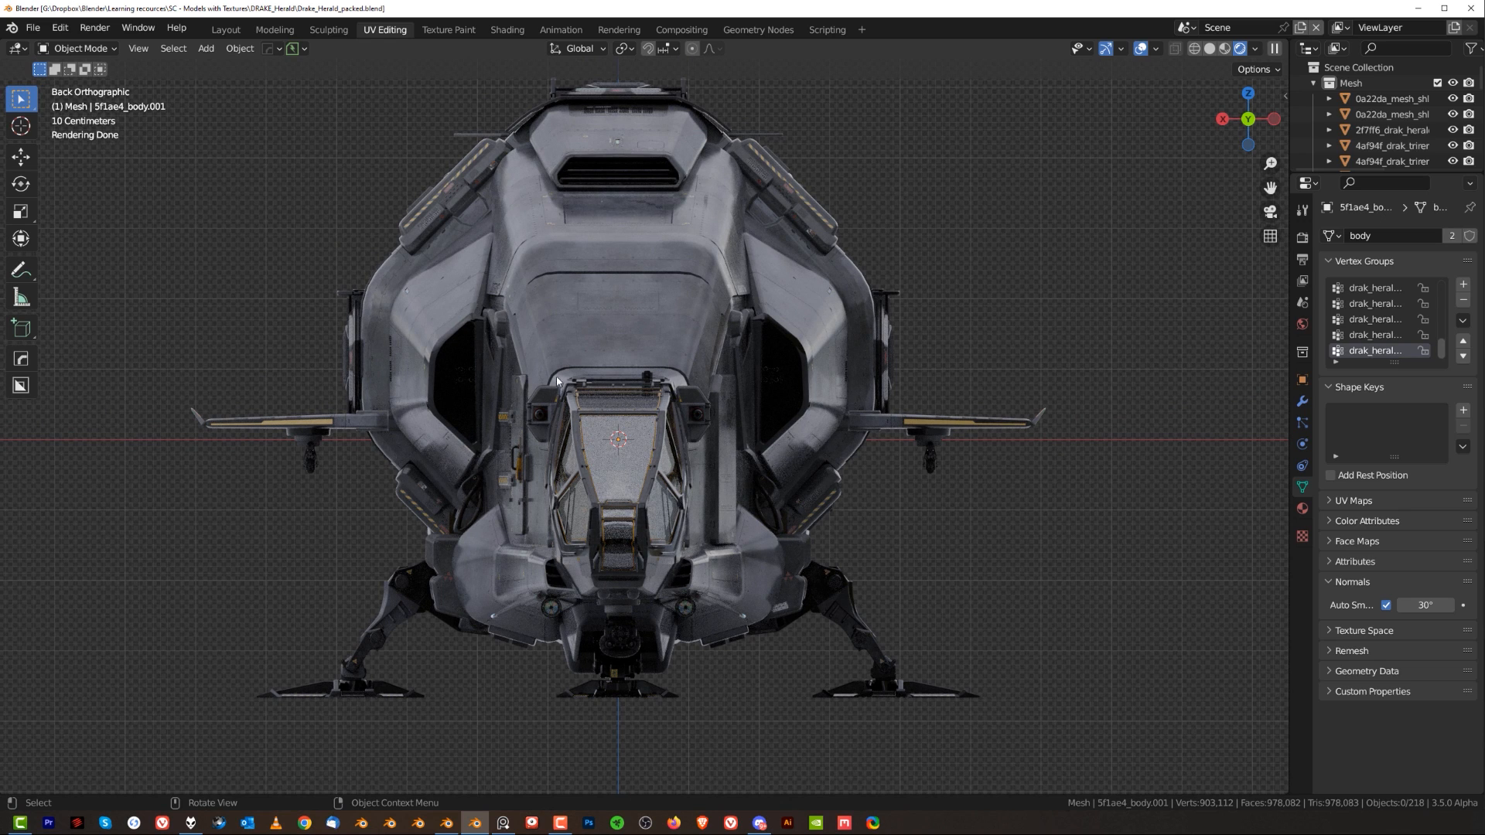
- Show the ship in Solid shading from a three-quarter angle toward the cockpit
{"action": "middle_click_drag", "start_coordinate": [557, 371], "coordinate": [689, 391]}
{"action": "scroll", "coordinate": [804, 365], "scroll_direction": "down", "scroll_amount": 5}
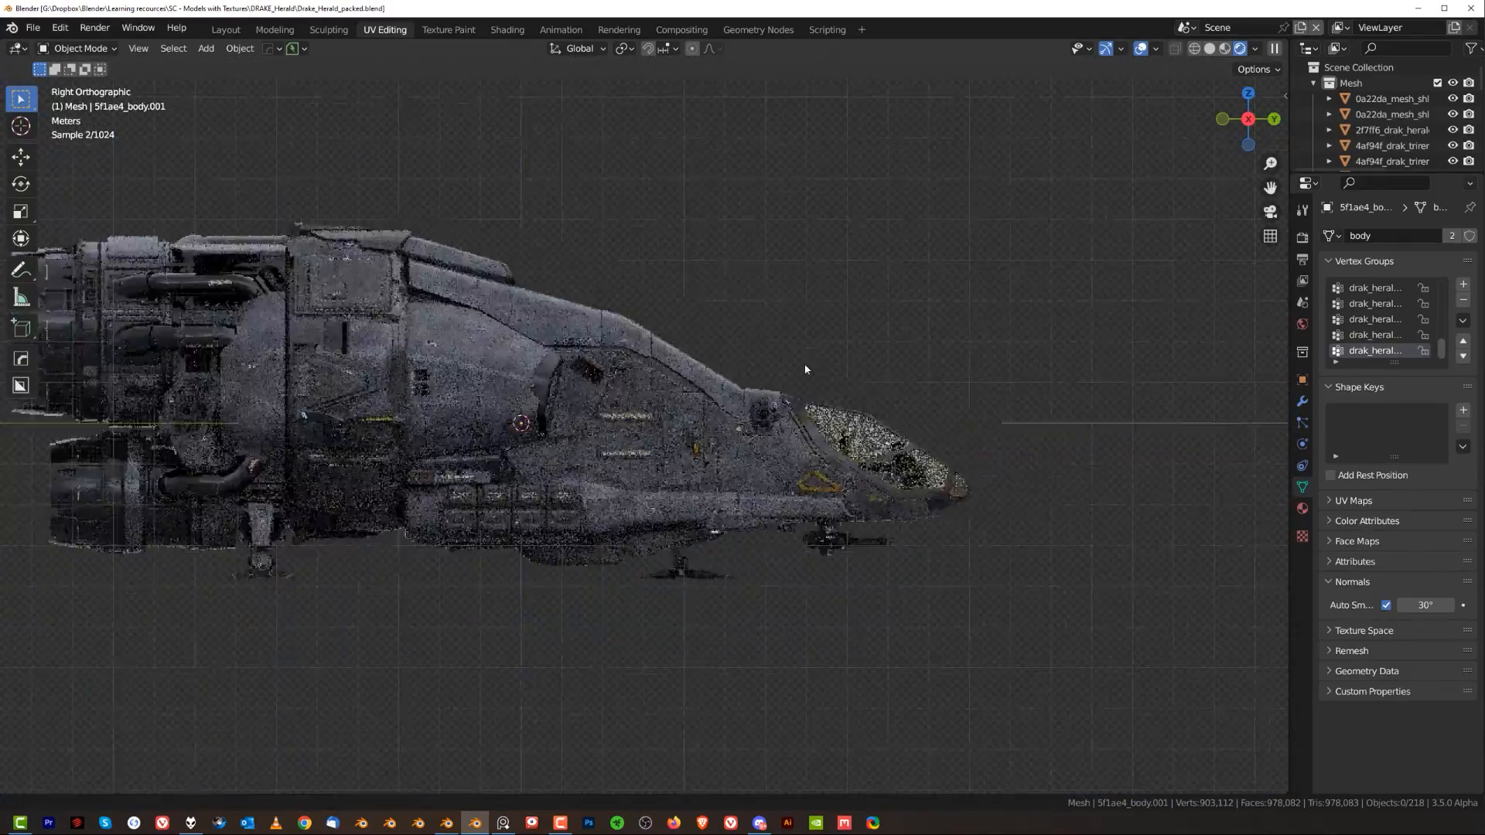
{"action": "middle_click_drag", "start_coordinate": [820, 367], "coordinate": [902, 349], "text": "alt"}
{"action": "scroll", "coordinate": [902, 345], "scroll_direction": "up", "scroll_amount": 2}
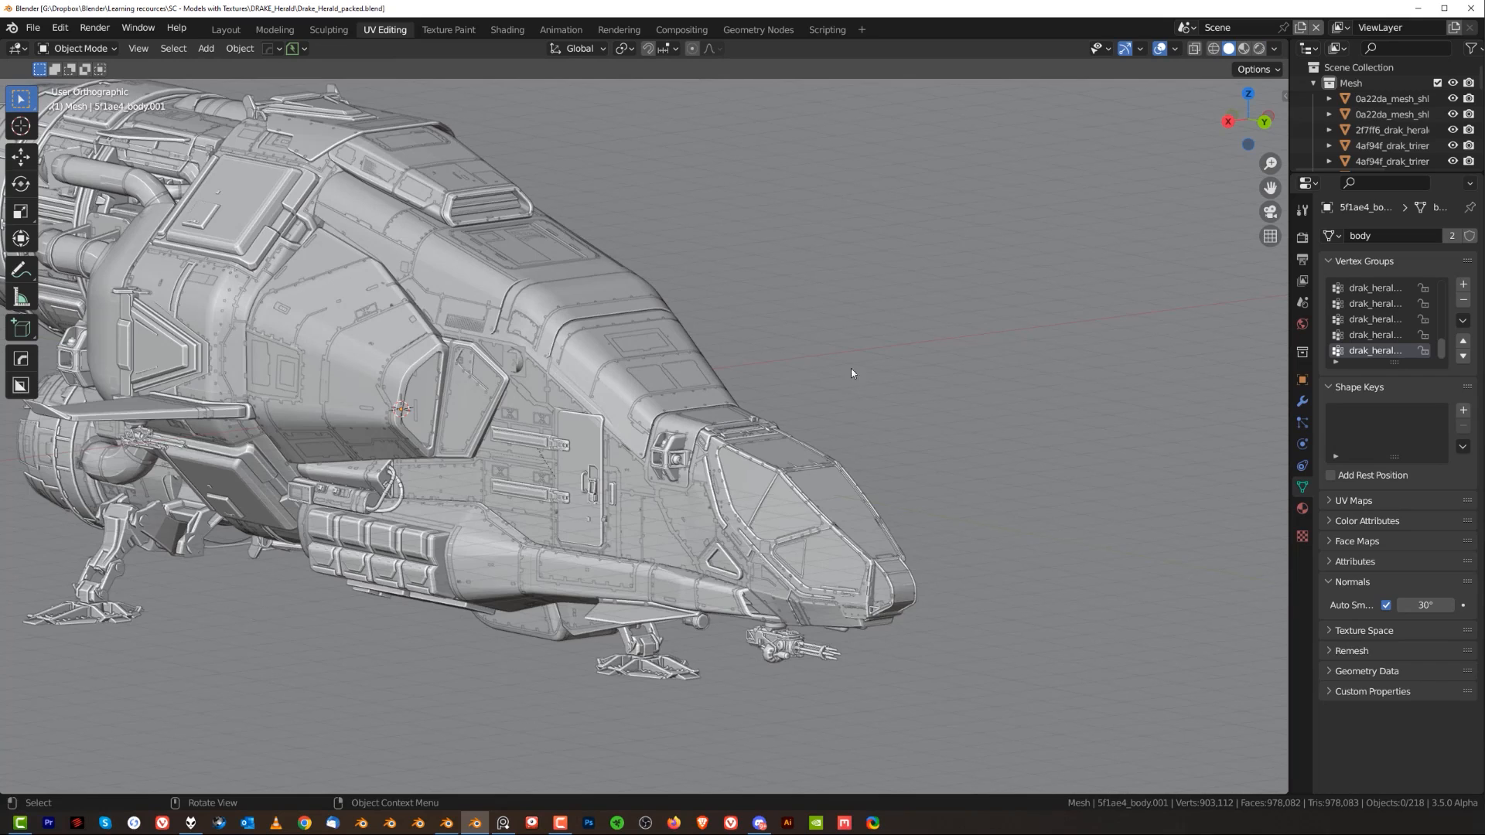
{"action": "mouse_move", "coordinate": [850, 368]}
{"action": "middle_mouse_down", "text": "alt"}
{"action": "mouse_move", "coordinate": [820, 366]}
{"action": "mouse_move", "coordinate": [826, 391]}
{"action": "middle_mouse_up", "text": "alt"}
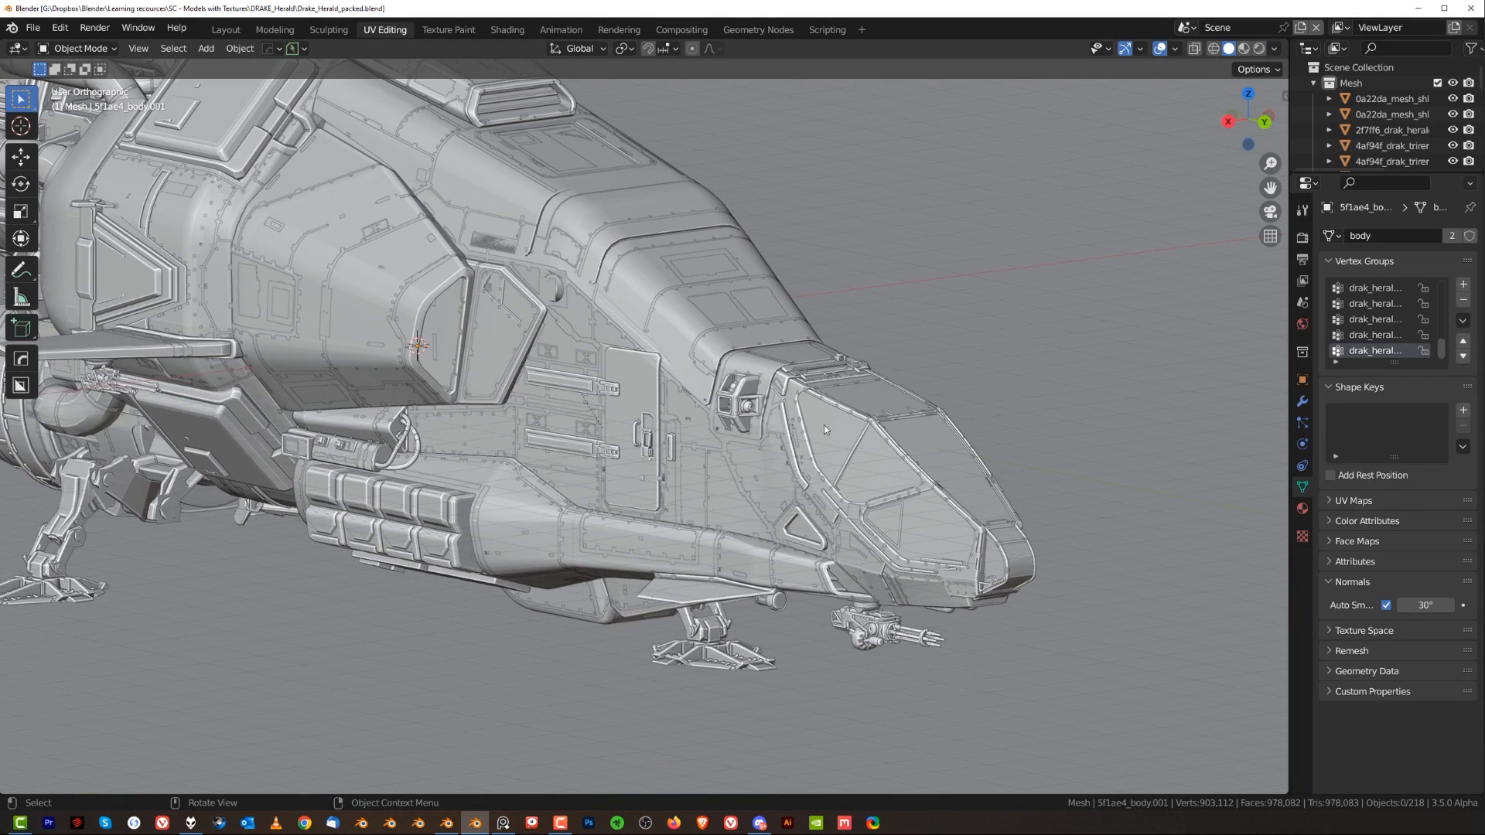
- Hide the two cockpit glass meshes, including glass_int
{"action": "left_click", "coordinate": [825, 424]}
{"action": "key", "text": "h"}
{"action": "left_click", "coordinate": [851, 448]}
{"action": "key", "text": "h"}
- Examine the cockpit's seat, controls and canopy frame through the opened windows
{"action": "scroll", "coordinate": [851, 447], "scroll_direction": "up", "scroll_amount": 4}
{"action": "middle_click_drag", "start_coordinate": [875, 468], "coordinate": [782, 313]}
{"action": "scroll", "coordinate": [652, 488], "scroll_direction": "up", "scroll_amount": 5}
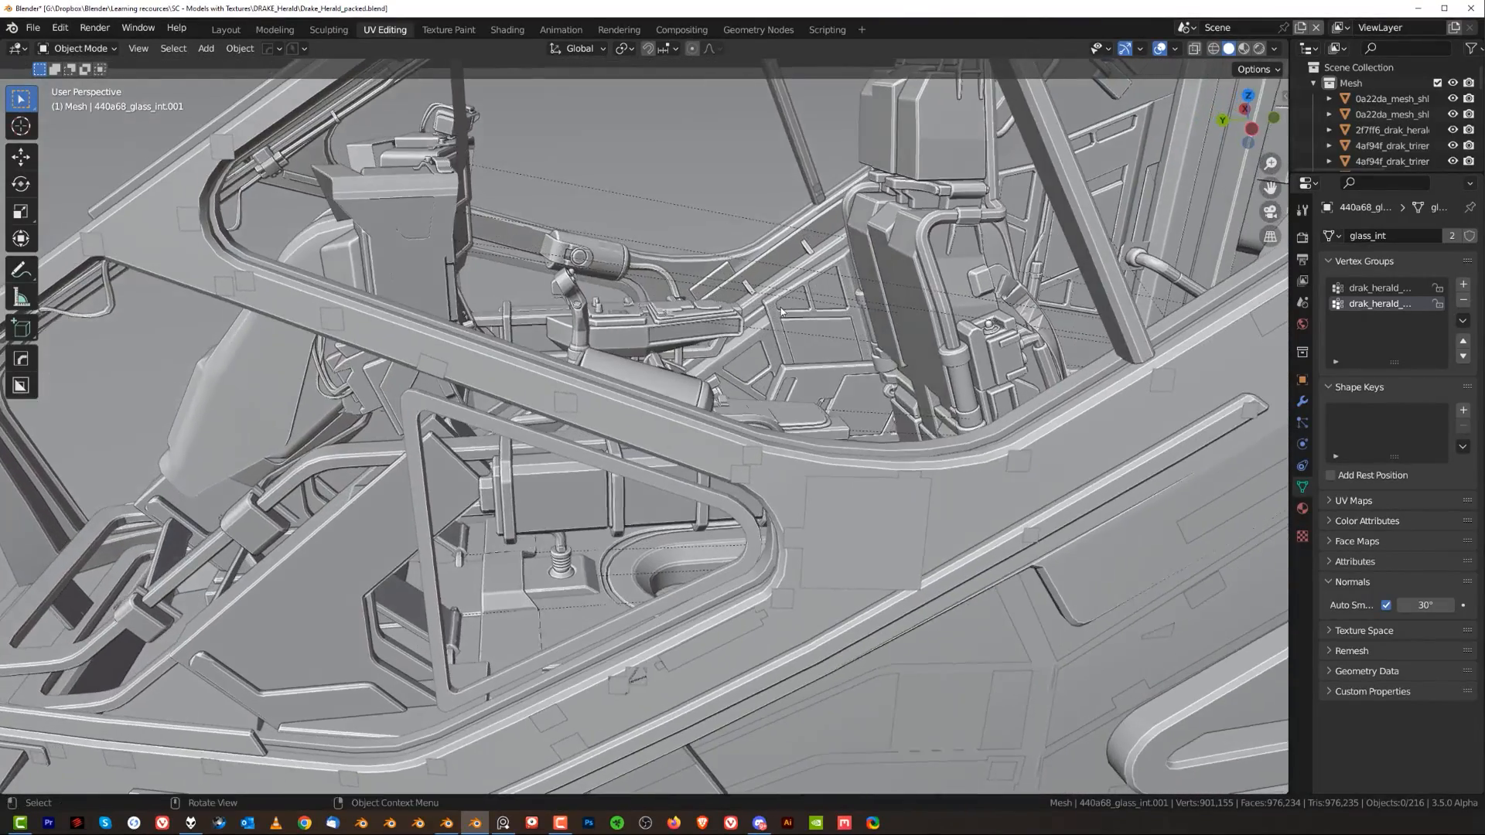
{"action": "scroll", "coordinate": [733, 319], "scroll_direction": "up", "scroll_amount": 1}
{"action": "middle_click_drag", "start_coordinate": [1043, 209], "coordinate": [859, 457], "text": "shift"}
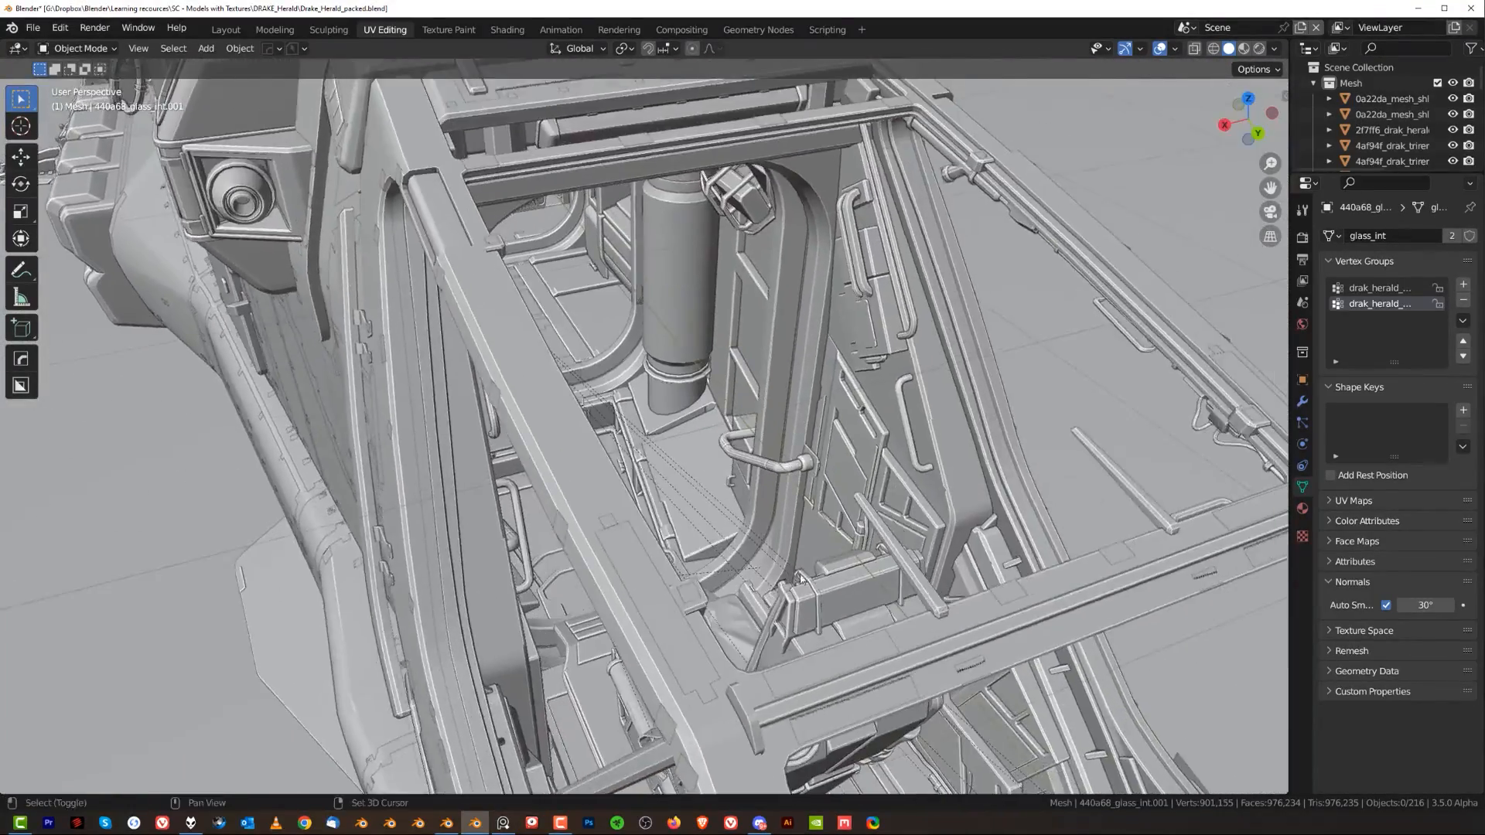
{"action": "scroll", "coordinate": [681, 383], "scroll_direction": "up", "scroll_amount": 4}
{"action": "middle_click_drag", "start_coordinate": [681, 383], "coordinate": [806, 730]}
- Examine the ship's interior cabin, including the crew seat, console screens and wall storage
{"action": "scroll", "coordinate": [628, 358], "scroll_direction": "up", "scroll_amount": 5}
{"action": "scroll", "coordinate": [628, 403], "scroll_direction": "up", "scroll_amount": 1}
{"action": "middle_click_drag", "start_coordinate": [611, 424], "coordinate": [599, 410]}
{"action": "middle_click_drag", "start_coordinate": [726, 525], "coordinate": [614, 261], "text": "shift"}
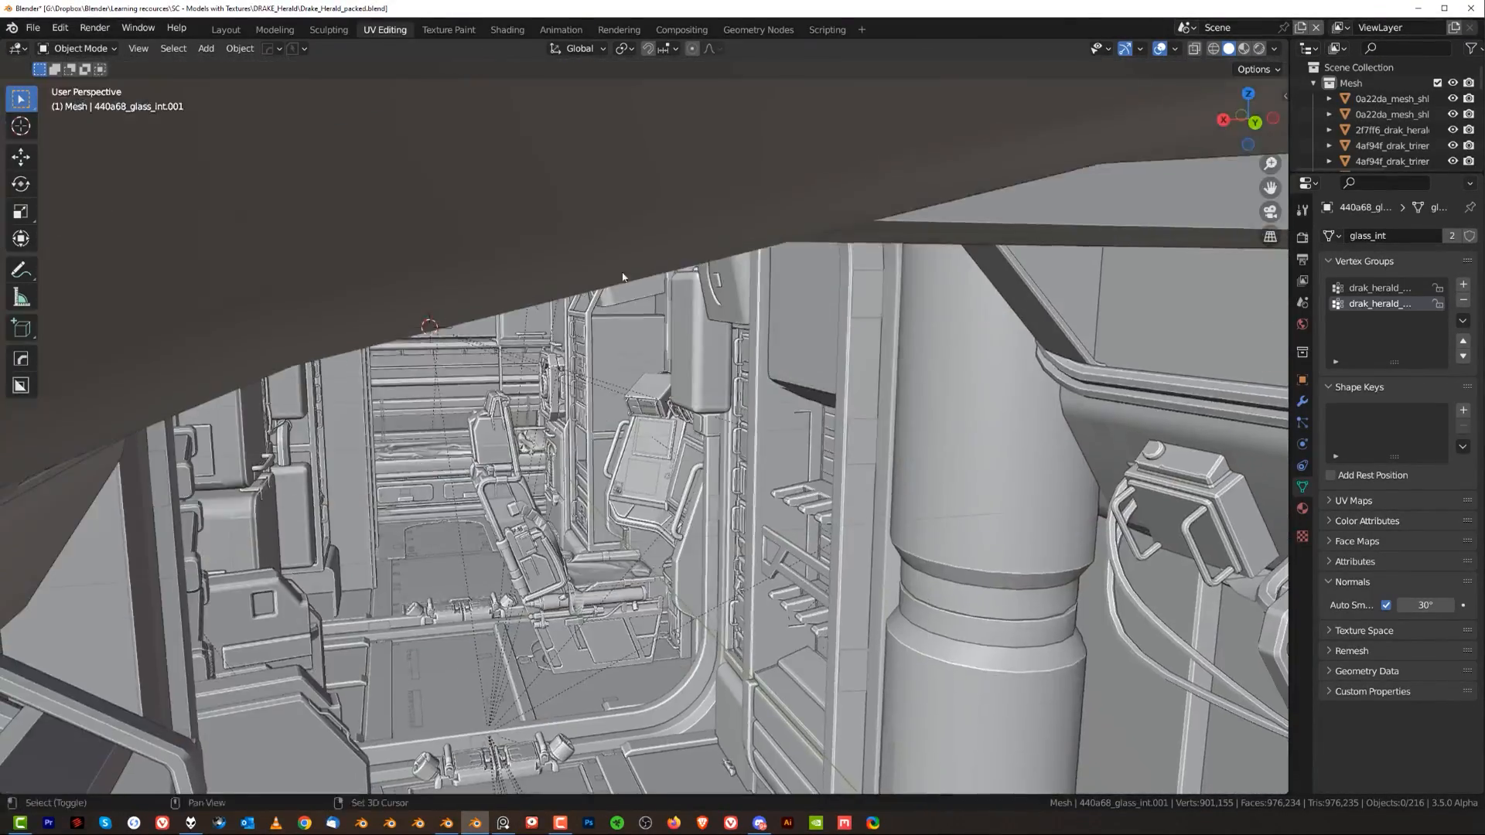
{"action": "middle_click_drag", "start_coordinate": [743, 456], "coordinate": [607, 327], "text": "shift"}
{"action": "scroll", "coordinate": [606, 327], "scroll_direction": "up", "scroll_amount": 3}
{"action": "middle_click_drag", "start_coordinate": [351, 510], "coordinate": [433, 625], "text": "shift"}
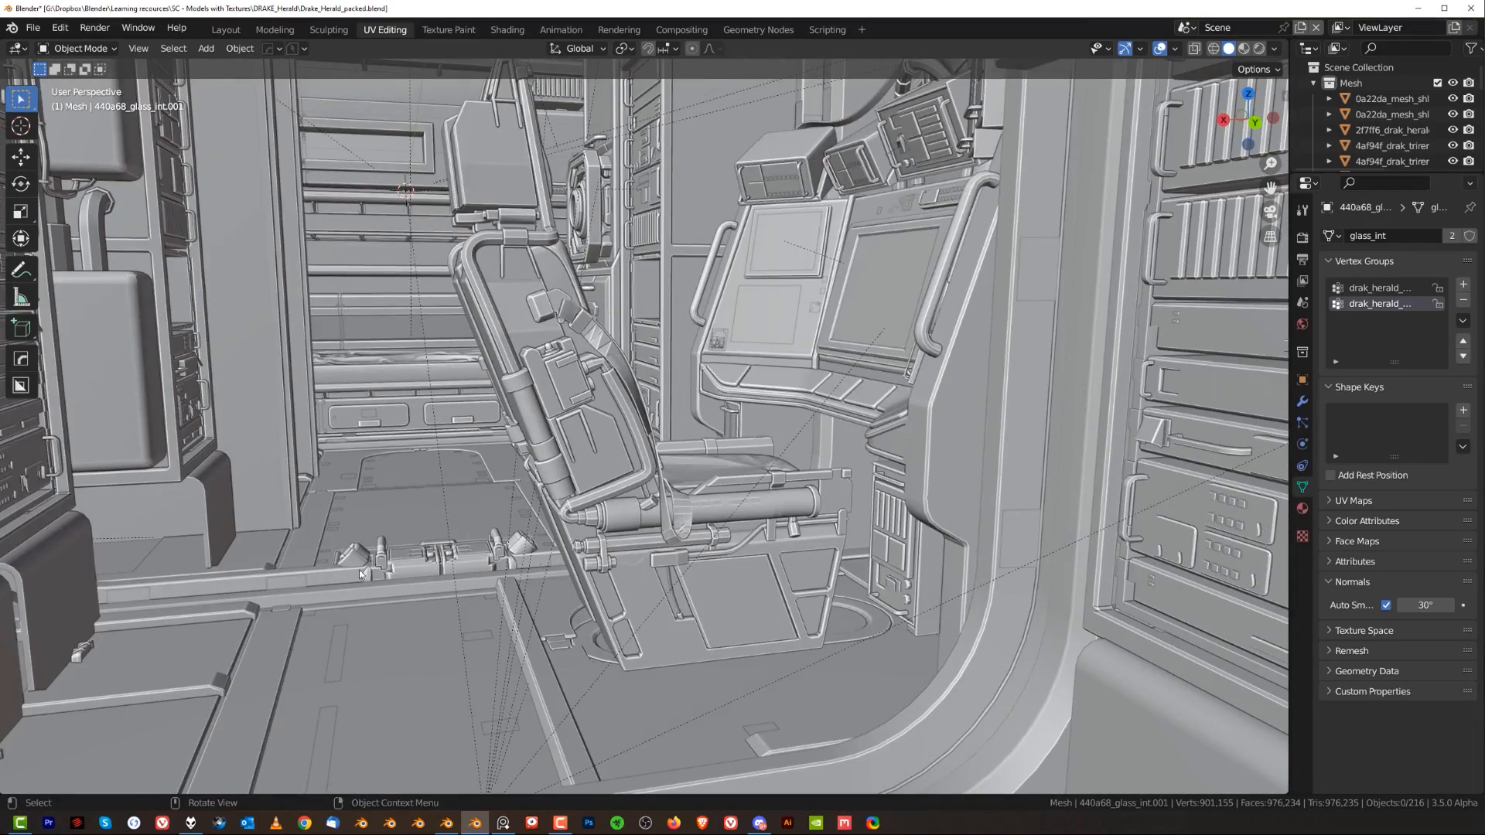
{"action": "middle_click_drag", "start_coordinate": [501, 485], "coordinate": [509, 500]}
{"action": "scroll", "coordinate": [588, 441], "scroll_direction": "down", "scroll_amount": 1}
{"action": "scroll", "coordinate": [721, 430], "scroll_direction": "up", "scroll_amount": 1}
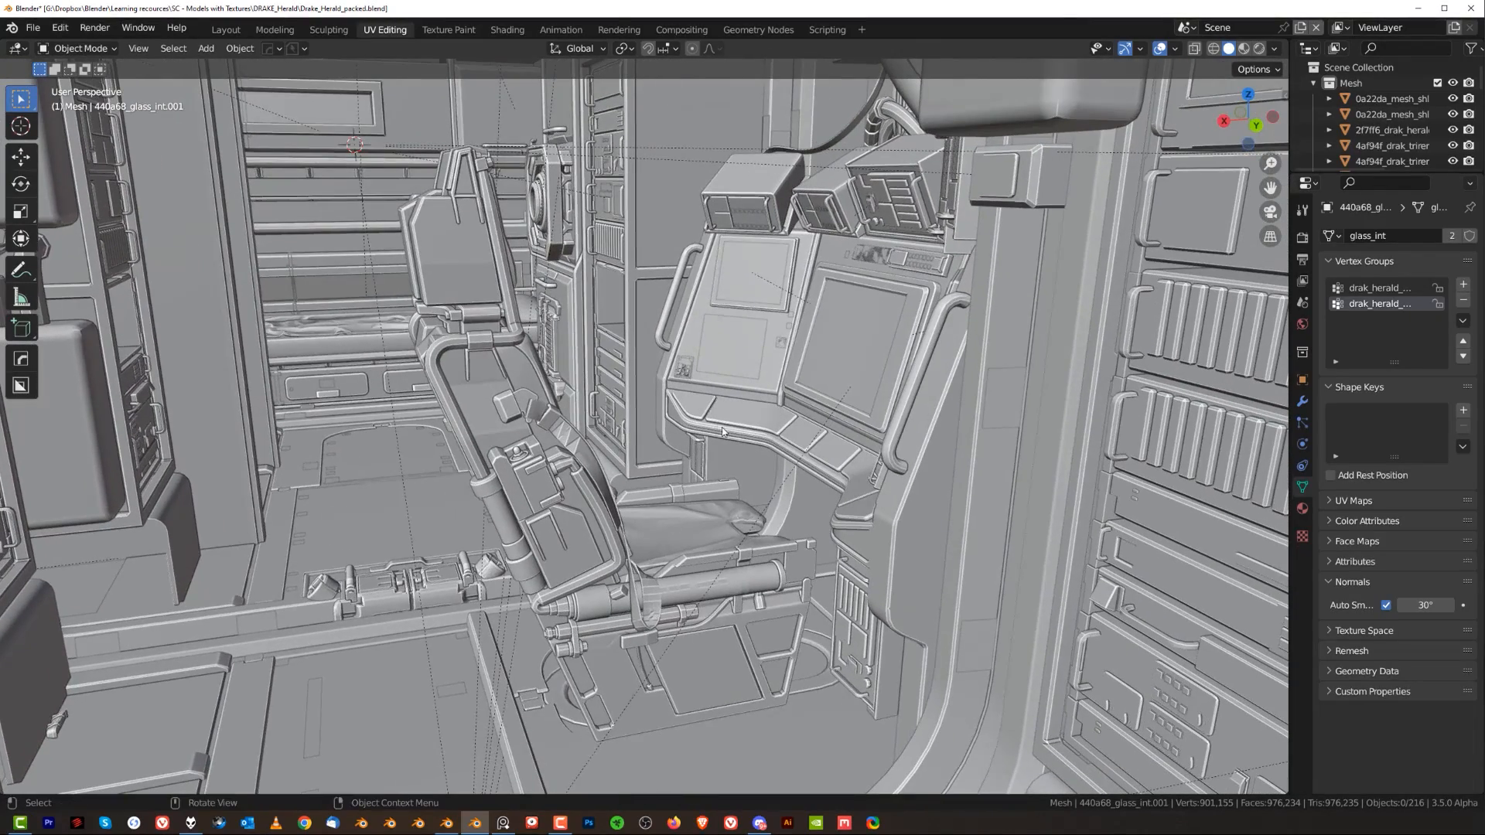
{"action": "middle_click_drag", "start_coordinate": [824, 382], "coordinate": [959, 374]}
{"action": "scroll", "coordinate": [867, 306], "scroll_direction": "up", "scroll_amount": 3}
{"action": "middle_click_drag", "start_coordinate": [725, 387], "coordinate": [768, 224]}
{"action": "middle_click_drag", "start_coordinate": [527, 308], "coordinate": [632, 398], "text": "shift"}
{"action": "middle_click_drag", "start_coordinate": [605, 396], "coordinate": [571, 385]}
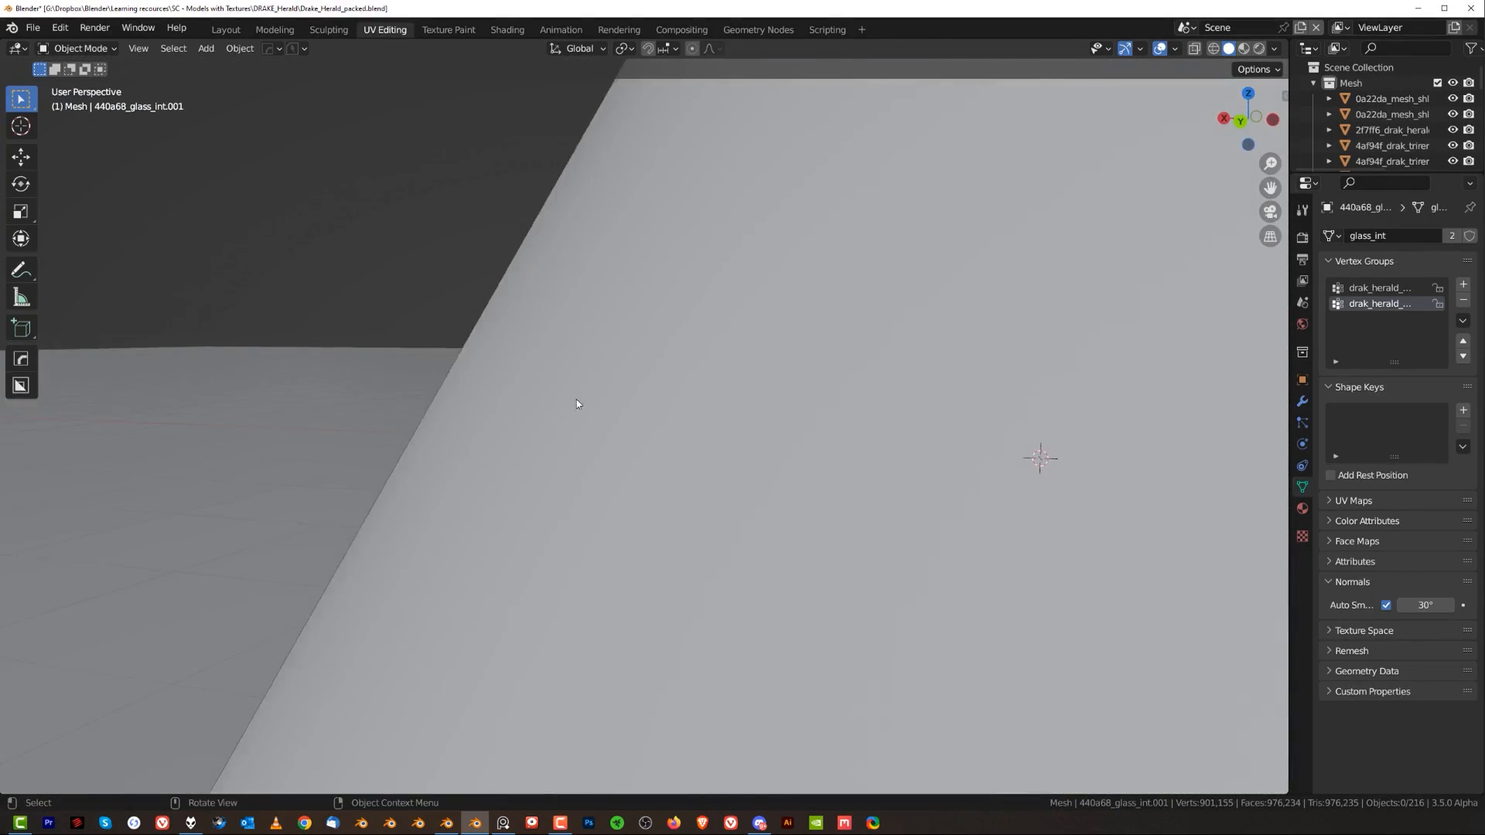
- Return from the interior to a three-quarter view of the whole ship
{"action": "scroll", "coordinate": [618, 395], "scroll_direction": "down", "scroll_amount": 10}
{"action": "scroll", "coordinate": [663, 396], "scroll_direction": "down", "scroll_amount": 5}
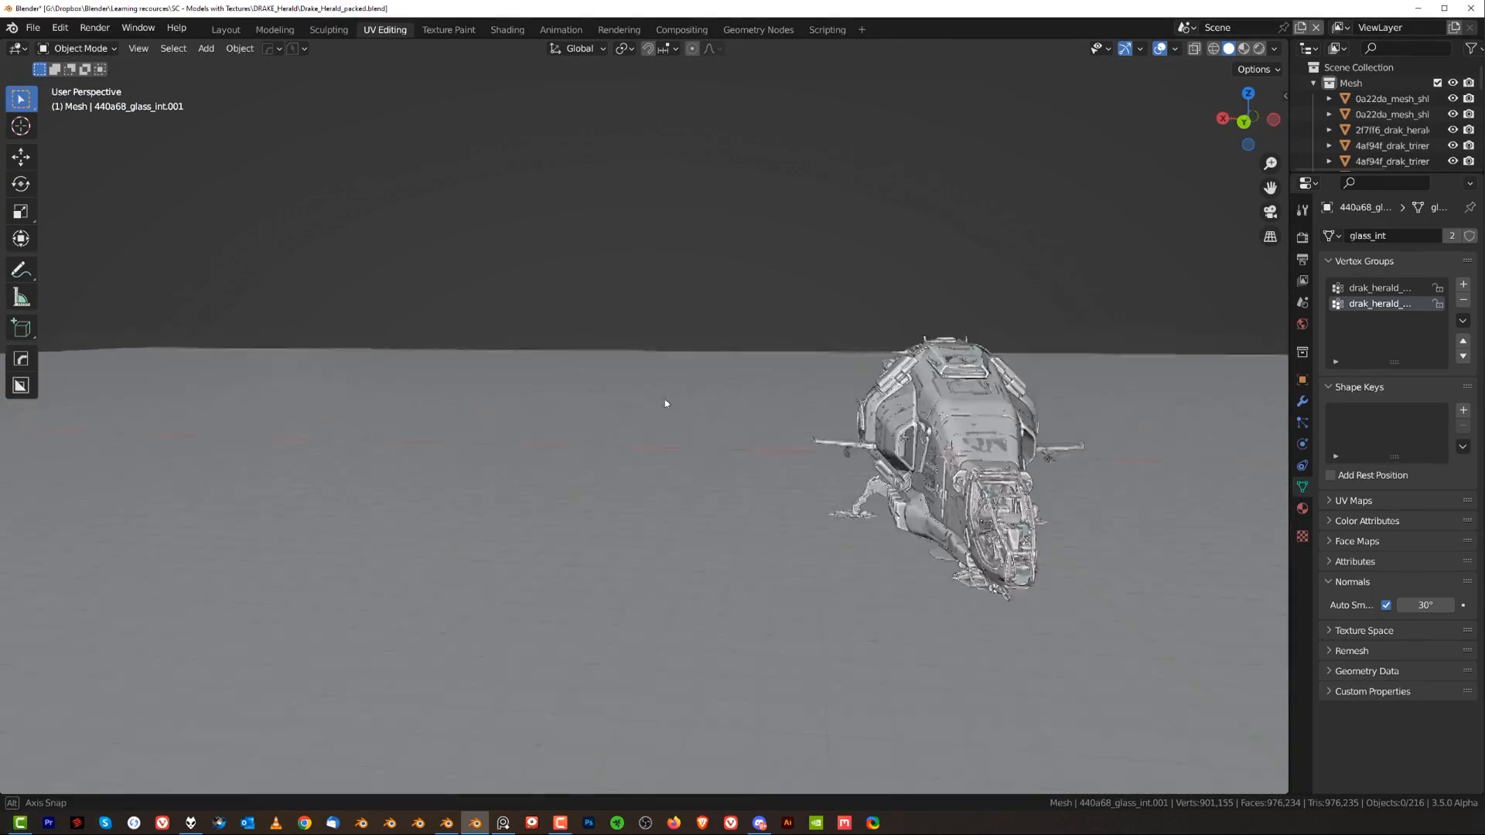
{"action": "middle_click_drag", "start_coordinate": [653, 404], "coordinate": [1093, 394], "text": "shift"}
{"action": "middle_click_drag", "start_coordinate": [930, 420], "coordinate": [820, 329], "text": "shift"}
{"action": "scroll", "coordinate": [820, 329], "scroll_direction": "up", "scroll_amount": 5}
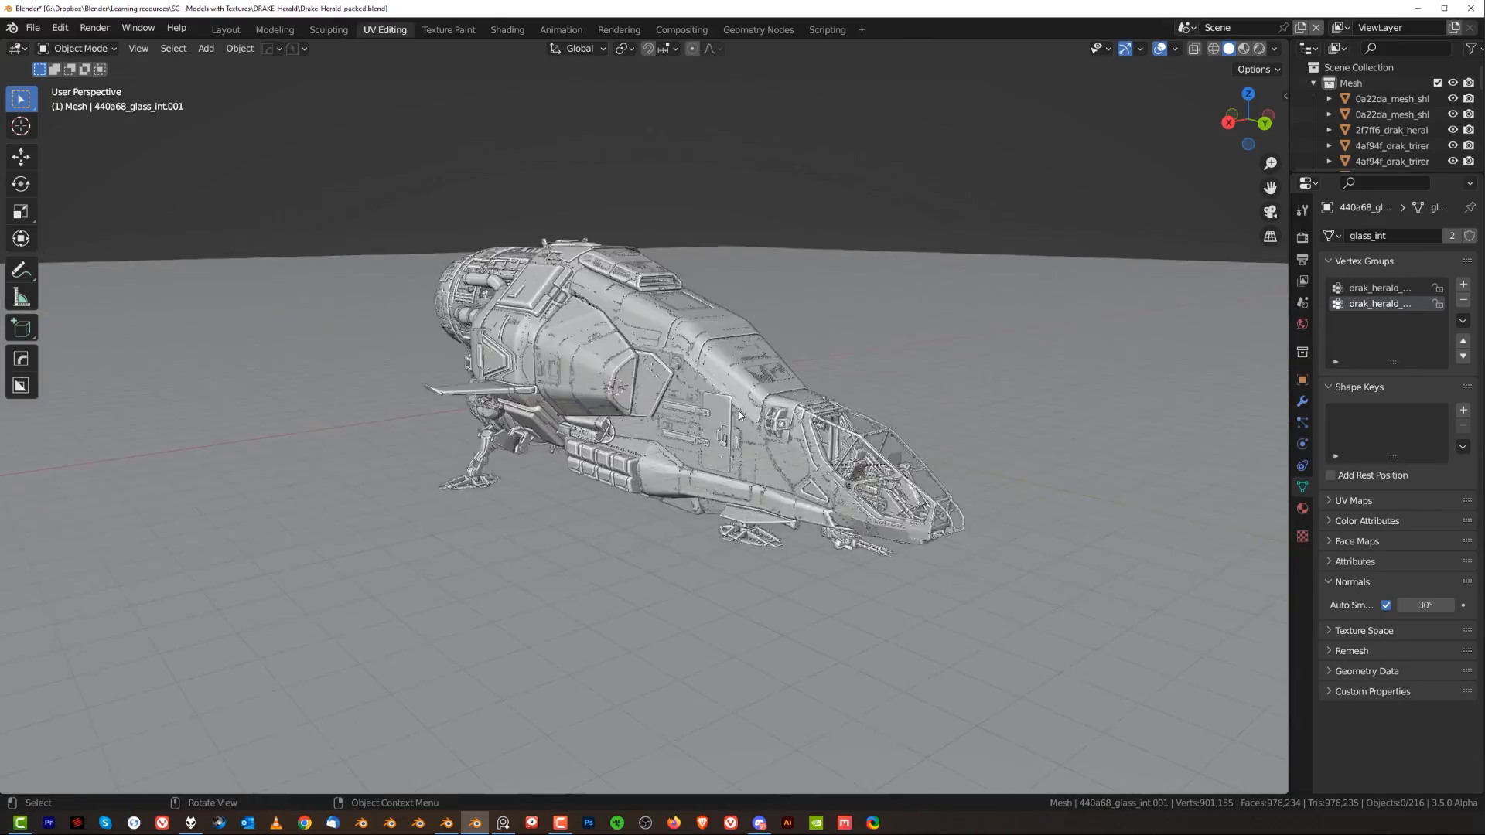
{"action": "middle_click_drag", "start_coordinate": [860, 264], "coordinate": [773, 298], "text": "shift"}
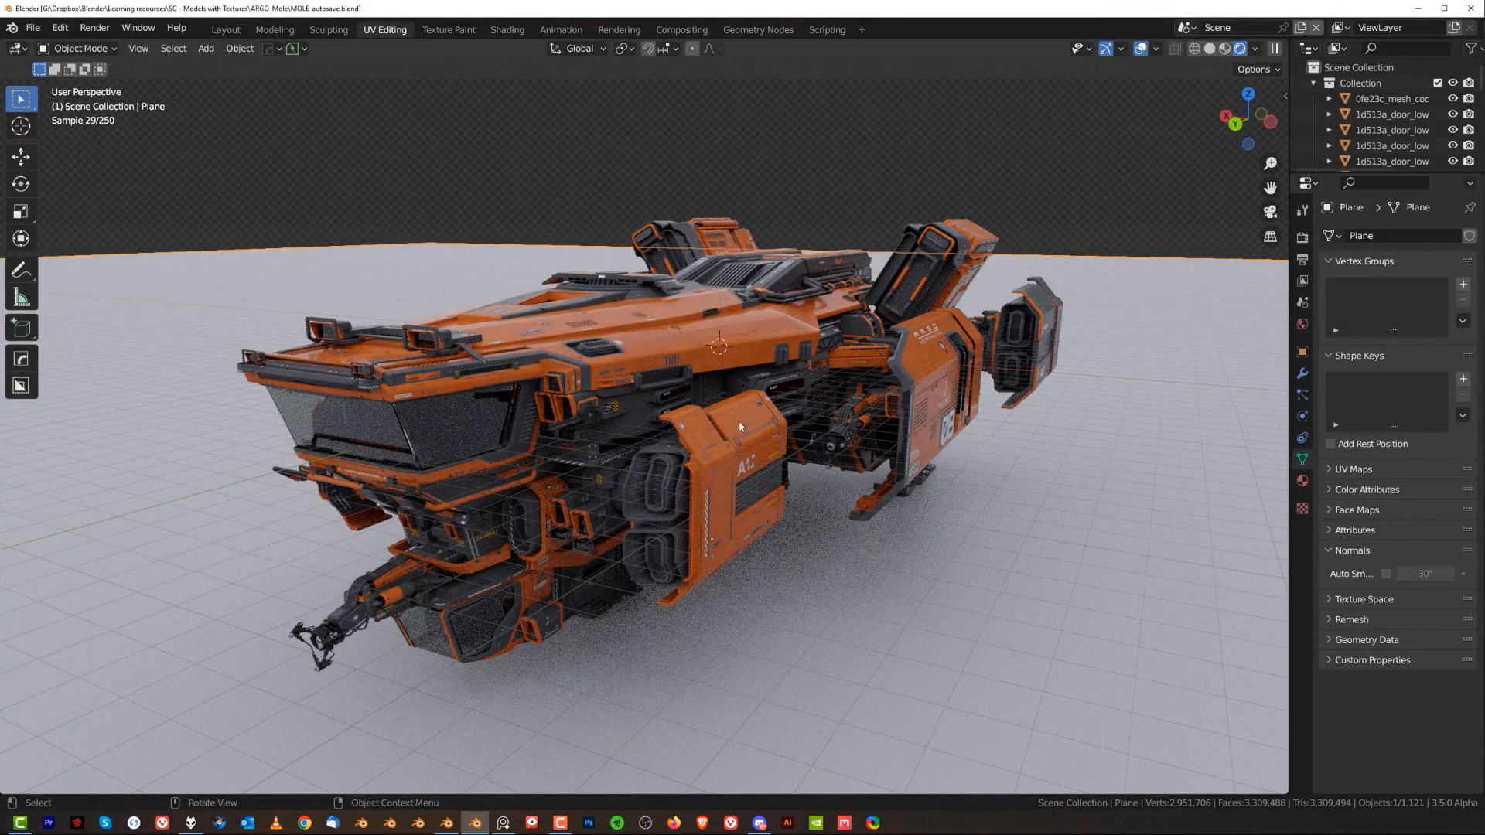
- Examine the orange ARGO Mole ship model from the side and front in Rendered shading
{"action": "middle_click_drag", "start_coordinate": [687, 389], "coordinate": [636, 382]}
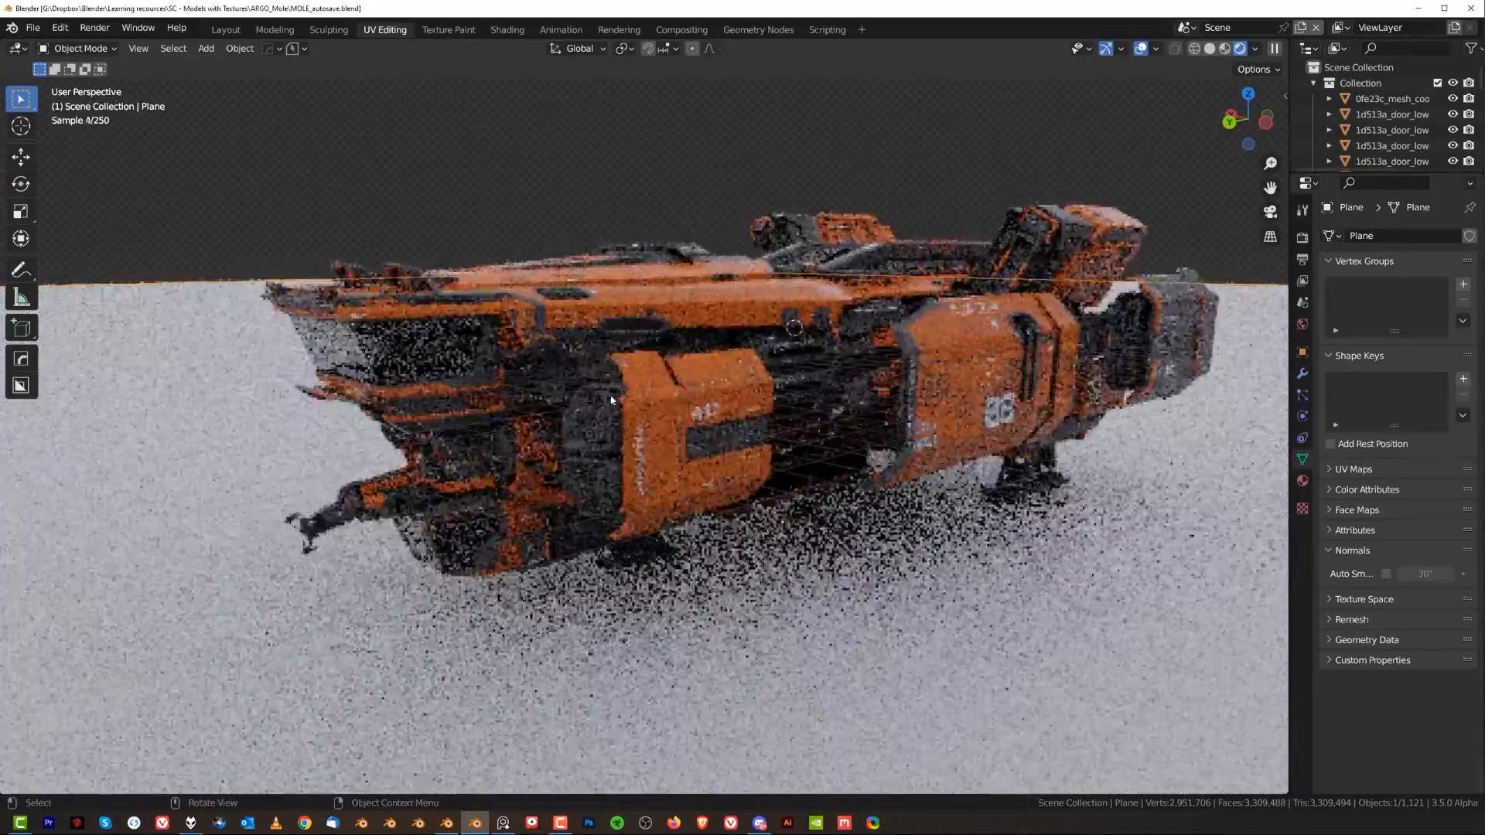
{"action": "scroll", "coordinate": [636, 382], "scroll_direction": "up", "scroll_amount": 2}
{"action": "middle_click_drag", "start_coordinate": [576, 431], "coordinate": [755, 454]}
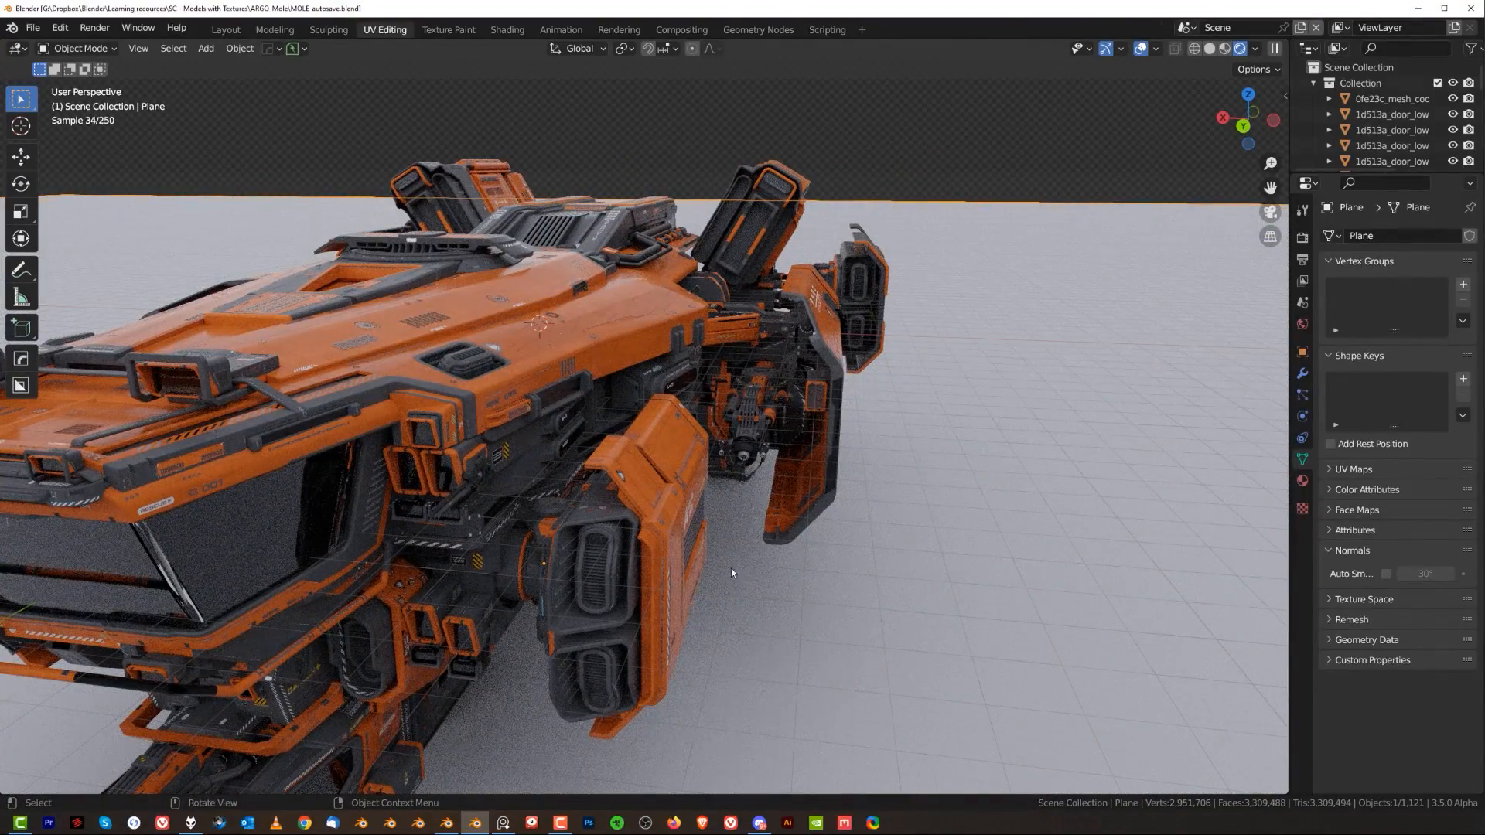
- Select the front hull mesh around the Mole's cockpit and hide it
{"action": "scroll", "coordinate": [557, 491], "scroll_direction": "down", "scroll_amount": 3}
{"action": "scroll", "coordinate": [570, 500], "scroll_direction": "up", "scroll_amount": 2}
{"action": "middle_click_drag", "start_coordinate": [603, 495], "coordinate": [533, 397], "text": "shift"}
{"action": "scroll", "coordinate": [531, 395], "scroll_direction": "up", "scroll_amount": 2}
{"action": "left_click", "coordinate": [525, 392]}
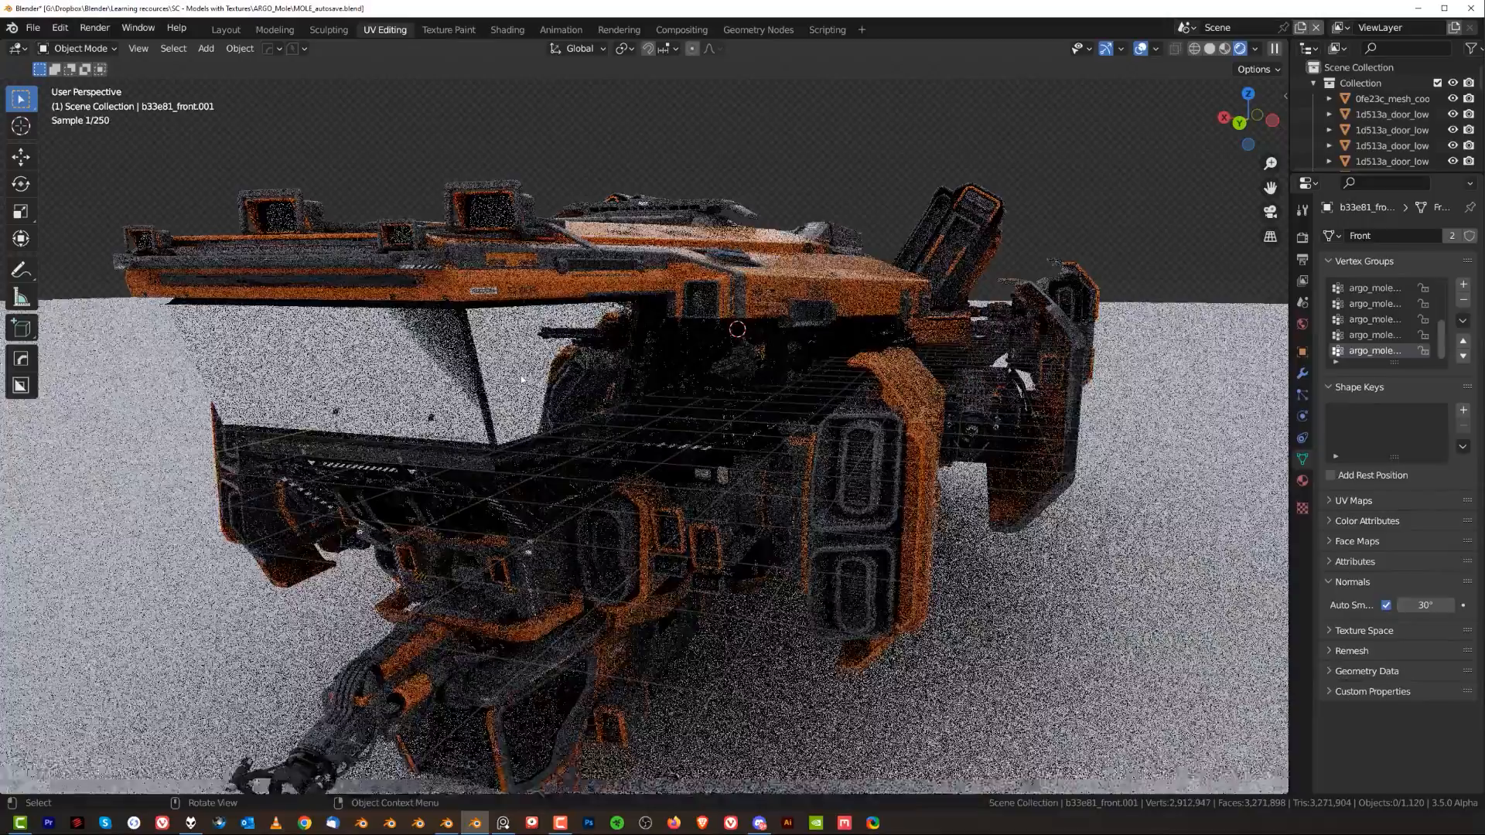
- Hide the glass mesh of the Mole's cockpit to expose its interior
{"action": "left_click", "coordinate": [526, 379]}
{"action": "key", "text": "h"}
{"action": "middle_click_drag", "start_coordinate": [628, 386], "coordinate": [768, 392], "text": "shift"}
{"action": "scroll", "coordinate": [661, 387], "scroll_direction": "up", "scroll_amount": 2}
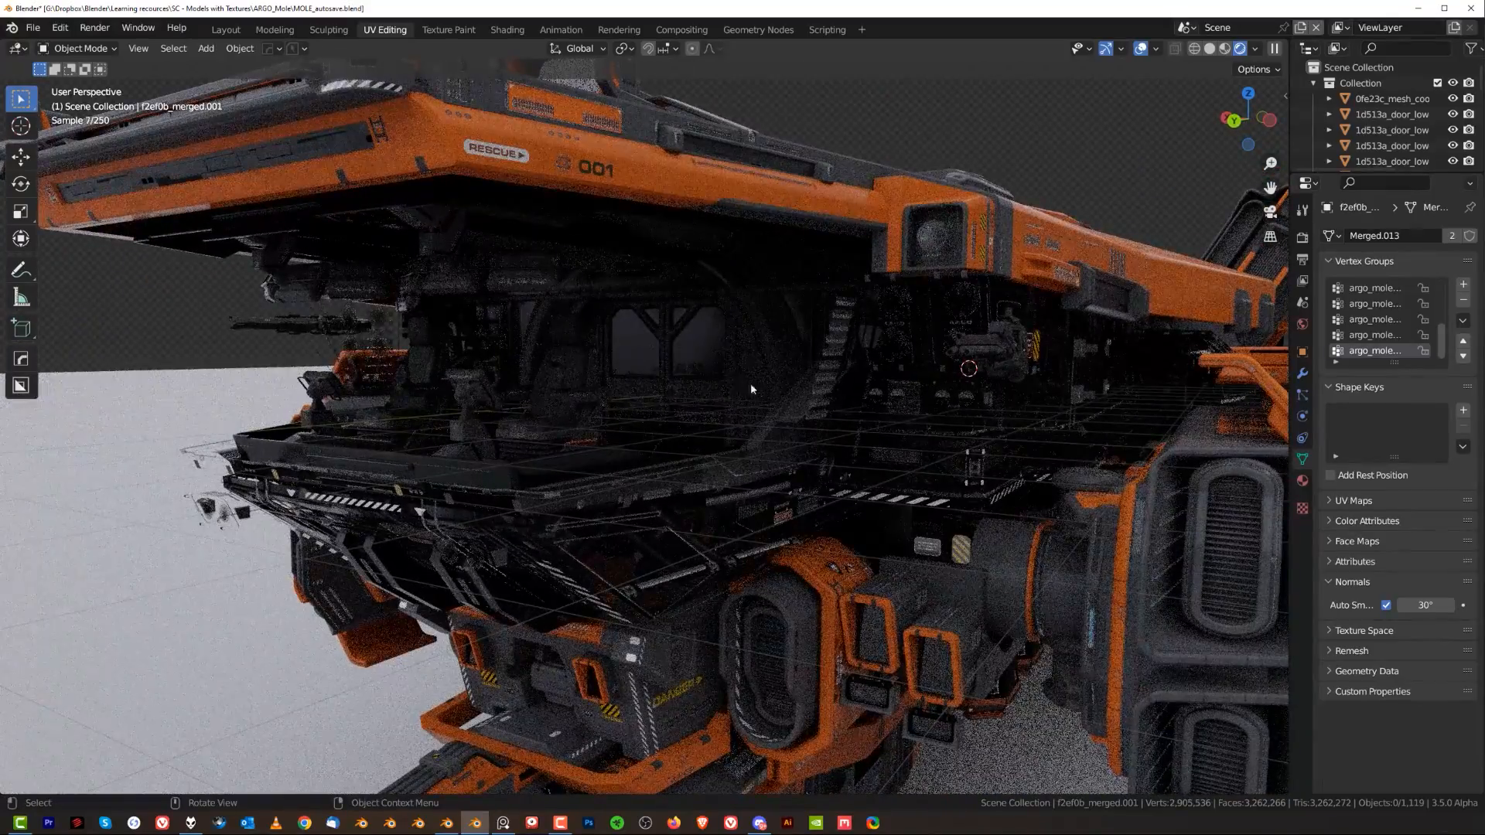
- Add a point light, set its power to 200 W and move it into the Mole's cockpit
{"action": "middle_click_drag", "start_coordinate": [527, 340], "coordinate": [789, 421]}
{"action": "left_click", "coordinate": [791, 423]}
{"action": "key", "text": "shift+a"}
{"action": "left_click", "coordinate": [890, 647]}
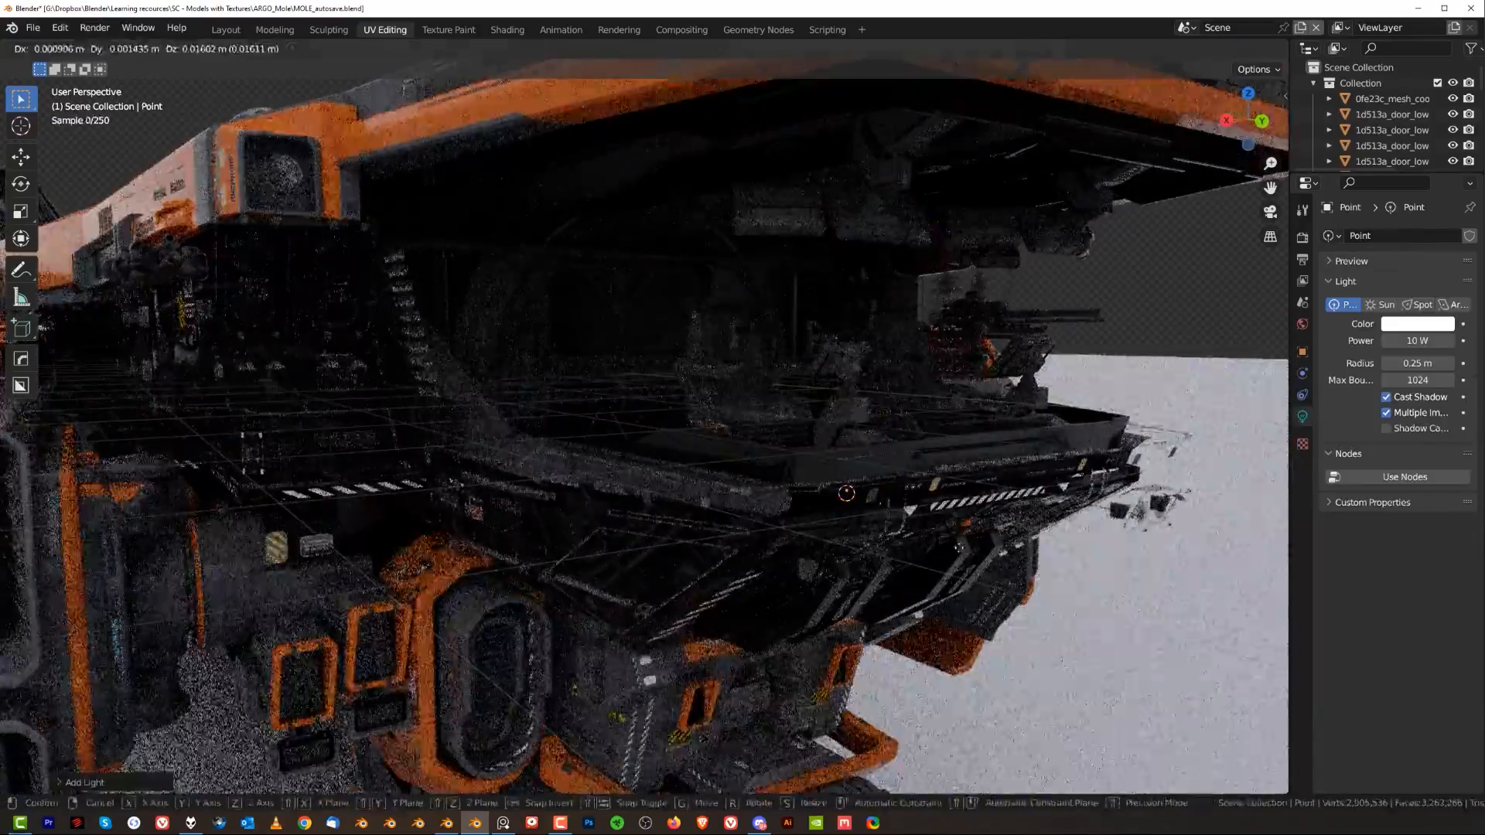
{"action": "left_click", "coordinate": [1417, 341]}
{"action": "type", "text": "200"}
{"action": "key", "text": "Return"}
{"action": "key", "text": "g"}
- Duplicate the 200 W point light twice and spread the copies across the cockpit
{"action": "middle_click_drag", "start_coordinate": [918, 335], "coordinate": [1008, 348]}
{"action": "key", "text": "shift+d"}
{"action": "key", "text": "shift+d"}
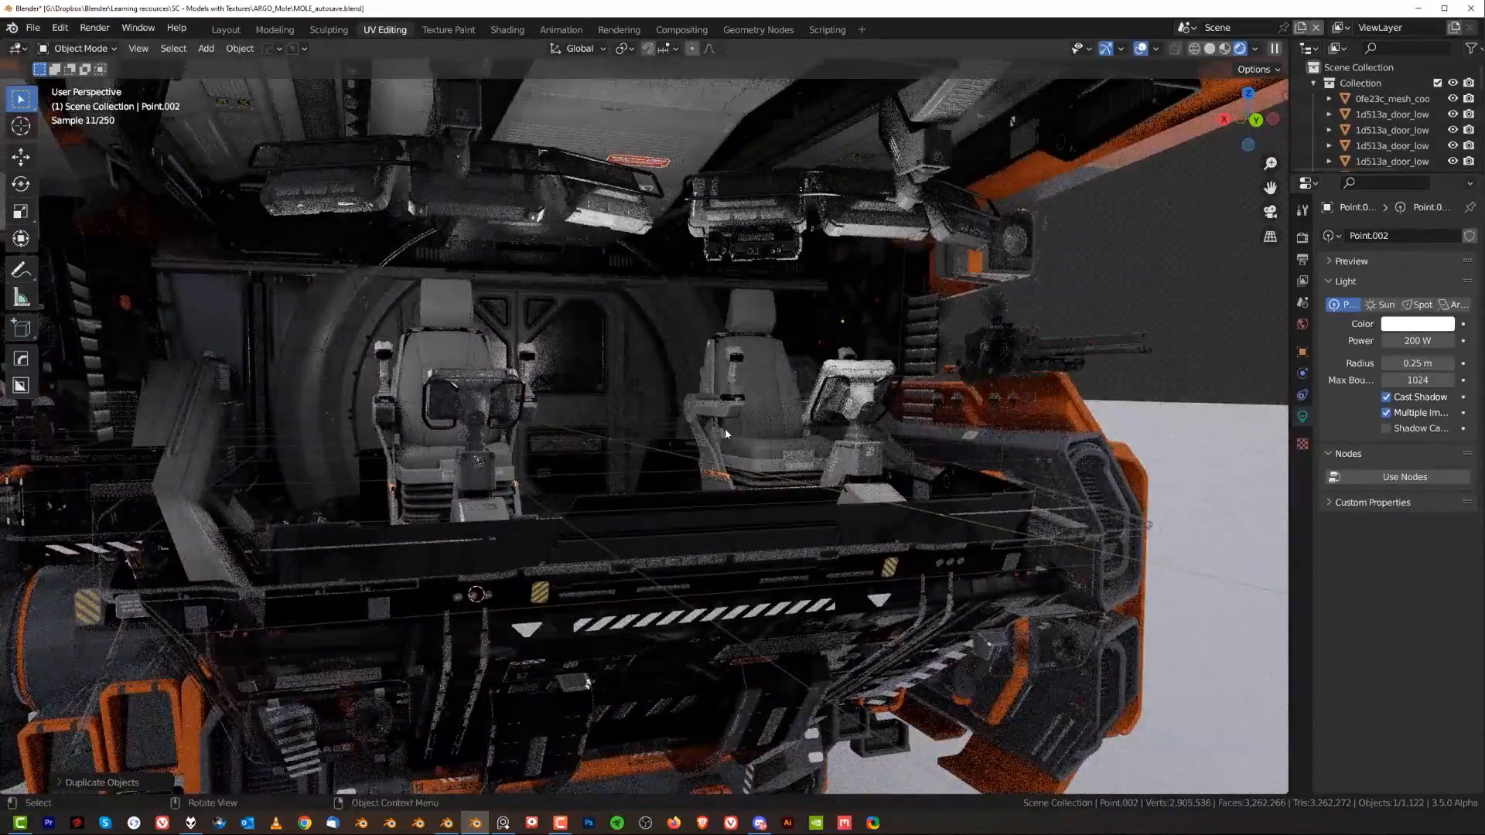
{"action": "middle_click_drag", "start_coordinate": [679, 426], "coordinate": [574, 361]}
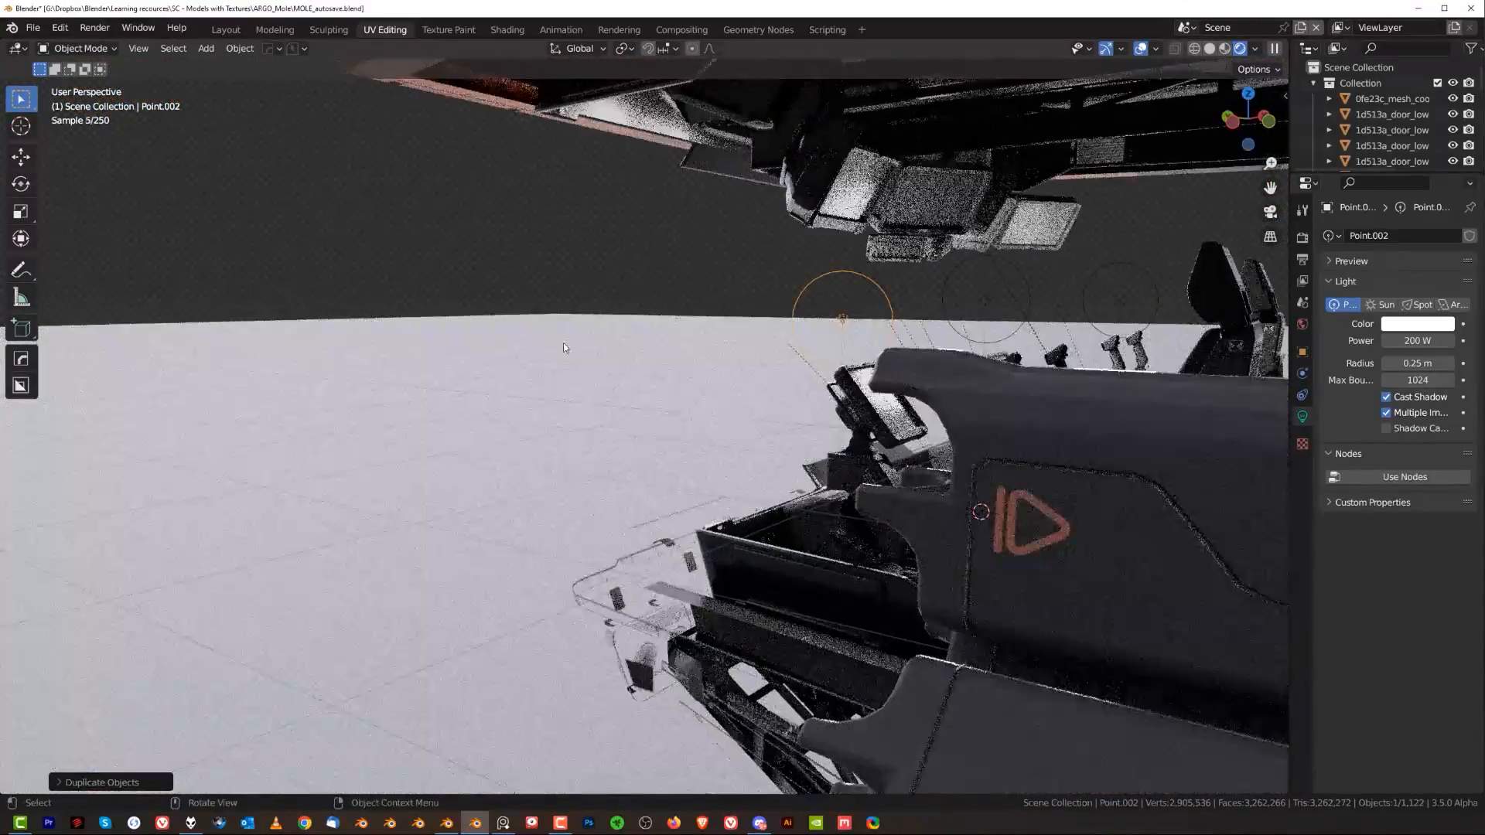
- Switch the viewport to Solid shading with the whole Mole hull in view from above
{"action": "scroll", "coordinate": [503, 292], "scroll_direction": "down", "scroll_amount": 4}
{"action": "middle_click_drag", "start_coordinate": [493, 300], "coordinate": [835, 347]}
{"action": "scroll", "coordinate": [835, 347], "scroll_direction": "down", "scroll_amount": 3}
{"action": "left_click", "coordinate": [1211, 49]}
{"action": "middle_click_drag", "start_coordinate": [410, 285], "coordinate": [652, 329]}
{"action": "scroll", "coordinate": [648, 374], "scroll_direction": "up", "scroll_amount": 4}
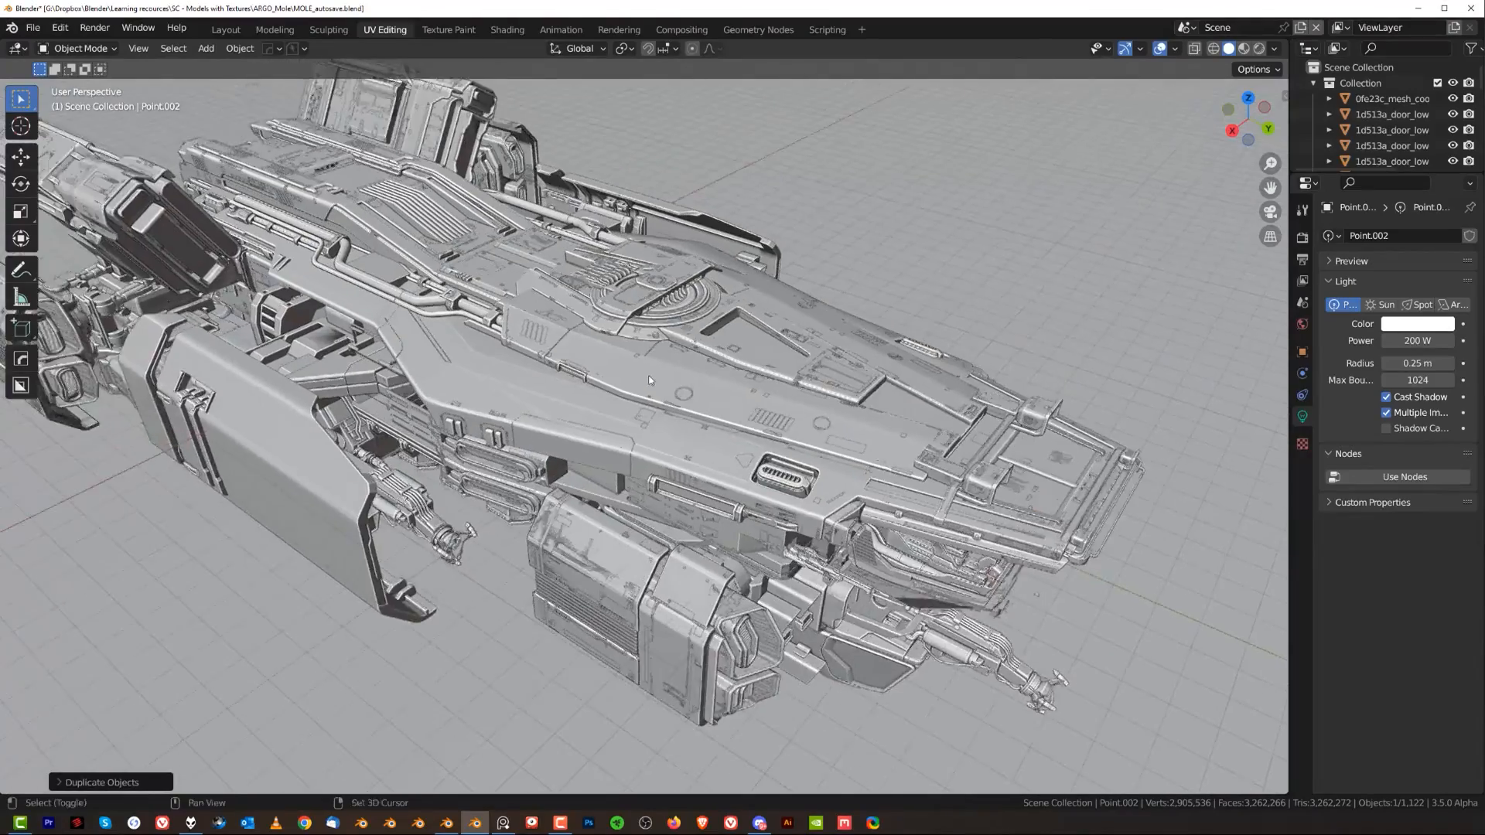
- Try to move the Front_Top_Pom surface-detail mesh away from the top of the front hull
{"action": "left_click", "coordinate": [721, 378]}
{"action": "scroll", "coordinate": [706, 380], "scroll_direction": "down", "scroll_amount": 3}
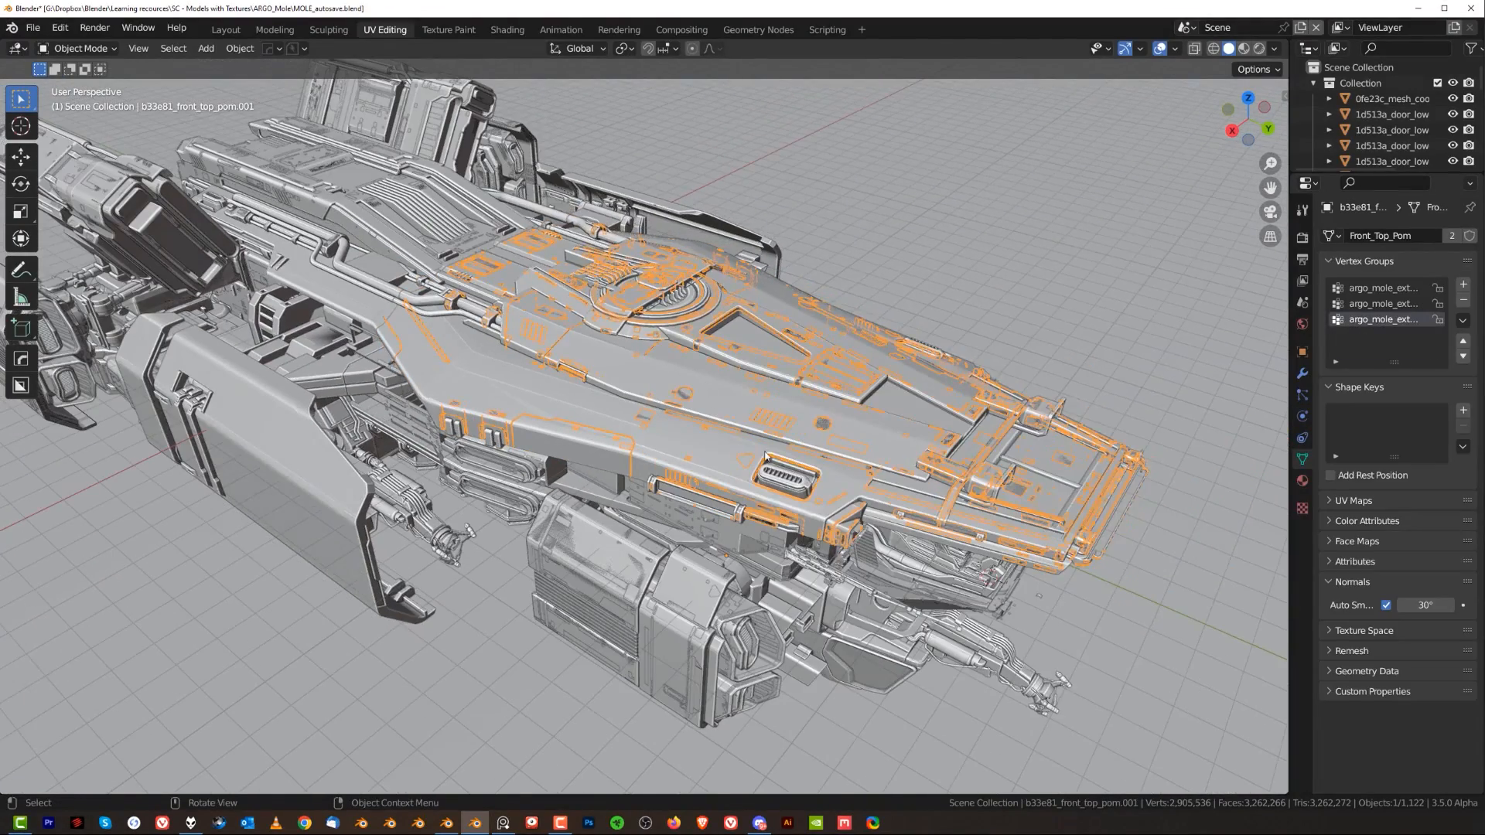
{"action": "key", "text": "g"}
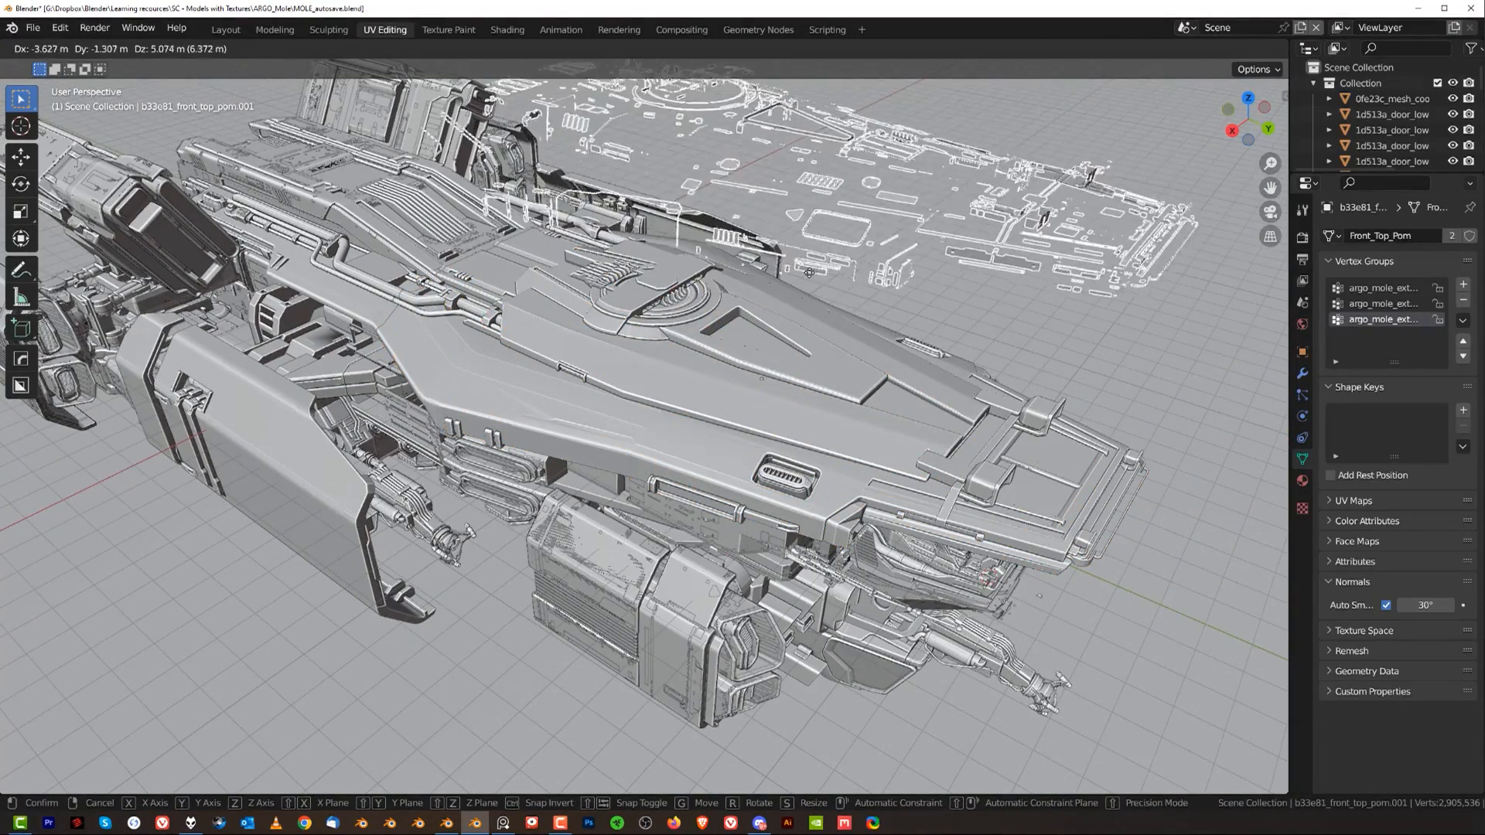
{"action": "middle_click_drag", "start_coordinate": [667, 164], "coordinate": [550, 318], "text": "shift"}
{"action": "scroll", "coordinate": [649, 286], "scroll_direction": "up", "scroll_amount": 3}
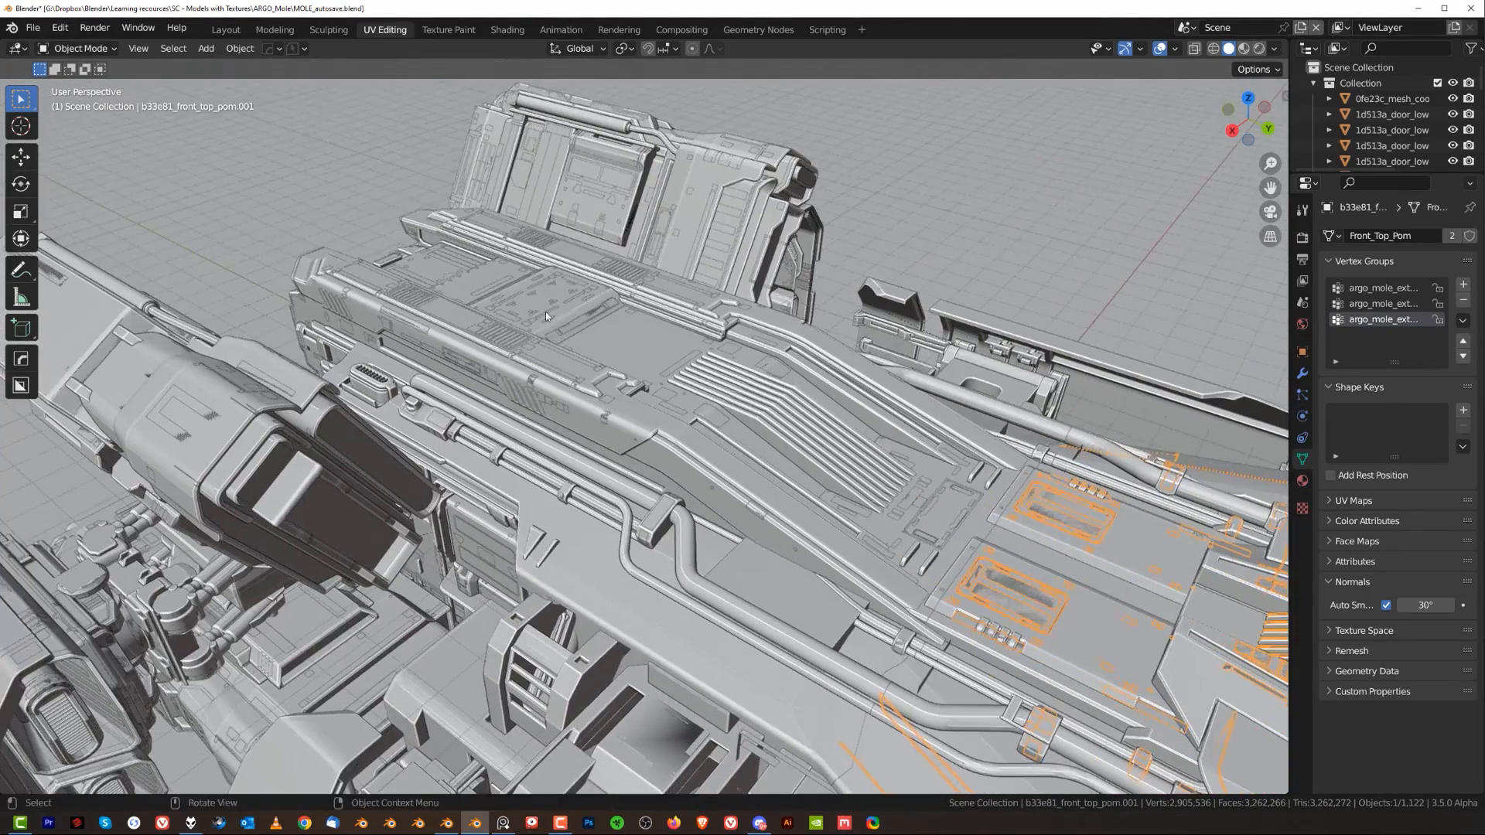
- Try to move the DMG_vtol_RearRight mesh away from the rear of the ship
{"action": "left_click", "coordinate": [553, 304]}
{"action": "left_click", "coordinate": [553, 304]}
{"action": "left_click", "coordinate": [554, 300]}
{"action": "scroll", "coordinate": [554, 302], "scroll_direction": "down", "scroll_amount": 8}
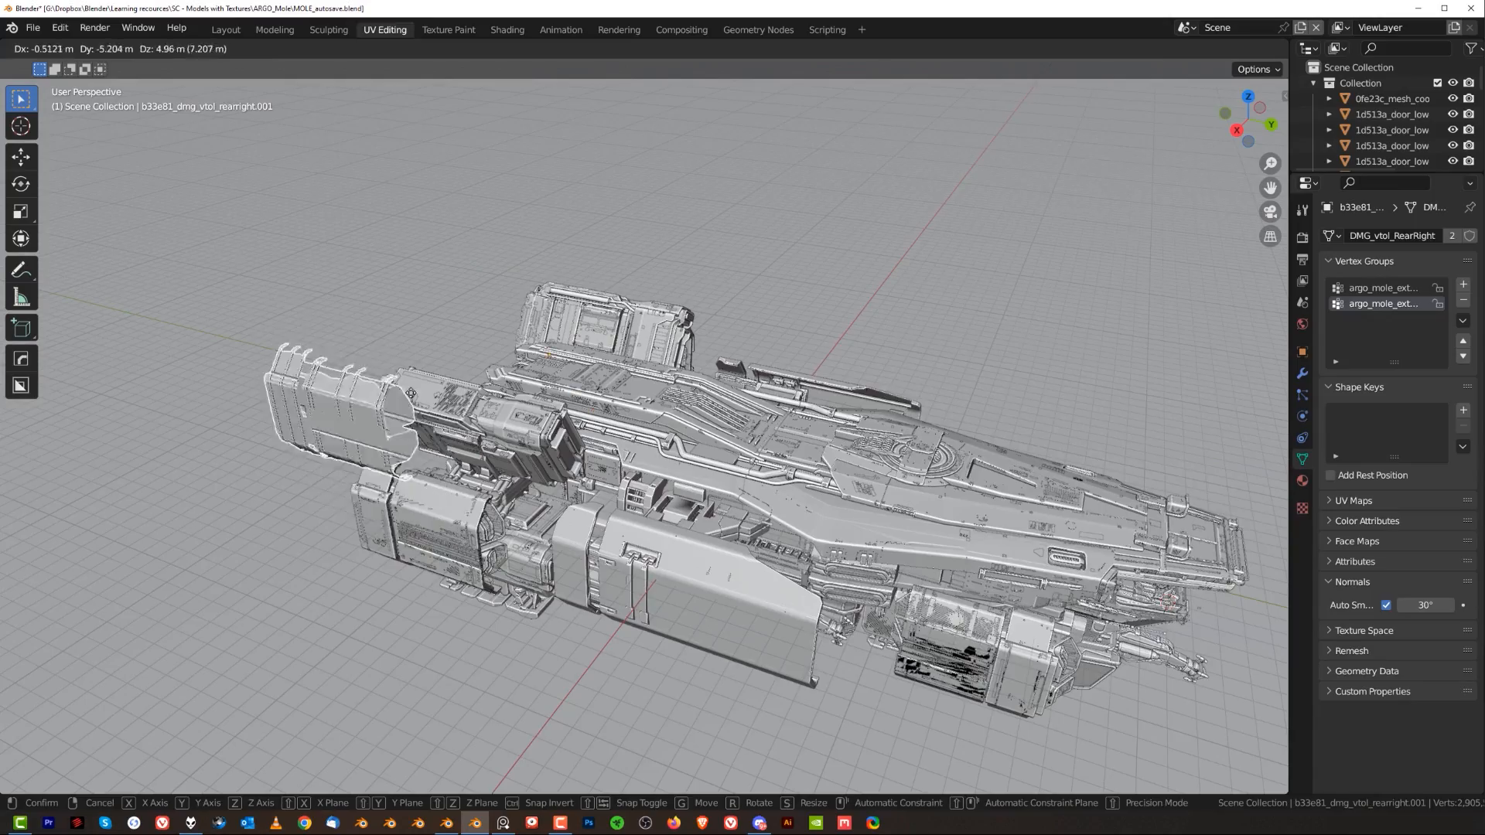
- Delete the ground plane beneath the Mole
{"action": "scroll", "coordinate": [410, 386], "scroll_direction": "up", "scroll_amount": 3}
{"action": "scroll", "coordinate": [638, 458], "scroll_direction": "up", "scroll_amount": 4}
{"action": "middle_click_drag", "start_coordinate": [410, 386], "coordinate": [918, 328], "text": "shift"}
{"action": "middle_click_drag", "start_coordinate": [700, 400], "coordinate": [764, 440]}
{"action": "scroll", "coordinate": [726, 412], "scroll_direction": "up", "scroll_amount": 3}
{"action": "scroll", "coordinate": [727, 412], "scroll_direction": "down", "scroll_amount": 4}
{"action": "middle_click_drag", "start_coordinate": [735, 572], "coordinate": [782, 357], "text": "shift"}
{"action": "scroll", "coordinate": [781, 357], "scroll_direction": "down", "scroll_amount": 2}
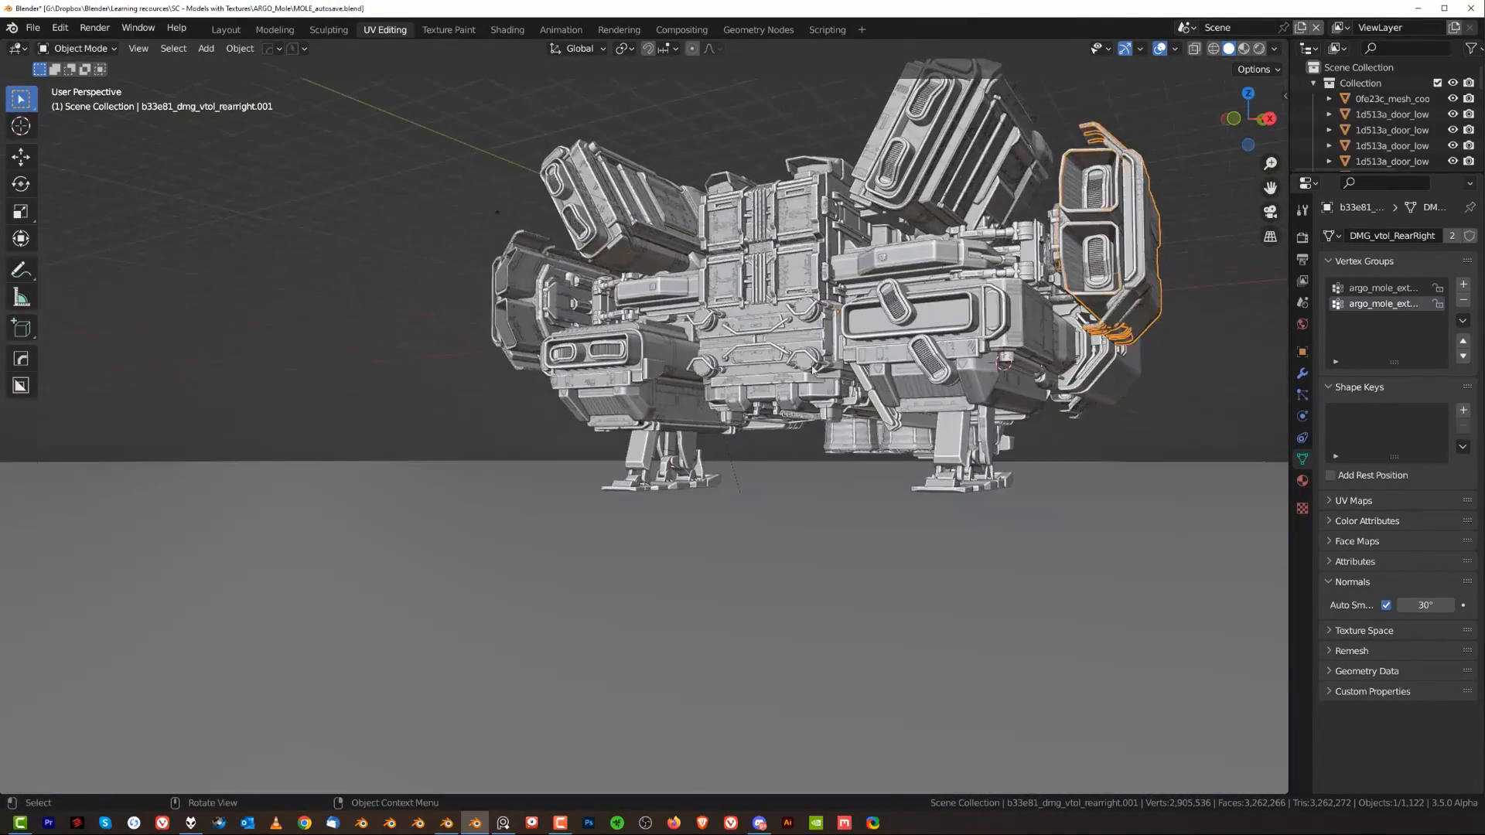
{"action": "left_click", "coordinate": [844, 533]}
{"action": "key", "text": "Delete"}
- Examine the Mole's underside, side engine pods, cargo containers and open cockpit front
{"action": "mouse_move", "coordinate": [862, 508]}
{"action": "middle_mouse_down"}
{"action": "mouse_move", "coordinate": [741, 484]}
{"action": "mouse_move", "coordinate": [761, 419]}
{"action": "mouse_move", "coordinate": [611, 309]}
{"action": "middle_mouse_up"}
{"action": "mouse_move", "coordinate": [754, 452]}
{"action": "middle_mouse_down"}
{"action": "mouse_move", "coordinate": [727, 398]}
{"action": "mouse_move", "coordinate": [542, 246]}
{"action": "mouse_move", "coordinate": [452, 276]}
{"action": "middle_mouse_up"}
{"action": "middle_click_drag", "start_coordinate": [762, 267], "coordinate": [761, 453], "text": "shift"}
{"action": "middle_click_drag", "start_coordinate": [790, 229], "coordinate": [669, 384]}
{"action": "scroll", "coordinate": [696, 384], "scroll_direction": "down", "scroll_amount": 3}
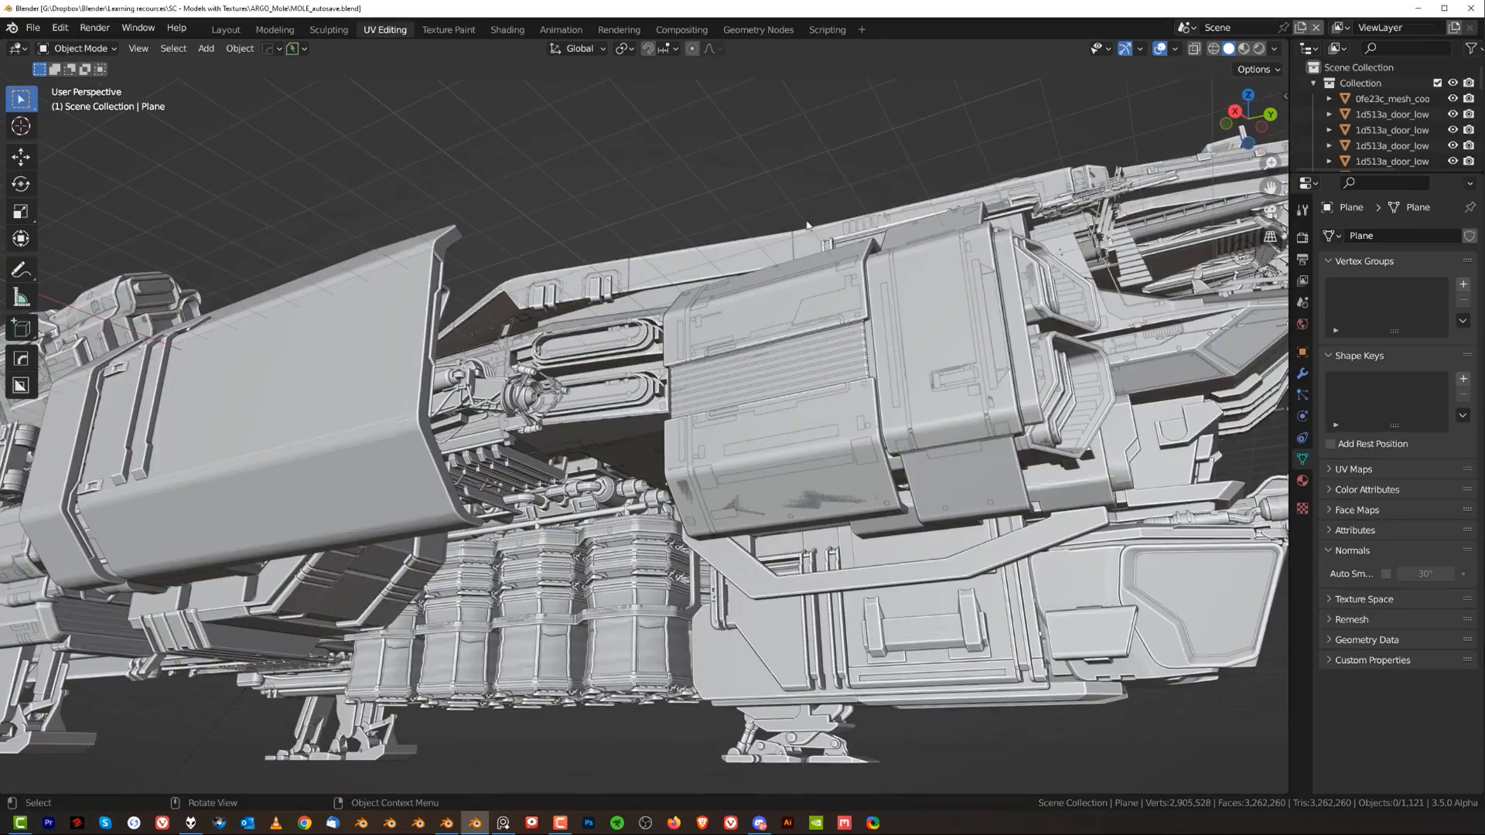
{"action": "middle_click_drag", "start_coordinate": [708, 291], "coordinate": [505, 368]}
{"action": "scroll", "coordinate": [633, 425], "scroll_direction": "up", "scroll_amount": 5}
{"action": "scroll", "coordinate": [805, 449], "scroll_direction": "down", "scroll_amount": 6}
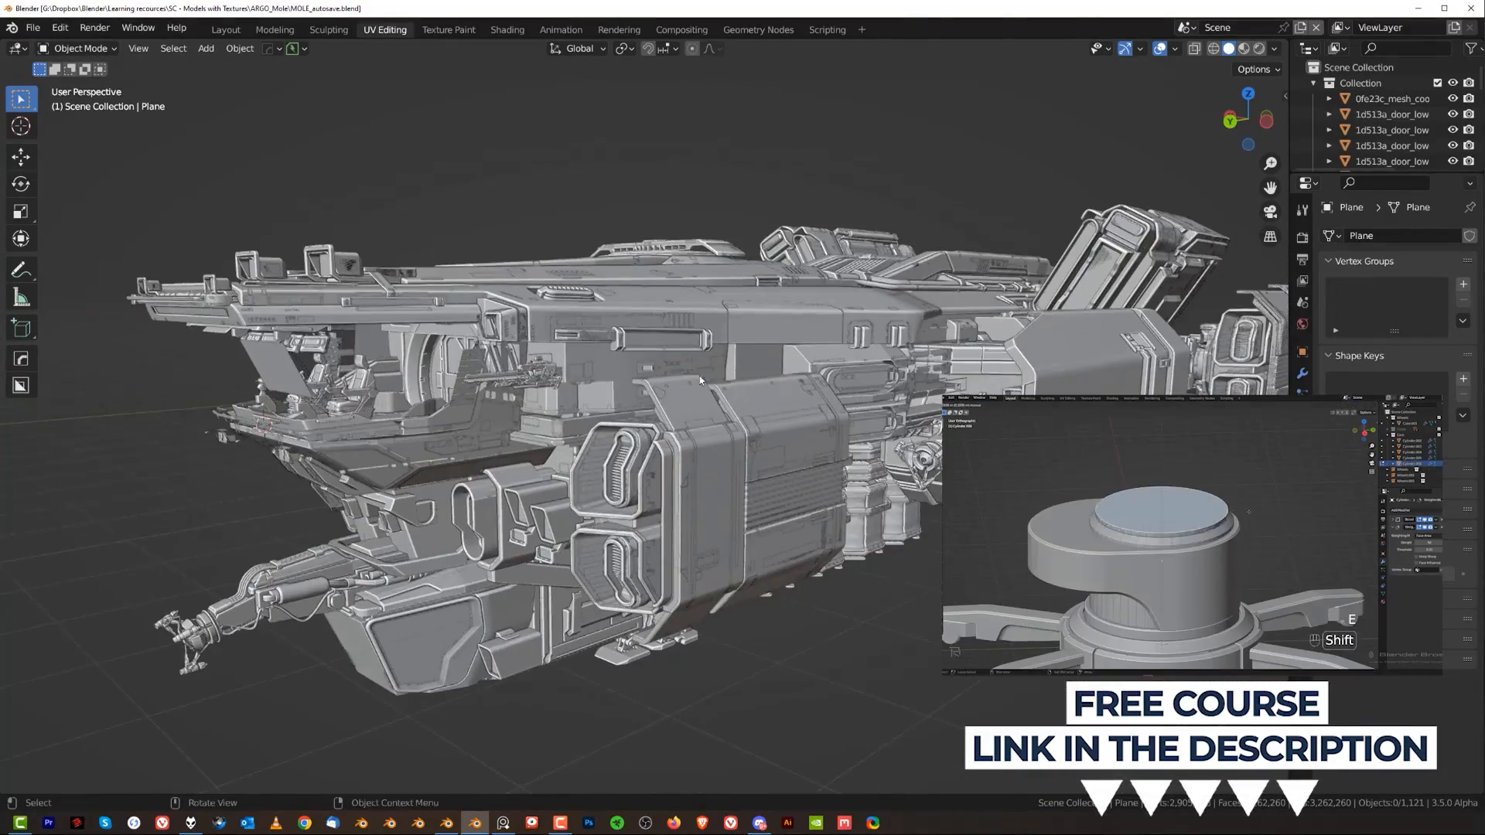
{"action": "middle_click_drag", "start_coordinate": [909, 352], "coordinate": [829, 322]}
{"action": "scroll", "coordinate": [623, 526], "scroll_direction": "up", "scroll_amount": 4}
{"action": "middle_click_drag", "start_coordinate": [623, 526], "coordinate": [690, 356], "text": "shift"}
{"action": "scroll", "coordinate": [724, 325], "scroll_direction": "up", "scroll_amount": 1}
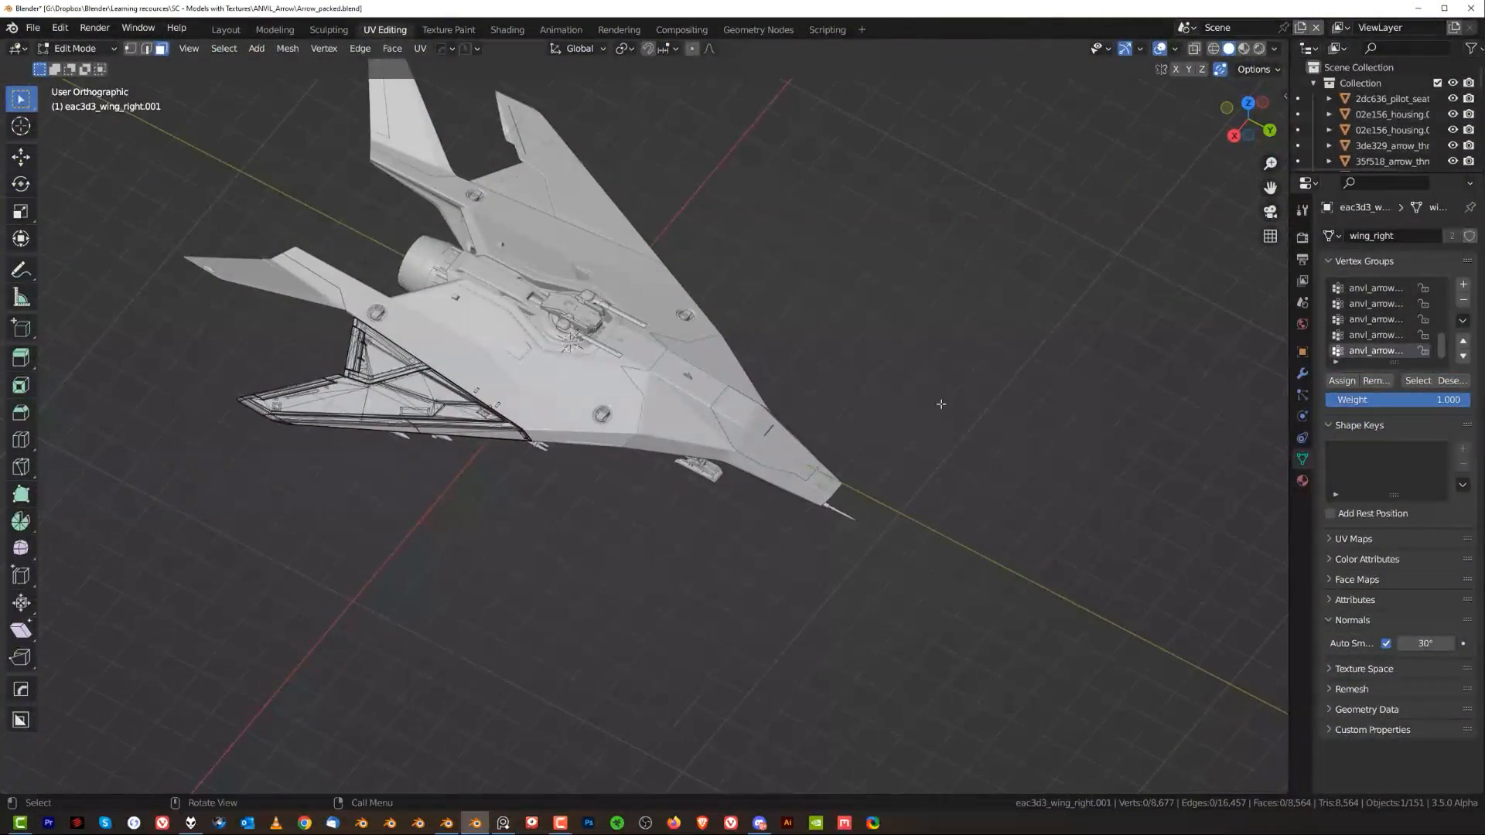
- Examine the Anvil Arrow model in Object Mode, covering its nose, canopy, side intake, landing gear and upper hull
{"action": "left_click", "coordinate": [898, 304]}
{"action": "scroll", "coordinate": [851, 325], "scroll_direction": "up", "scroll_amount": 4}
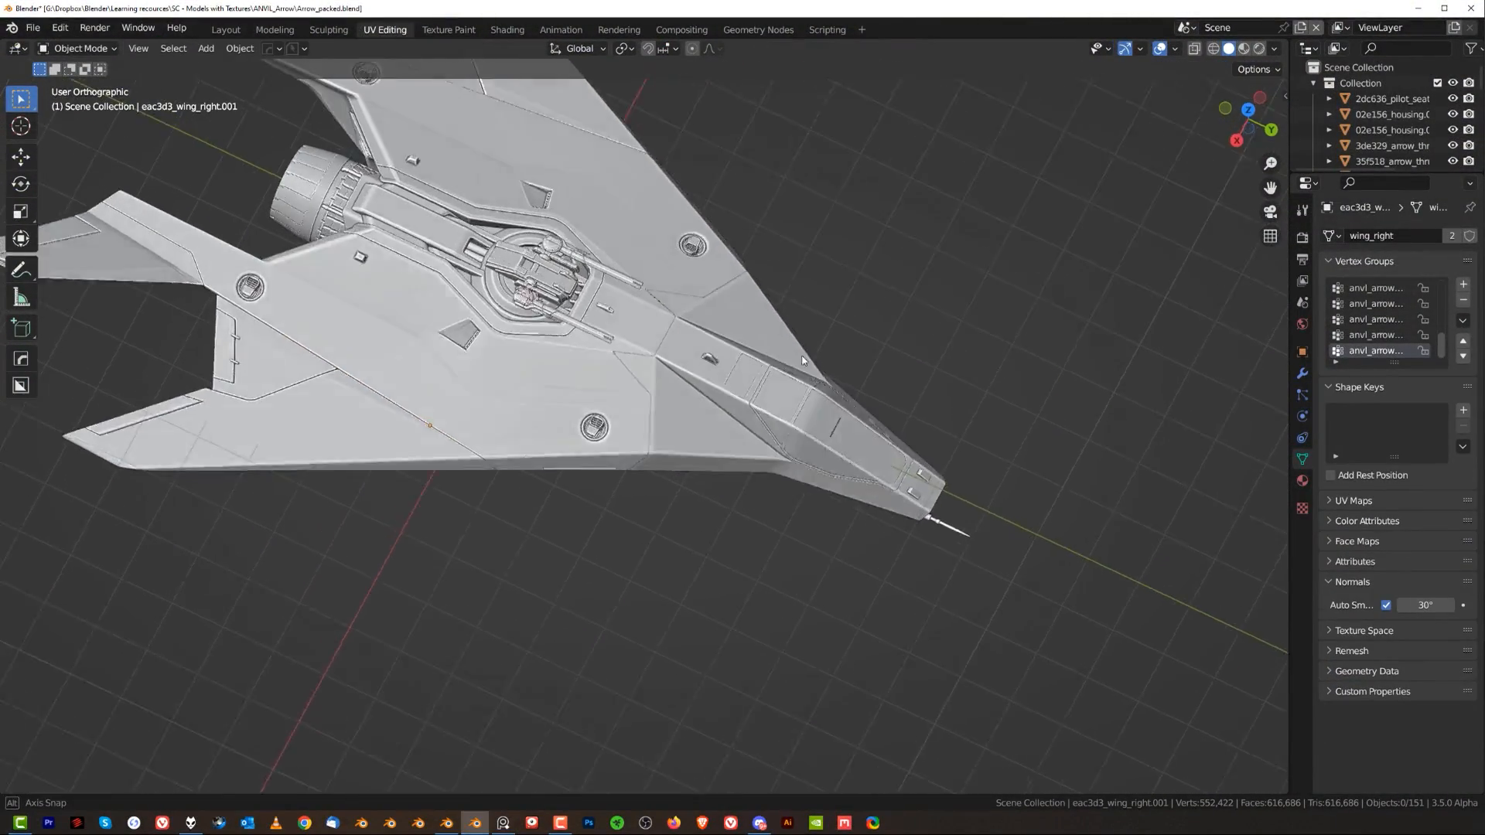
{"action": "middle_click_drag", "start_coordinate": [774, 315], "coordinate": [677, 300]}
{"action": "middle_click_drag", "start_coordinate": [637, 447], "coordinate": [699, 281]}
{"action": "scroll", "coordinate": [739, 447], "scroll_direction": "up", "scroll_amount": 8}
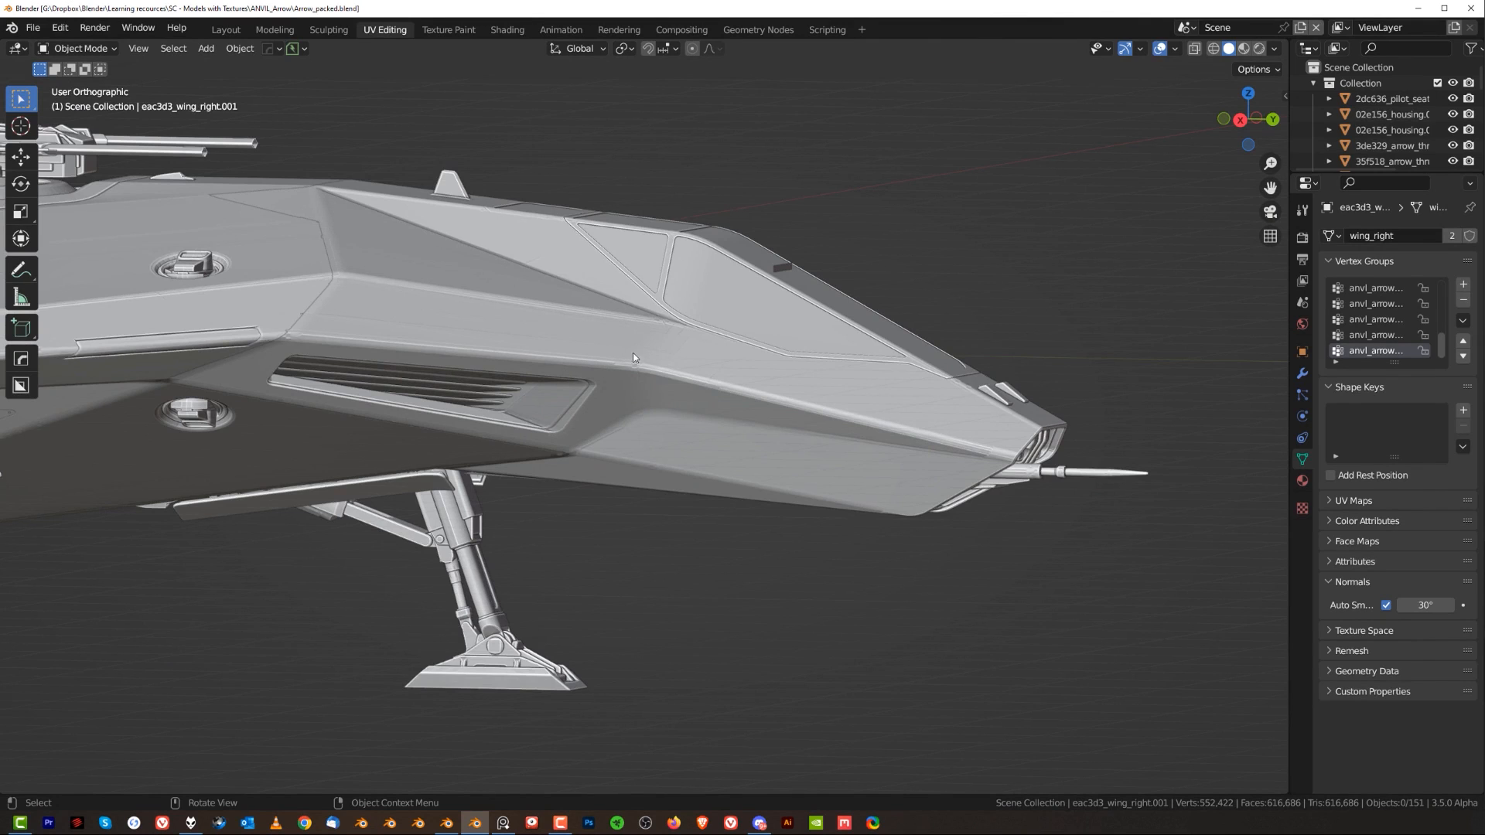
{"action": "middle_click_drag", "start_coordinate": [865, 341], "coordinate": [823, 295]}
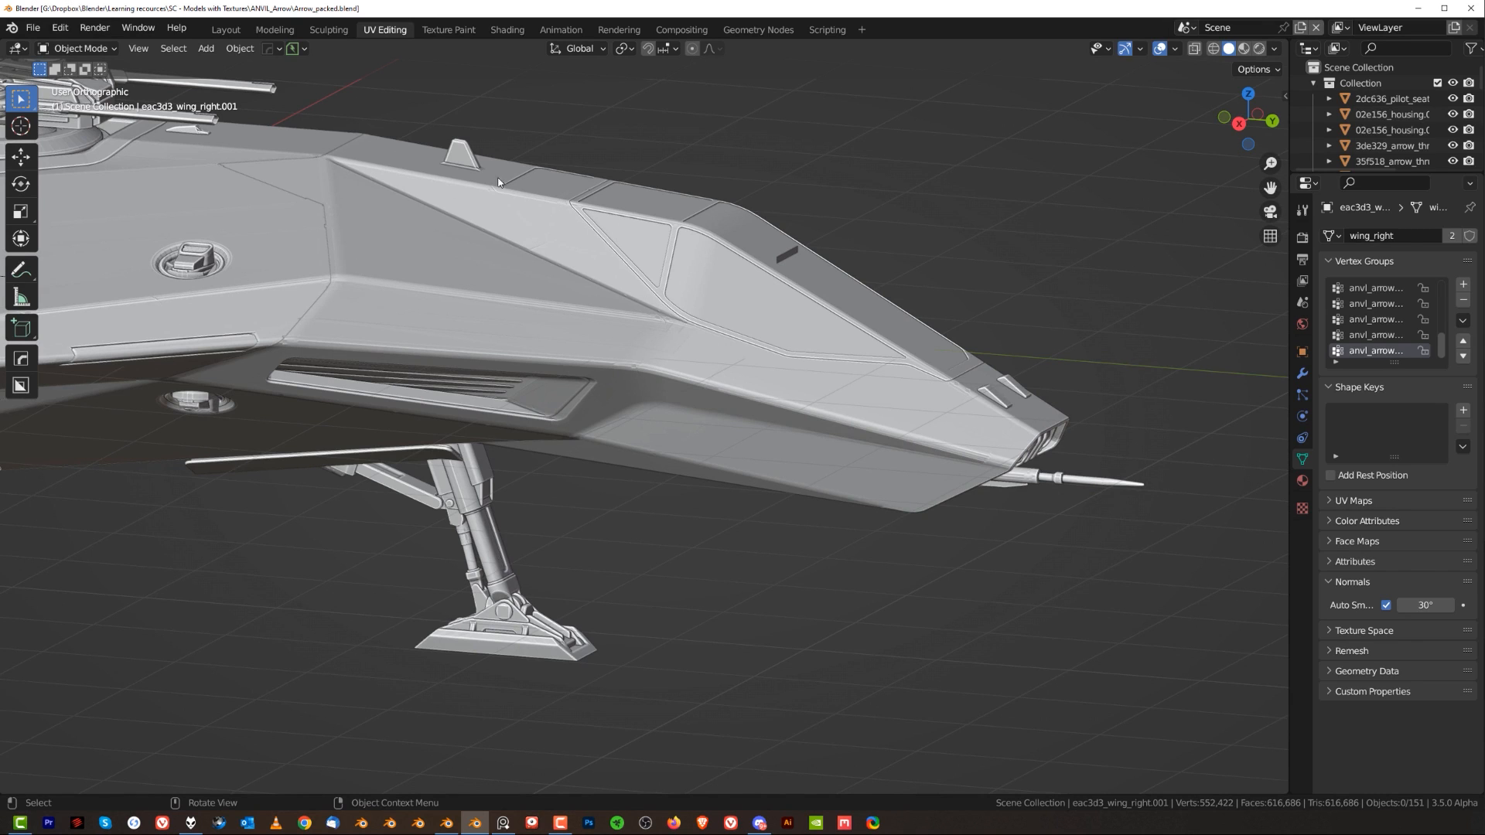
{"action": "middle_click_drag", "start_coordinate": [500, 299], "coordinate": [924, 420], "text": "shift"}
{"action": "middle_click_drag", "start_coordinate": [823, 323], "coordinate": [507, 219]}
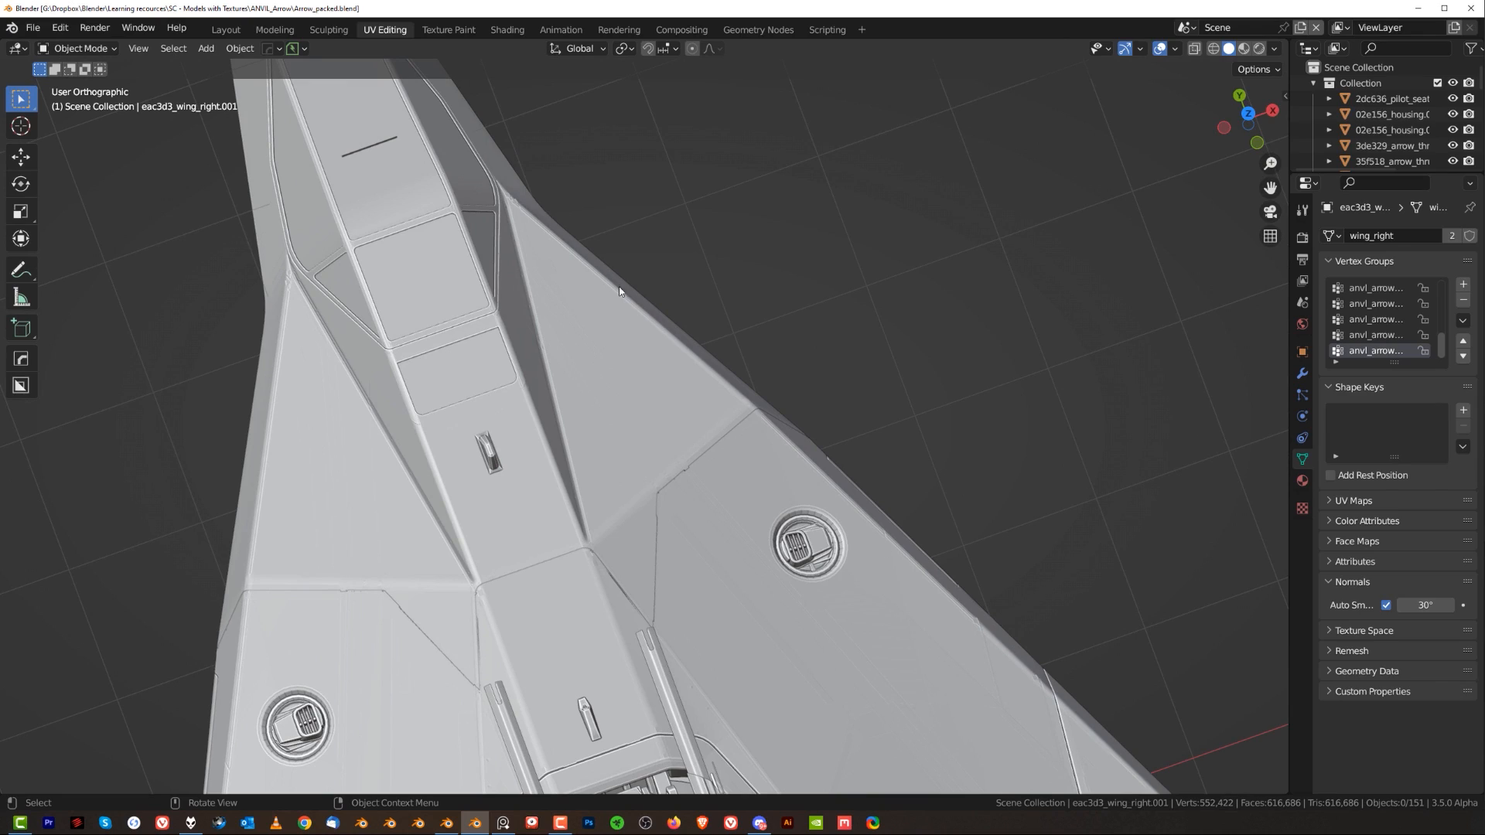
{"action": "middle_click_drag", "start_coordinate": [819, 454], "coordinate": [503, 336]}
{"action": "middle_click_drag", "start_coordinate": [750, 408], "coordinate": [527, 322]}
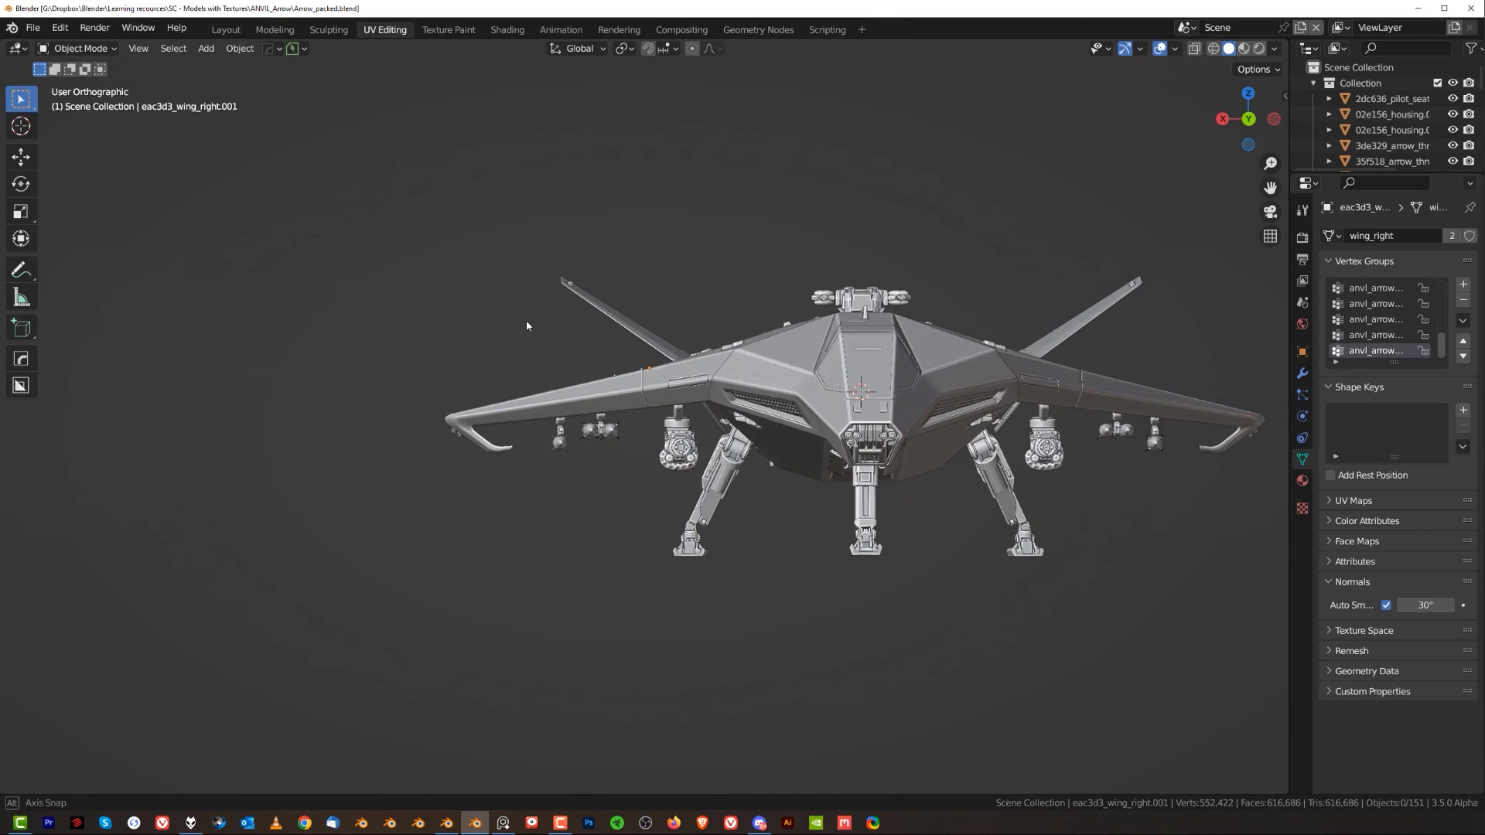
- Compare the Arrow's silhouette in the Back, Front and Top orthographic views and from an angle
{"action": "left_click", "coordinate": [833, 317]}
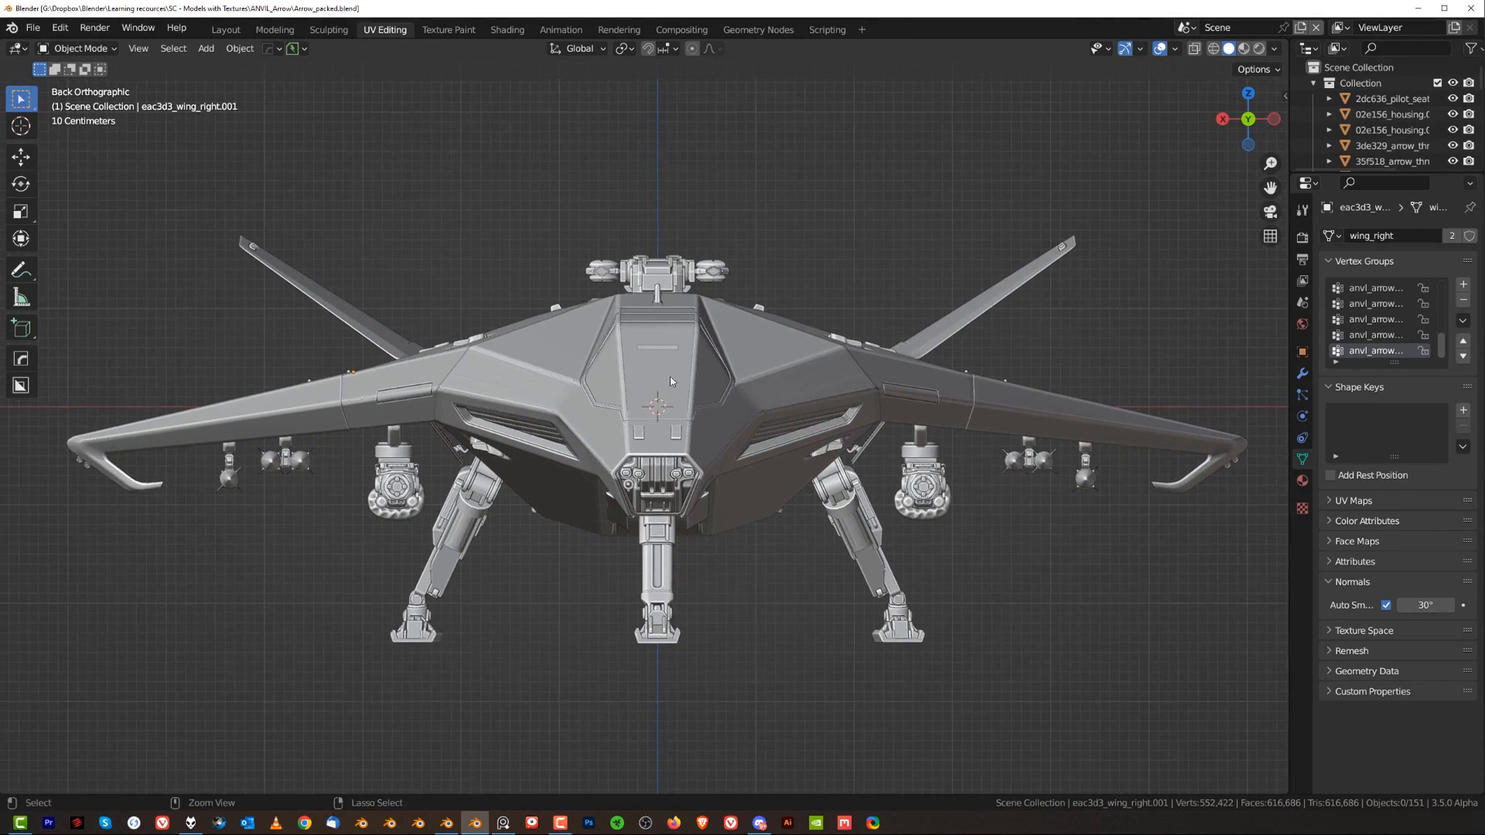
{"action": "scroll", "coordinate": [672, 375], "scroll_direction": "up", "scroll_amount": 2}
{"action": "middle_click_drag", "start_coordinate": [700, 420], "coordinate": [724, 395], "text": "shift"}
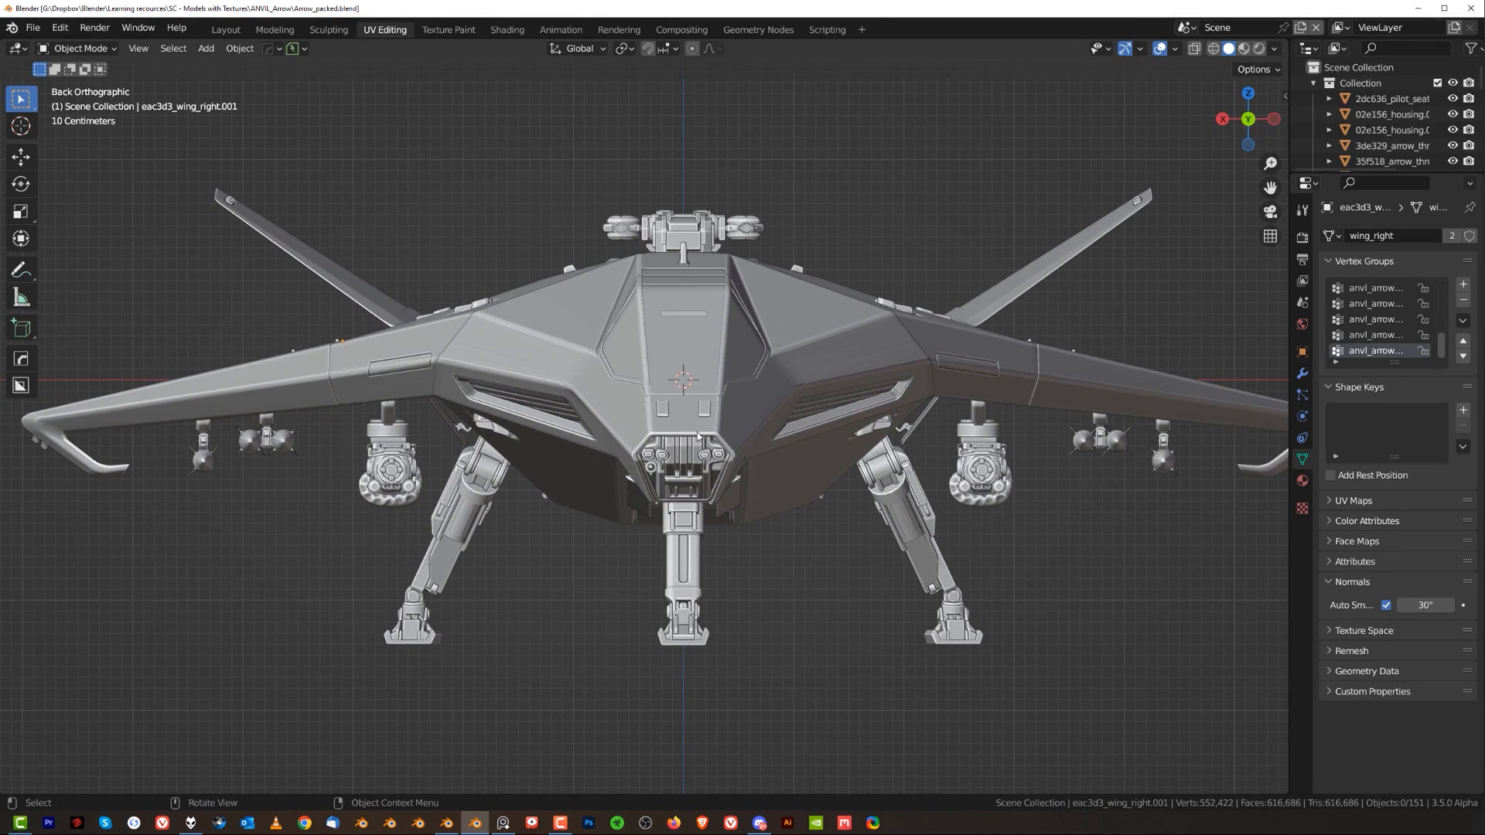
{"action": "middle_click_drag", "start_coordinate": [696, 446], "coordinate": [664, 368], "text": "alt"}
{"action": "scroll", "coordinate": [778, 382], "scroll_direction": "up", "scroll_amount": 2}
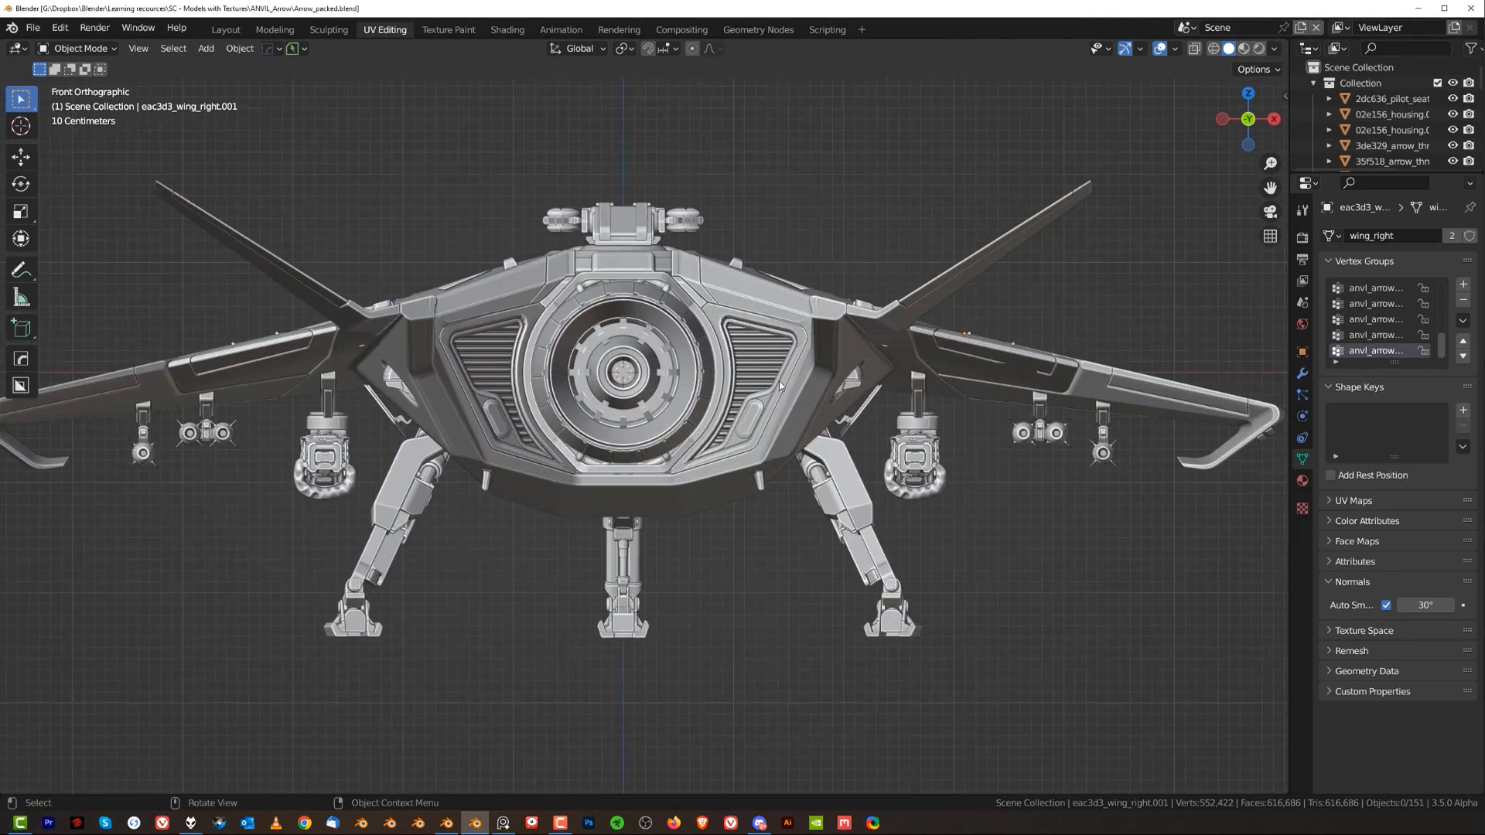
{"action": "scroll", "coordinate": [547, 385], "scroll_direction": "down", "scroll_amount": 1}
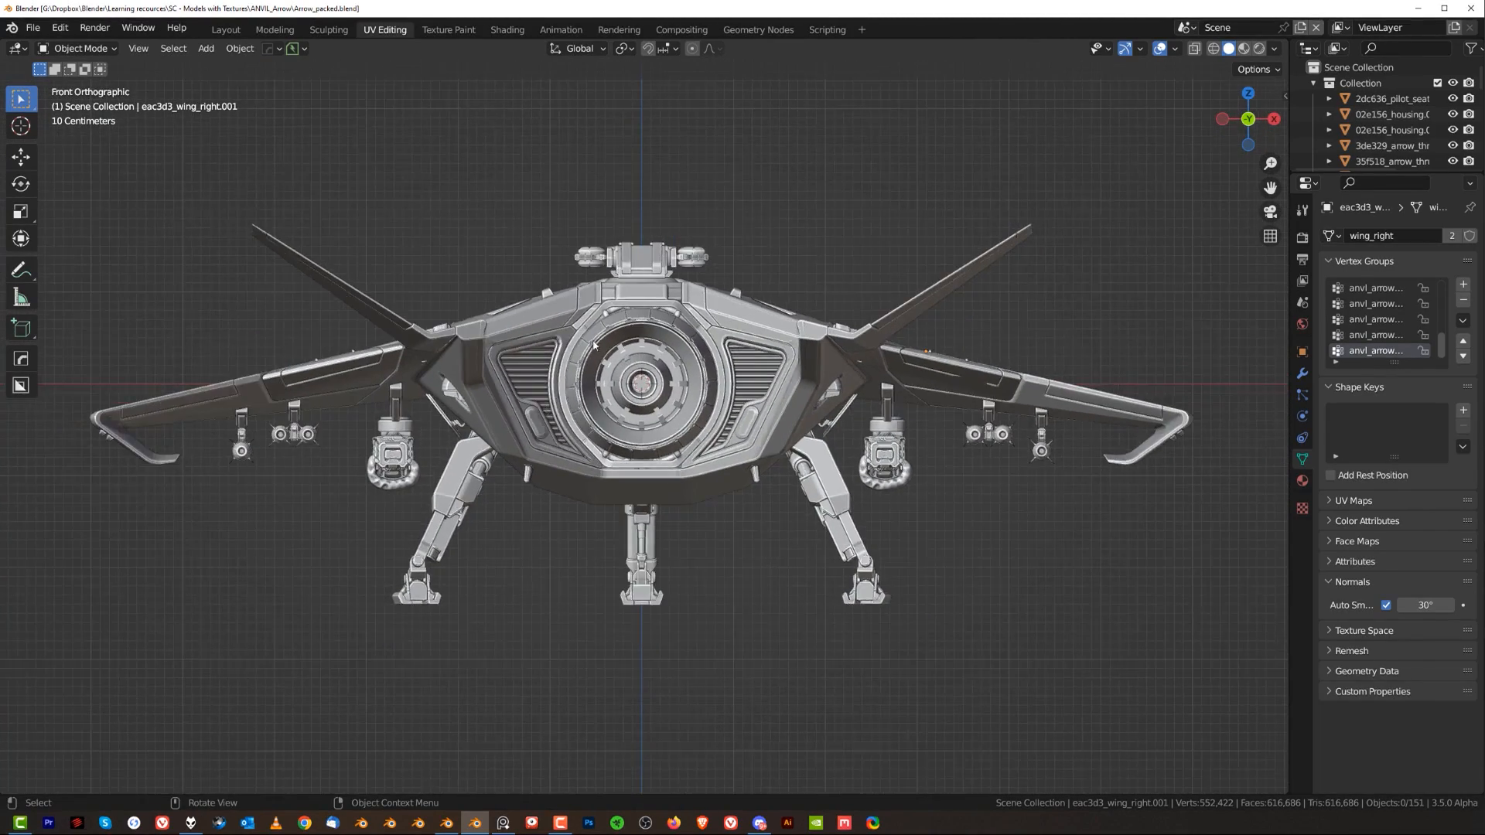
{"action": "middle_click_drag", "start_coordinate": [619, 371], "coordinate": [666, 96], "text": "alt"}
{"action": "scroll", "coordinate": [716, 336], "scroll_direction": "down", "scroll_amount": 5}
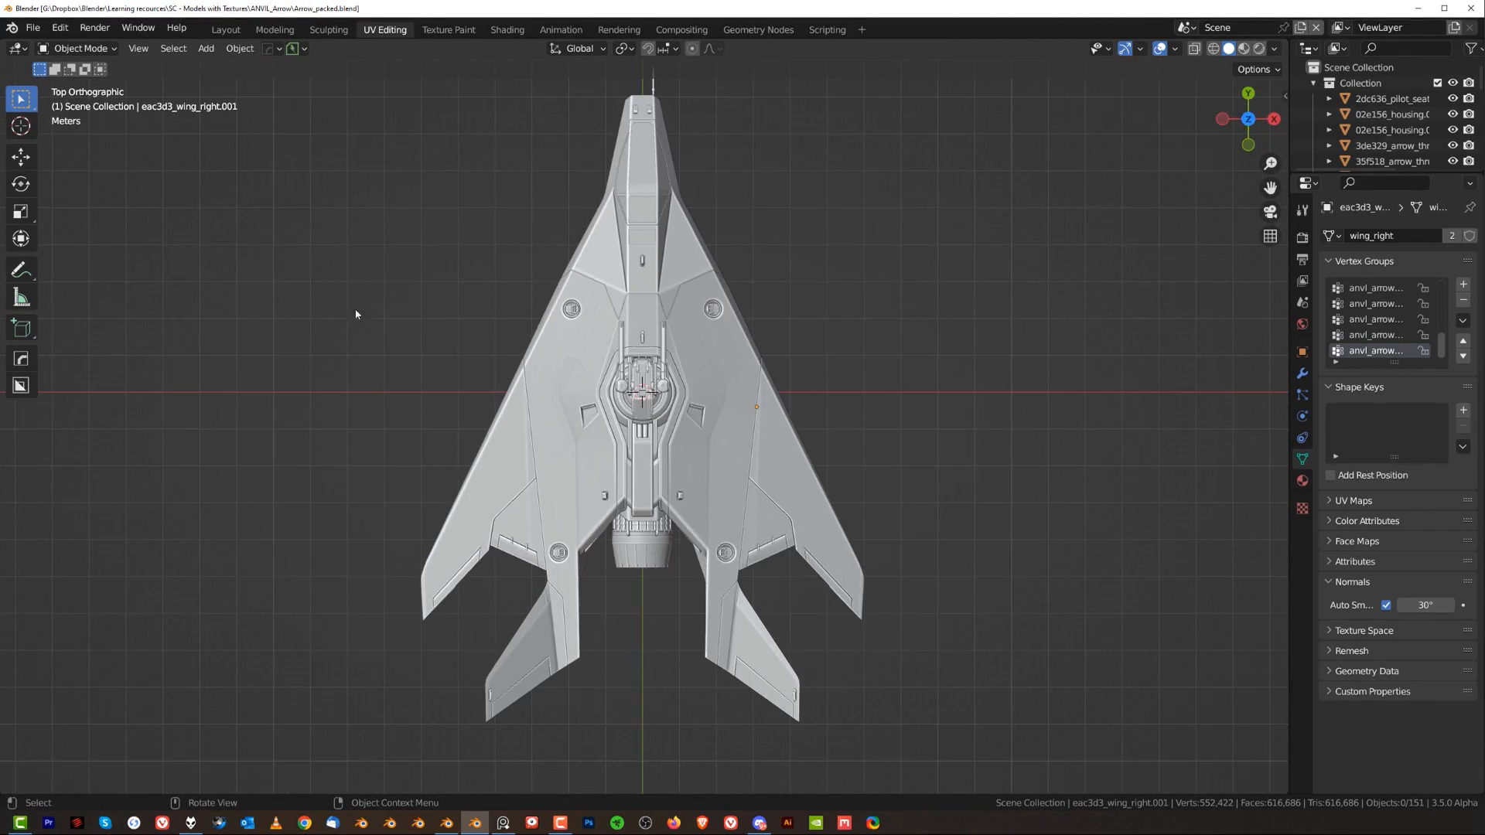
{"action": "middle_click_drag", "start_coordinate": [672, 529], "coordinate": [740, 355]}
{"action": "scroll", "coordinate": [953, 345], "scroll_direction": "up", "scroll_amount": 2}
{"action": "middle_click_drag", "start_coordinate": [881, 397], "coordinate": [744, 362]}
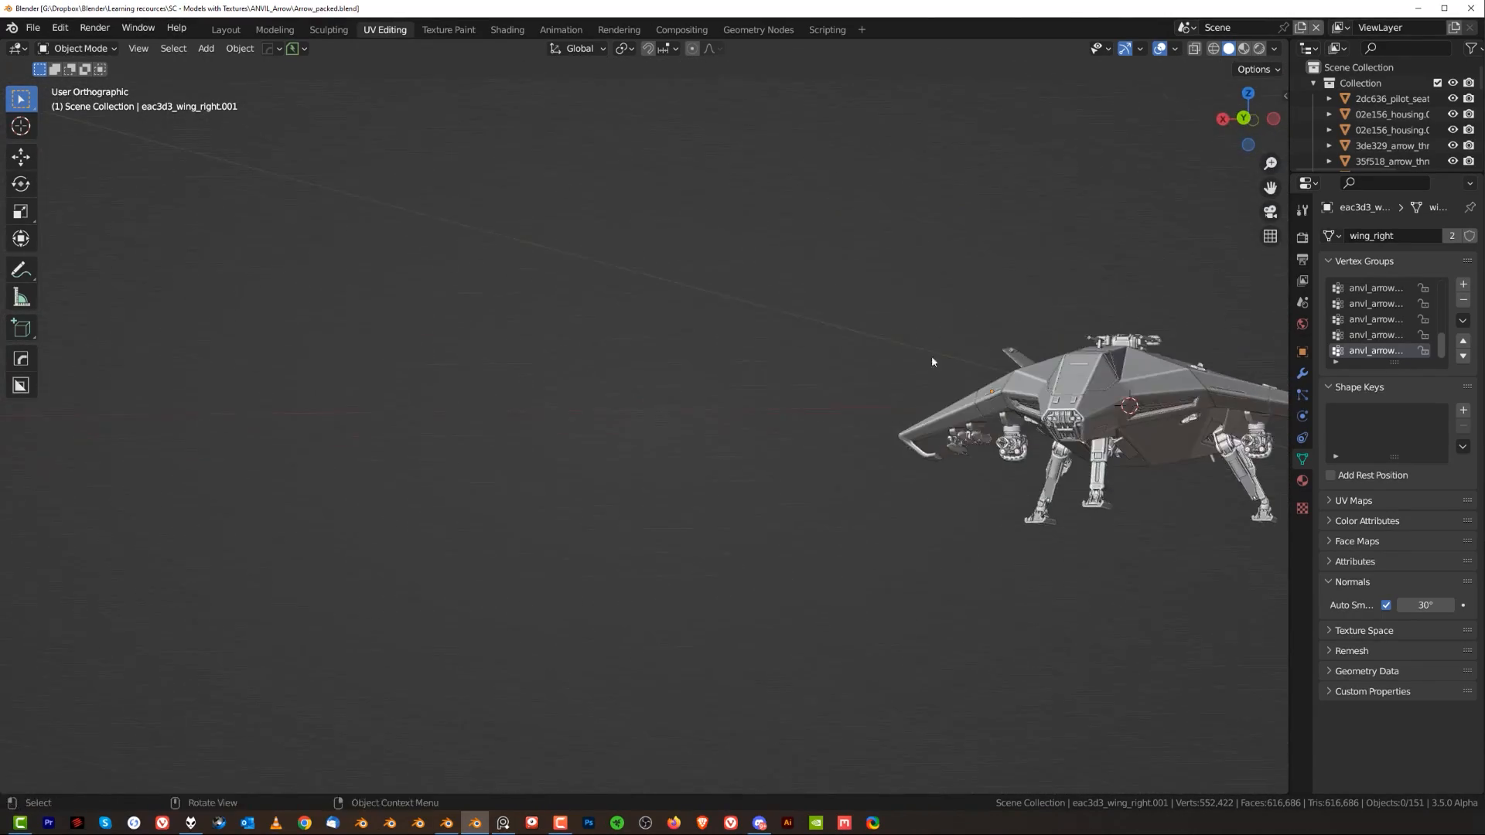
- Select the Arrow's nose mesh and open it in Edit Mode to show its wireframe around the canopy
{"action": "middle_click_drag", "start_coordinate": [866, 310], "coordinate": [638, 375]}
{"action": "middle_click_drag", "start_coordinate": [923, 344], "coordinate": [750, 402]}
{"action": "scroll", "coordinate": [739, 391], "scroll_direction": "up", "scroll_amount": 3}
{"action": "middle_click_drag", "start_coordinate": [607, 415], "coordinate": [730, 332]}
{"action": "scroll", "coordinate": [700, 411], "scroll_direction": "up", "scroll_amount": 6}
{"action": "middle_click_drag", "start_coordinate": [730, 333], "coordinate": [774, 309], "text": "shift"}
{"action": "scroll", "coordinate": [755, 360], "scroll_direction": "up", "scroll_amount": 2}
{"action": "middle_click_drag", "start_coordinate": [744, 379], "coordinate": [731, 410], "text": "shift"}
{"action": "scroll", "coordinate": [691, 541], "scroll_direction": "up", "scroll_amount": 1}
{"action": "left_click", "coordinate": [698, 471]}
{"action": "key", "text": "Tab"}
{"action": "scroll", "coordinate": [631, 481], "scroll_direction": "up", "scroll_amount": 4}
{"action": "scroll", "coordinate": [731, 410], "scroll_direction": "up", "scroll_amount": 2}
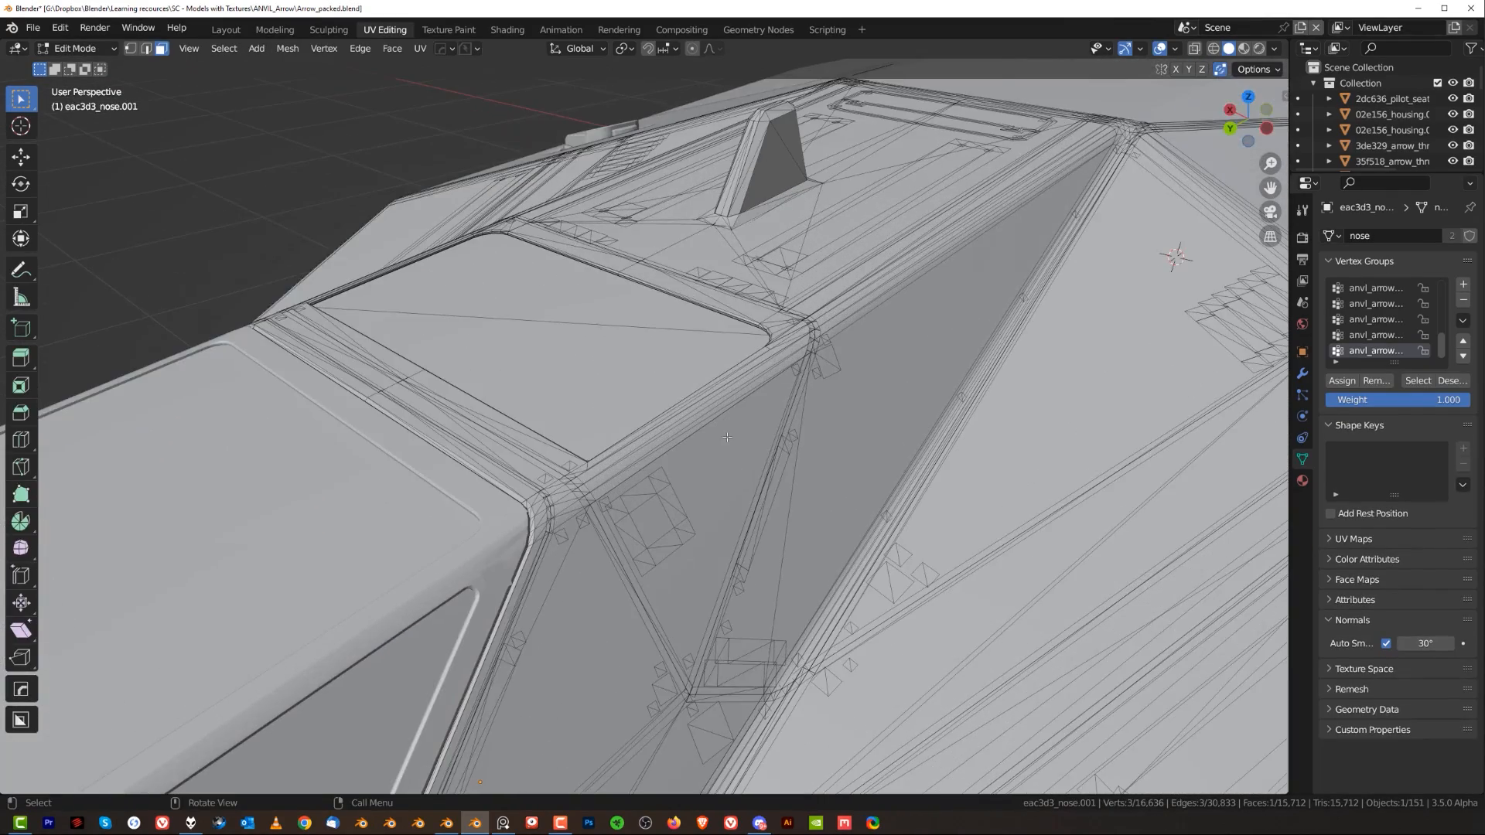
{"action": "scroll", "coordinate": [726, 441], "scroll_direction": "down", "scroll_amount": 4}
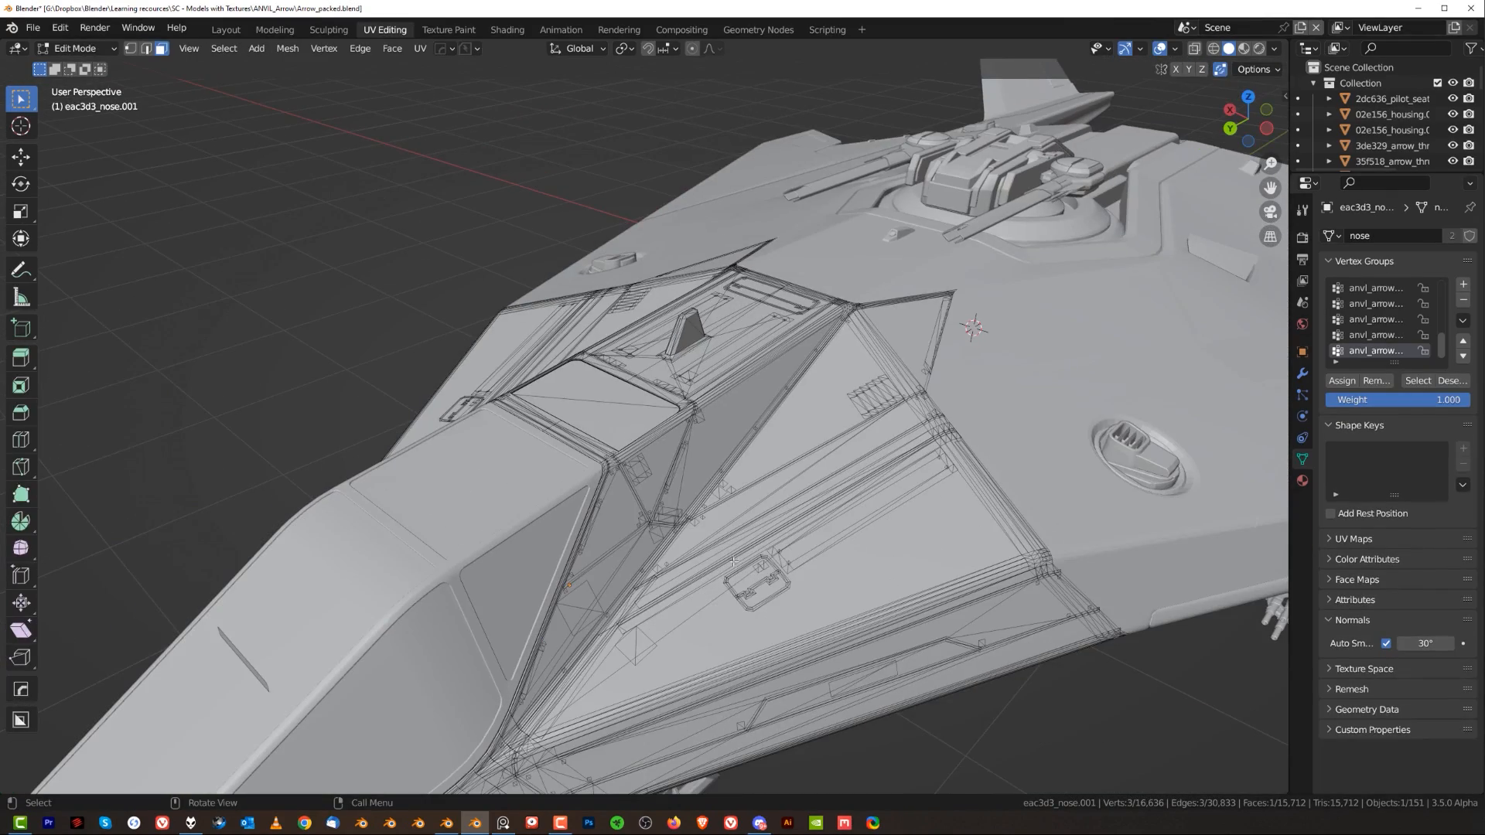
- Isolate the nose mesh in local view and convert all its triangles to quads
{"action": "key", "text": "slash"}
{"action": "key", "text": "slash"}
{"action": "key", "text": "slash"}
{"action": "scroll", "coordinate": [690, 445], "scroll_direction": "up", "scroll_amount": 2}
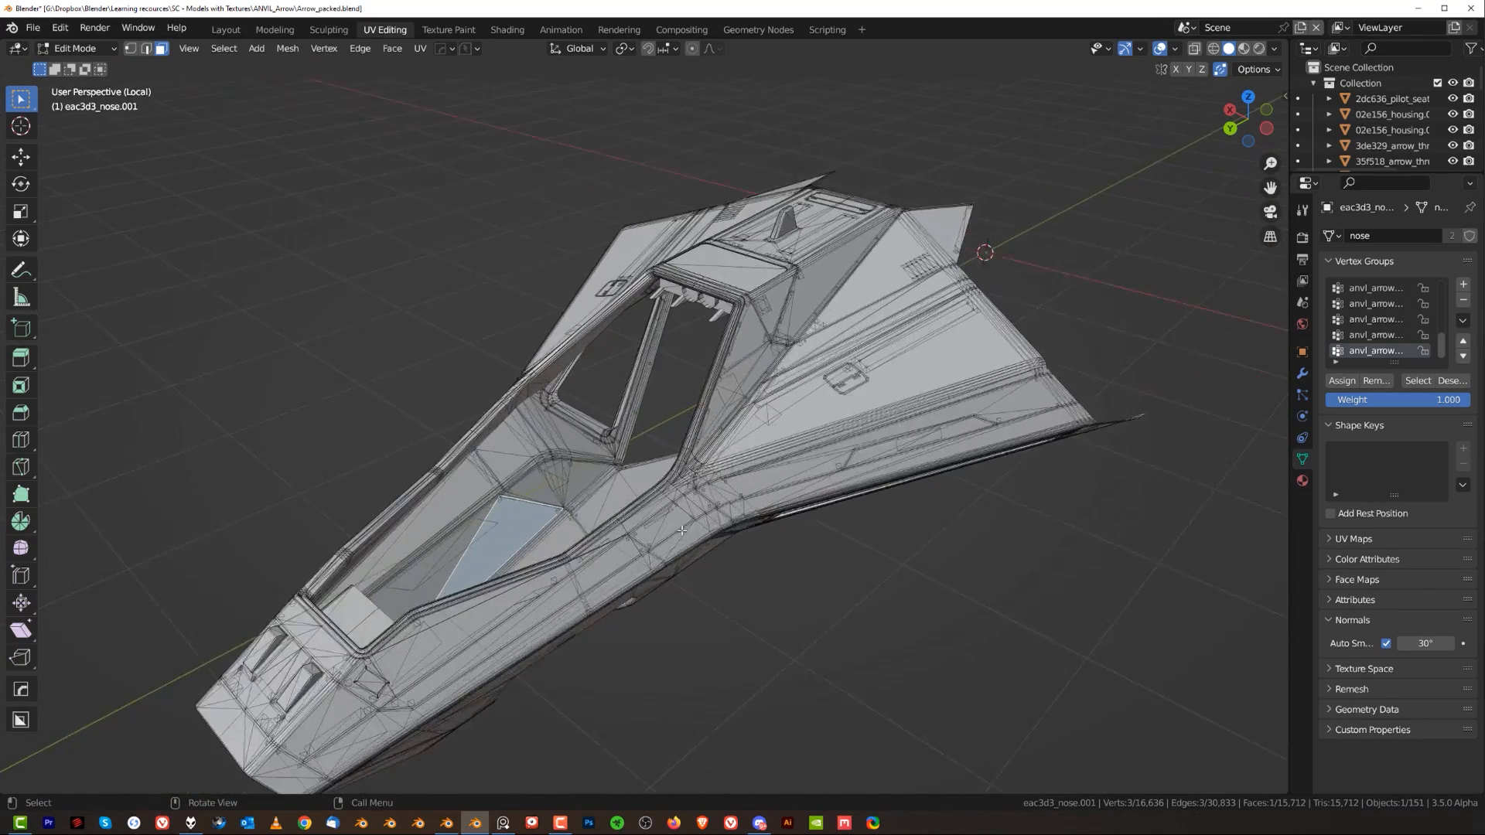
{"action": "middle_click_drag", "start_coordinate": [690, 445], "coordinate": [624, 461], "text": "shift"}
{"action": "key", "text": "a"}
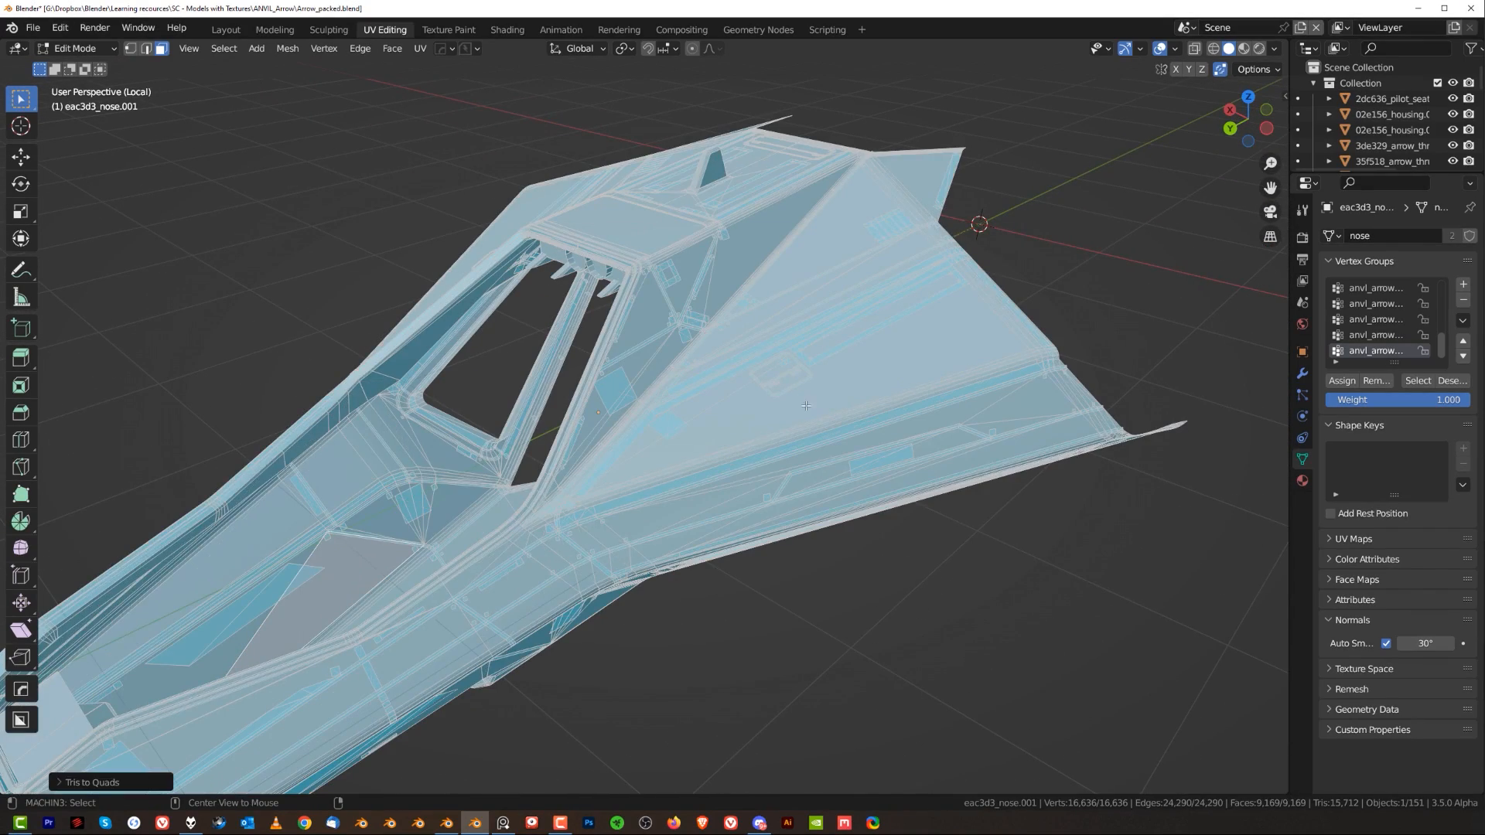
- Simplify the nose mesh with the HardOps Clean Mesh operation and reopen it in Edit Mode
{"action": "key", "text": "Tab"}
{"action": "key", "text": "q"}
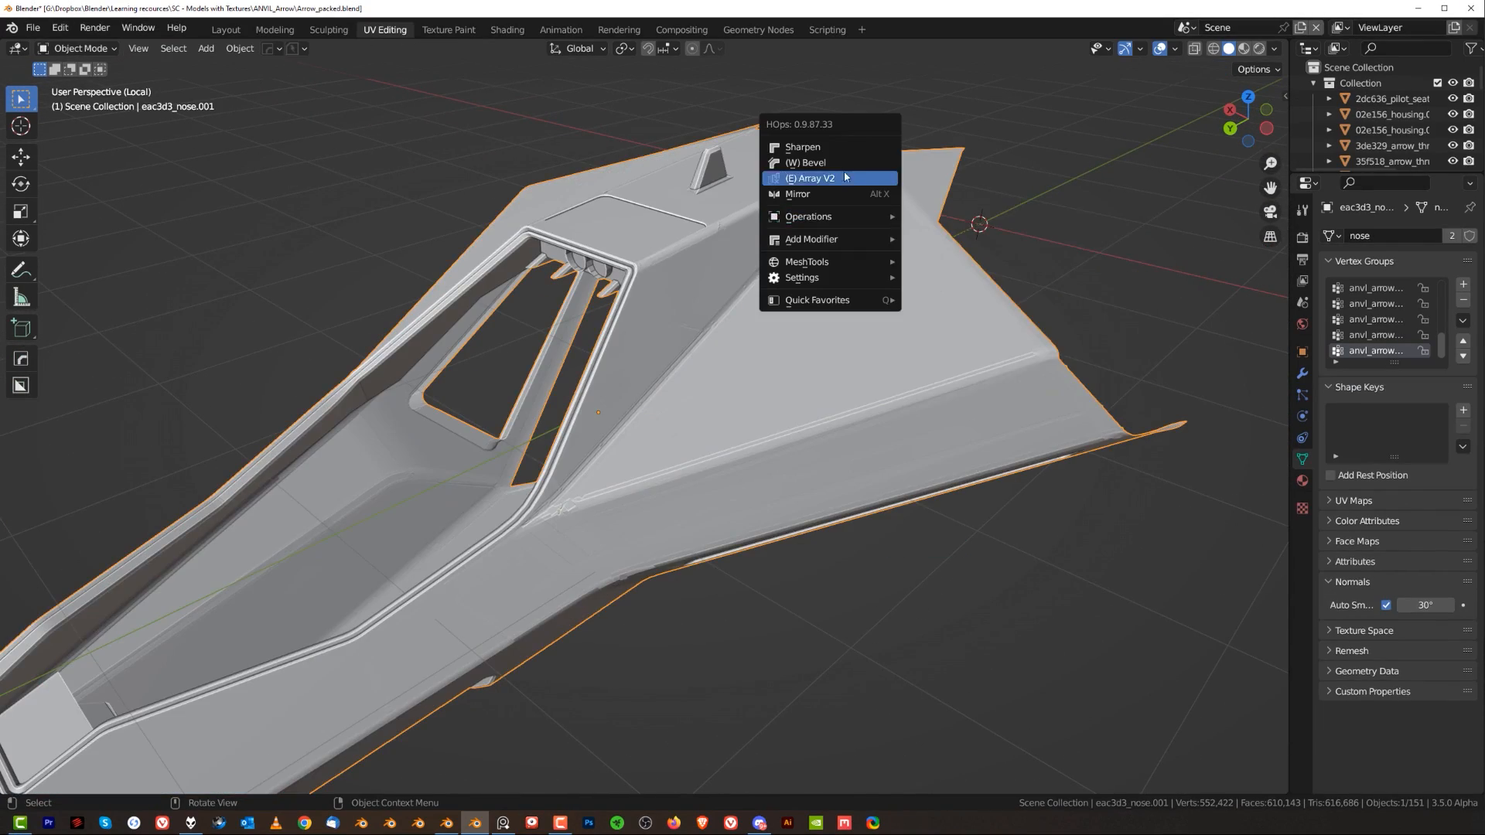
{"action": "mouse_move", "coordinate": [843, 222]}
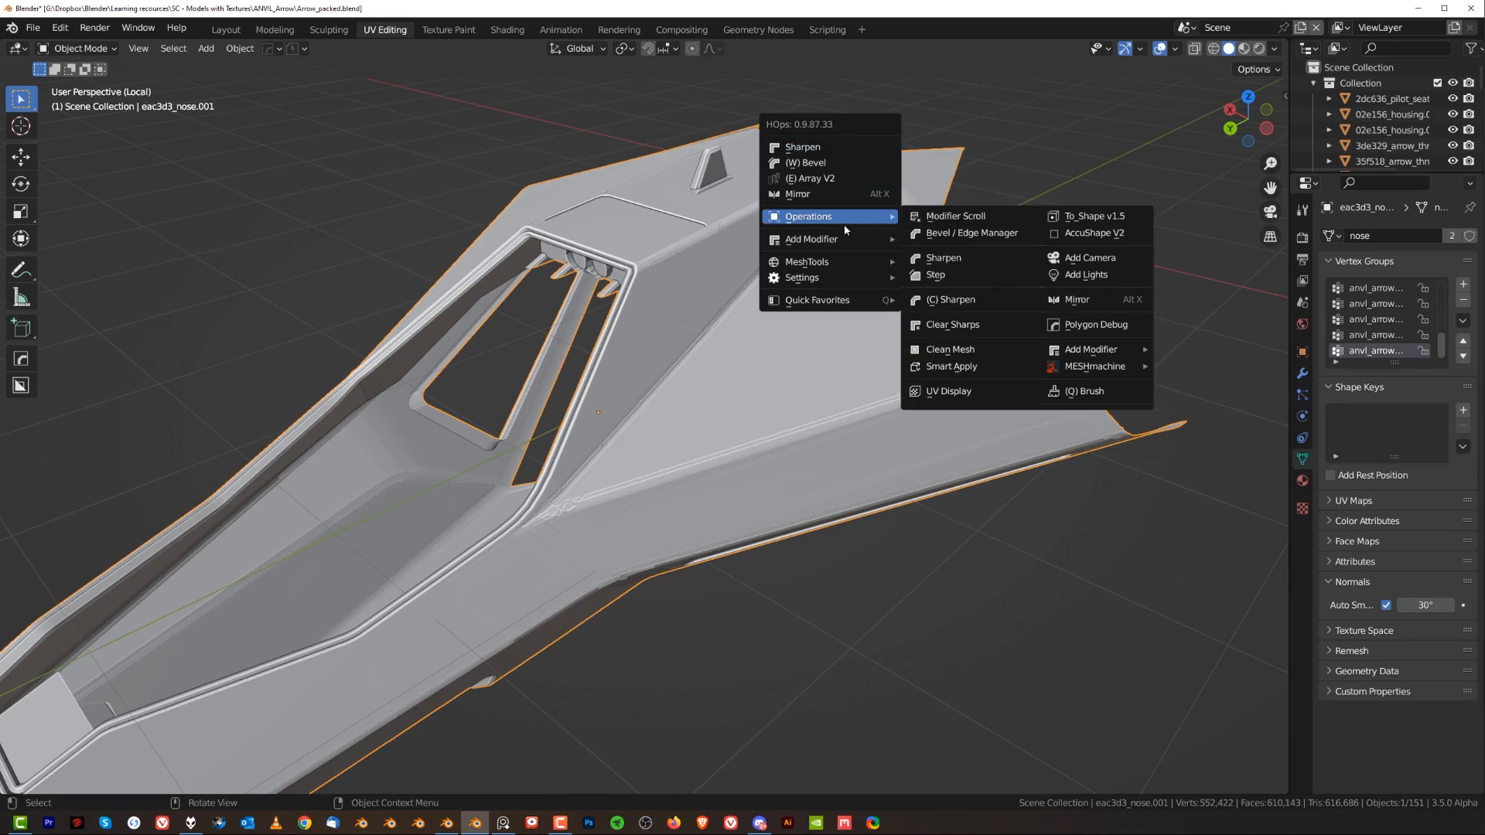
{"action": "left_click", "coordinate": [1002, 366]}
{"action": "scroll", "coordinate": [959, 414], "scroll_direction": "down", "scroll_amount": 2}
{"action": "key", "text": "Tab"}
- Select the square decal face beside the canopy frame together with its similar faces and hide them
{"action": "left_click", "coordinate": [830, 399]}
{"action": "scroll", "coordinate": [830, 399], "scroll_direction": "up", "scroll_amount": 2}
{"action": "middle_click_drag", "start_coordinate": [831, 400], "coordinate": [744, 359], "text": "shift"}
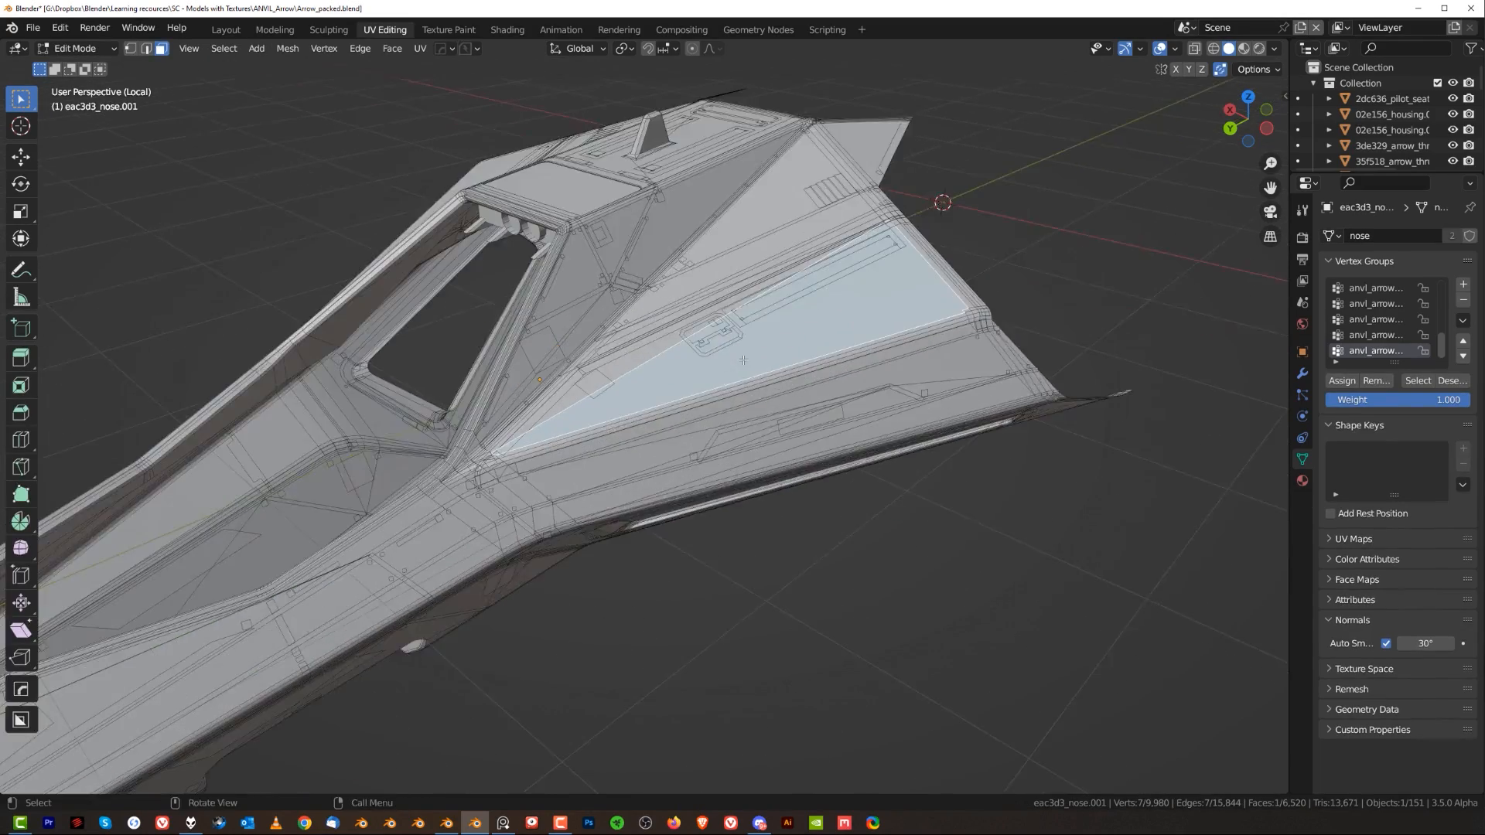
{"action": "scroll", "coordinate": [743, 360], "scroll_direction": "up", "scroll_amount": 4}
{"action": "left_click", "coordinate": [669, 319]}
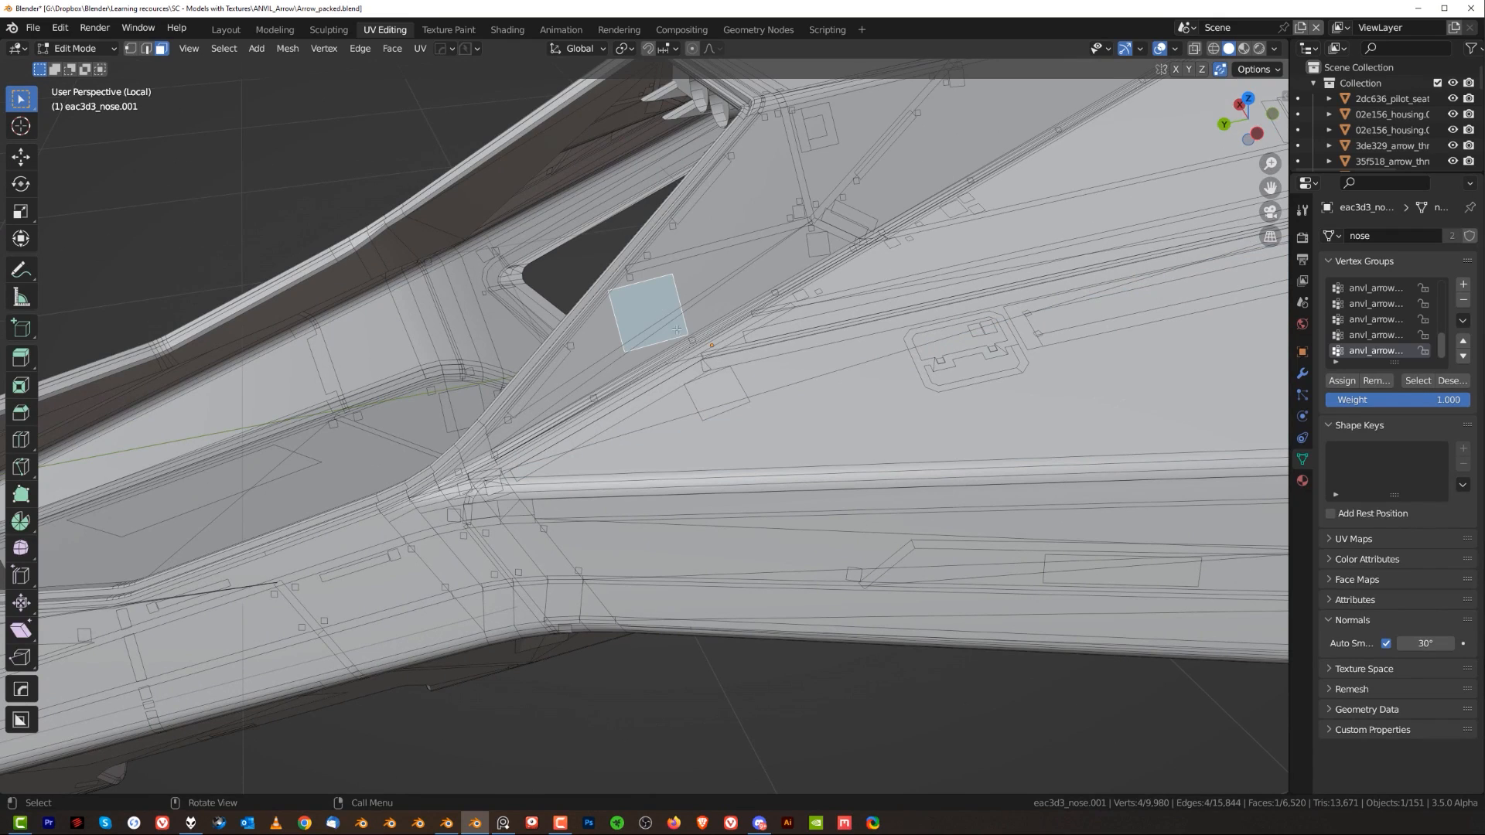
{"action": "left_click", "coordinate": [671, 345]}
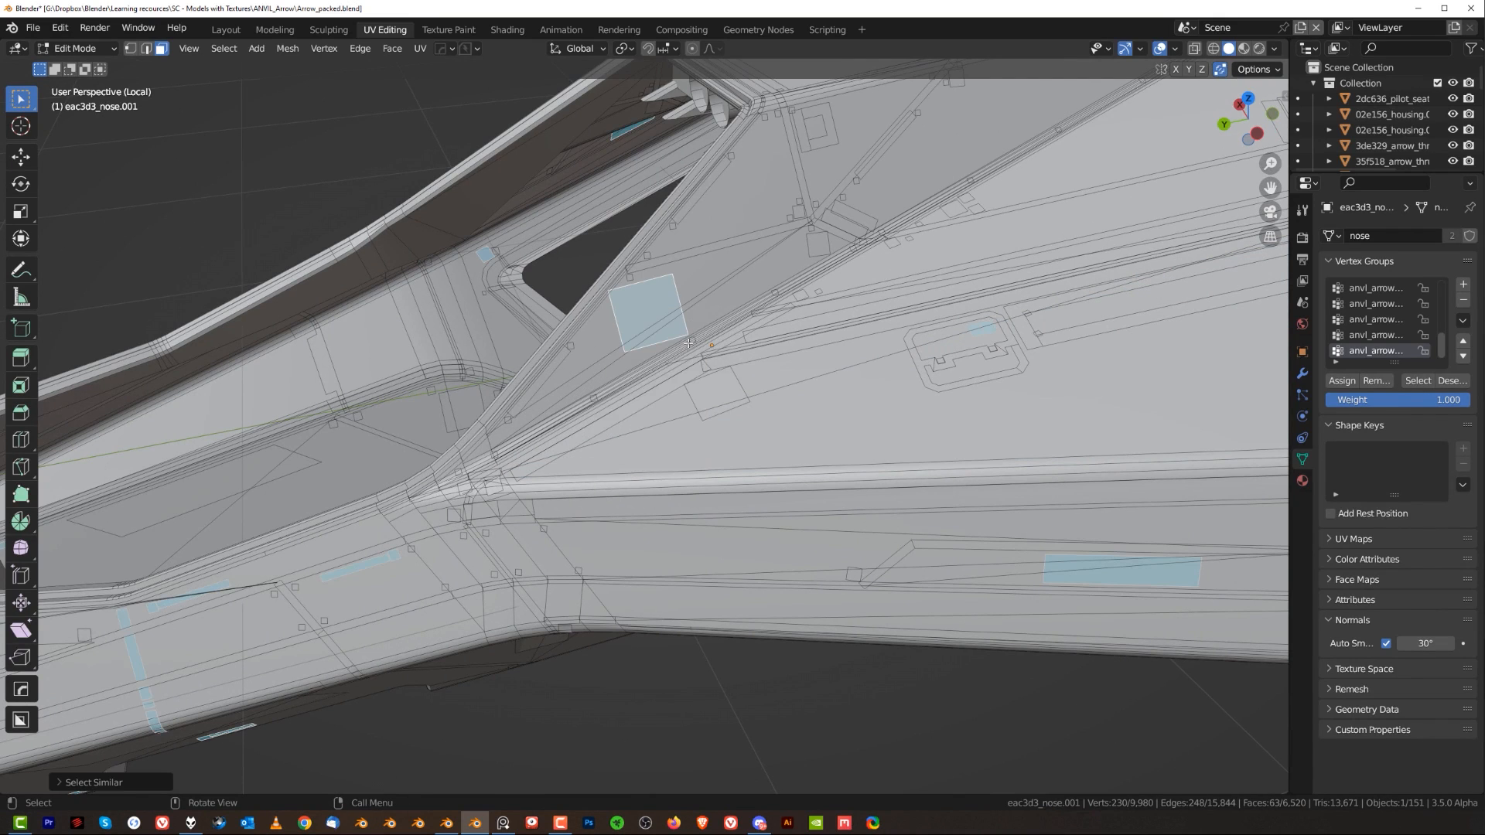
{"action": "scroll", "coordinate": [654, 387], "scroll_direction": "down", "scroll_amount": 3}
{"action": "key", "text": "h"}
- Select all decal faces sharing the material of the selected decal face on the nose mesh and hide them
{"action": "middle_click_drag", "start_coordinate": [874, 333], "coordinate": [762, 397], "text": "shift"}
{"action": "scroll", "coordinate": [763, 398], "scroll_direction": "up", "scroll_amount": 2}
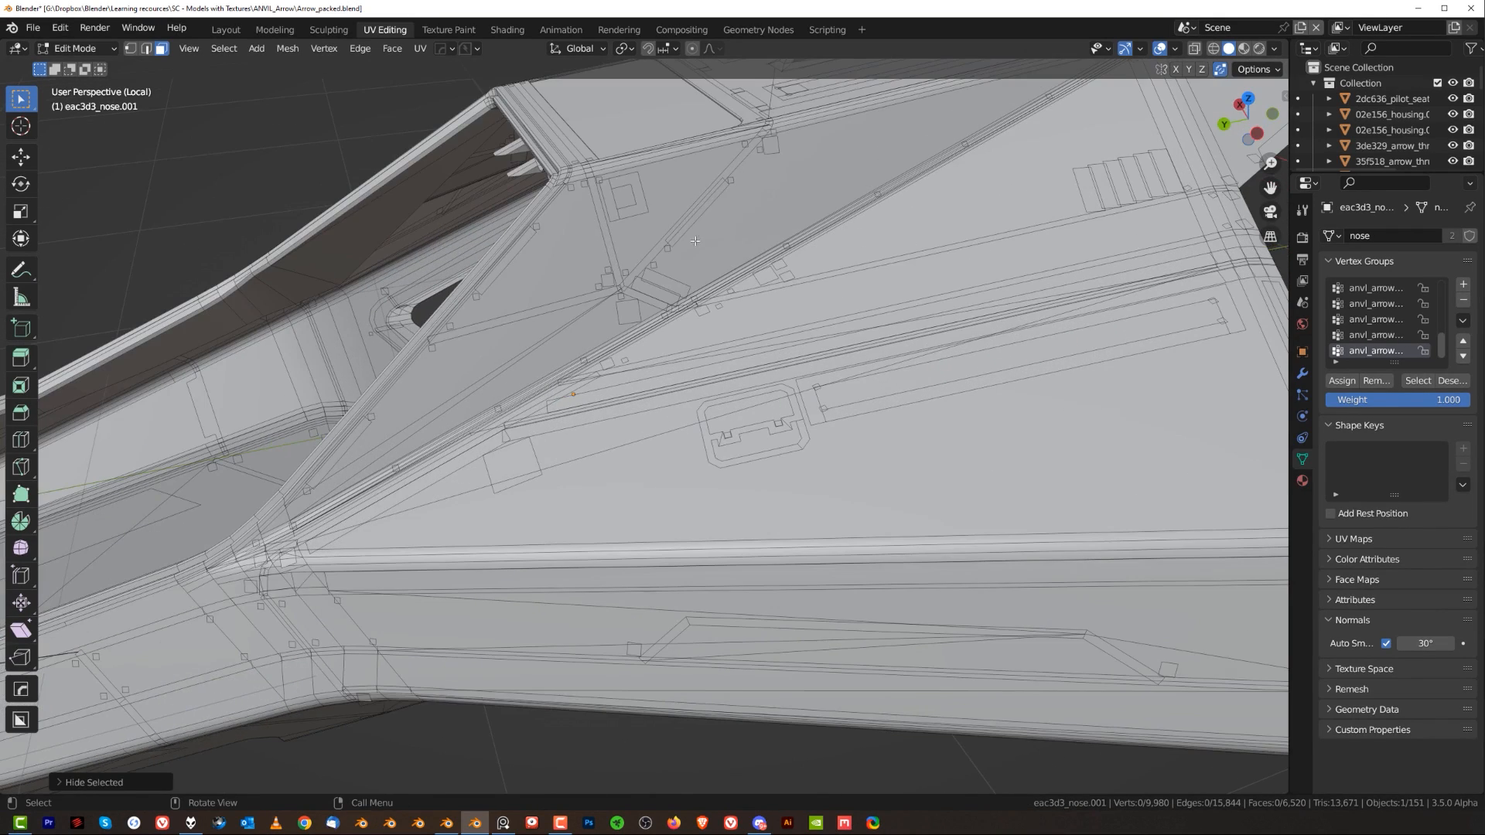
{"action": "middle_click_drag", "start_coordinate": [686, 242], "coordinate": [717, 366], "text": "shift"}
{"action": "scroll", "coordinate": [754, 356], "scroll_direction": "up", "scroll_amount": 1}
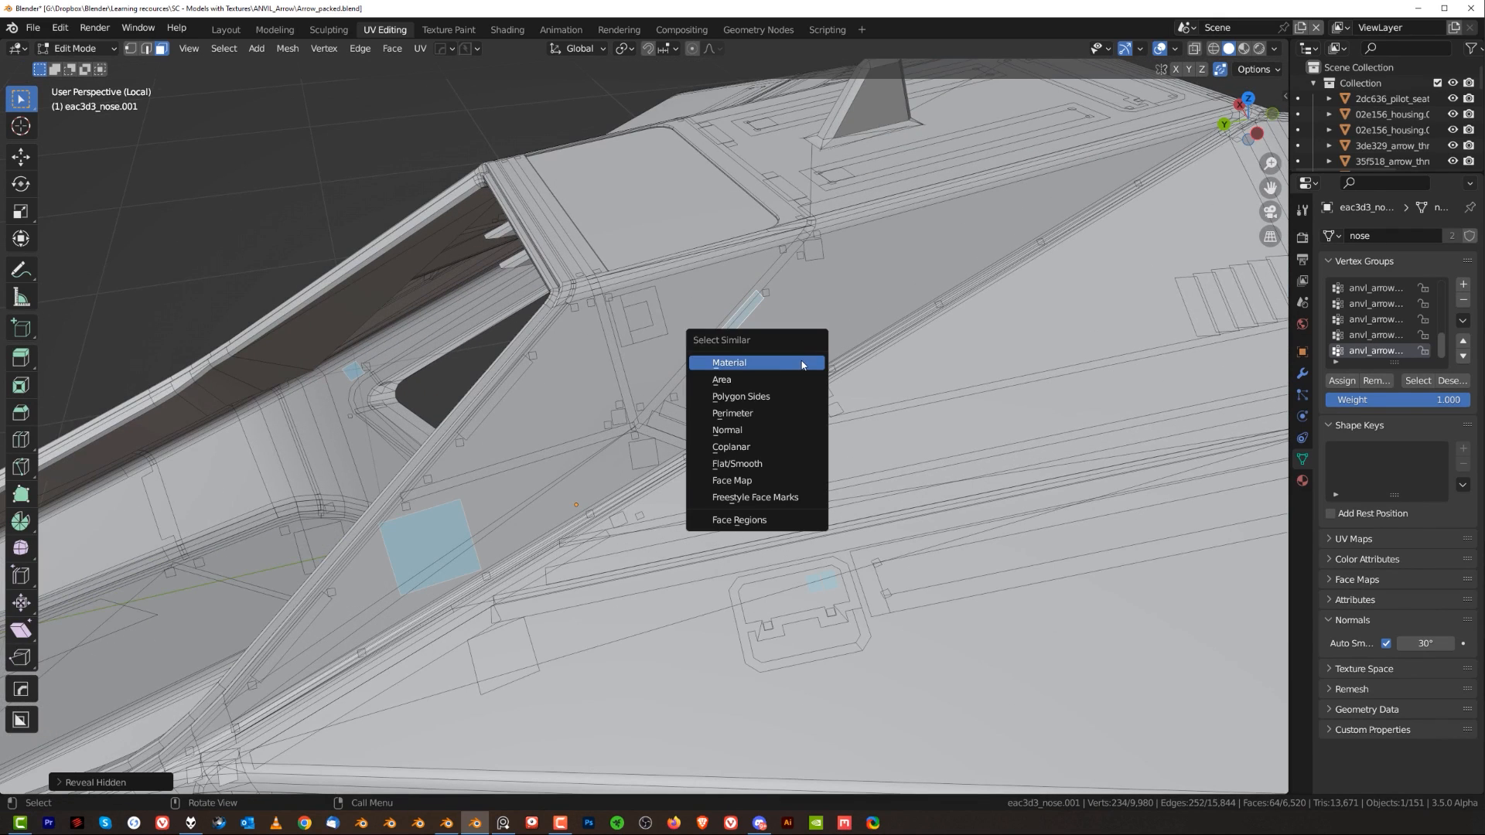
{"action": "left_click", "coordinate": [802, 363]}
{"action": "key", "text": "h"}
{"action": "scroll", "coordinate": [809, 365], "scroll_direction": "down", "scroll_amount": 3}
- Examine the nose mesh without its decals around the canopy, roof, sides and underside, both shaded and as wireframe
{"action": "middle_click_drag", "start_coordinate": [815, 369], "coordinate": [841, 420]}
{"action": "key", "text": "Tab"}
{"action": "middle_click_drag", "start_coordinate": [869, 156], "coordinate": [733, 266], "text": "shift"}
{"action": "scroll", "coordinate": [943, 308], "scroll_direction": "up", "scroll_amount": 2}
{"action": "key", "text": "Tab"}
{"action": "middle_click_drag", "start_coordinate": [943, 308], "coordinate": [741, 403]}
{"action": "middle_click_drag", "start_coordinate": [372, 442], "coordinate": [779, 403], "text": "shift"}
{"action": "scroll", "coordinate": [780, 402], "scroll_direction": "up", "scroll_amount": 1}
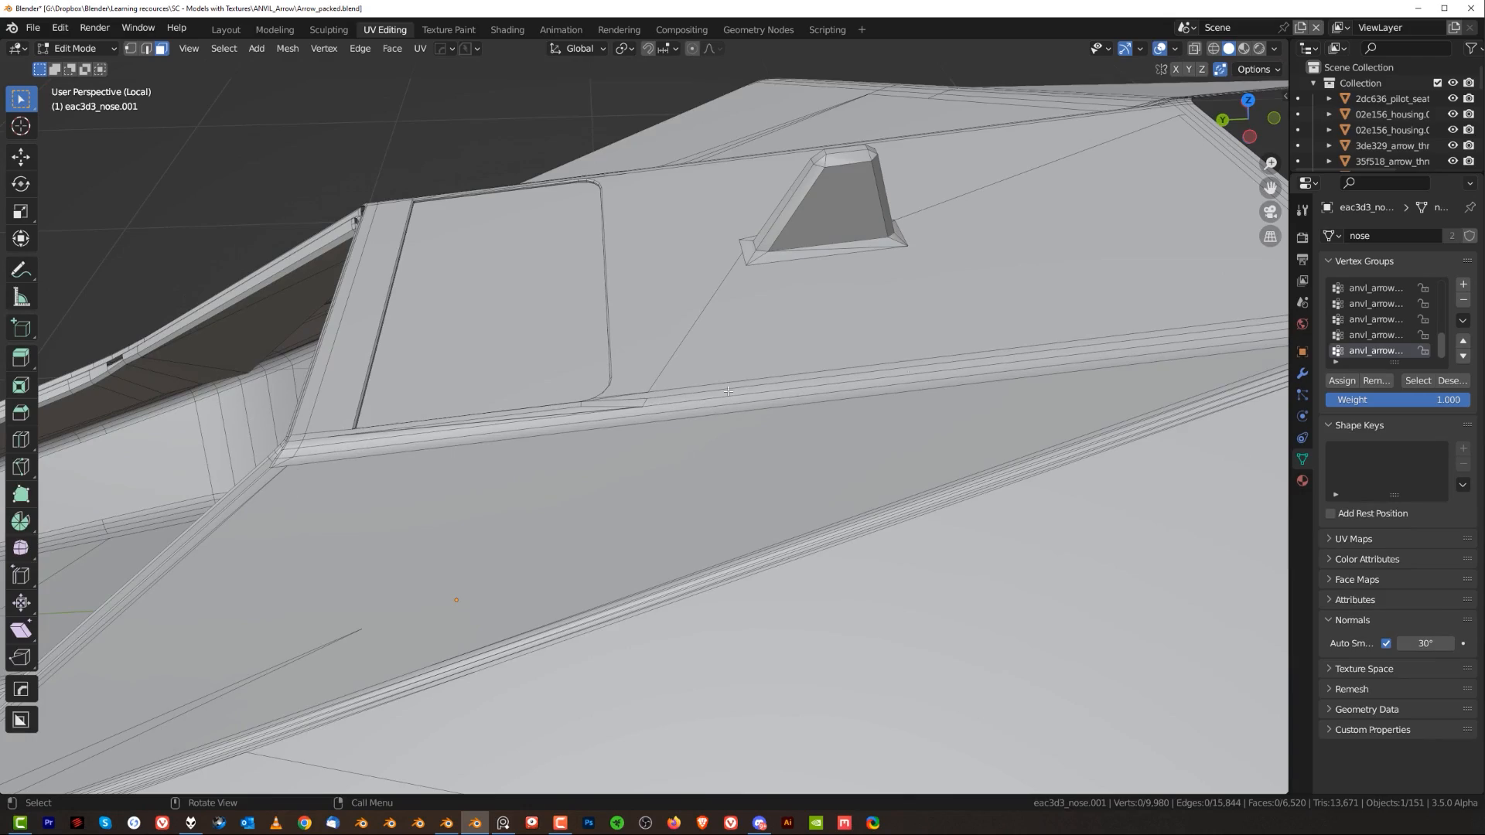
{"action": "scroll", "coordinate": [895, 366], "scroll_direction": "down", "scroll_amount": 1}
{"action": "middle_click_drag", "start_coordinate": [895, 366], "coordinate": [723, 269]}
{"action": "scroll", "coordinate": [723, 269], "scroll_direction": "down", "scroll_amount": 3}
{"action": "middle_click_drag", "start_coordinate": [738, 492], "coordinate": [769, 348], "text": "shift"}
{"action": "middle_click_drag", "start_coordinate": [770, 348], "coordinate": [755, 298]}
{"action": "scroll", "coordinate": [743, 437], "scroll_direction": "up", "scroll_amount": 1}
{"action": "scroll", "coordinate": [716, 434], "scroll_direction": "down", "scroll_amount": 1}
{"action": "middle_click_drag", "start_coordinate": [716, 441], "coordinate": [998, 298]}
{"action": "scroll", "coordinate": [998, 298], "scroll_direction": "down", "scroll_amount": 3}
- Merge the stray vertices of the panel outline on the nose's side with MACHIN3 Smart Vert
{"action": "middle_click_drag", "start_coordinate": [449, 465], "coordinate": [749, 368], "text": "shift"}
{"action": "left_click", "coordinate": [748, 368]}
{"action": "middle_click_drag", "start_coordinate": [838, 371], "coordinate": [781, 378]}
{"action": "middle_click_drag", "start_coordinate": [568, 387], "coordinate": [905, 204], "text": "shift"}
{"action": "key", "text": "Tab"}
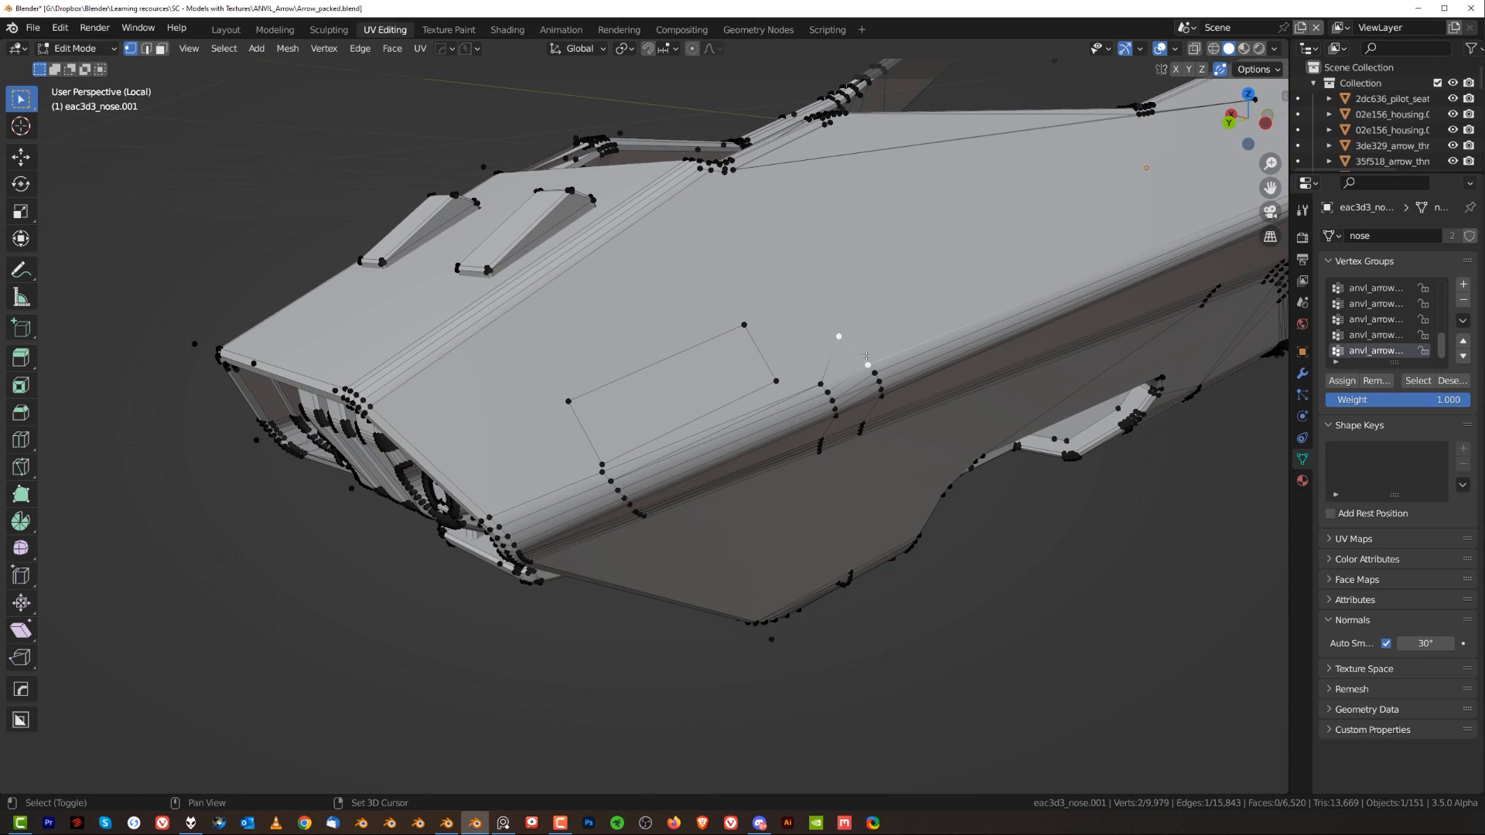
{"action": "mouse_move", "coordinate": [868, 370]}
{"action": "middle_mouse_down", "text": "shift"}
{"action": "mouse_move", "coordinate": [594, 495]}
{"action": "mouse_move", "coordinate": [685, 459]}
{"action": "middle_mouse_up", "text": "shift"}
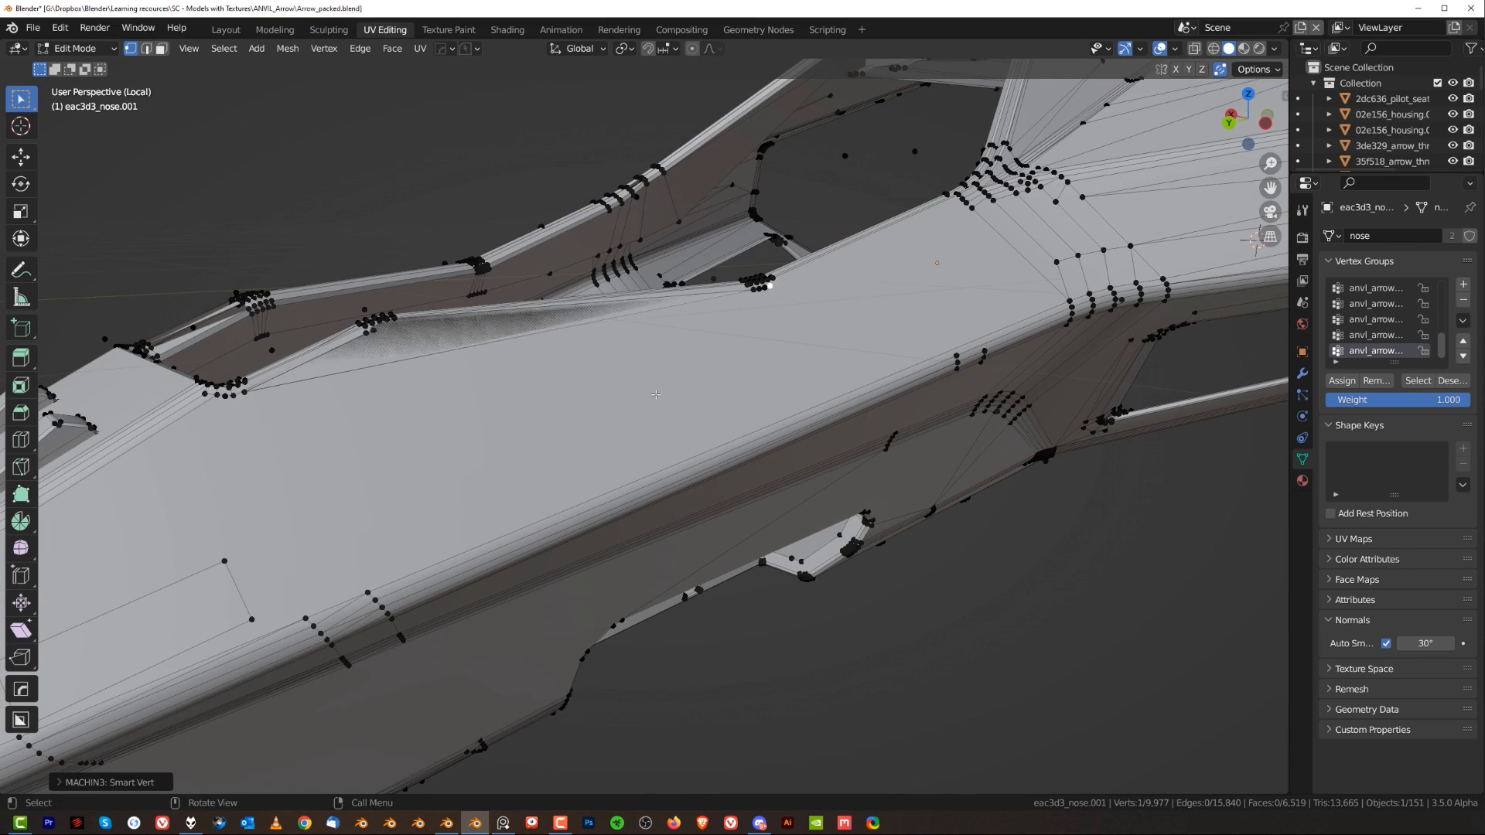
- Select the large side face of the nose below the canopy to examine it as one primary plane
{"action": "key", "text": "3"}
{"action": "left_click", "coordinate": [735, 351]}
{"action": "scroll", "coordinate": [588, 456], "scroll_direction": "down", "scroll_amount": 5}
{"action": "middle_click_drag", "start_coordinate": [841, 255], "coordinate": [608, 384]}
{"action": "left_click", "coordinate": [608, 385]}
{"action": "middle_click_drag", "start_coordinate": [716, 347], "coordinate": [735, 387]}
{"action": "left_click", "coordinate": [492, 376]}
{"action": "scroll", "coordinate": [774, 383], "scroll_direction": "up", "scroll_amount": 5}
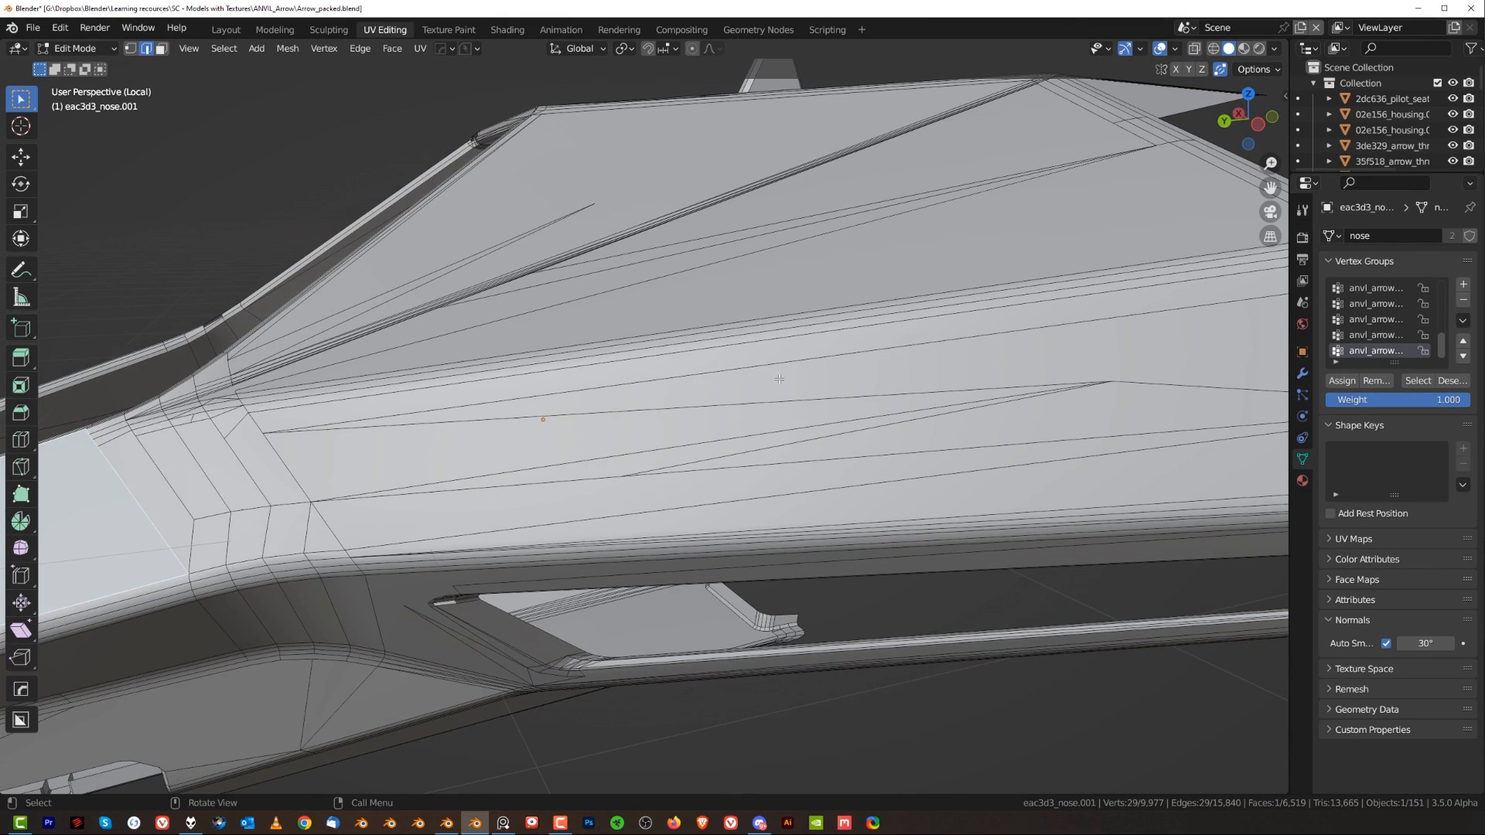
- Dissolve the stray diagonal and lengthwise edges across the large side panel behind the nose's bend
{"action": "middle_click_drag", "start_coordinate": [807, 405], "coordinate": [942, 427]}
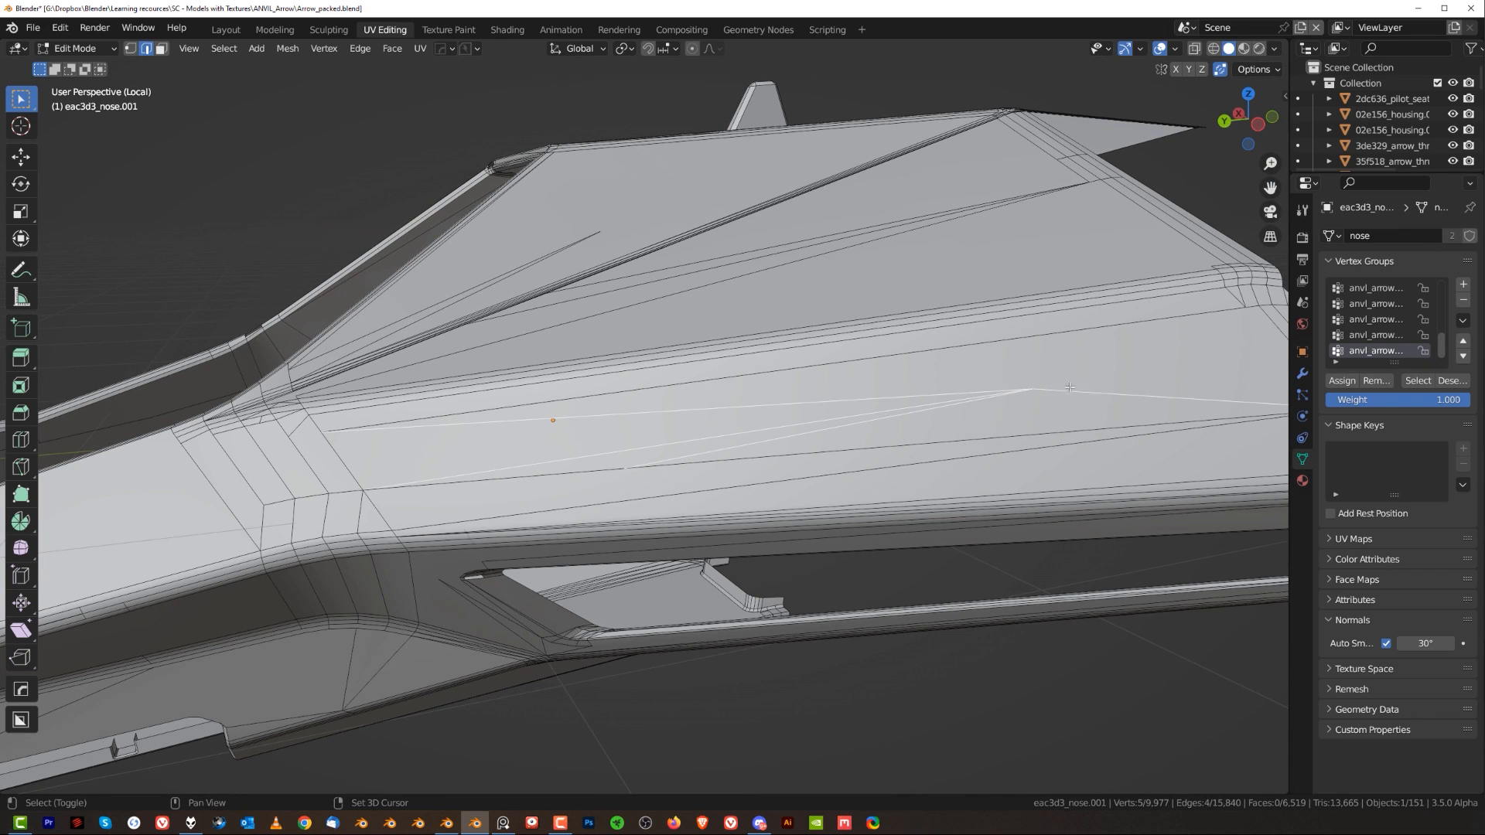
{"action": "key", "text": "x"}
{"action": "left_click", "coordinate": [1066, 499]}
{"action": "scroll", "coordinate": [851, 418], "scroll_direction": "down", "scroll_amount": 2}
{"action": "middle_click_drag", "start_coordinate": [635, 387], "coordinate": [674, 376]}
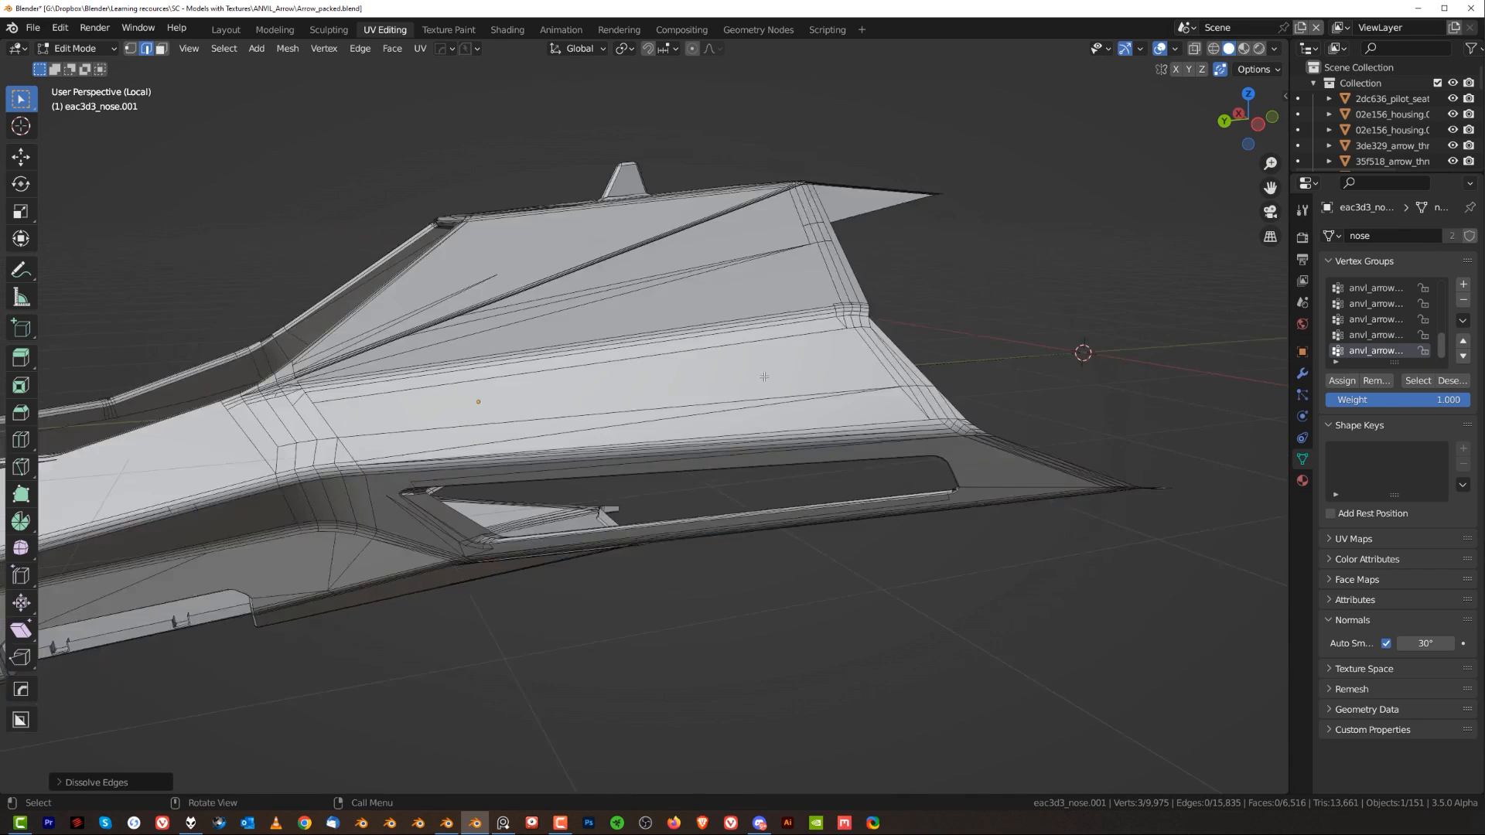
{"action": "scroll", "coordinate": [674, 376], "scroll_direction": "up", "scroll_amount": 4}
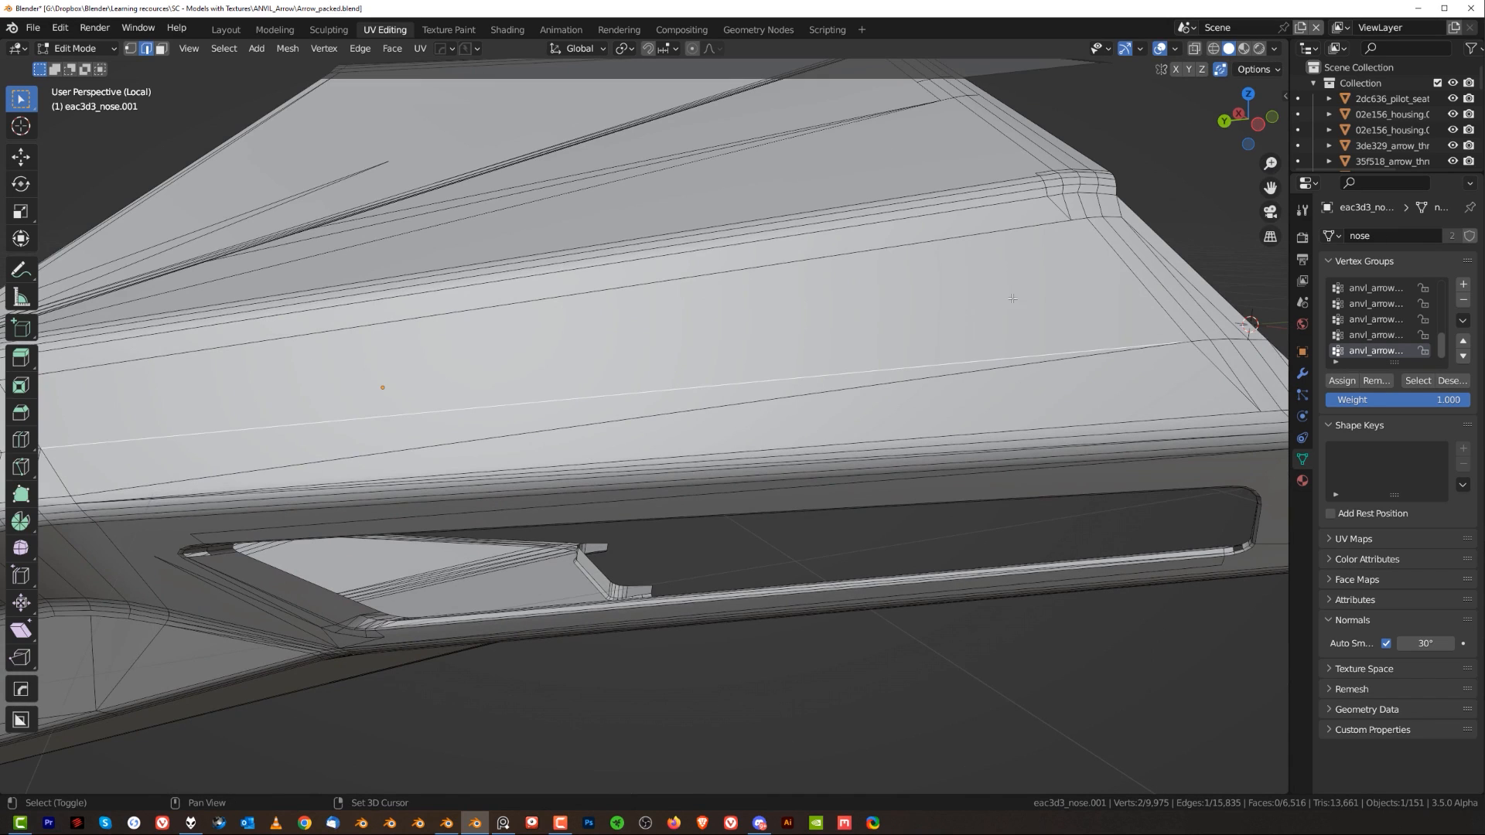
{"action": "key", "text": "x"}
{"action": "left_click", "coordinate": [862, 388]}
{"action": "scroll", "coordinate": [863, 388], "scroll_direction": "down", "scroll_amount": 2}
{"action": "scroll", "coordinate": [720, 390], "scroll_direction": "up", "scroll_amount": 3}
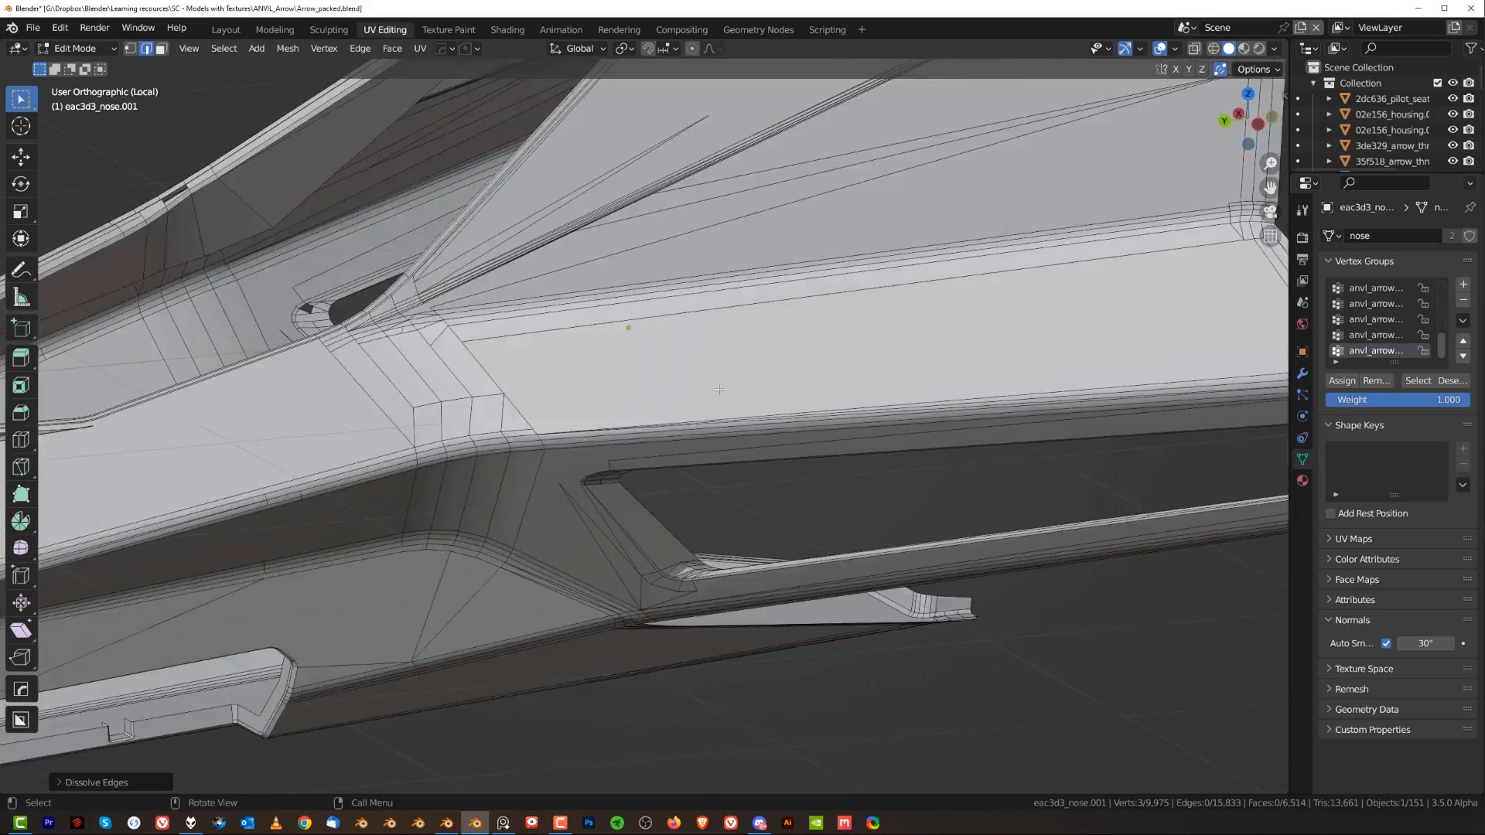
- Dissolve the diagonal edge crossing the large lower side face on the other side of the nose
{"action": "scroll", "coordinate": [720, 389], "scroll_direction": "down", "scroll_amount": 4}
{"action": "middle_click_drag", "start_coordinate": [719, 390], "coordinate": [681, 464]}
{"action": "scroll", "coordinate": [1033, 292], "scroll_direction": "up", "scroll_amount": 5}
{"action": "middle_click_drag", "start_coordinate": [1034, 292], "coordinate": [735, 309]}
{"action": "scroll", "coordinate": [755, 236], "scroll_direction": "down", "scroll_amount": 4}
{"action": "middle_click_drag", "start_coordinate": [727, 541], "coordinate": [715, 321], "text": "shift"}
{"action": "scroll", "coordinate": [766, 317], "scroll_direction": "down", "scroll_amount": 1}
{"action": "middle_click_drag", "start_coordinate": [855, 307], "coordinate": [774, 325]}
{"action": "key", "text": "Tab"}
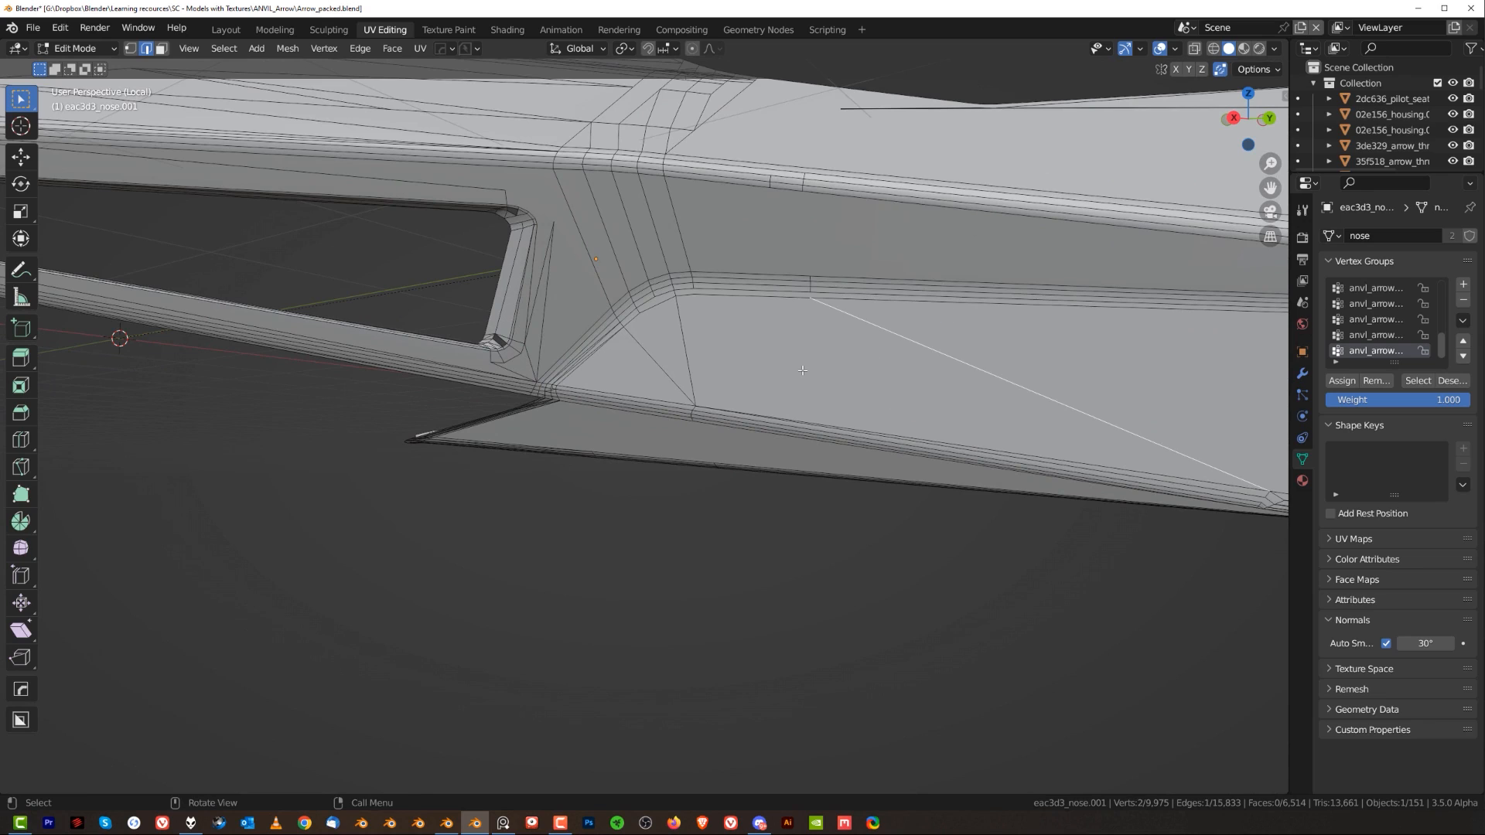
{"action": "key", "text": "x"}
{"action": "left_click", "coordinate": [658, 346]}
{"action": "middle_click_drag", "start_coordinate": [658, 348], "coordinate": [977, 358]}
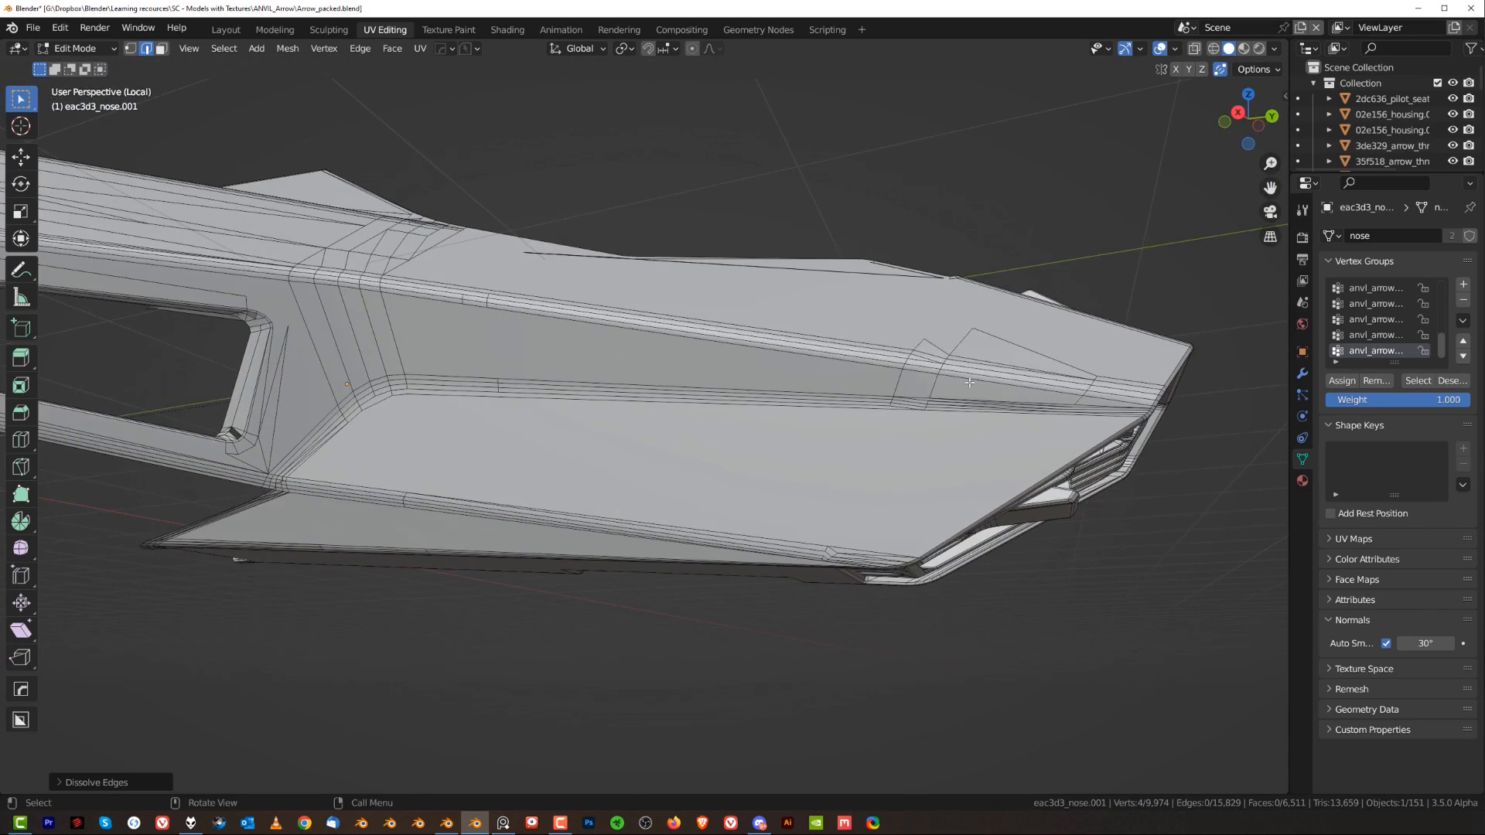
- Dissolve the stray edges around the notch-shaped outline on the side strip near the nose tip
{"action": "scroll", "coordinate": [1079, 378], "scroll_direction": "up", "scroll_amount": 1}
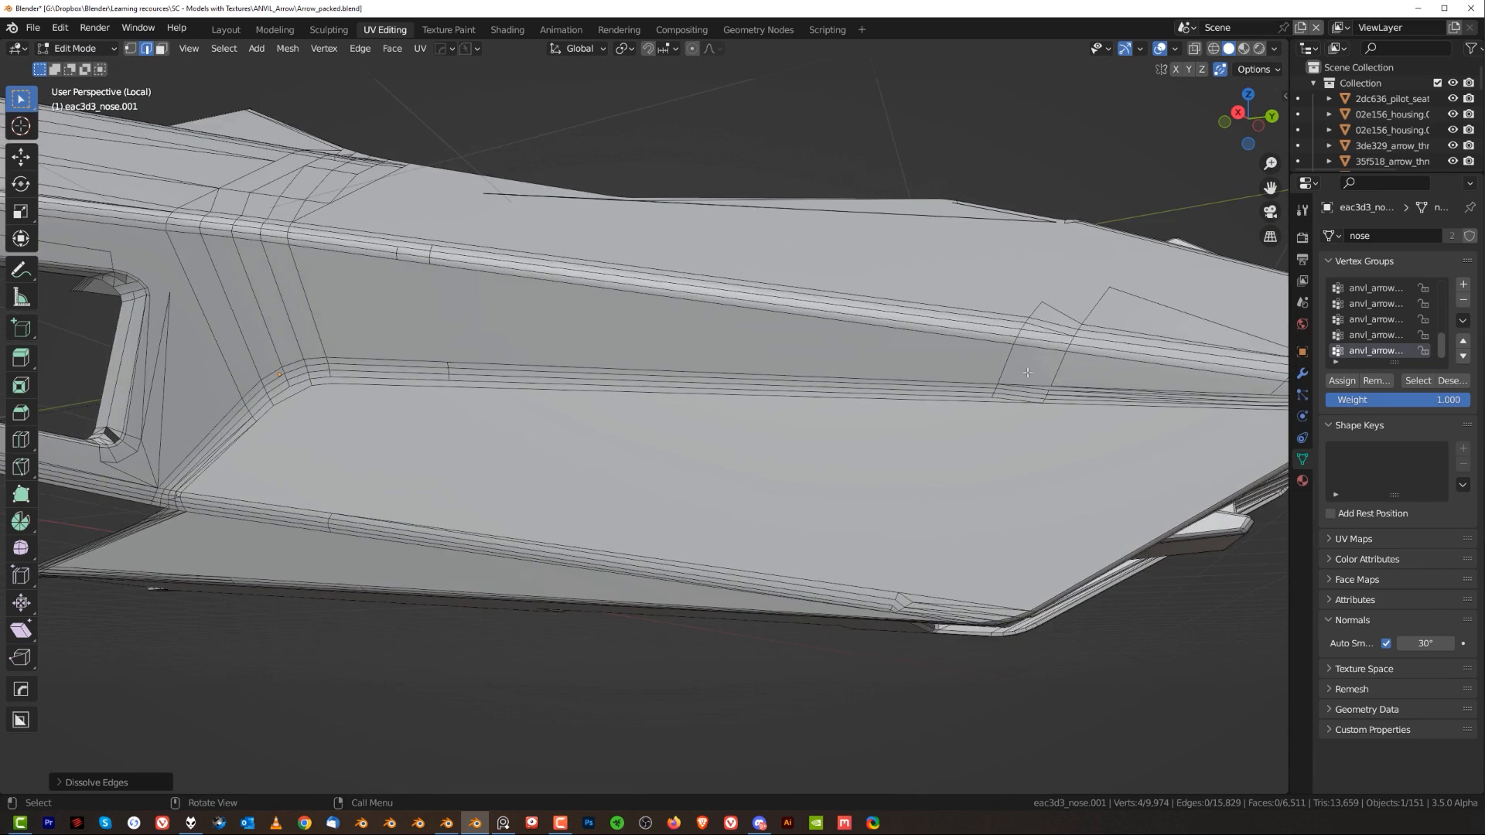
{"action": "middle_click_drag", "start_coordinate": [1079, 378], "coordinate": [781, 457], "text": "shift"}
{"action": "scroll", "coordinate": [830, 397], "scroll_direction": "up", "scroll_amount": 3}
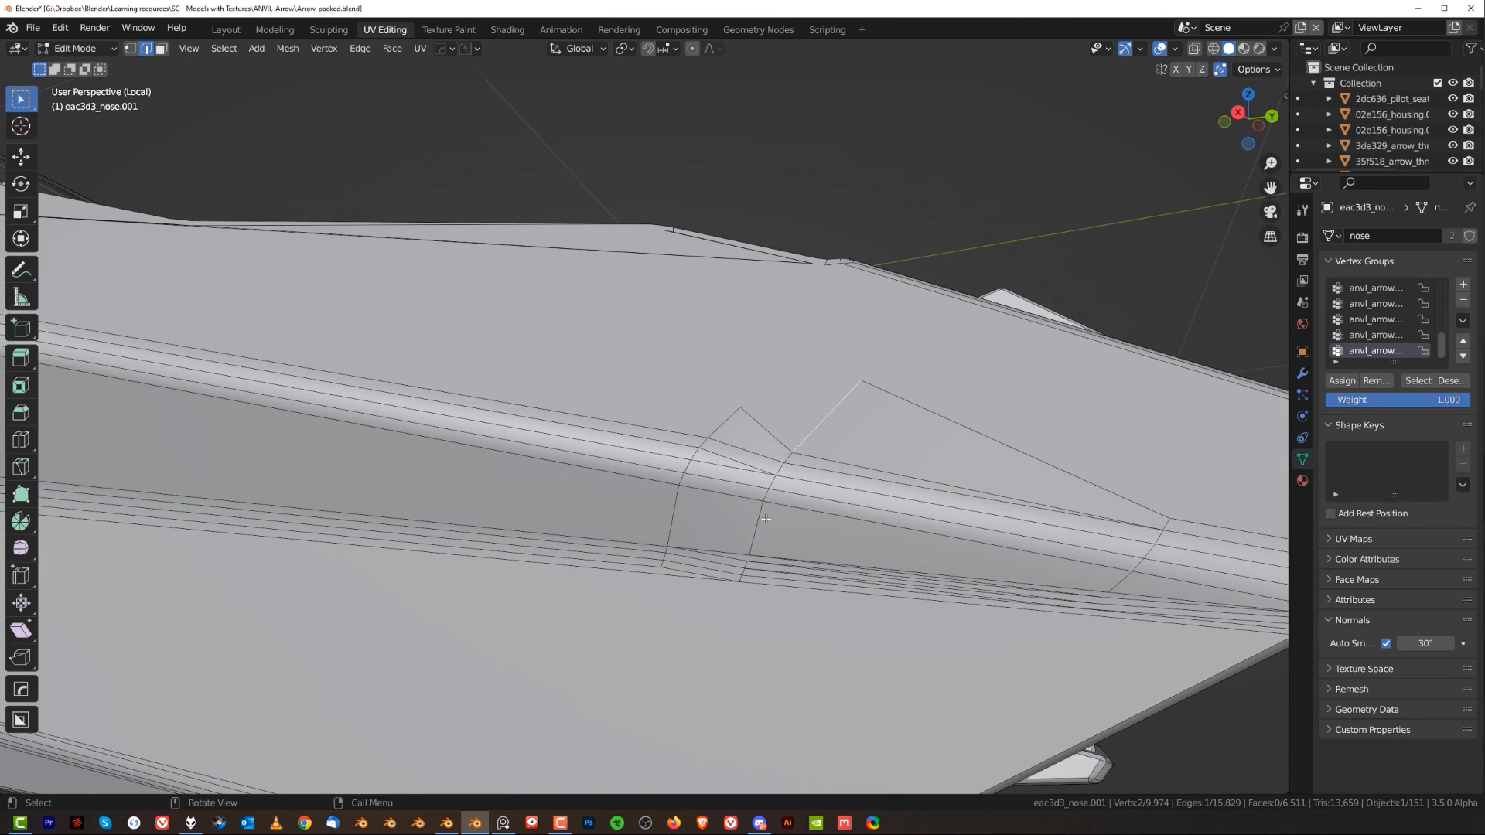
{"action": "key", "text": "x"}
{"action": "left_click", "coordinate": [665, 514]}
{"action": "scroll", "coordinate": [664, 512], "scroll_direction": "down", "scroll_amount": 3}
{"action": "middle_click_drag", "start_coordinate": [664, 512], "coordinate": [1004, 357], "text": "shift"}
{"action": "scroll", "coordinate": [851, 371], "scroll_direction": "down", "scroll_amount": 1}
- Select the large lower side face of the nose to examine its shape, and return to the full ship in Object Mode
{"action": "key", "text": "3"}
{"action": "left_click", "coordinate": [531, 427], "text": "shift"}
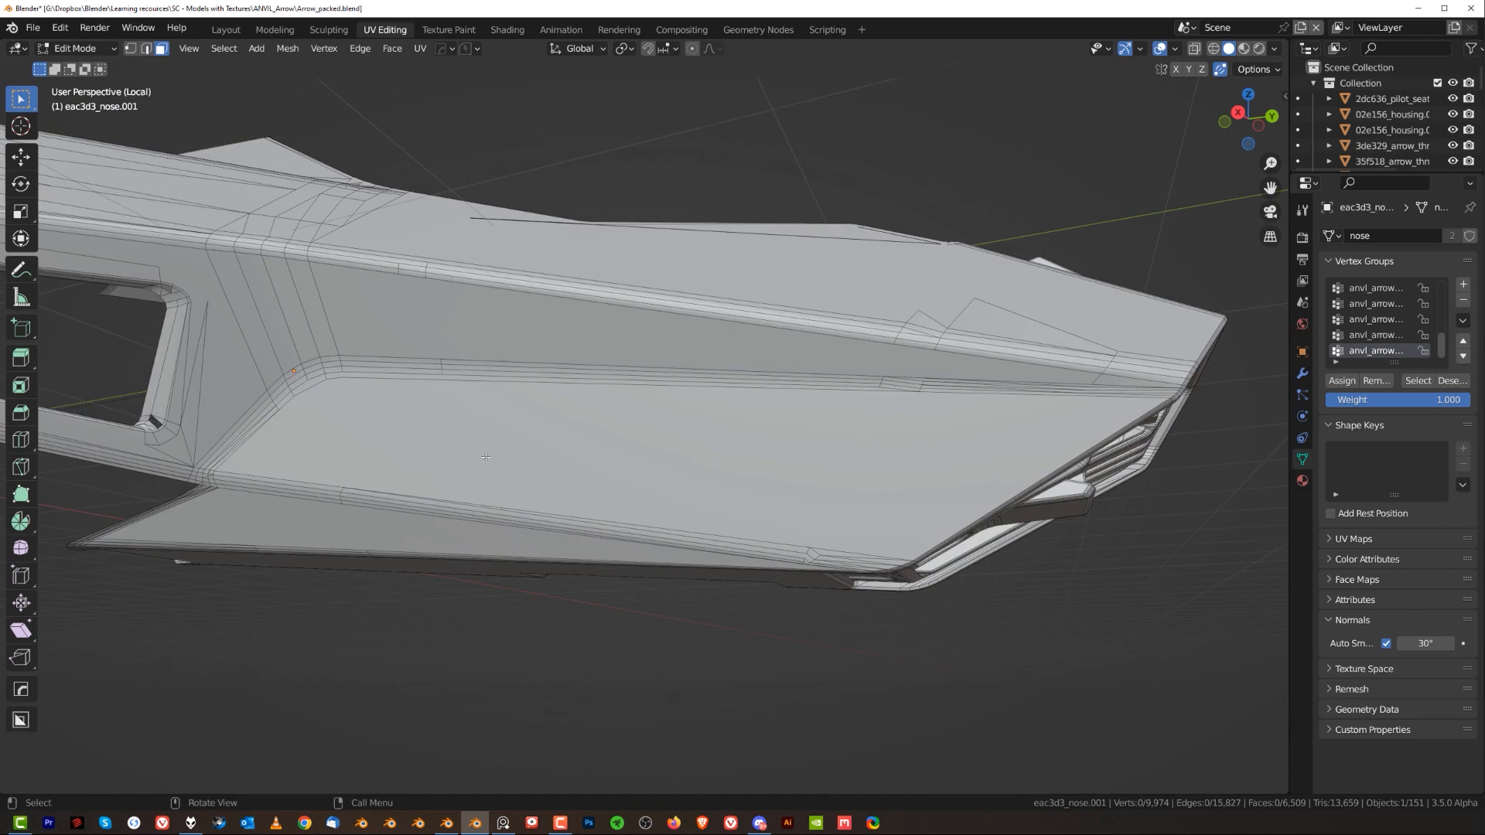
{"action": "middle_click_drag", "start_coordinate": [531, 427], "coordinate": [1146, 447]}
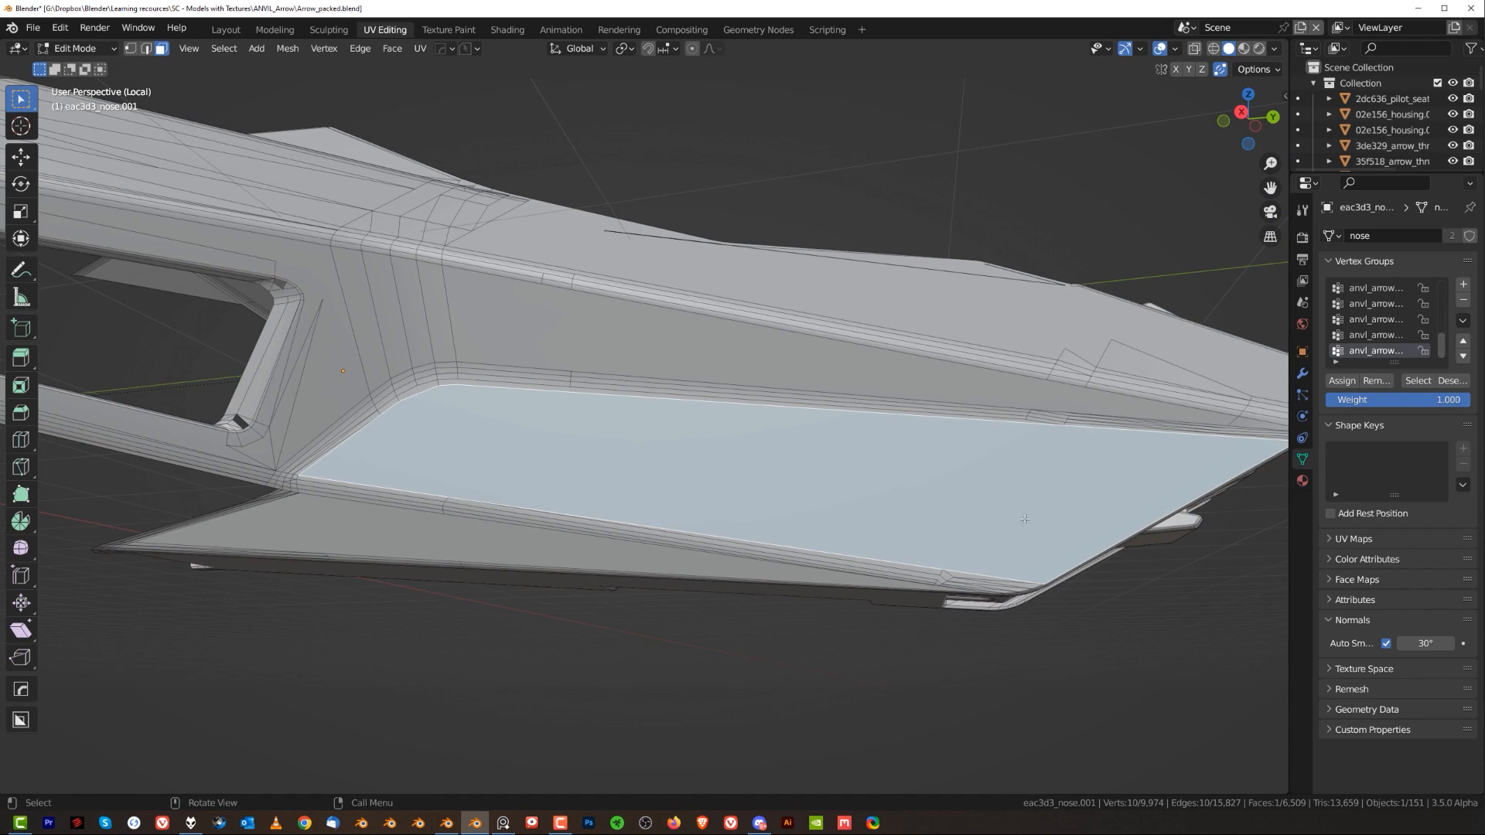
{"action": "middle_click_drag", "start_coordinate": [758, 359], "coordinate": [964, 389]}
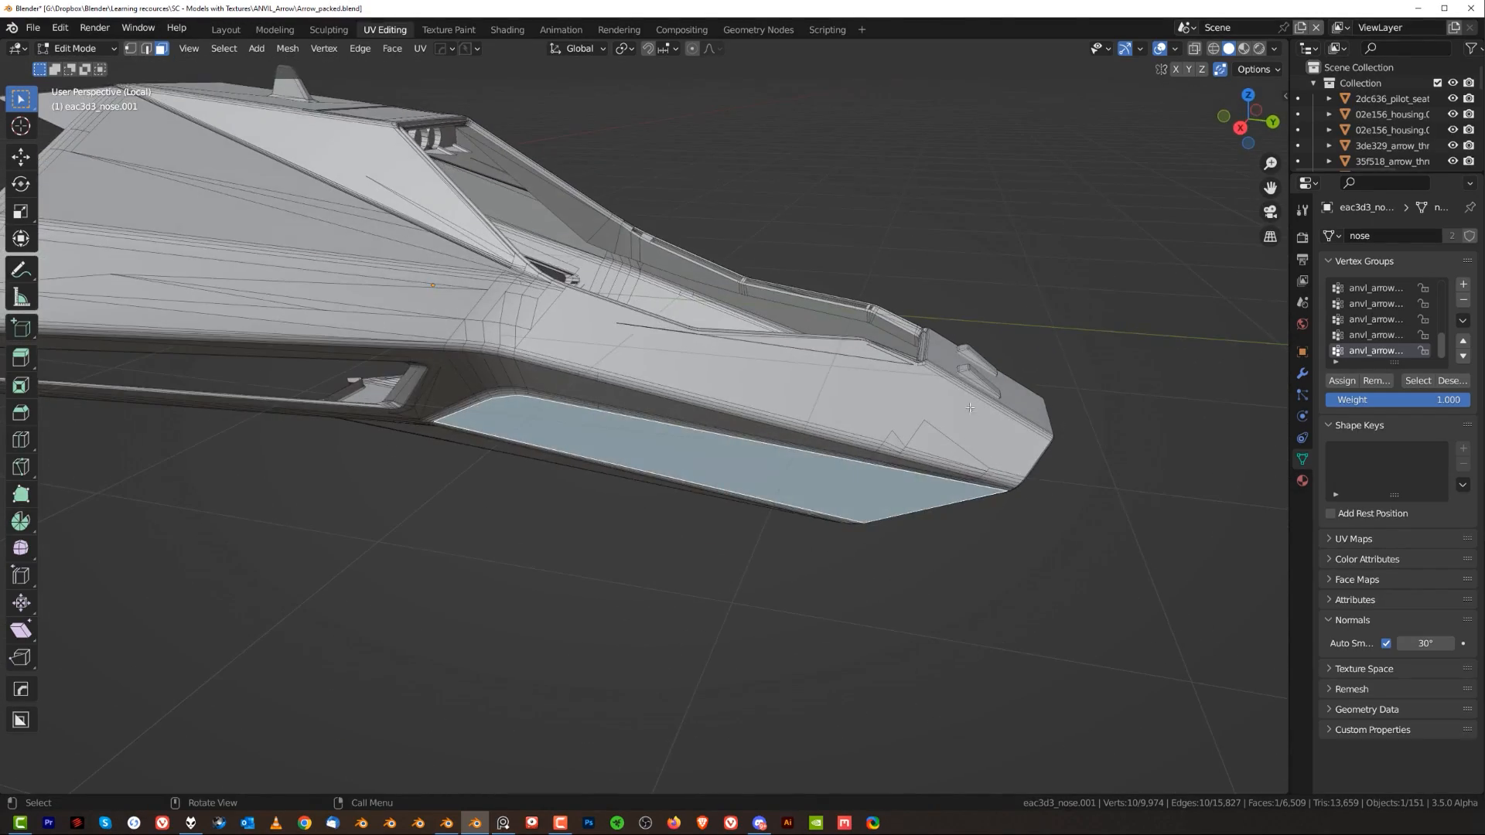
{"action": "key", "text": "Tab"}
{"action": "key", "text": "KP_Divide"}
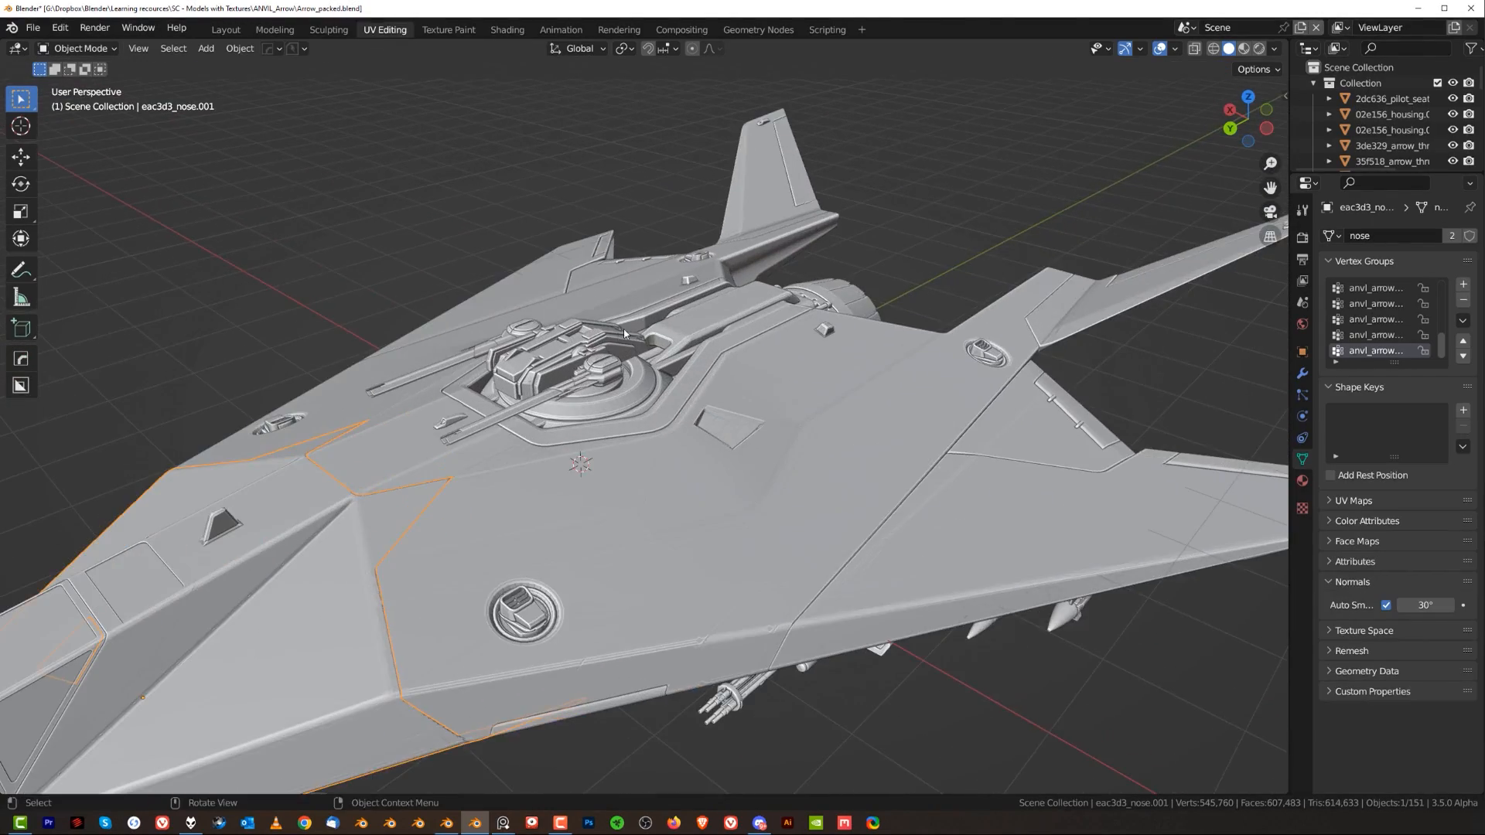
- Open the left wing mesh in Edit Mode and examine the gun mounted beneath it
{"action": "middle_click_drag", "start_coordinate": [618, 338], "coordinate": [329, 394], "text": "shift"}
{"action": "middle_click_drag", "start_coordinate": [805, 433], "coordinate": [1006, 210], "text": "shift"}
{"action": "scroll", "coordinate": [646, 355], "scroll_direction": "up", "scroll_amount": 2}
{"action": "middle_click_drag", "start_coordinate": [646, 351], "coordinate": [688, 344]}
{"action": "left_click", "coordinate": [666, 392]}
{"action": "key", "text": "Tab"}
{"action": "scroll", "coordinate": [666, 393], "scroll_direction": "up", "scroll_amount": 3}
{"action": "middle_click_drag", "start_coordinate": [685, 412], "coordinate": [573, 363], "text": "shift"}
{"action": "scroll", "coordinate": [573, 363], "scroll_direction": "up", "scroll_amount": 1}
{"action": "middle_click_drag", "start_coordinate": [655, 319], "coordinate": [523, 370], "text": "shift"}
{"action": "scroll", "coordinate": [523, 371], "scroll_direction": "up", "scroll_amount": 1}
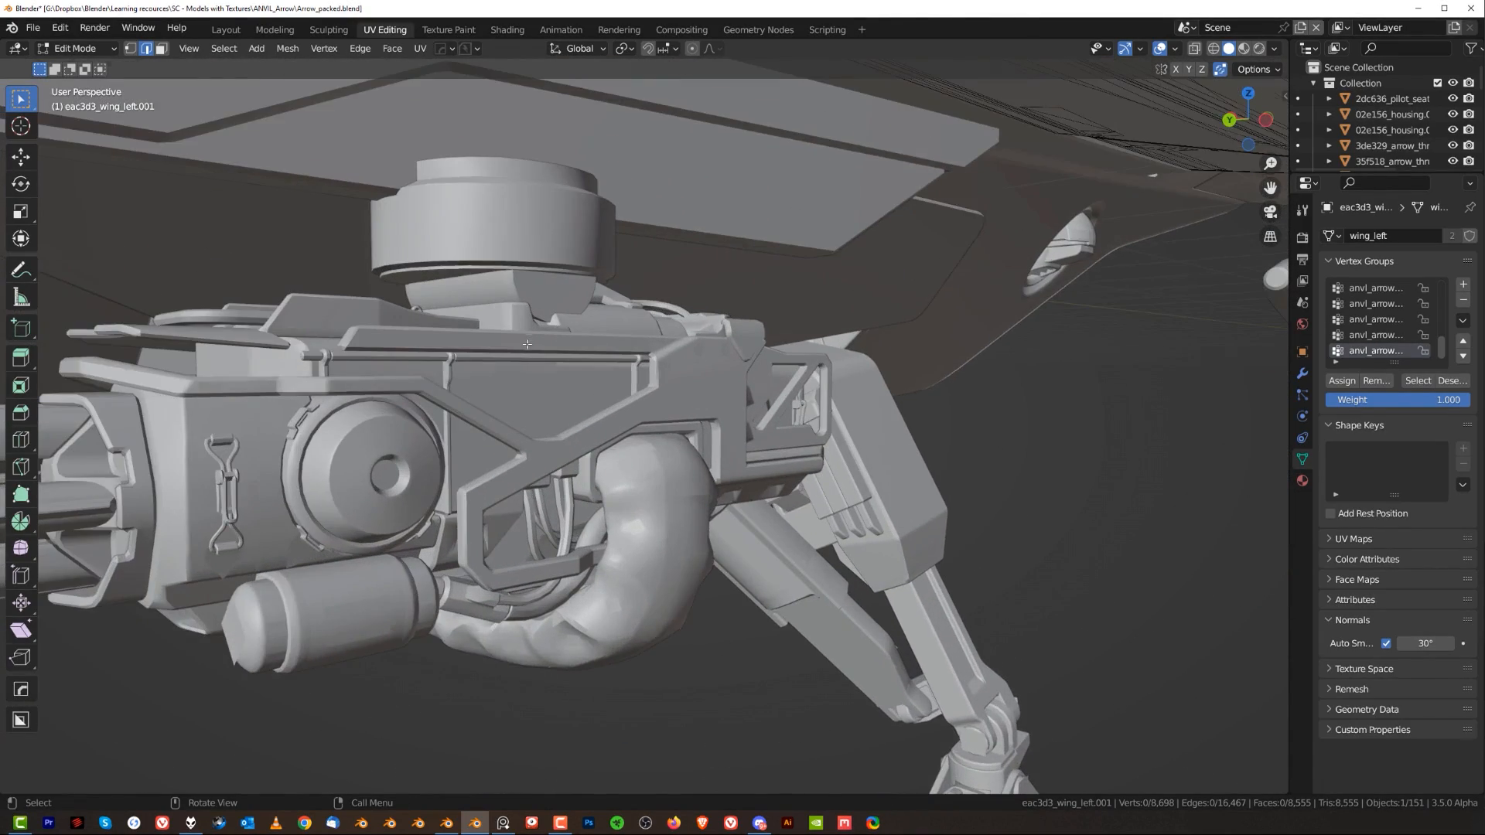
{"action": "scroll", "coordinate": [527, 343], "scroll_direction": "up", "scroll_amount": 1}
- Isolate the core mesh of the underwing gun in local view and set its Auto Smooth angle to 60°
{"action": "key", "text": "Tab"}
{"action": "left_click", "coordinate": [527, 328]}
{"action": "key", "text": "slash"}
{"action": "middle_click_drag", "start_coordinate": [527, 329], "coordinate": [673, 441]}
{"action": "scroll", "coordinate": [772, 433], "scroll_direction": "up", "scroll_amount": 1}
{"action": "scroll", "coordinate": [658, 433], "scroll_direction": "up", "scroll_amount": 2}
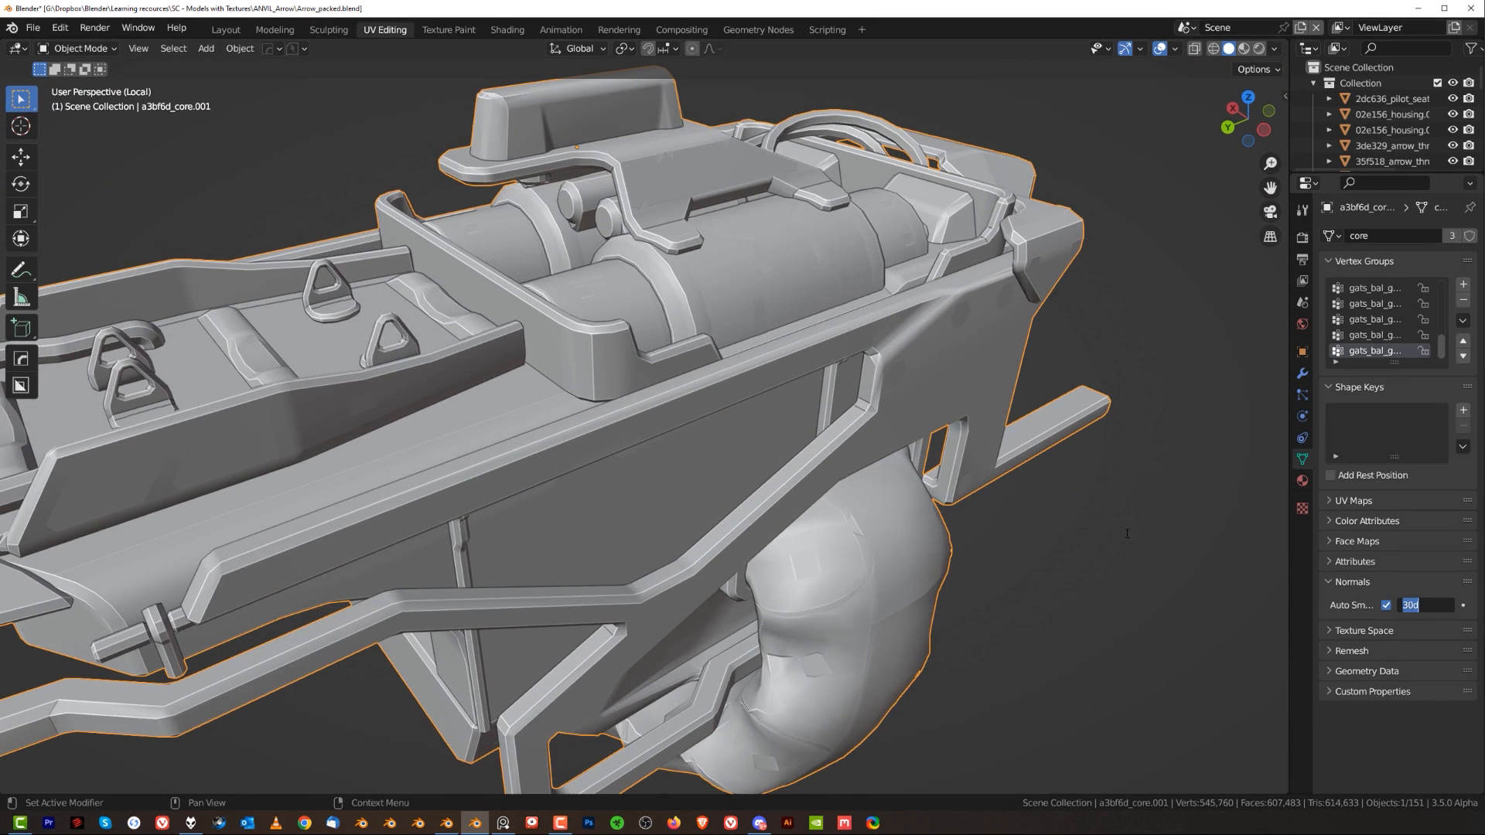
{"action": "type", "text": "60"}
{"action": "key", "text": "Return"}
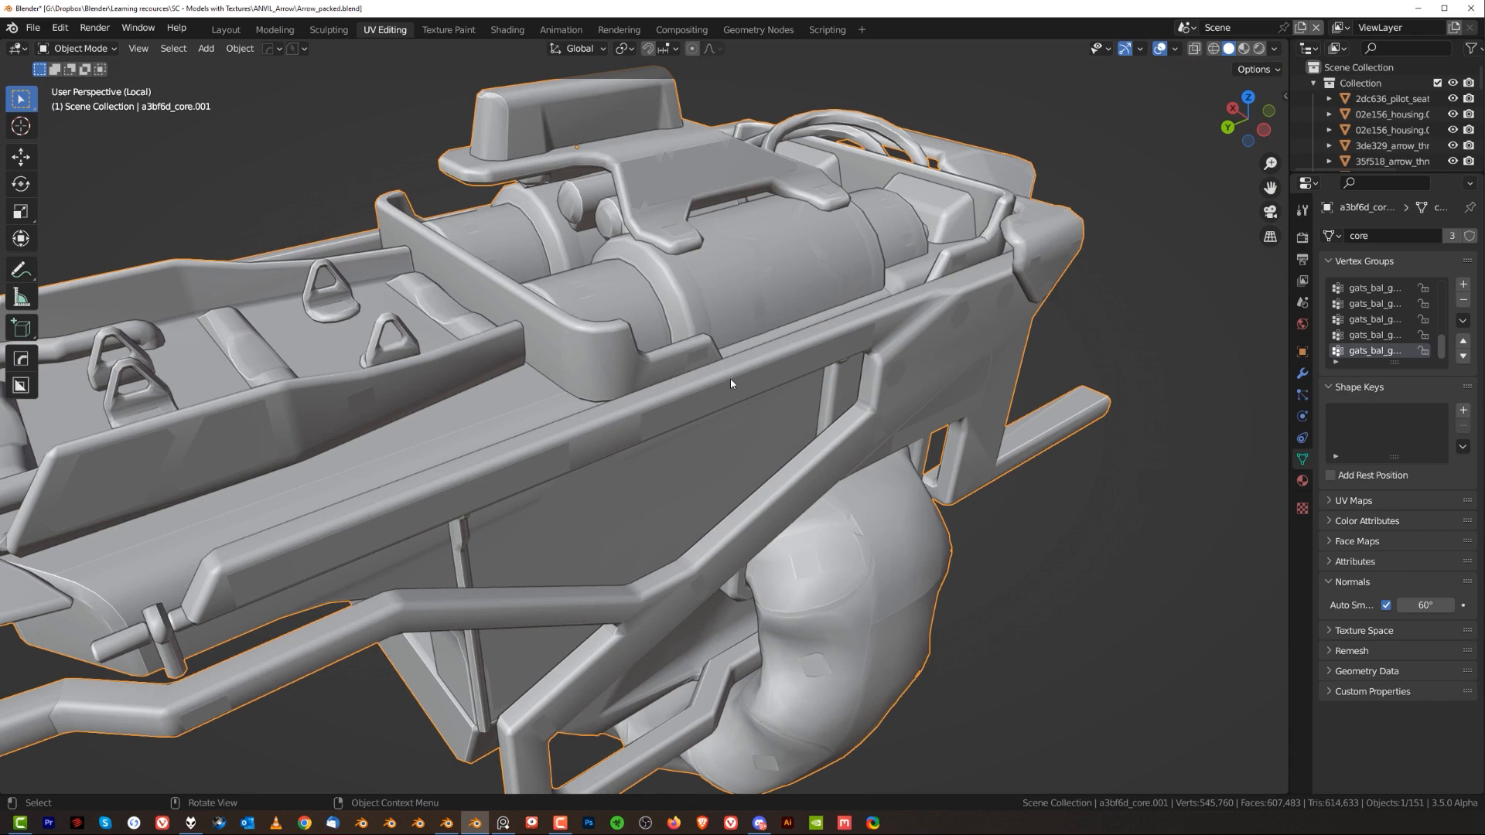
- Sharpen the gun core mesh with HardOps and convert all its triangles to quads
{"action": "key", "text": "q"}
{"action": "left_click", "coordinate": [734, 306]}
{"action": "middle_click_drag", "start_coordinate": [515, 454], "coordinate": [716, 436]}
{"action": "scroll", "coordinate": [718, 446], "scroll_direction": "up", "scroll_amount": 2}
{"action": "key", "text": "Tab"}
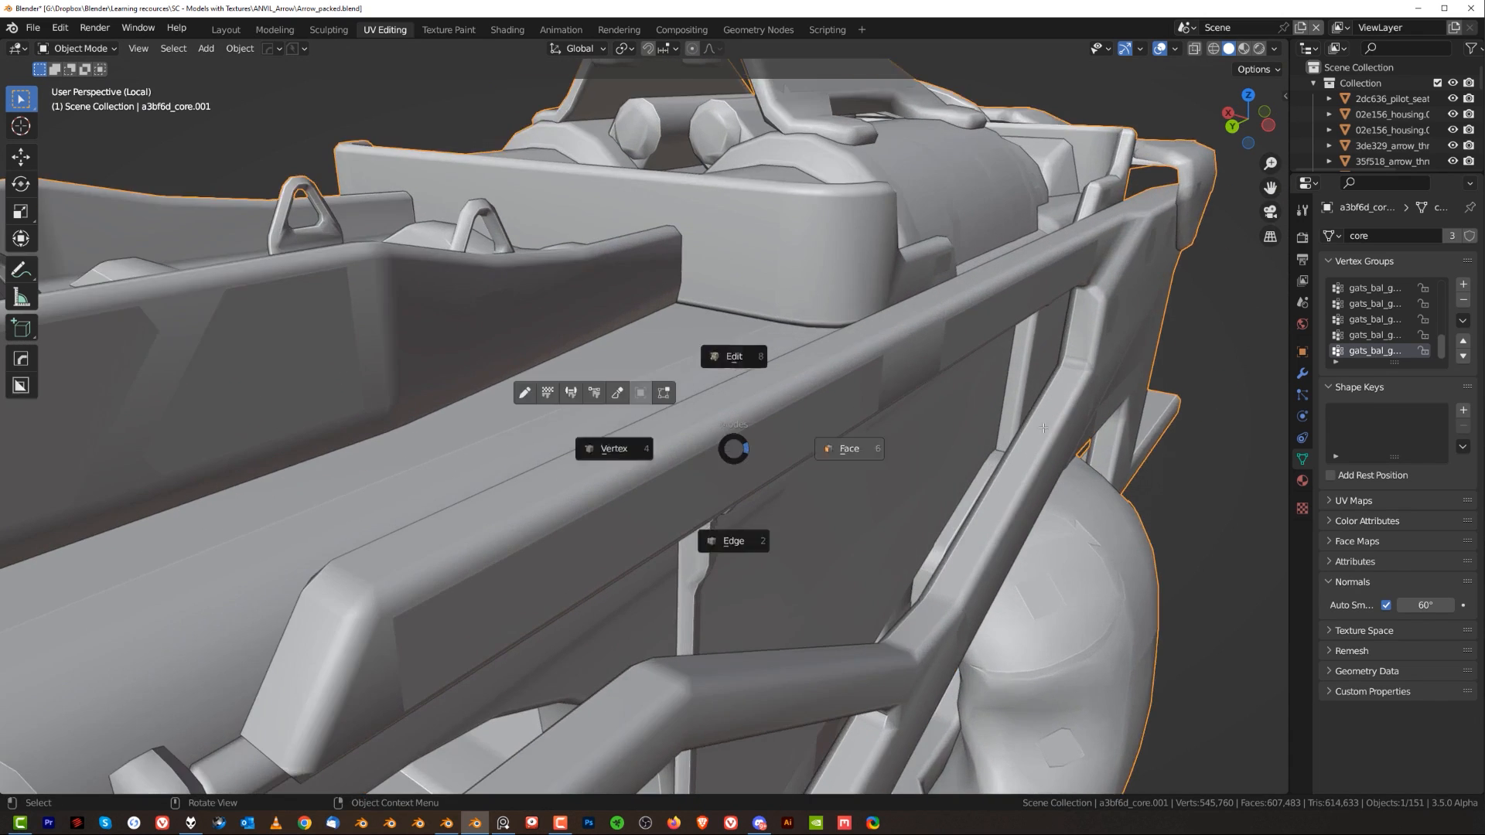
{"action": "left_click", "coordinate": [825, 441]}
{"action": "middle_click_drag", "start_coordinate": [825, 438], "coordinate": [787, 378], "text": "shift"}
{"action": "key", "text": "a"}
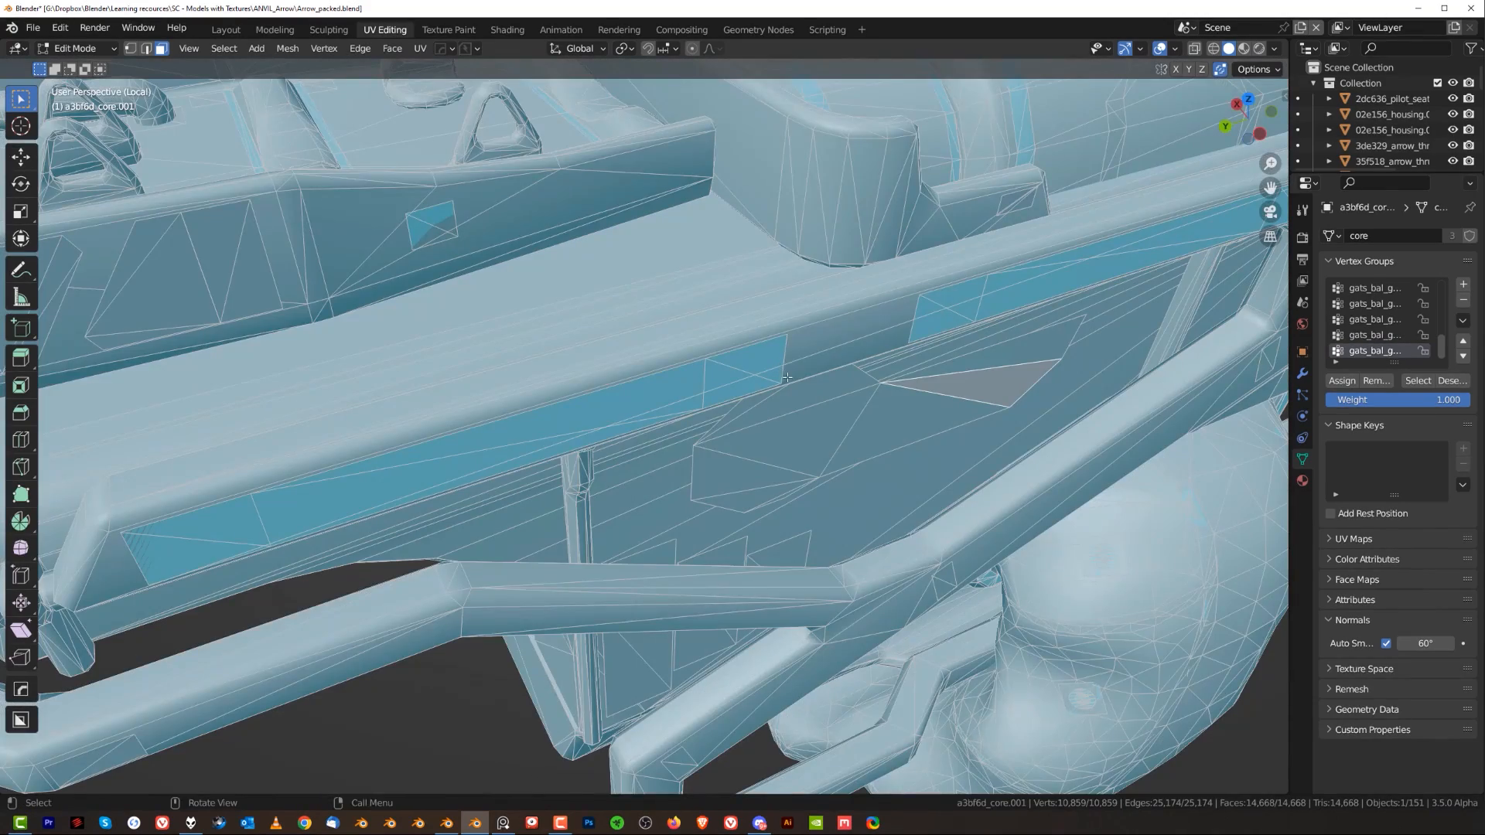
{"action": "key", "text": "Tab"}
- Simplify the gun core mesh with the HardOps Clean Mesh operation and open it in Edit Mode
{"action": "key", "text": "q"}
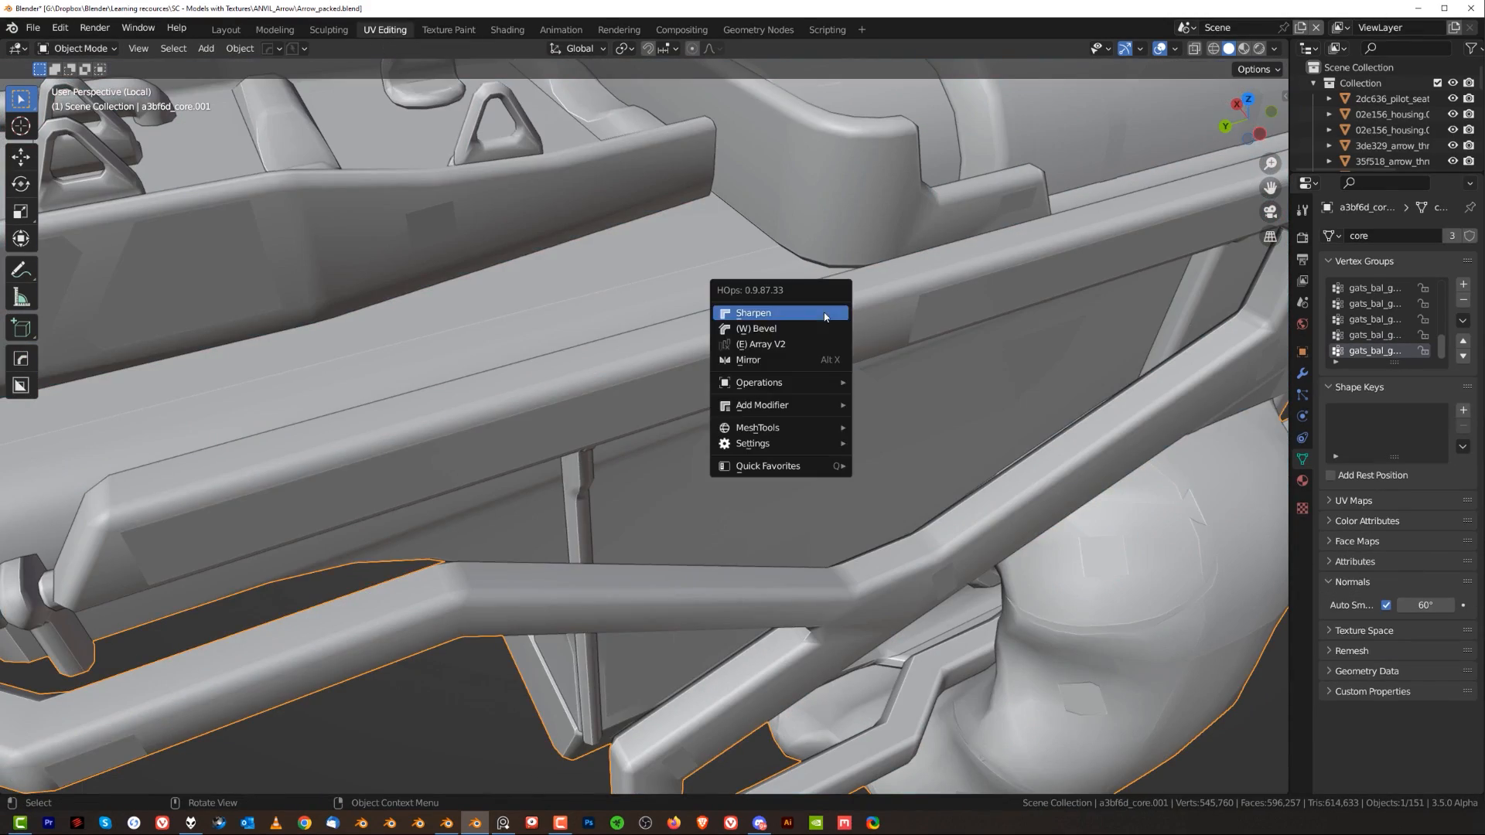
{"action": "mouse_move", "coordinate": [835, 383]}
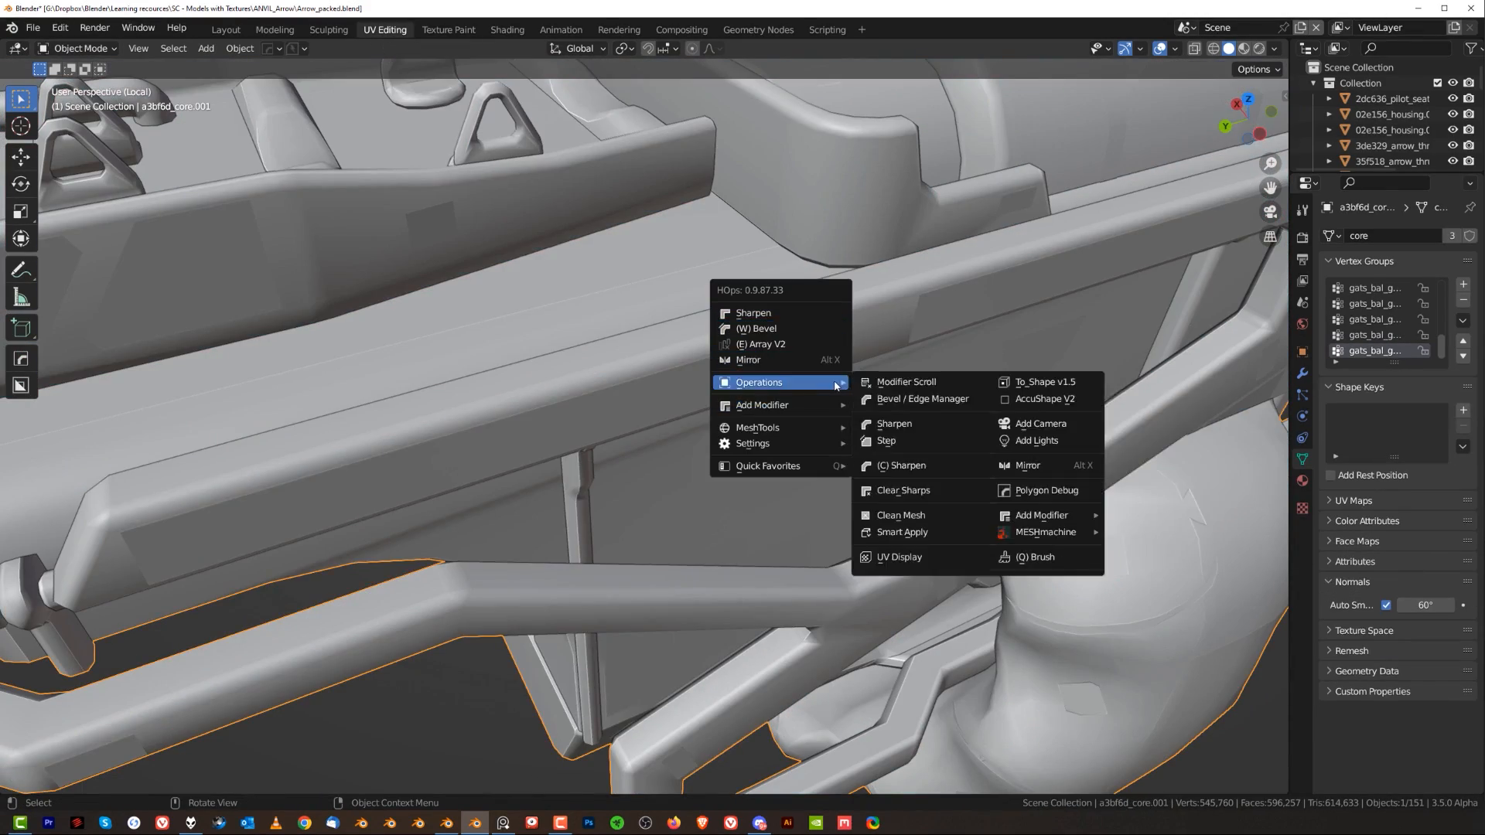
{"action": "left_click", "coordinate": [974, 517]}
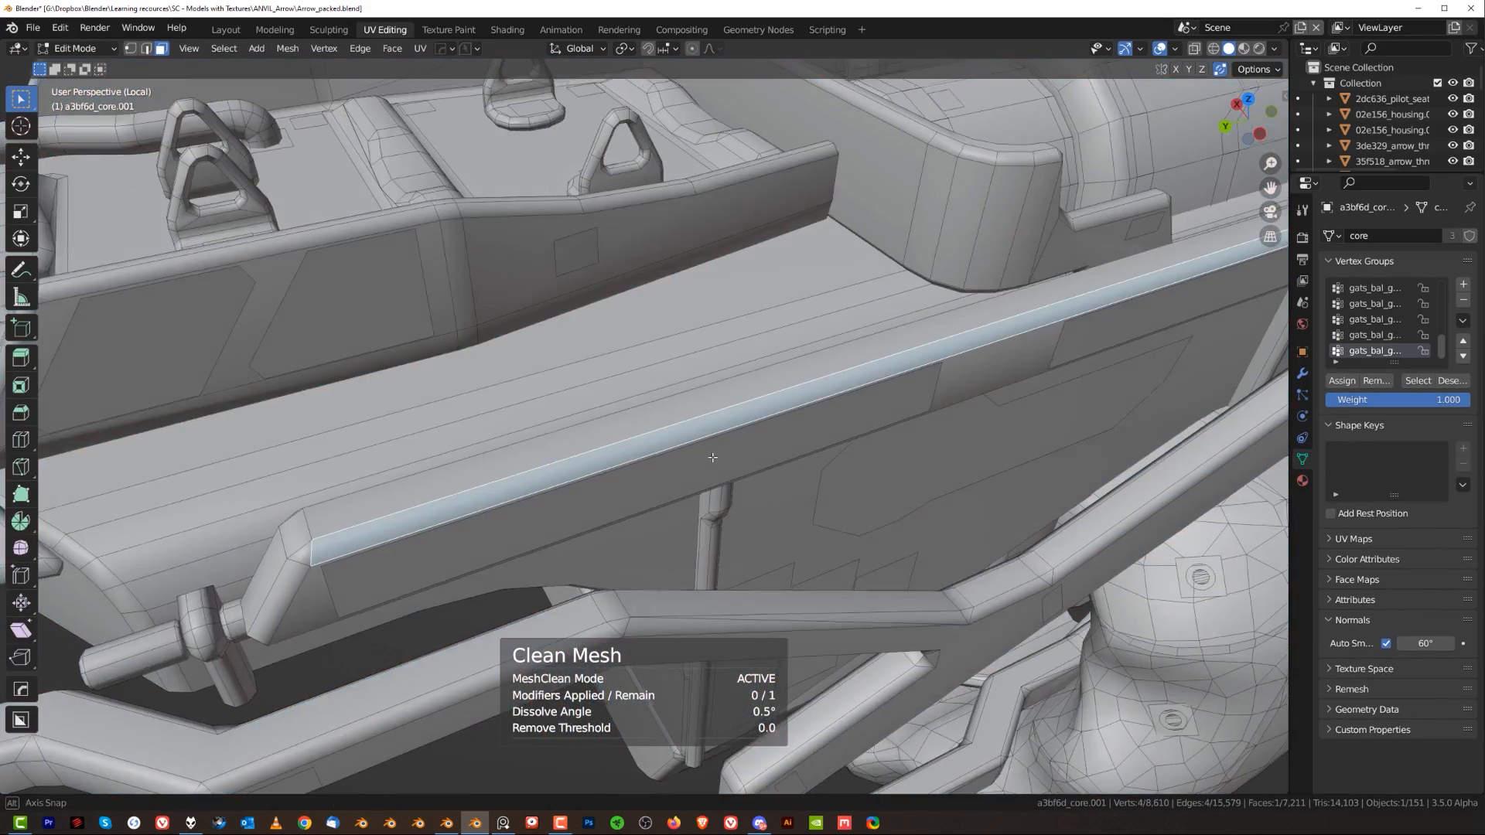
- Select the bevel faces along the gun's side rail, its angled end and the rail junction to examine their topology
{"action": "middle_click_drag", "start_coordinate": [712, 457], "coordinate": [519, 546]}
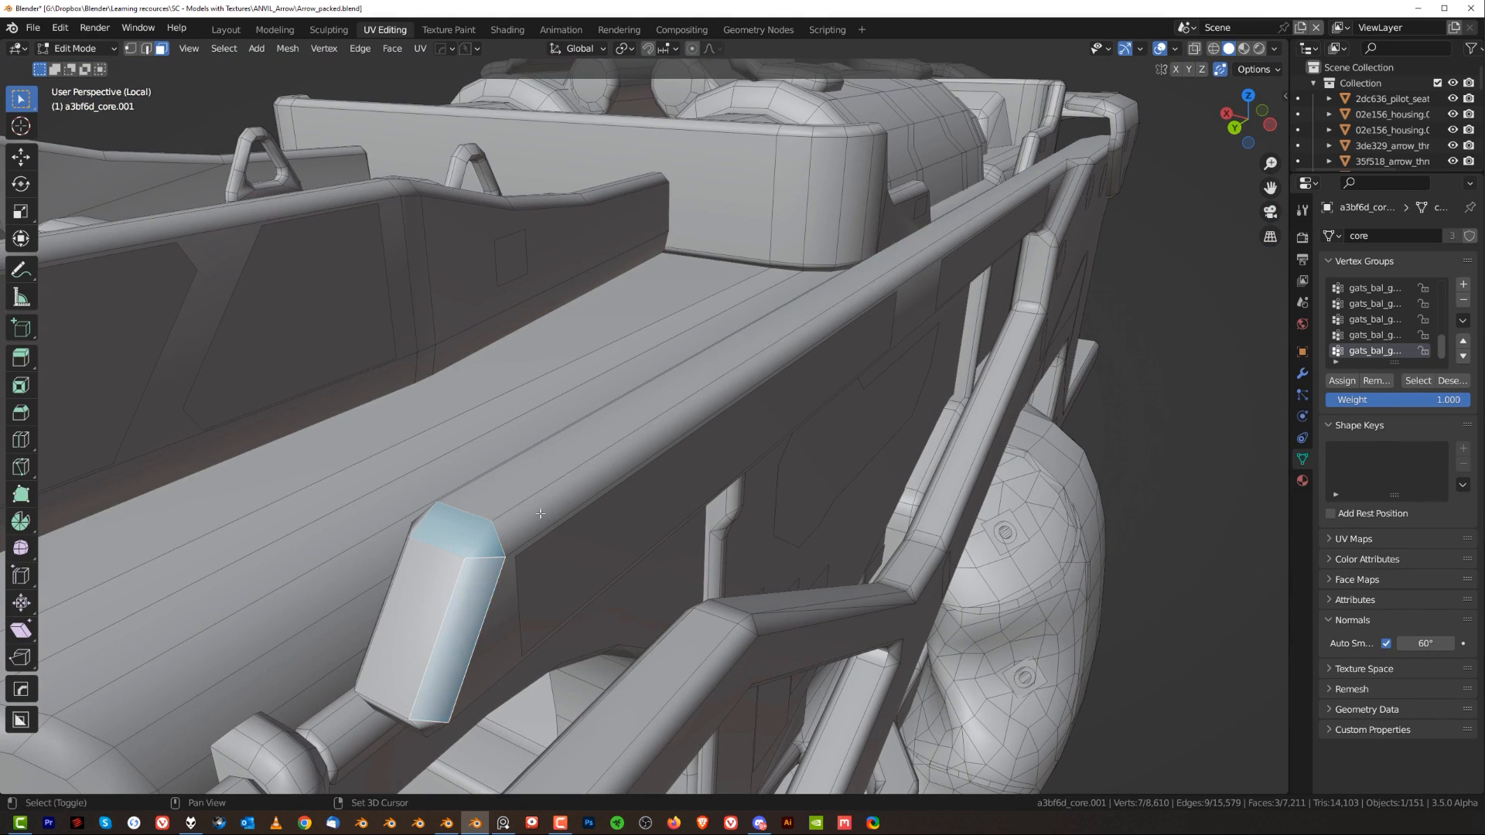
{"action": "mouse_move", "coordinate": [789, 422]}
{"action": "middle_mouse_down"}
{"action": "mouse_move", "coordinate": [805, 364]}
{"action": "mouse_move", "coordinate": [788, 389]}
{"action": "mouse_move", "coordinate": [688, 417]}
{"action": "mouse_move", "coordinate": [794, 421]}
{"action": "middle_mouse_up"}
{"action": "left_click", "coordinate": [794, 421]}
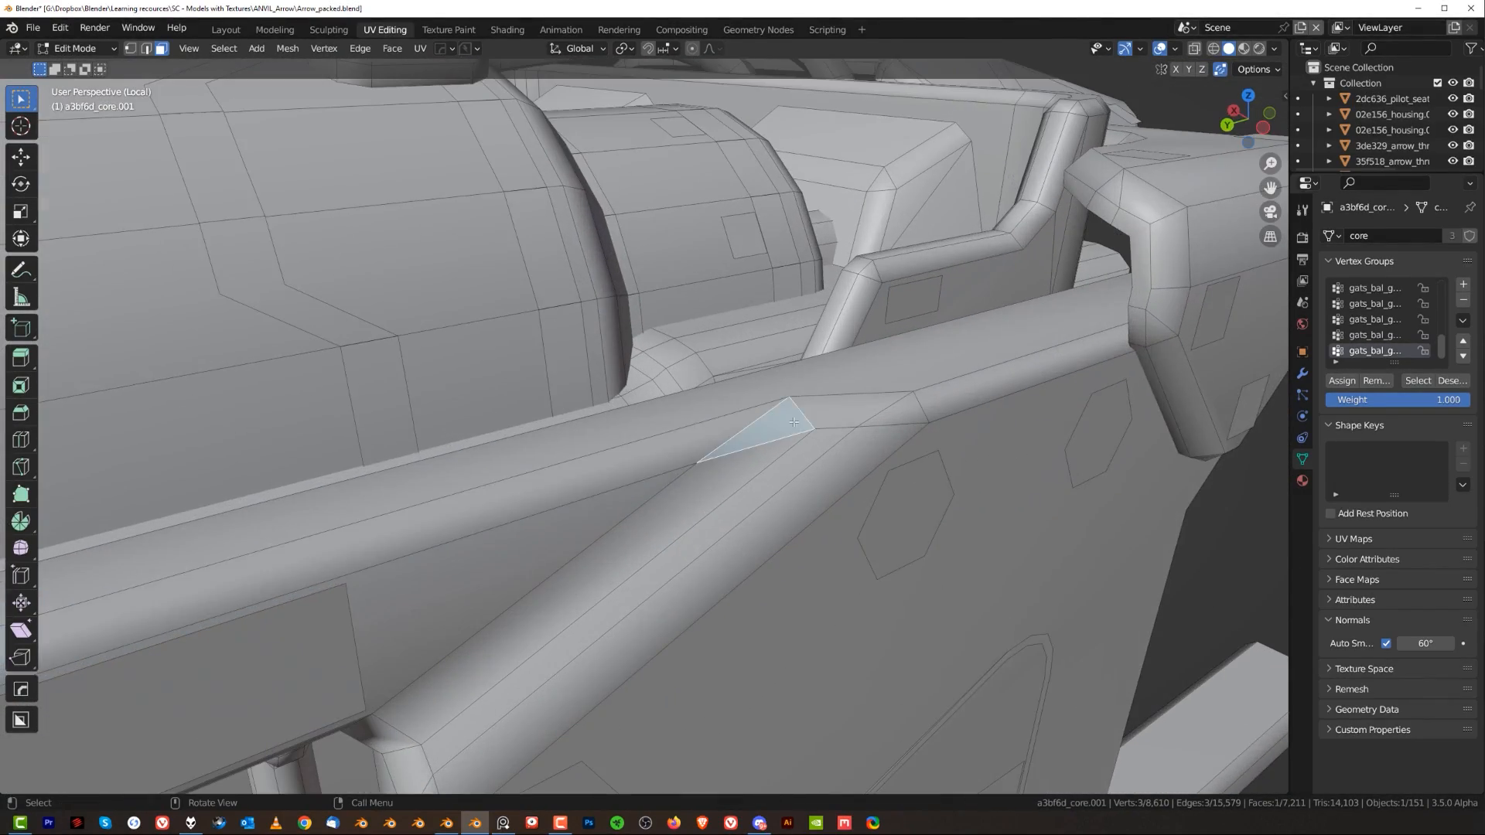
- Examine the bevelled corners of the bent frame bar on the gun's lower side in Edit Mode
{"action": "key", "text": "Tab"}
{"action": "scroll", "coordinate": [837, 245], "scroll_direction": "down", "scroll_amount": 5}
{"action": "middle_click_drag", "start_coordinate": [820, 355], "coordinate": [1144, 257], "text": "shift"}
{"action": "scroll", "coordinate": [410, 513], "scroll_direction": "down", "scroll_amount": 2}
{"action": "middle_click_drag", "start_coordinate": [415, 534], "coordinate": [917, 313], "text": "shift"}
{"action": "scroll", "coordinate": [618, 440], "scroll_direction": "up", "scroll_amount": 3}
{"action": "scroll", "coordinate": [550, 417], "scroll_direction": "down", "scroll_amount": 4}
{"action": "scroll", "coordinate": [726, 484], "scroll_direction": "up", "scroll_amount": 3}
{"action": "scroll", "coordinate": [740, 516], "scroll_direction": "up", "scroll_amount": 2}
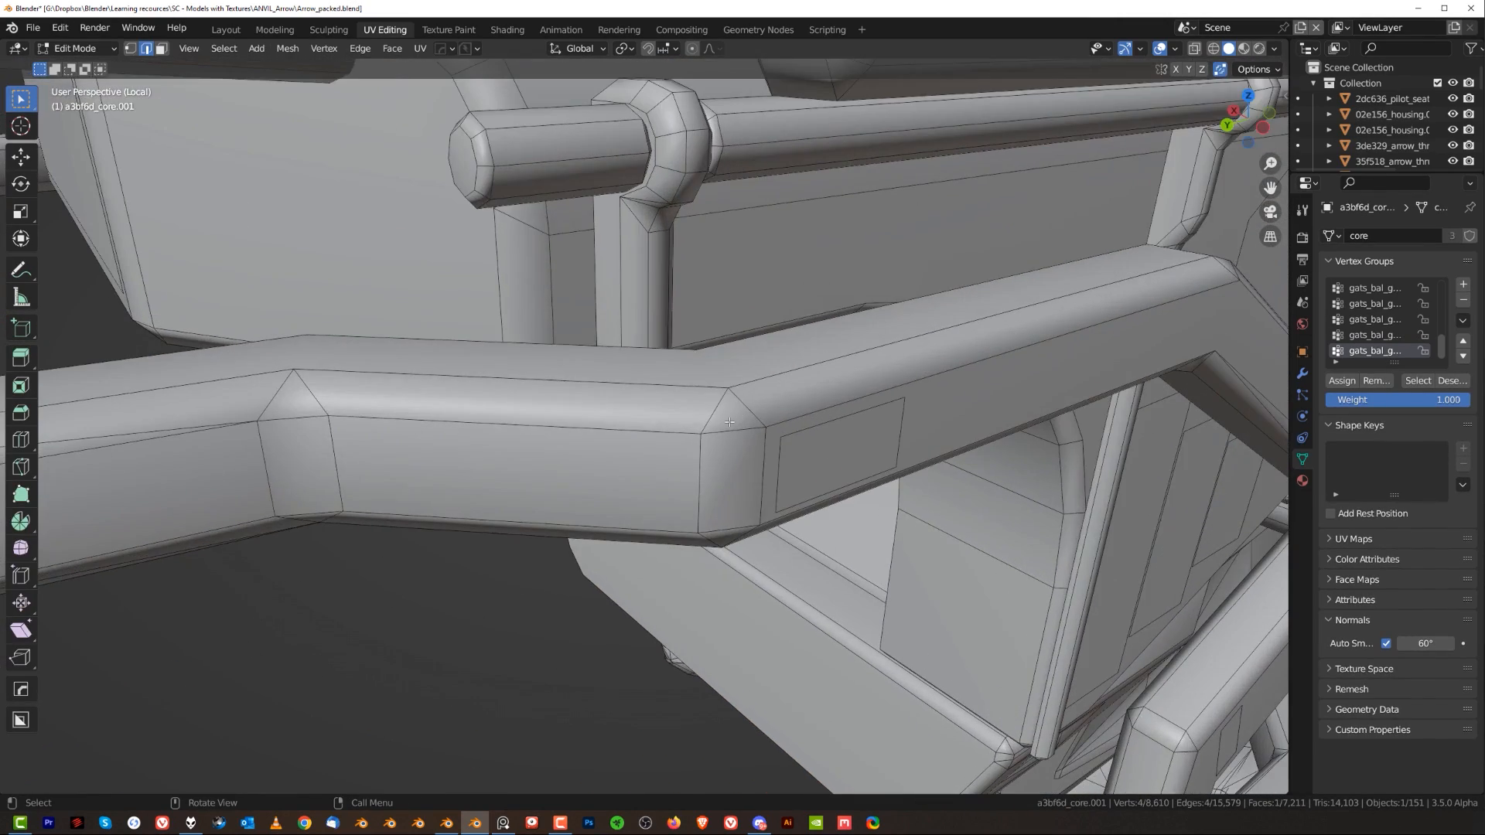
{"action": "left_click", "coordinate": [733, 432]}
- Return to Object Mode, add a cube beside the gun core and frame it in the view
{"action": "scroll", "coordinate": [734, 432], "scroll_direction": "down", "scroll_amount": 7}
{"action": "key", "text": "Tab"}
{"action": "left_click", "coordinate": [792, 153]}
{"action": "scroll", "coordinate": [851, 201], "scroll_direction": "down", "scroll_amount": 5}
{"action": "key", "text": "shift+a"}
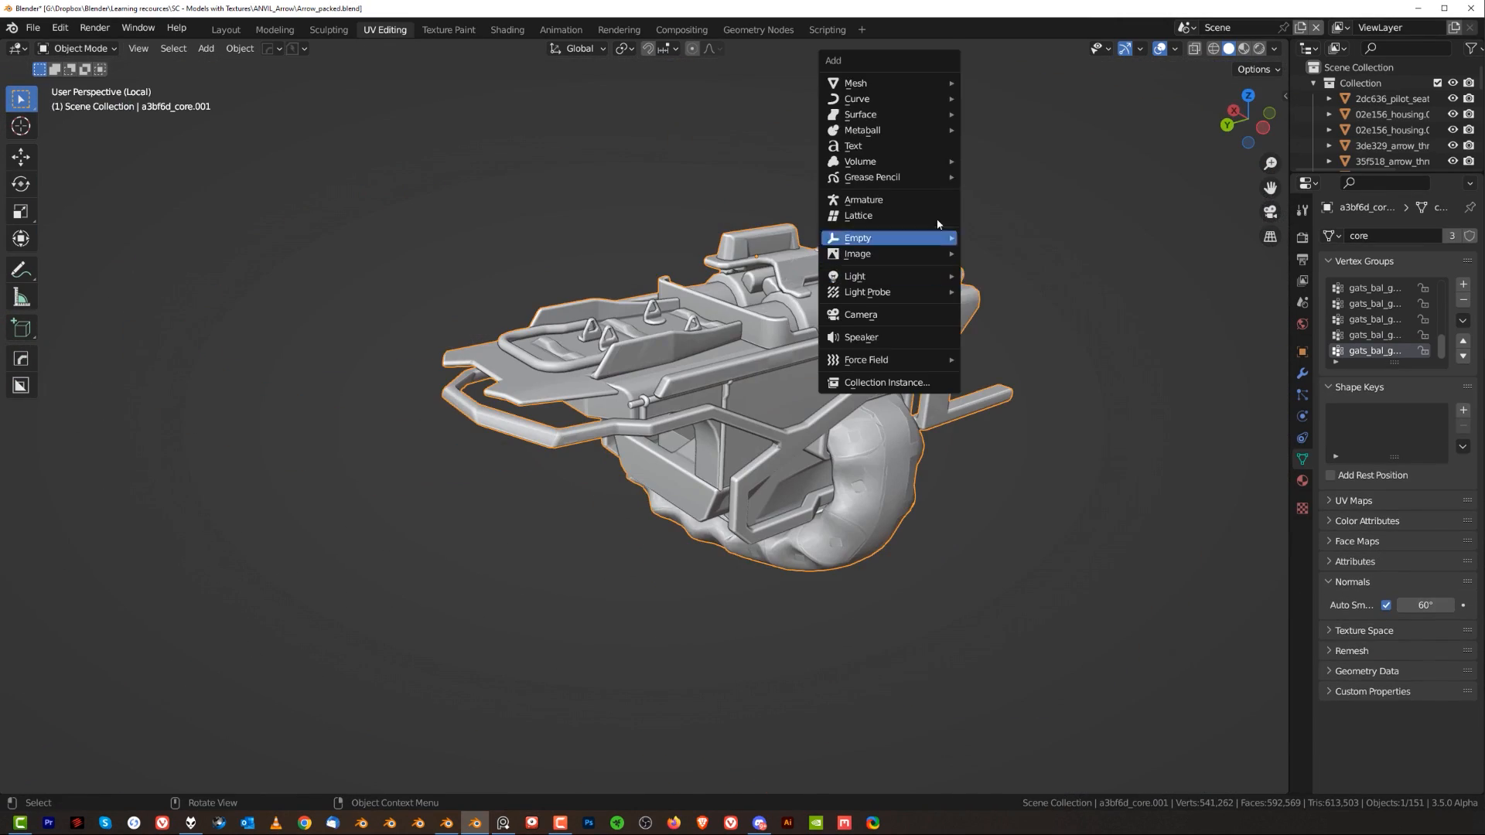
{"action": "left_click", "coordinate": [996, 114]}
{"action": "key", "text": "KP_Decimal"}
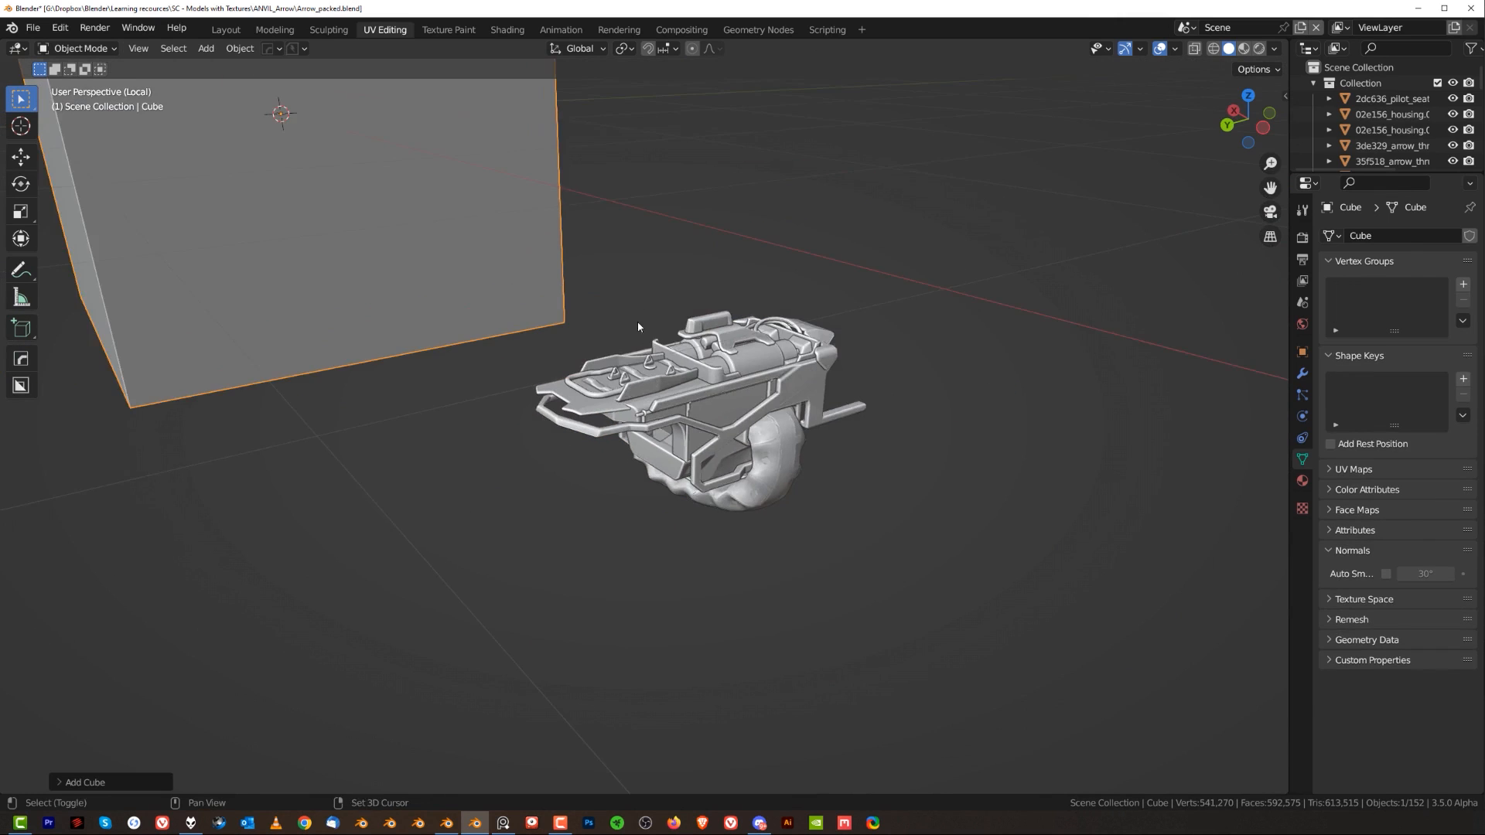
{"action": "scroll", "coordinate": [642, 377], "scroll_direction": "up", "scroll_amount": 5}
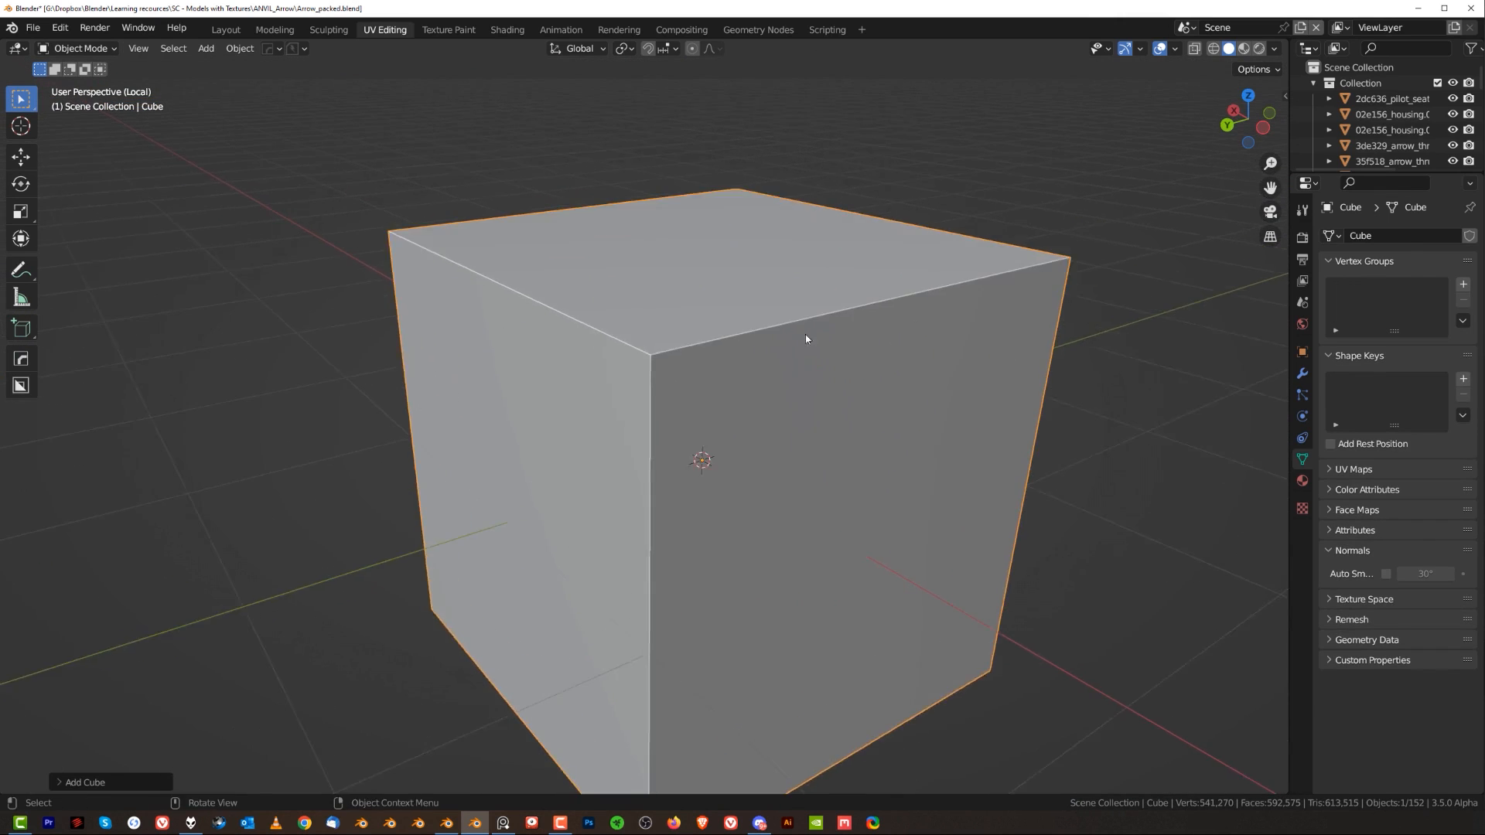
- Add a narrow HardOps bevel with 1 segment and a 30° angle limit to the cube
{"action": "key", "text": "q"}
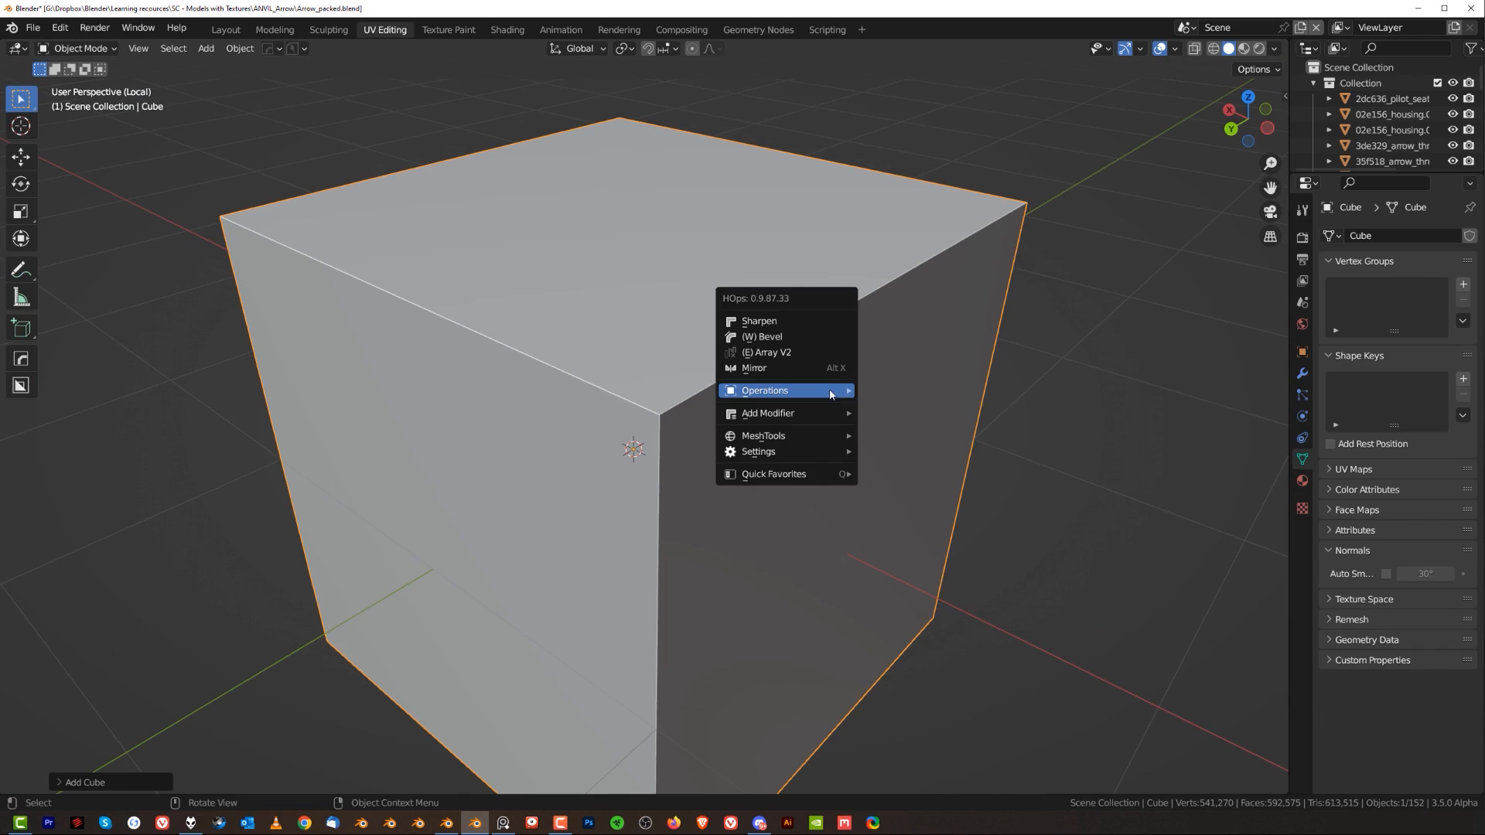
{"action": "left_click", "coordinate": [826, 337]}
{"action": "scroll", "coordinate": [820, 342], "scroll_direction": "down", "scroll_amount": 2}
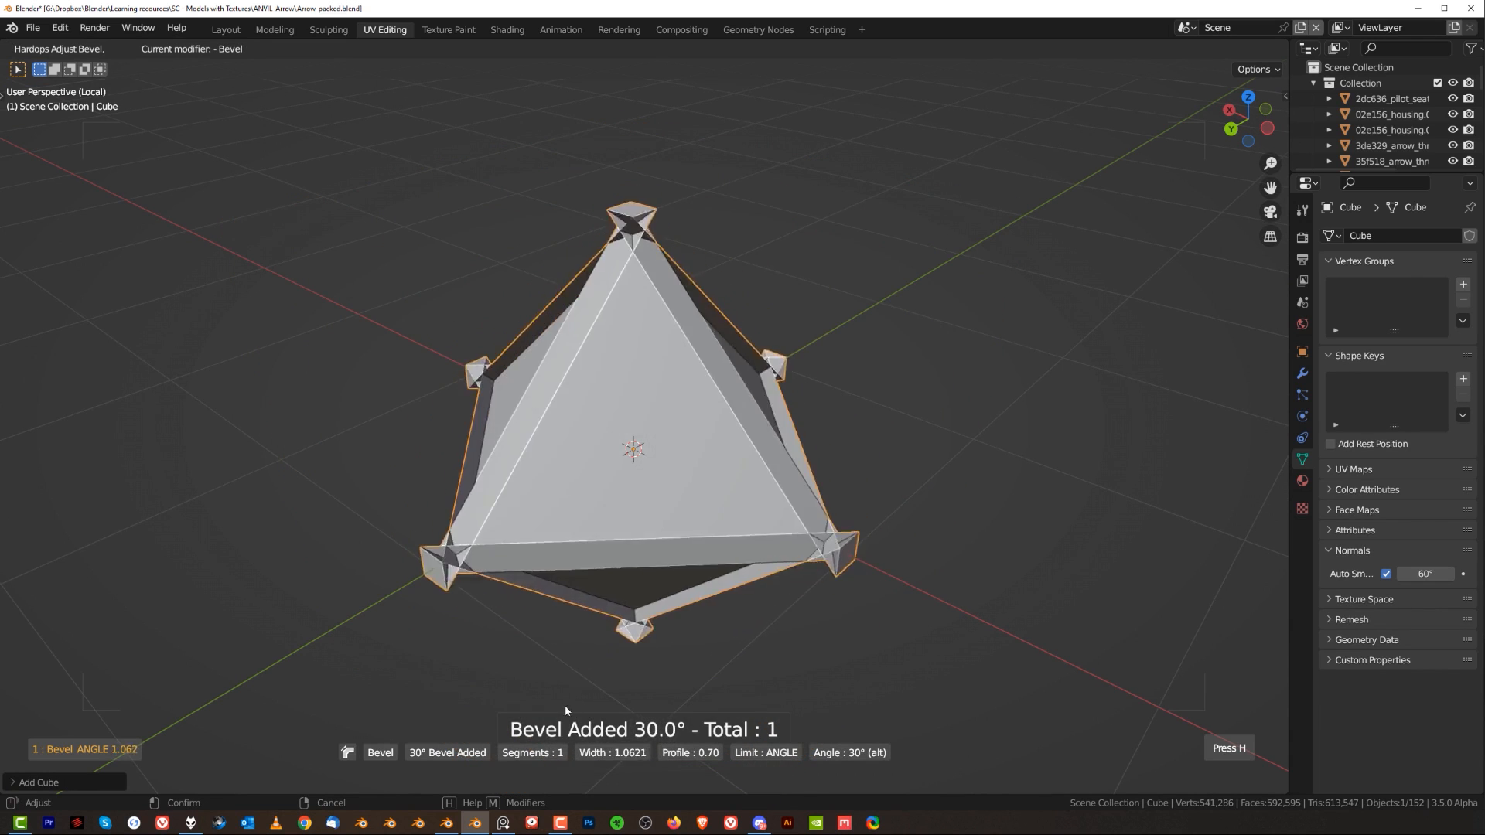
{"action": "left_click", "coordinate": [830, 469]}
{"action": "middle_click_drag", "start_coordinate": [830, 467], "coordinate": [856, 441]}
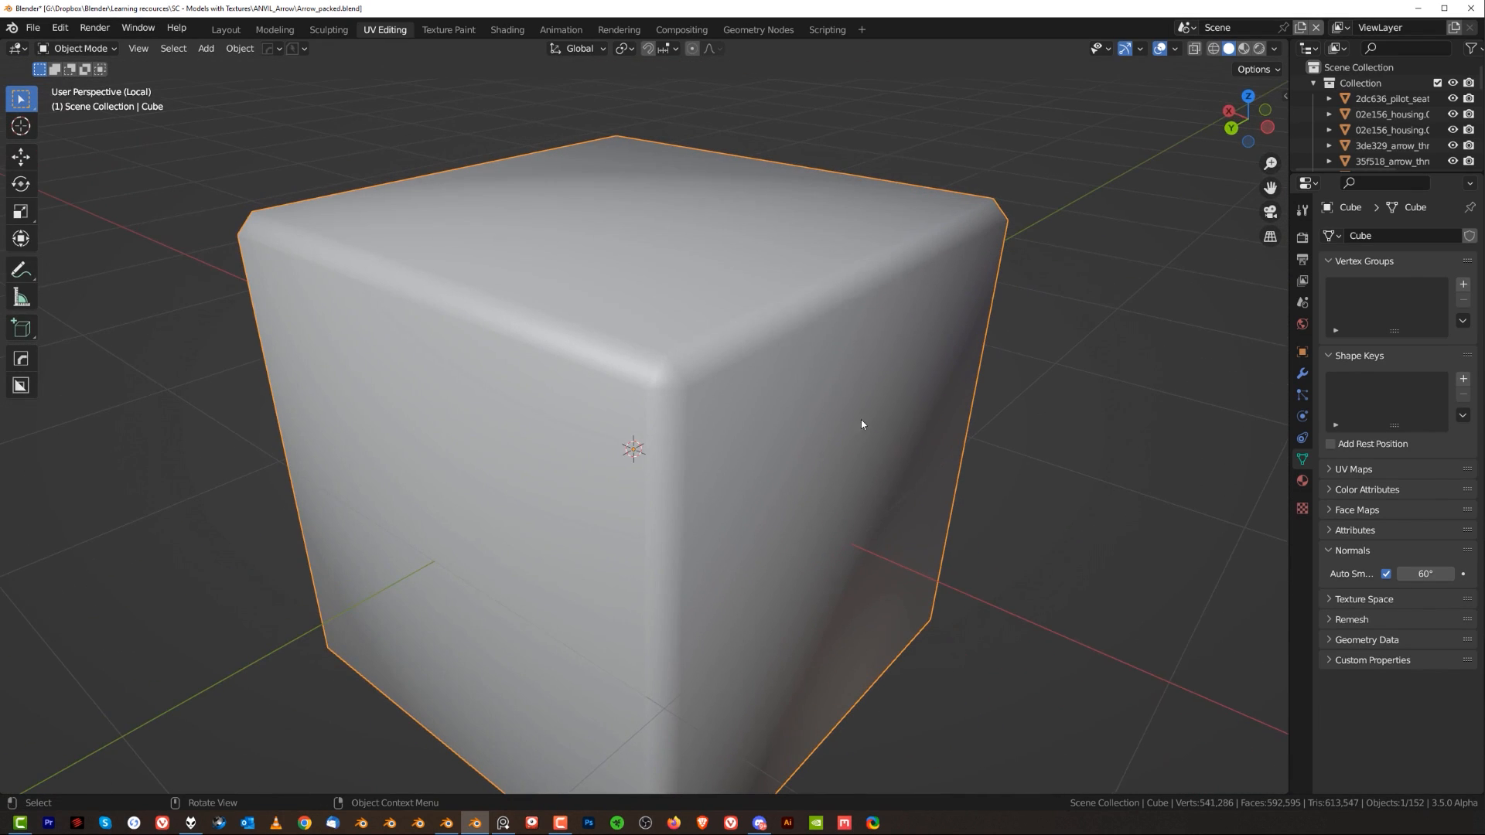
- Add a Weighted Normal modifier with Keep Sharp to the cube and review it together with the Bevel modifier's settings
{"action": "key", "text": "q"}
{"action": "left_click", "coordinate": [878, 296]}
{"action": "key", "text": "ctrl+grave"}
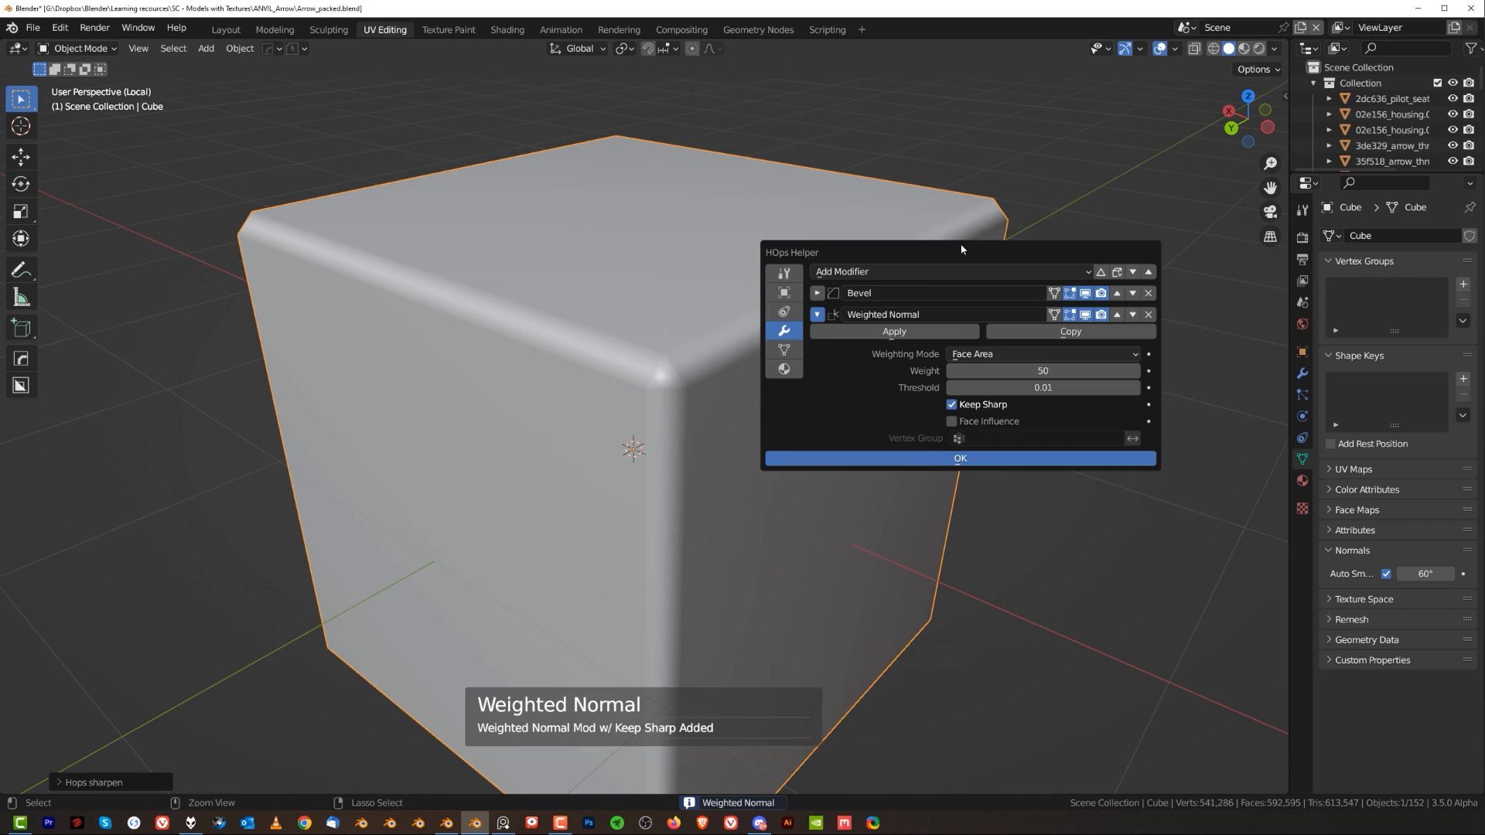
{"action": "left_click_drag", "start_coordinate": [940, 251], "coordinate": [1064, 169]}
{"action": "left_click", "coordinate": [941, 211]}
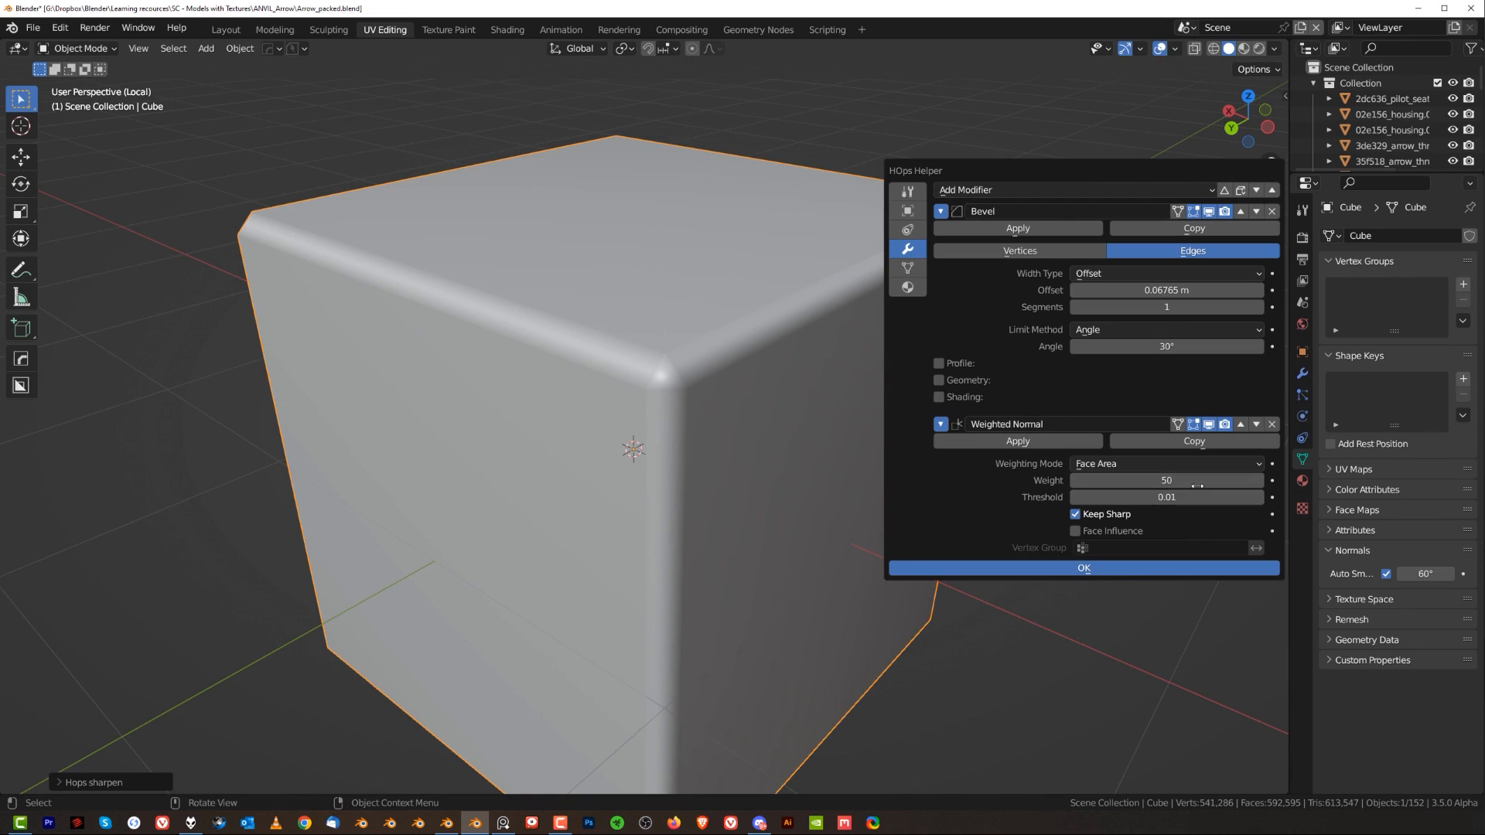
- Widen the cube's single-segment bevel to about 0.08 and sharpen the cube with a 30° auto smooth angle
{"action": "scroll", "coordinate": [810, 357], "scroll_direction": "up", "scroll_amount": 2}
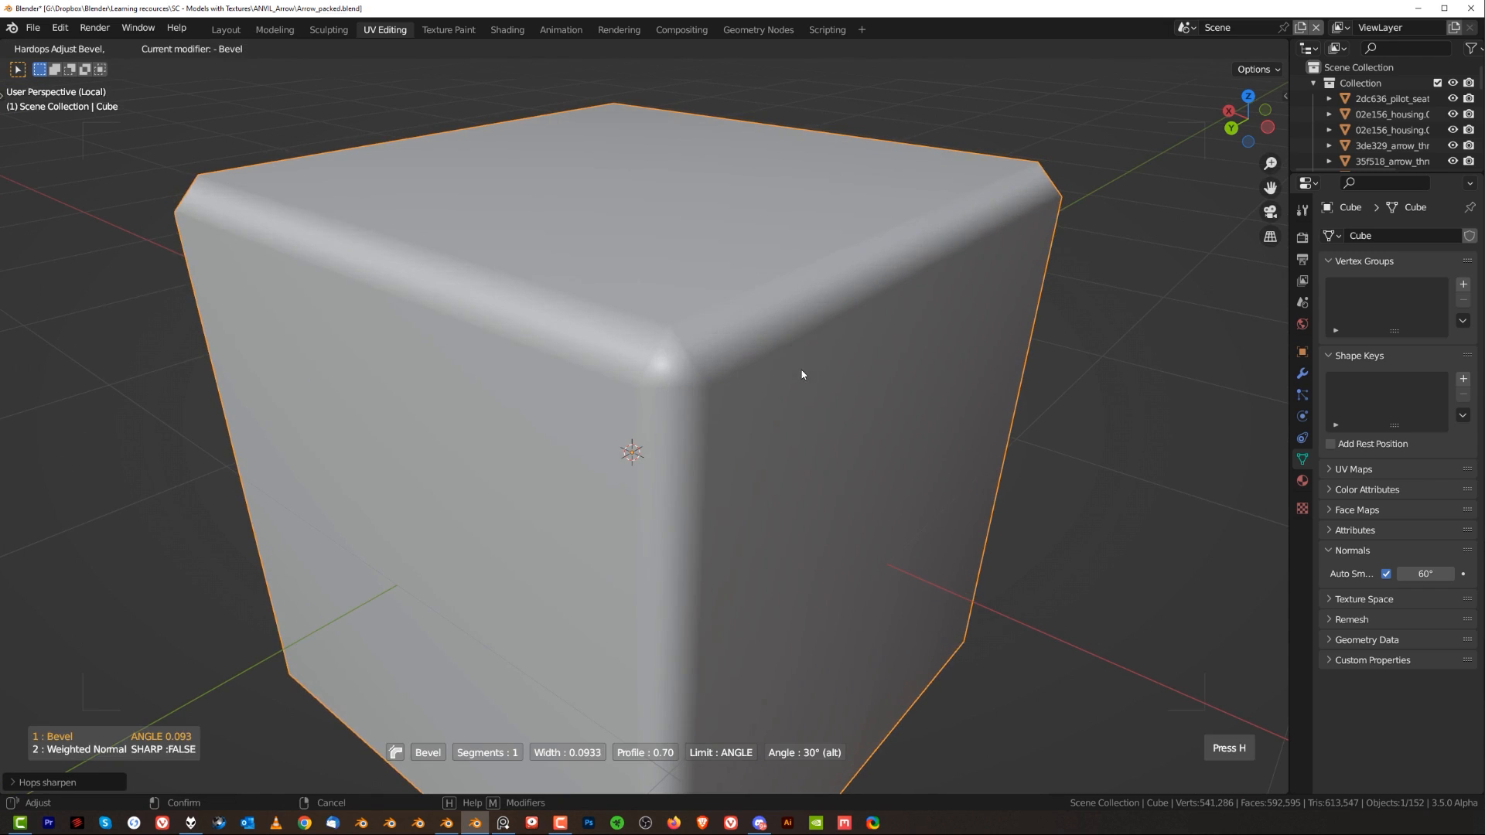
{"action": "left_click", "coordinate": [806, 371]}
{"action": "left_click", "coordinate": [814, 330]}
{"action": "key", "text": "Tab"}
{"action": "left_click", "coordinate": [931, 340]}
{"action": "key", "text": "Tab"}
{"action": "left_click", "coordinate": [928, 255]}
{"action": "key", "text": "q"}
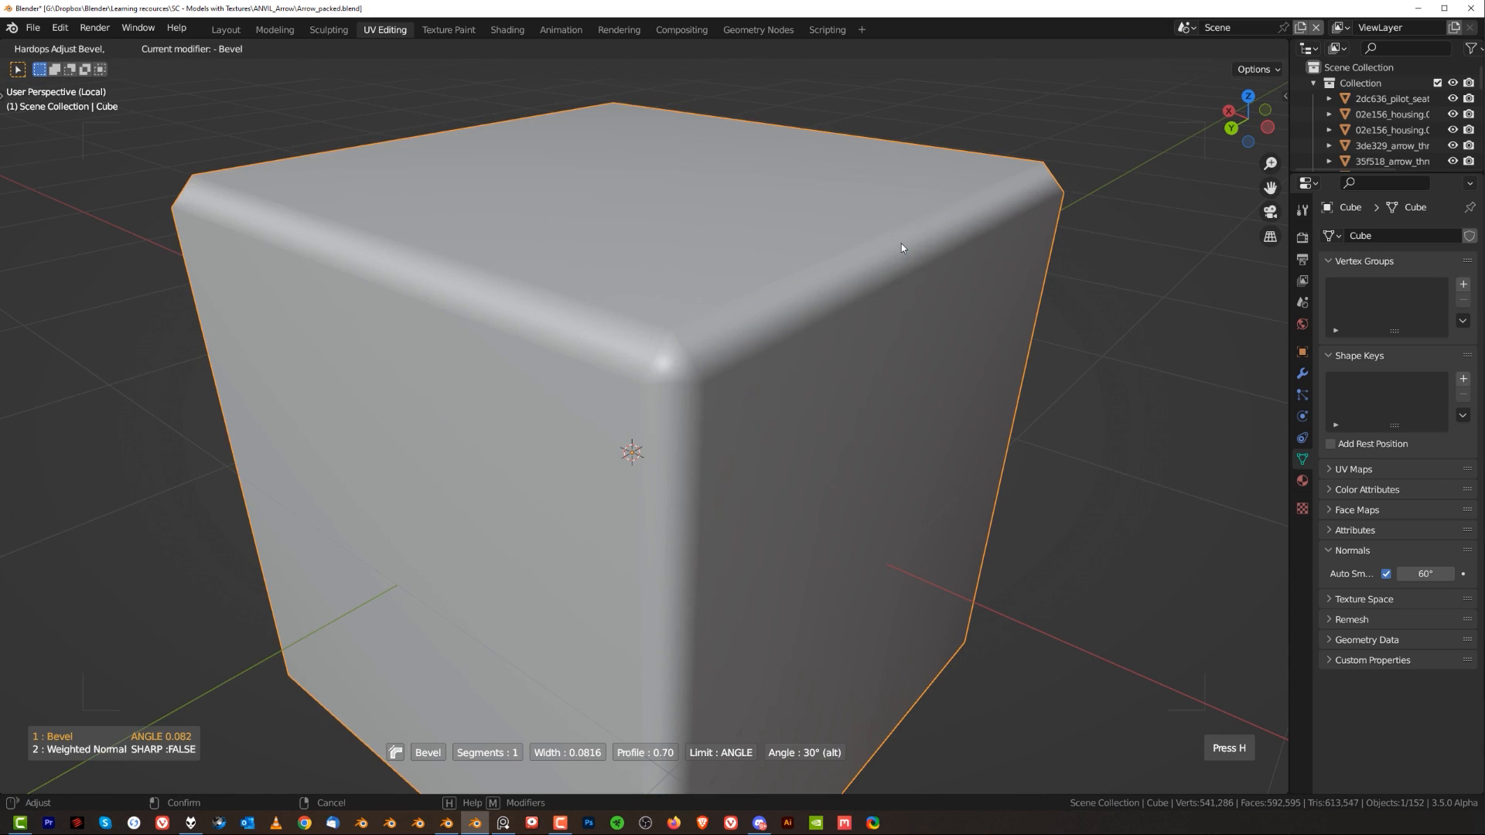
{"action": "key", "text": "s"}
{"action": "left_click", "coordinate": [900, 244]}
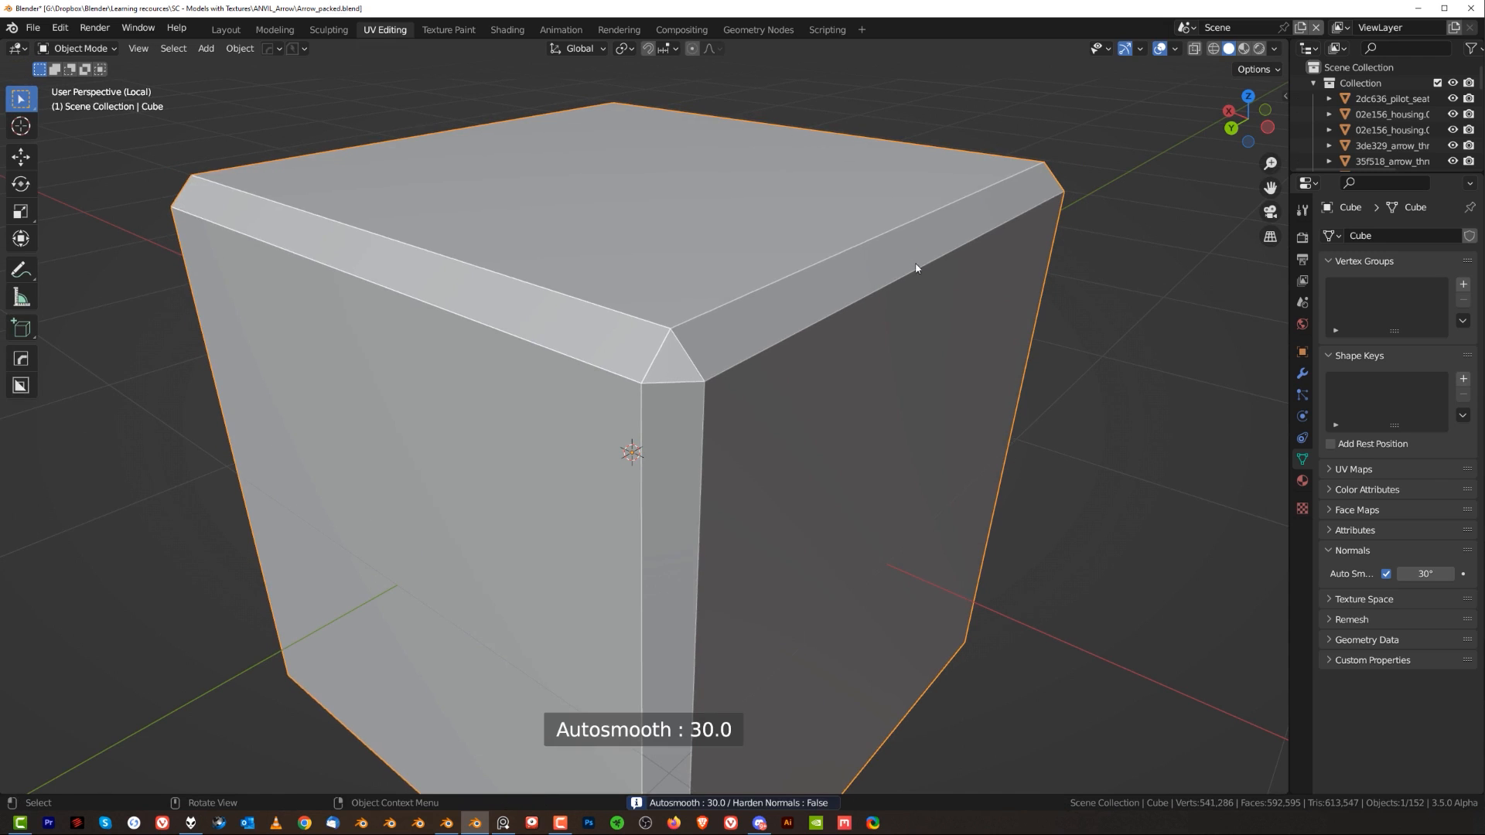
- Delete the demonstration cube and frame the gun core's front frame and side rails
{"action": "scroll", "coordinate": [1025, 382], "scroll_direction": "down", "scroll_amount": 8}
{"action": "scroll", "coordinate": [534, 363], "scroll_direction": "up", "scroll_amount": 3}
{"action": "key", "text": "x"}
{"action": "middle_click_drag", "start_coordinate": [779, 393], "coordinate": [927, 361], "text": "shift"}
{"action": "left_click", "coordinate": [492, 372]}
{"action": "scroll", "coordinate": [588, 373], "scroll_direction": "up", "scroll_amount": 6}
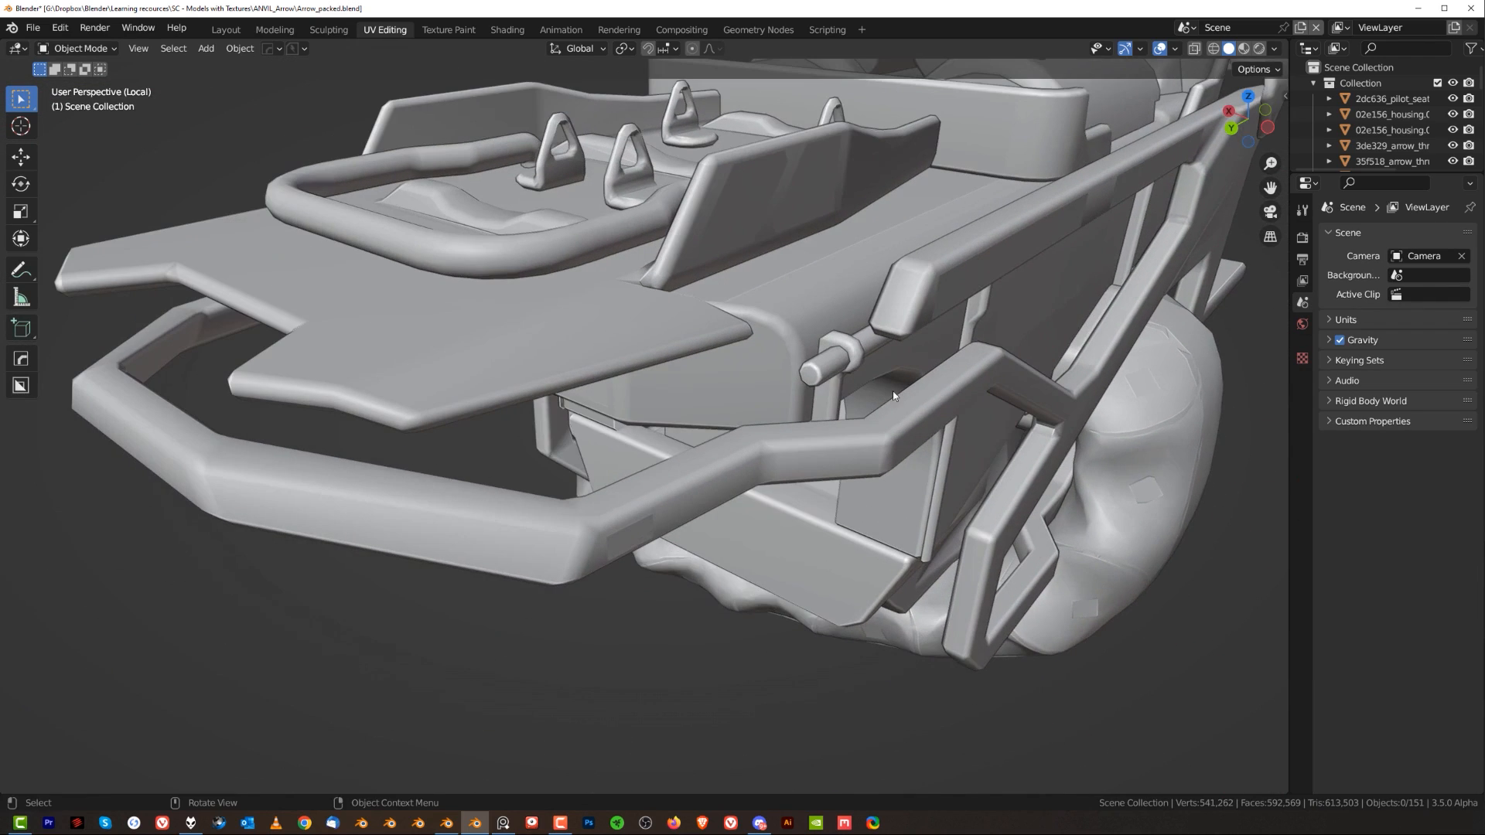
- Open the gun core in Edit Mode and examine how the bevels merge along its side rail
{"action": "middle_click_drag", "start_coordinate": [327, 485], "coordinate": [427, 529]}
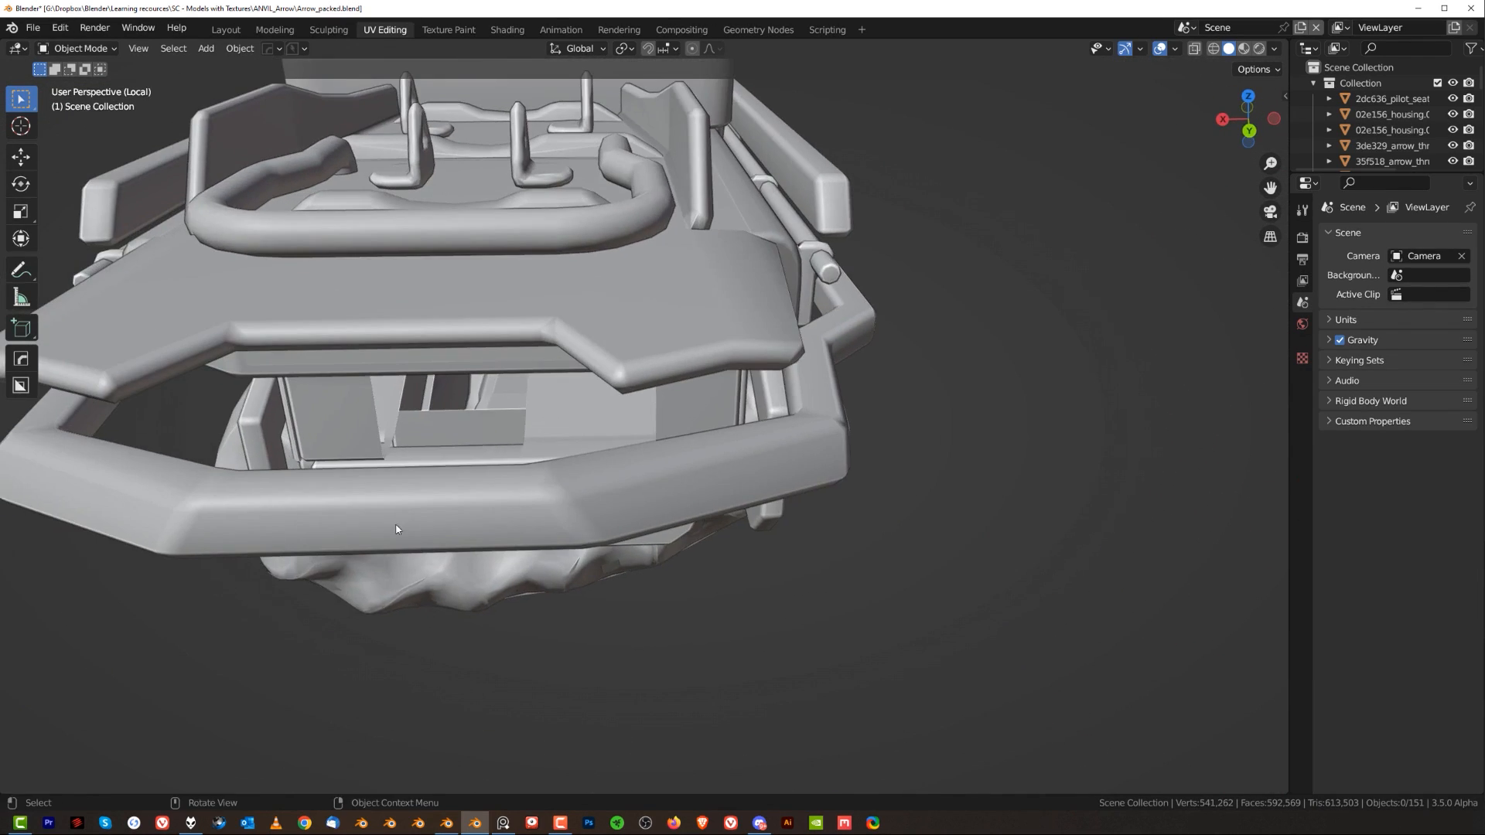
{"action": "middle_click_drag", "start_coordinate": [313, 472], "coordinate": [676, 462]}
{"action": "scroll", "coordinate": [825, 375], "scroll_direction": "up", "scroll_amount": 3}
{"action": "middle_click_drag", "start_coordinate": [825, 375], "coordinate": [746, 298], "text": "shift"}
{"action": "left_click", "coordinate": [719, 378]}
{"action": "key", "text": "Tab"}
{"action": "left_click", "coordinate": [608, 383]}
{"action": "scroll", "coordinate": [561, 427], "scroll_direction": "down", "scroll_amount": 2}
{"action": "scroll", "coordinate": [618, 470], "scroll_direction": "down", "scroll_amount": 4}
{"action": "scroll", "coordinate": [581, 333], "scroll_direction": "up", "scroll_amount": 4}
{"action": "middle_click_drag", "start_coordinate": [630, 588], "coordinate": [767, 423], "text": "shift"}
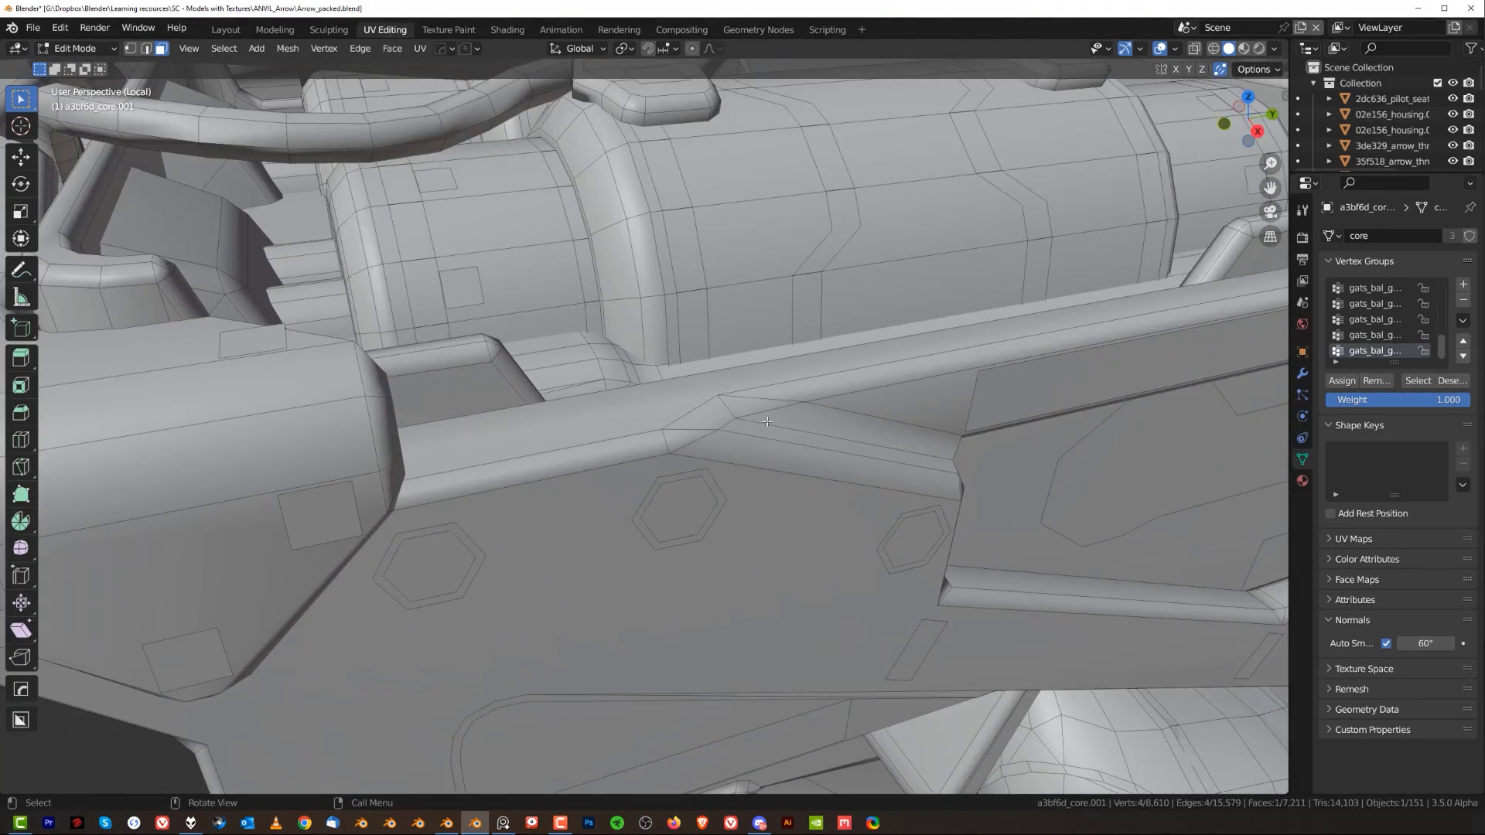
{"action": "scroll", "coordinate": [786, 411], "scroll_direction": "down", "scroll_amount": 3}
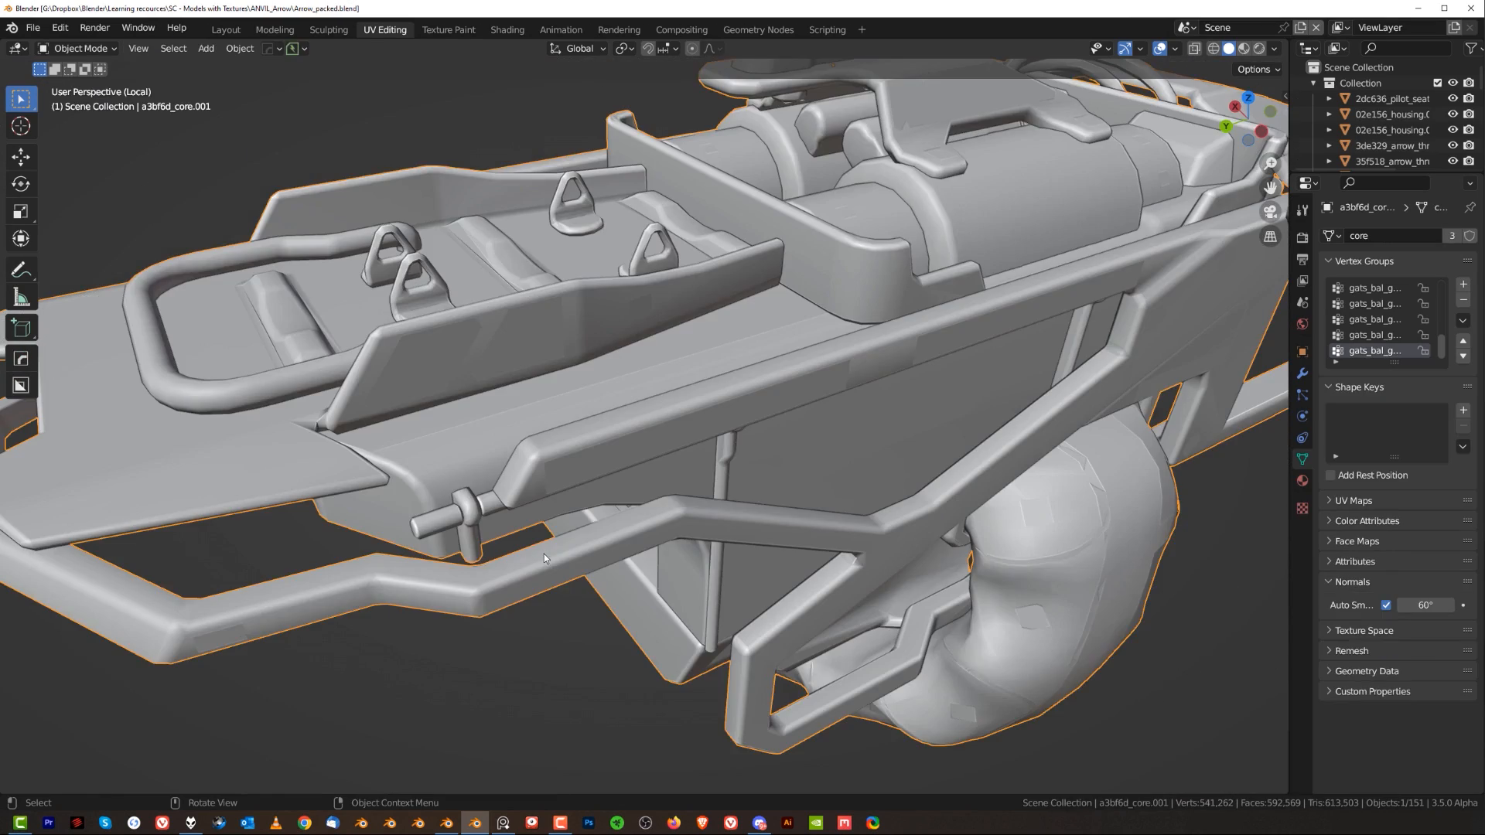
- Select the connected chain of bevel faces along the gun's front frame bar in face mode to trace its topology
{"action": "key", "text": "Tab"}
{"action": "middle_click_drag", "start_coordinate": [517, 566], "coordinate": [693, 471], "text": "shift"}
{"action": "key", "text": "3"}
{"action": "scroll", "coordinate": [692, 472], "scroll_direction": "up", "scroll_amount": 1}
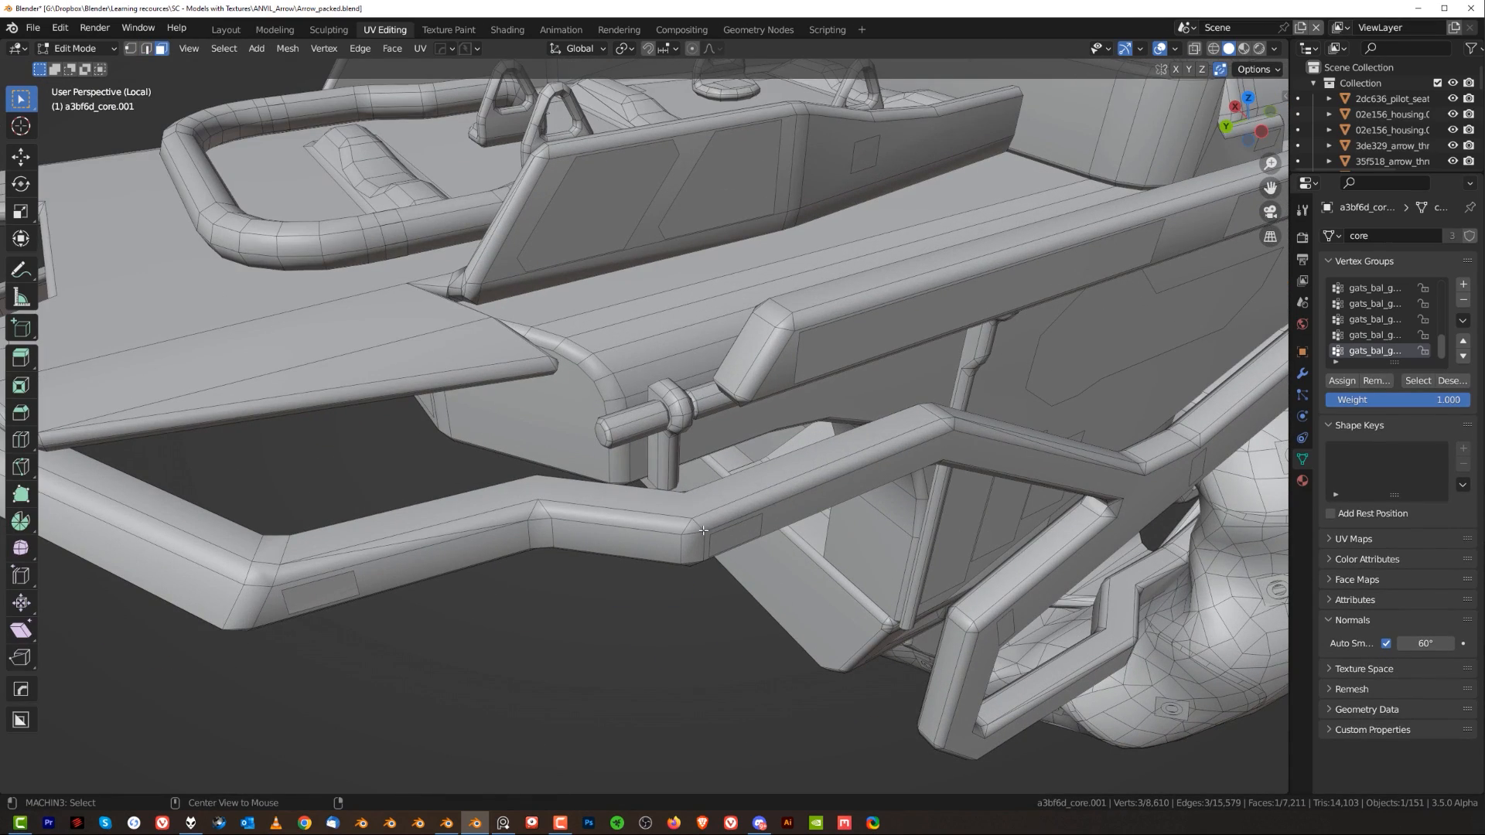
{"action": "middle_click_drag", "start_coordinate": [482, 542], "coordinate": [719, 520]}
{"action": "left_click", "coordinate": [614, 526]}
{"action": "middle_click_drag", "start_coordinate": [542, 506], "coordinate": [890, 472], "text": "shift"}
{"action": "middle_click_drag", "start_coordinate": [696, 480], "coordinate": [756, 489]}
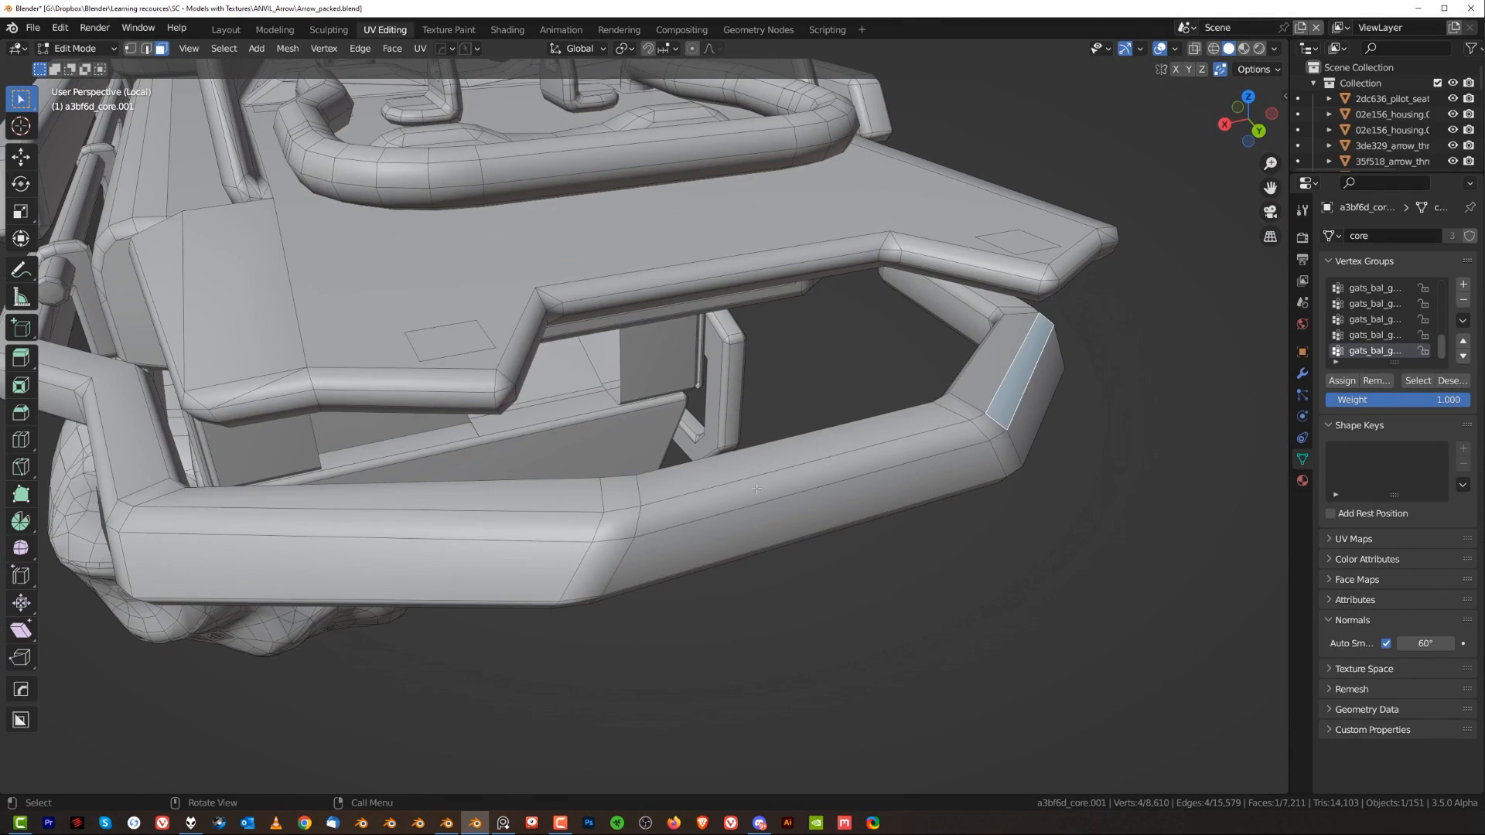
{"action": "left_click", "coordinate": [542, 525], "text": "ctrl"}
{"action": "middle_click_drag", "start_coordinate": [542, 525], "coordinate": [729, 455]}
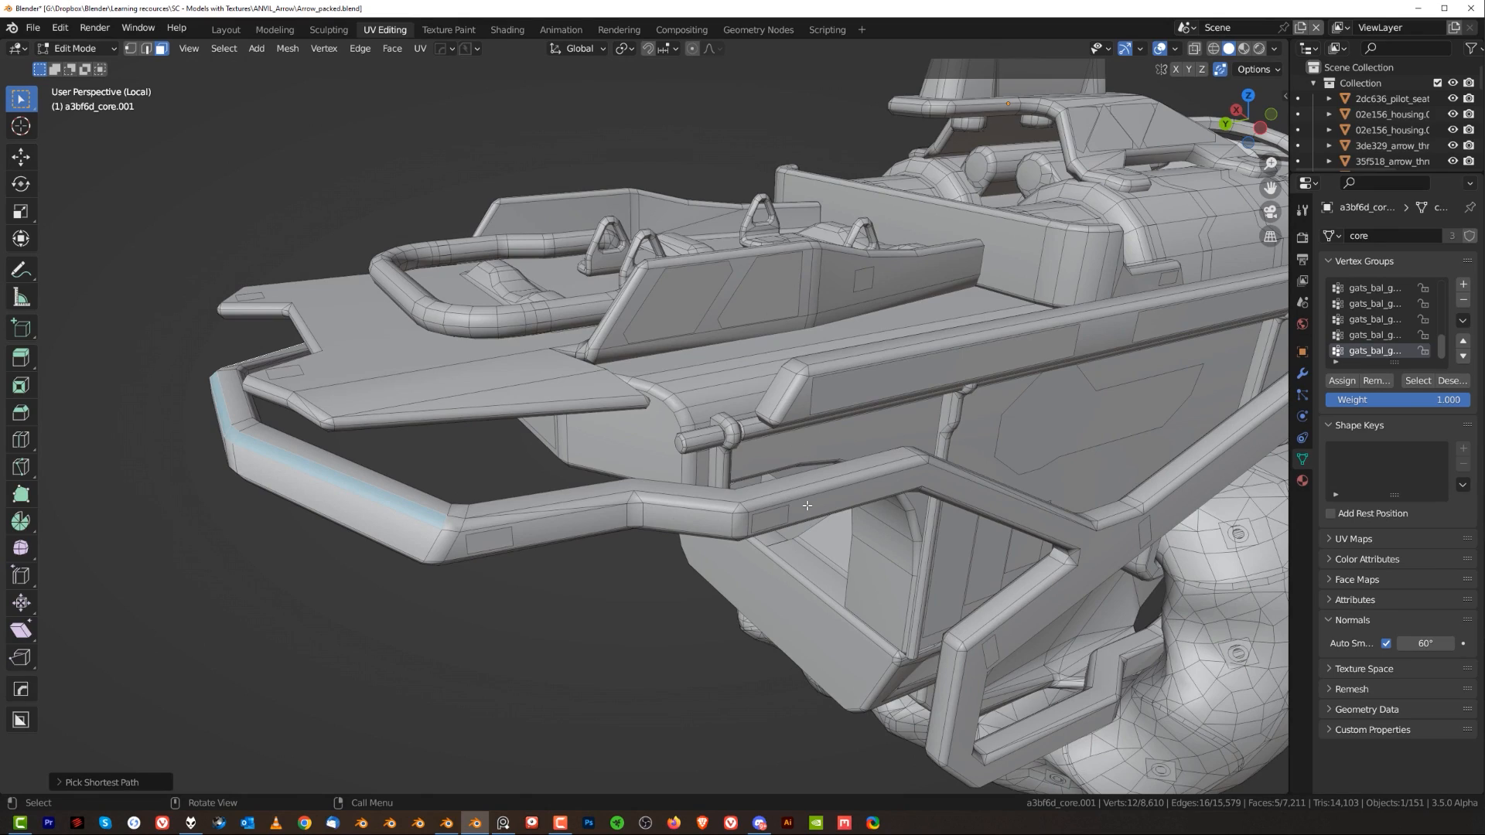
- Compare the shading and wireframe of the gun's side rails and the rounded wall around its cylinders
{"action": "middle_click_drag", "start_coordinate": [926, 433], "coordinate": [713, 393], "text": "shift"}
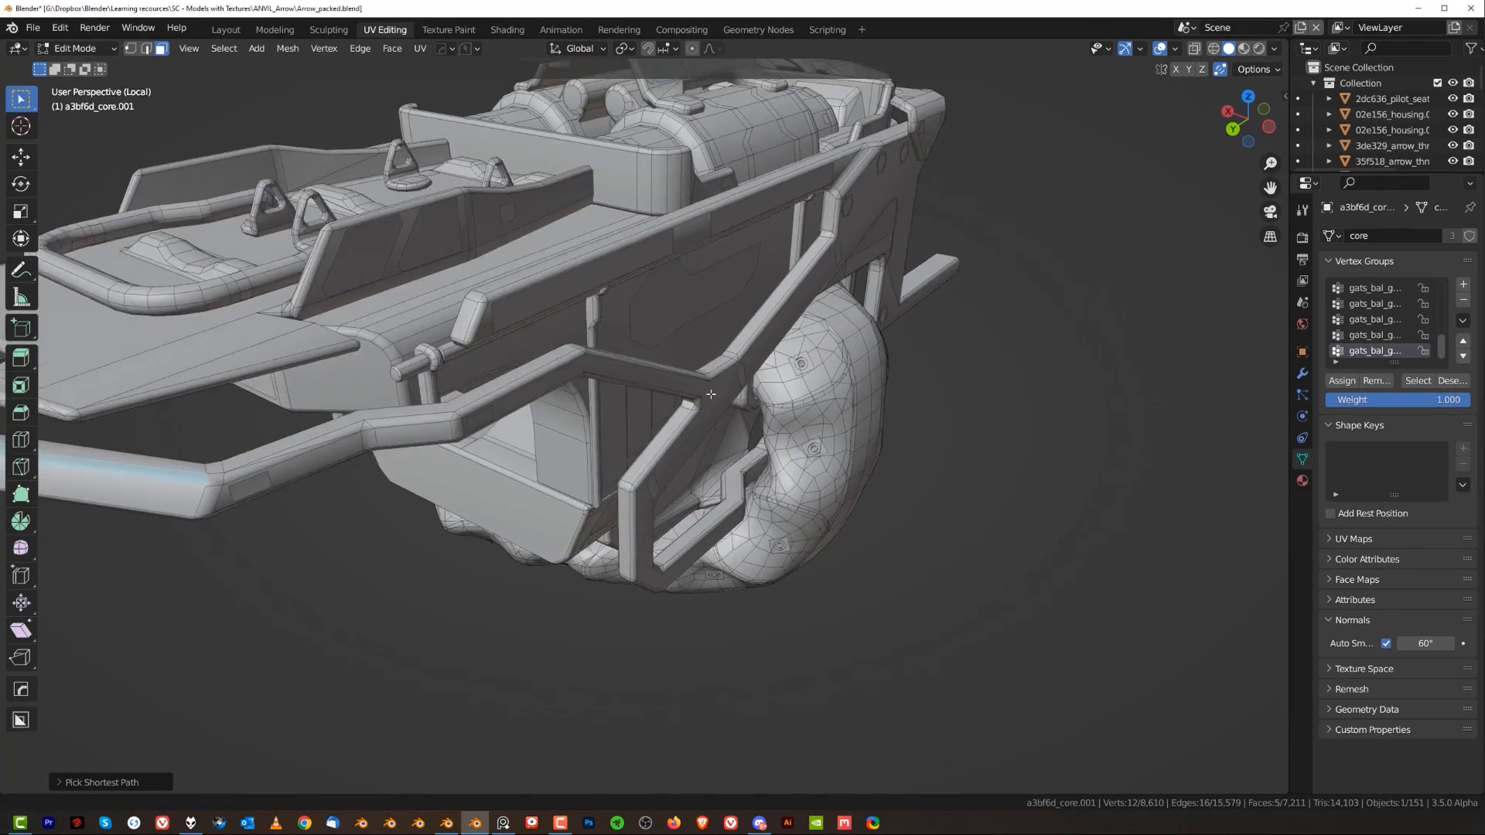
{"action": "middle_click_drag", "start_coordinate": [599, 344], "coordinate": [732, 409], "text": "shift"}
{"action": "scroll", "coordinate": [731, 410], "scroll_direction": "up", "scroll_amount": 5}
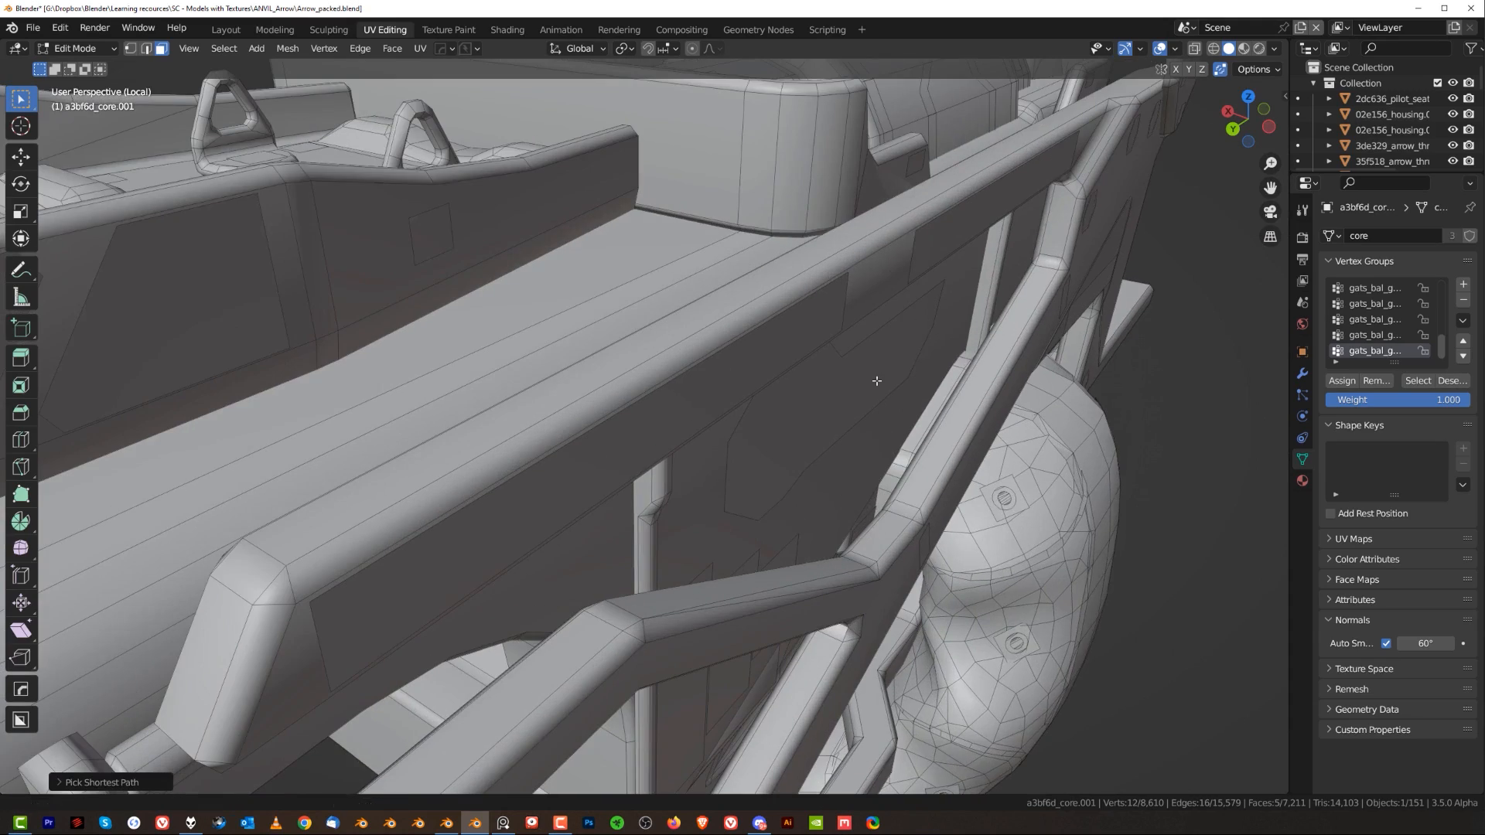
{"action": "scroll", "coordinate": [906, 347], "scroll_direction": "down", "scroll_amount": 5}
{"action": "key", "text": "Tab"}
{"action": "scroll", "coordinate": [894, 436], "scroll_direction": "up", "scroll_amount": 4}
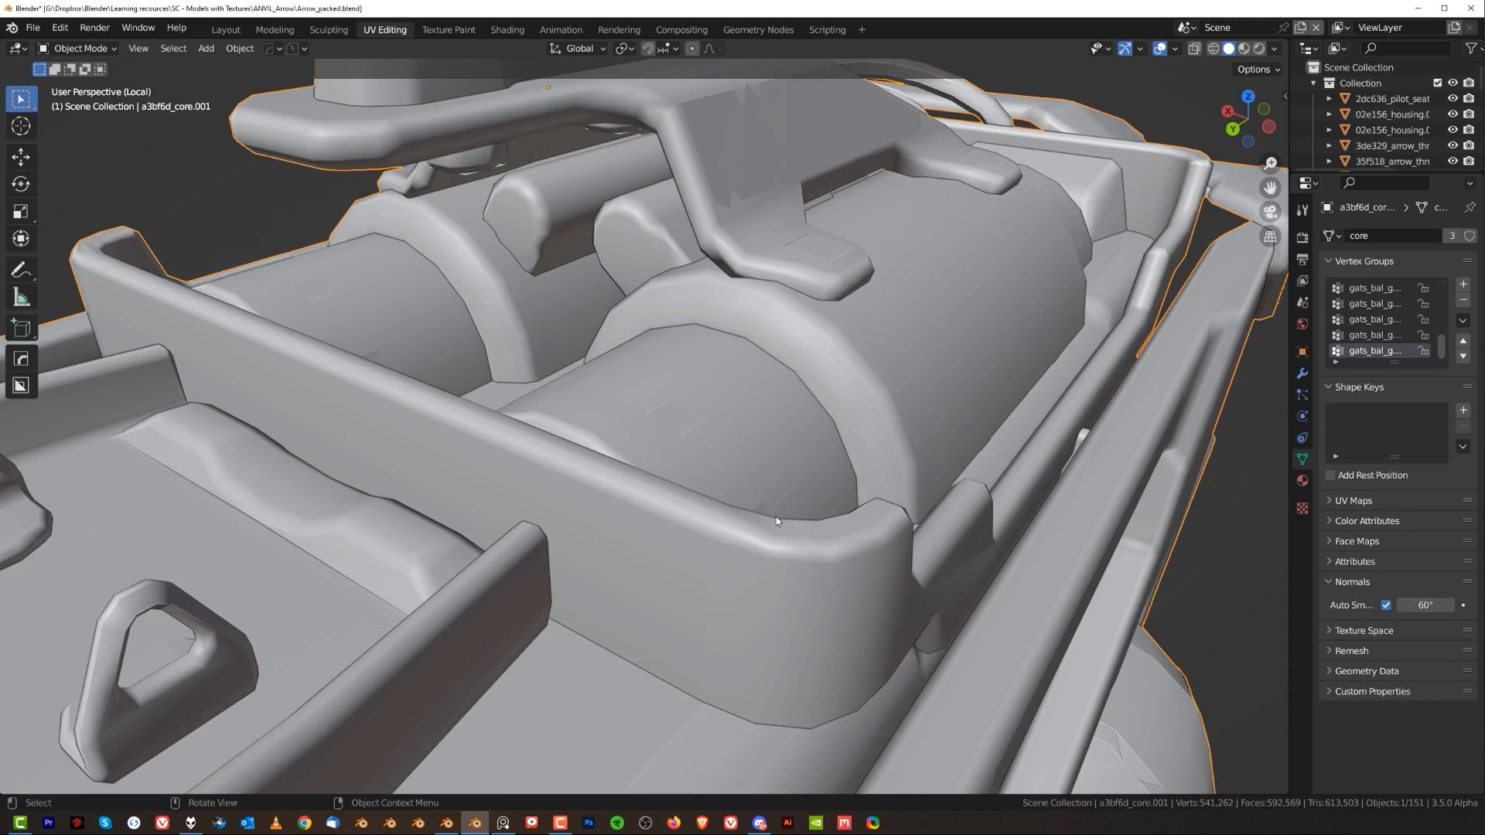
{"action": "key", "text": "Tab"}
{"action": "scroll", "coordinate": [852, 542], "scroll_direction": "down", "scroll_amount": 6}
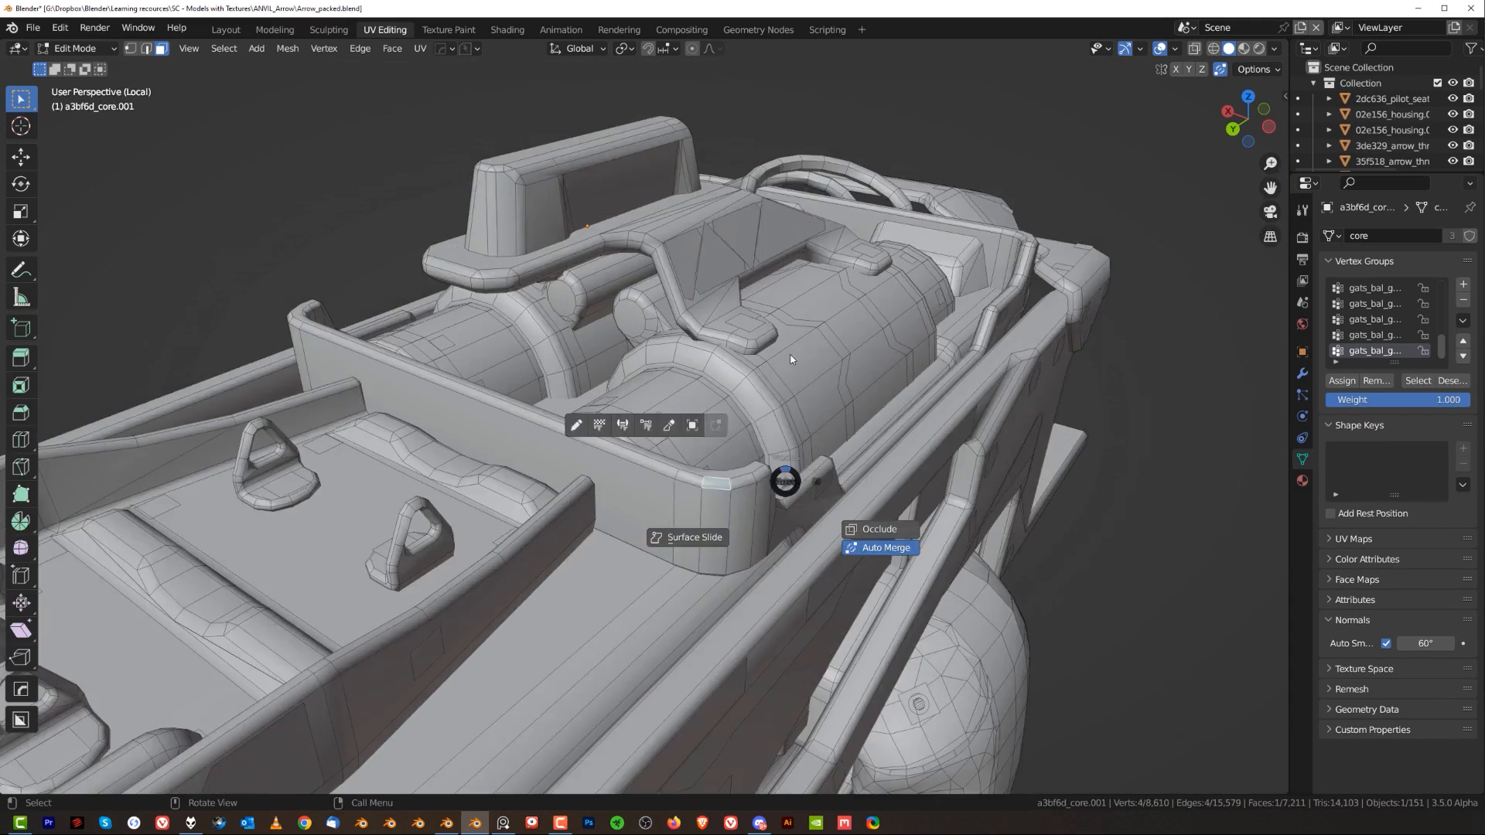
- Return to Object Mode, leave the gun core's isolated view and examine the whole ship from several sides
{"action": "key", "text": "Tab"}
{"action": "key", "text": "x"}
{"action": "key", "text": "KP_Divide"}
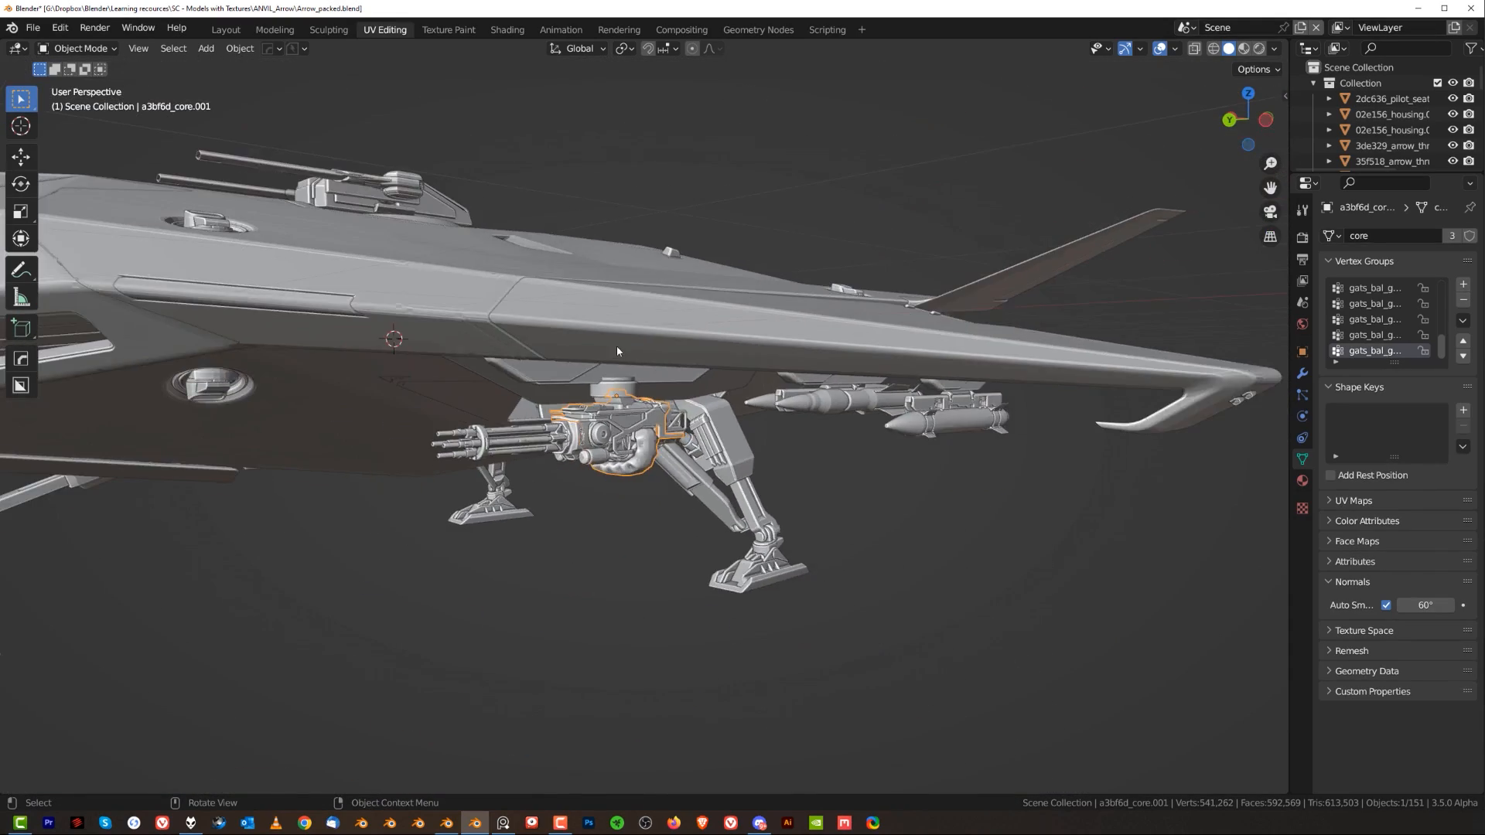
{"action": "middle_click_drag", "start_coordinate": [617, 351], "coordinate": [633, 411]}
{"action": "scroll", "coordinate": [653, 350], "scroll_direction": "down", "scroll_amount": 3}
{"action": "middle_click_drag", "start_coordinate": [653, 350], "coordinate": [783, 411]}
{"action": "scroll", "coordinate": [694, 451], "scroll_direction": "up", "scroll_amount": 1}
{"action": "middle_click_drag", "start_coordinate": [693, 451], "coordinate": [485, 402]}
{"action": "key", "text": "KP_5"}
{"action": "middle_click_drag", "start_coordinate": [735, 383], "coordinate": [666, 410]}
{"action": "scroll", "coordinate": [791, 372], "scroll_direction": "up", "scroll_amount": 2}
{"action": "scroll", "coordinate": [772, 374], "scroll_direction": "up", "scroll_amount": 3}
- Open a ship part in Edit Mode and examine its mesh in the context of the overall shape
{"action": "left_click", "coordinate": [714, 380]}
{"action": "key", "text": "Tab"}
{"action": "scroll", "coordinate": [807, 407], "scroll_direction": "down", "scroll_amount": 3}
{"action": "middle_click_drag", "start_coordinate": [807, 408], "coordinate": [870, 371], "text": "shift"}
{"action": "scroll", "coordinate": [719, 385], "scroll_direction": "up", "scroll_amount": 3}
{"action": "scroll", "coordinate": [719, 384], "scroll_direction": "down", "scroll_amount": 3}
{"action": "scroll", "coordinate": [870, 371], "scroll_direction": "down", "scroll_amount": 3}
{"action": "middle_click_drag", "start_coordinate": [631, 444], "coordinate": [791, 406], "text": "shift"}
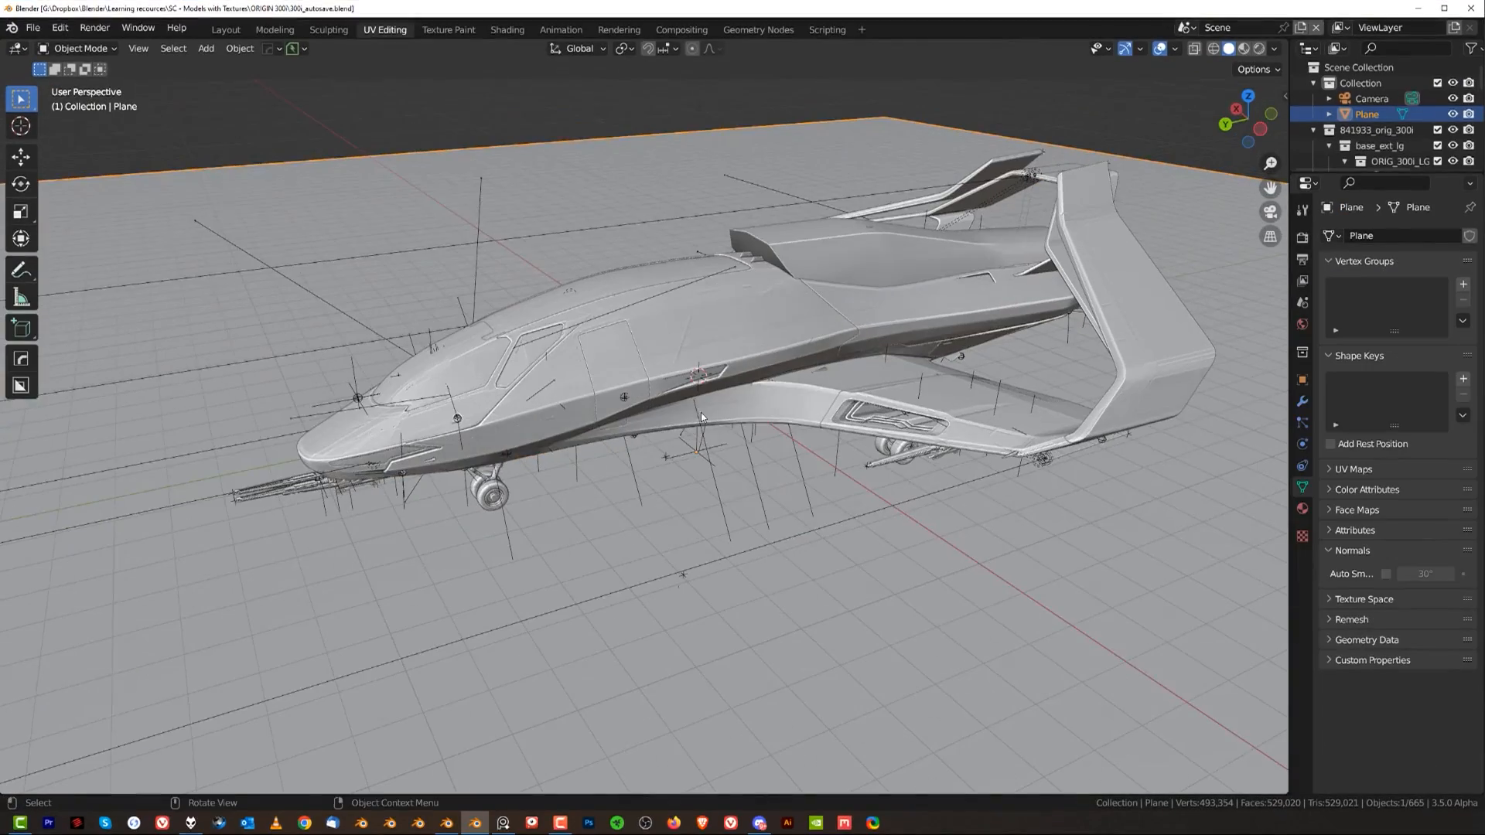
- Hide the ground plane beneath the Origin 300i and frame the side of its fuselage
{"action": "key", "text": "Delete"}
{"action": "middle_click_drag", "start_coordinate": [559, 459], "coordinate": [764, 369]}
{"action": "scroll", "coordinate": [740, 343], "scroll_direction": "up", "scroll_amount": 6}
- Select the 300i's nose hull, open it in Edit Mode and convert all of its triangles to quads
{"action": "left_click", "coordinate": [742, 380]}
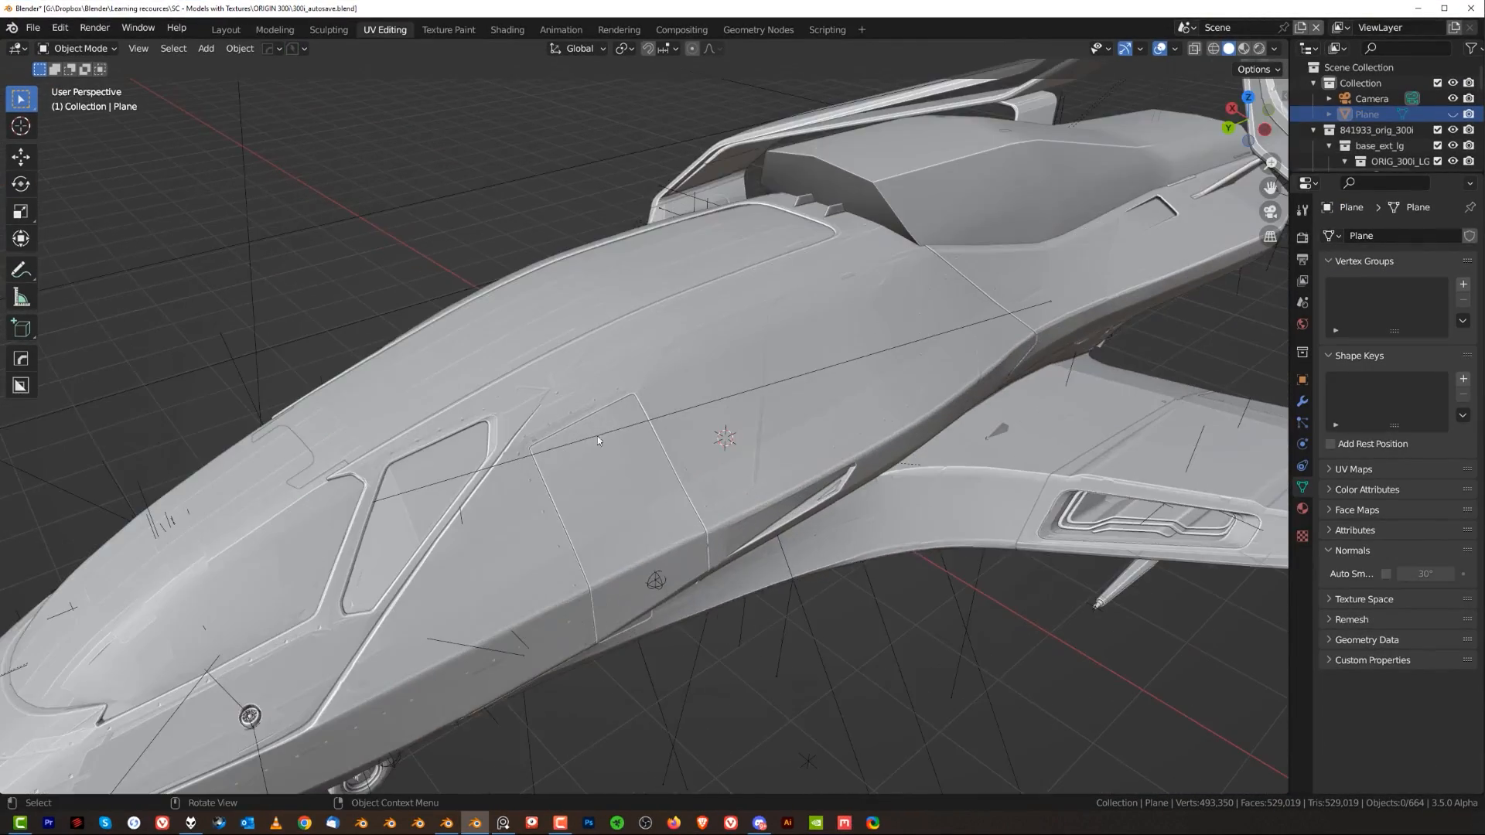
{"action": "key", "text": "Tab"}
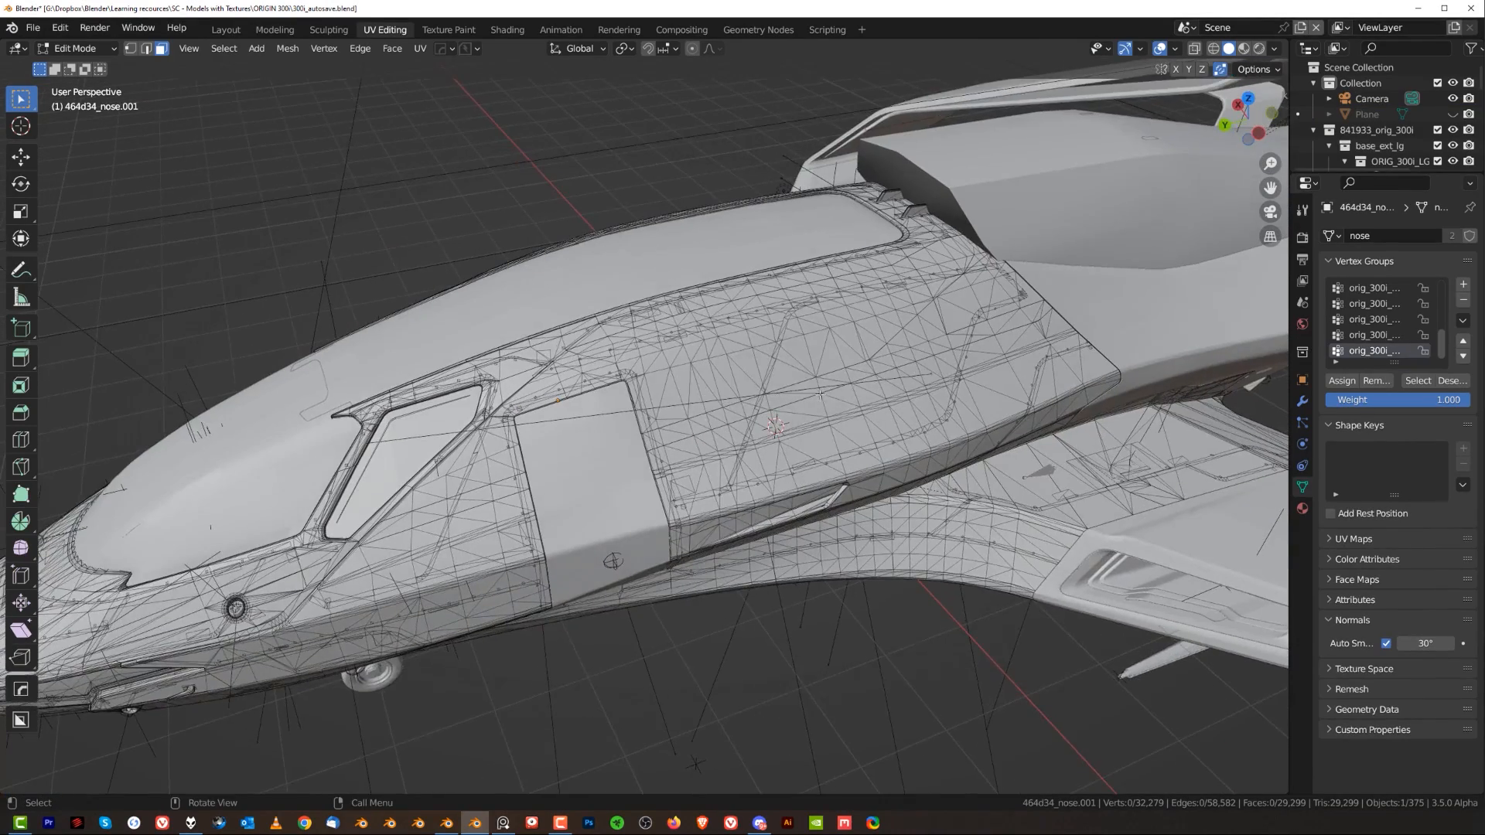
{"action": "scroll", "coordinate": [742, 381], "scroll_direction": "up", "scroll_amount": 4}
{"action": "key", "text": "a"}
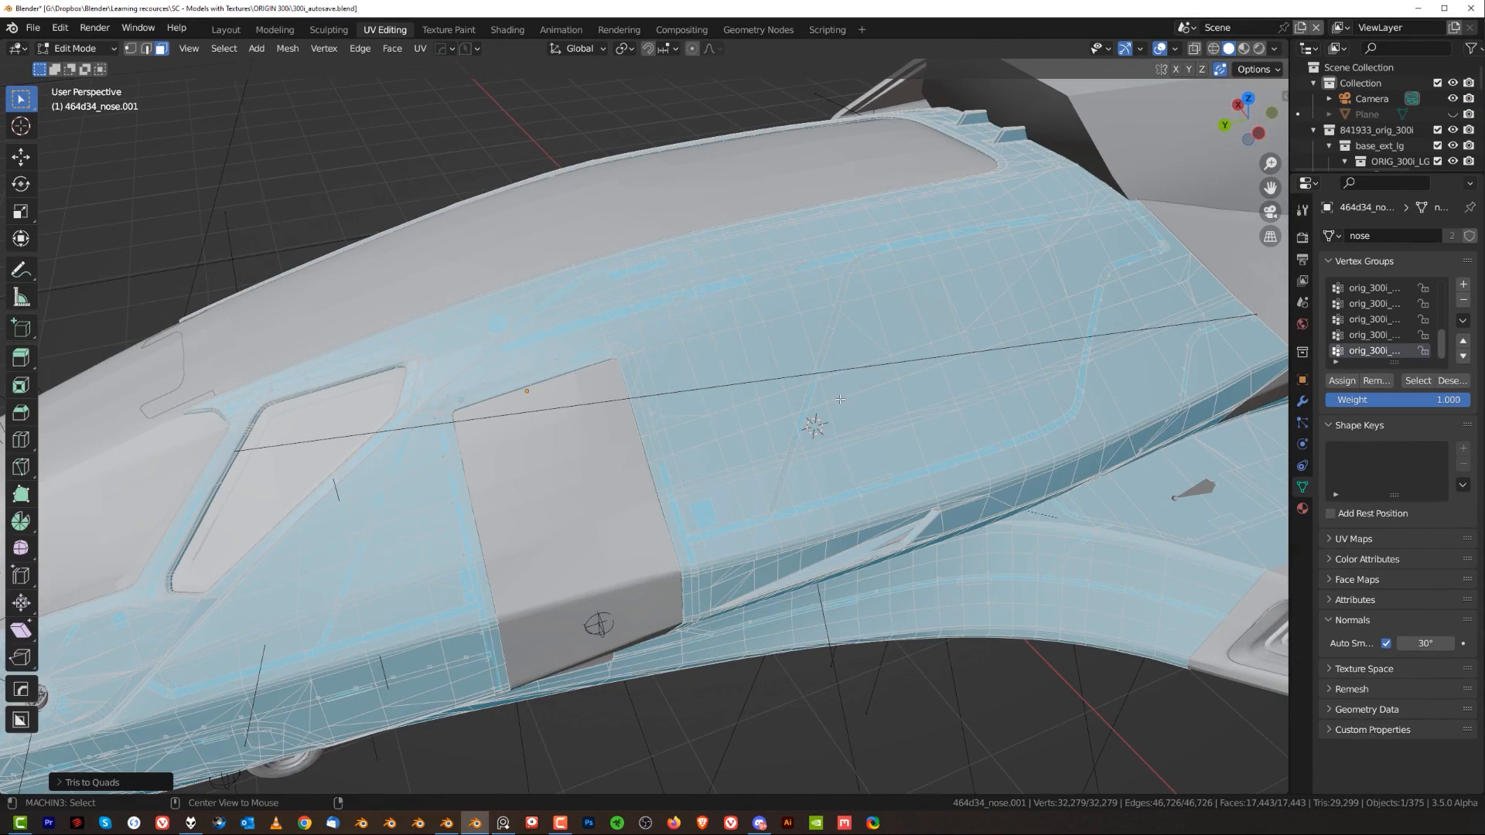
{"action": "left_click", "coordinate": [853, 247]}
- Run Clean Mesh on the nose hull with a 0.5° dissolve angle and select a hull face in Edit Mode
{"action": "key", "text": "q"}
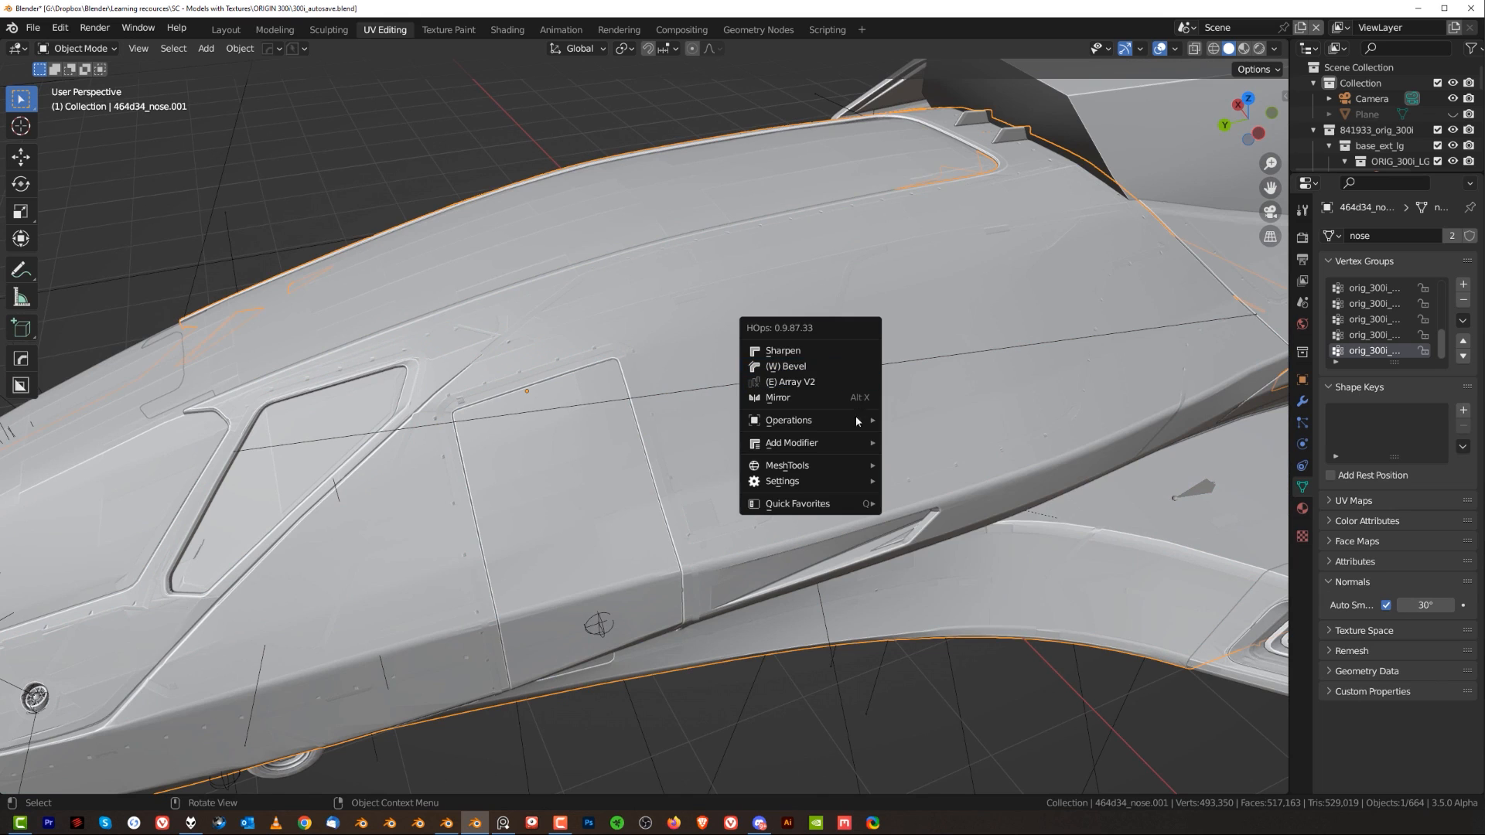
{"action": "mouse_move", "coordinate": [854, 416]}
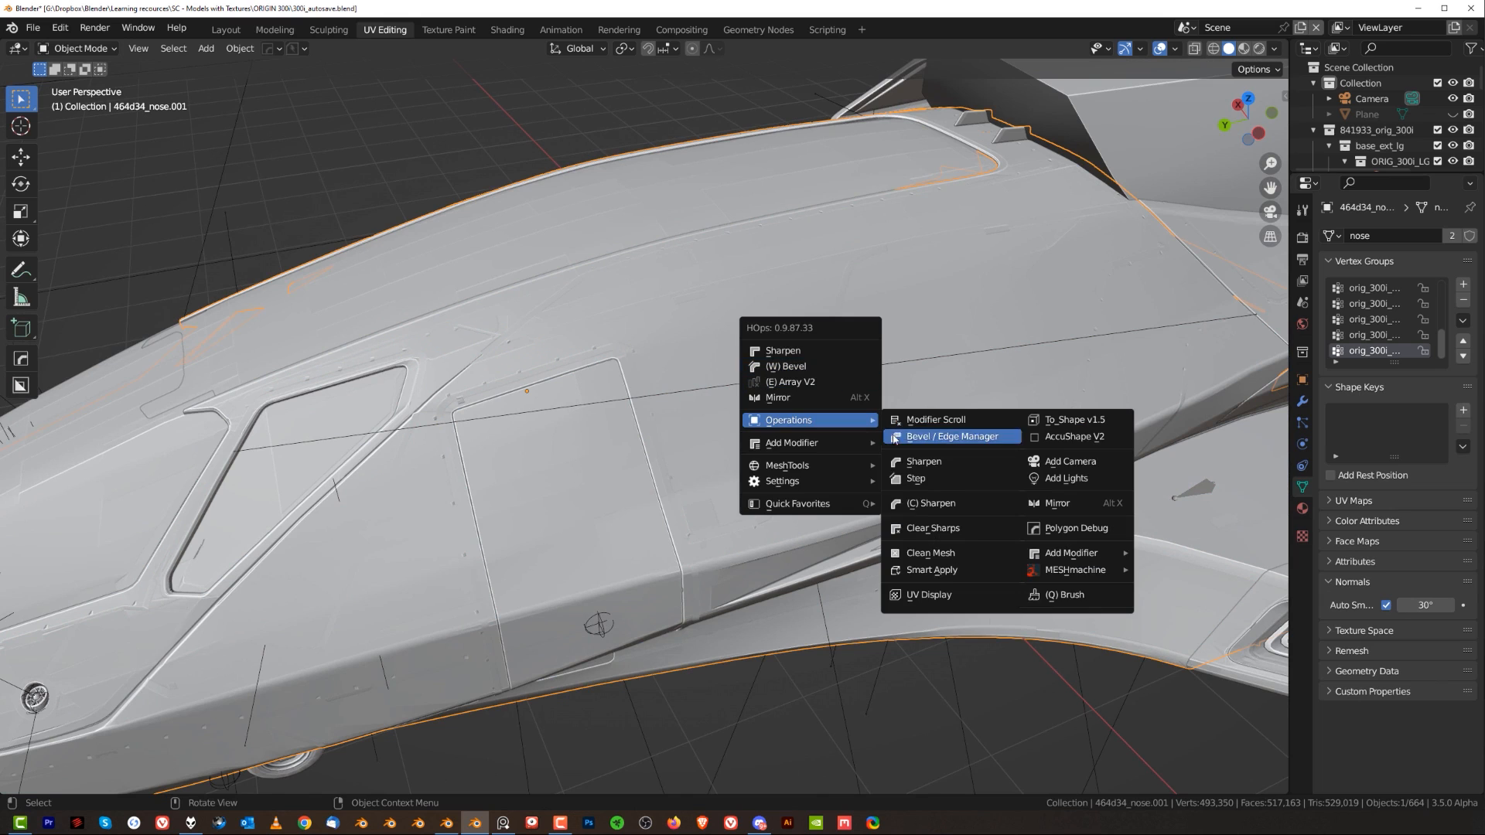
{"action": "left_click", "coordinate": [951, 555]}
{"action": "key", "text": "Tab"}
{"action": "left_click", "coordinate": [816, 376]}
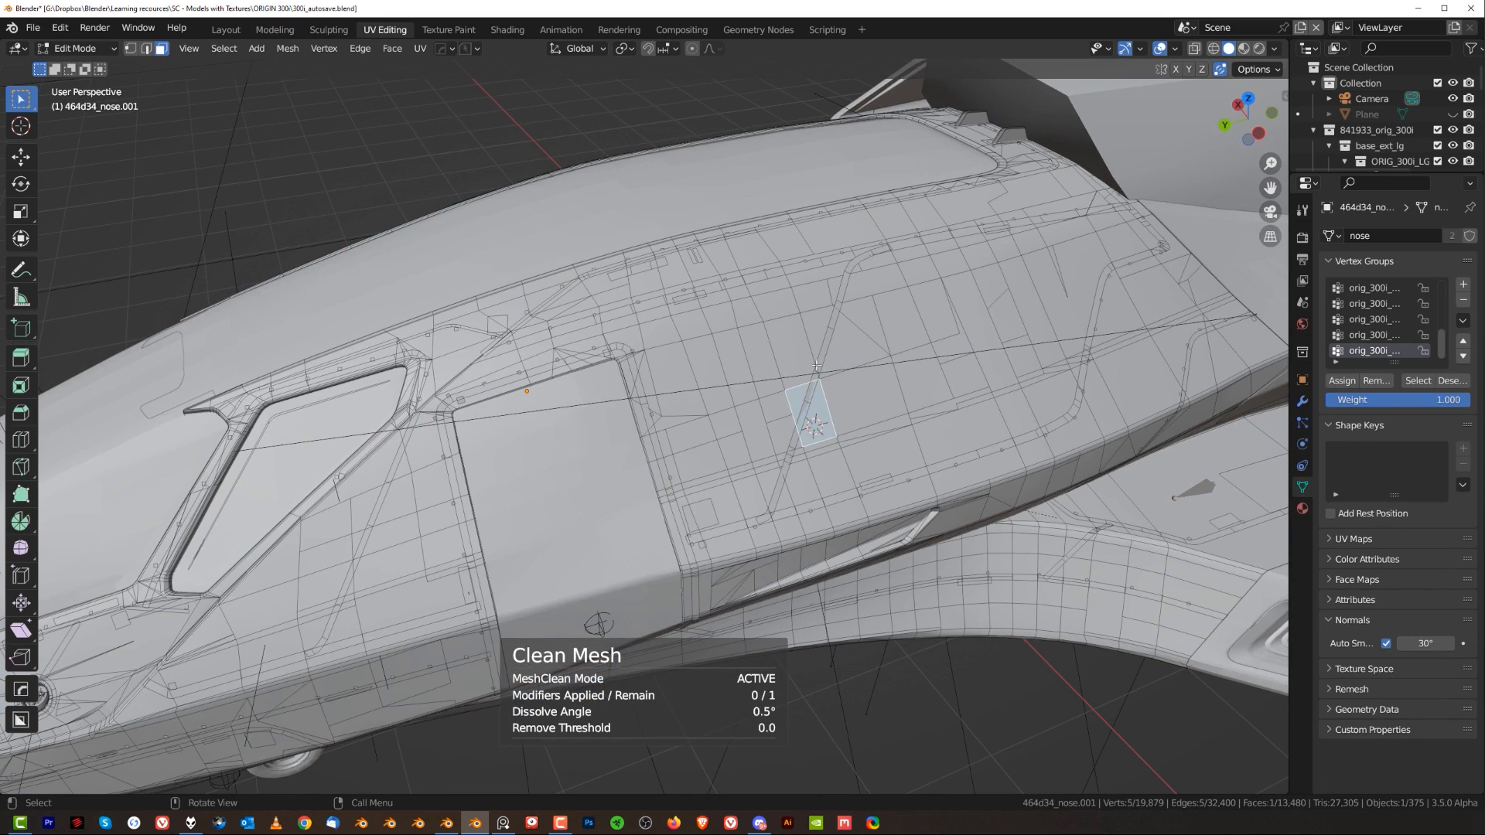
- Undo the hiding of the hull, hide the overlapping panel-strip faces instead and isolate the nose hull in Object Mode
{"action": "key", "text": "shift+h"}
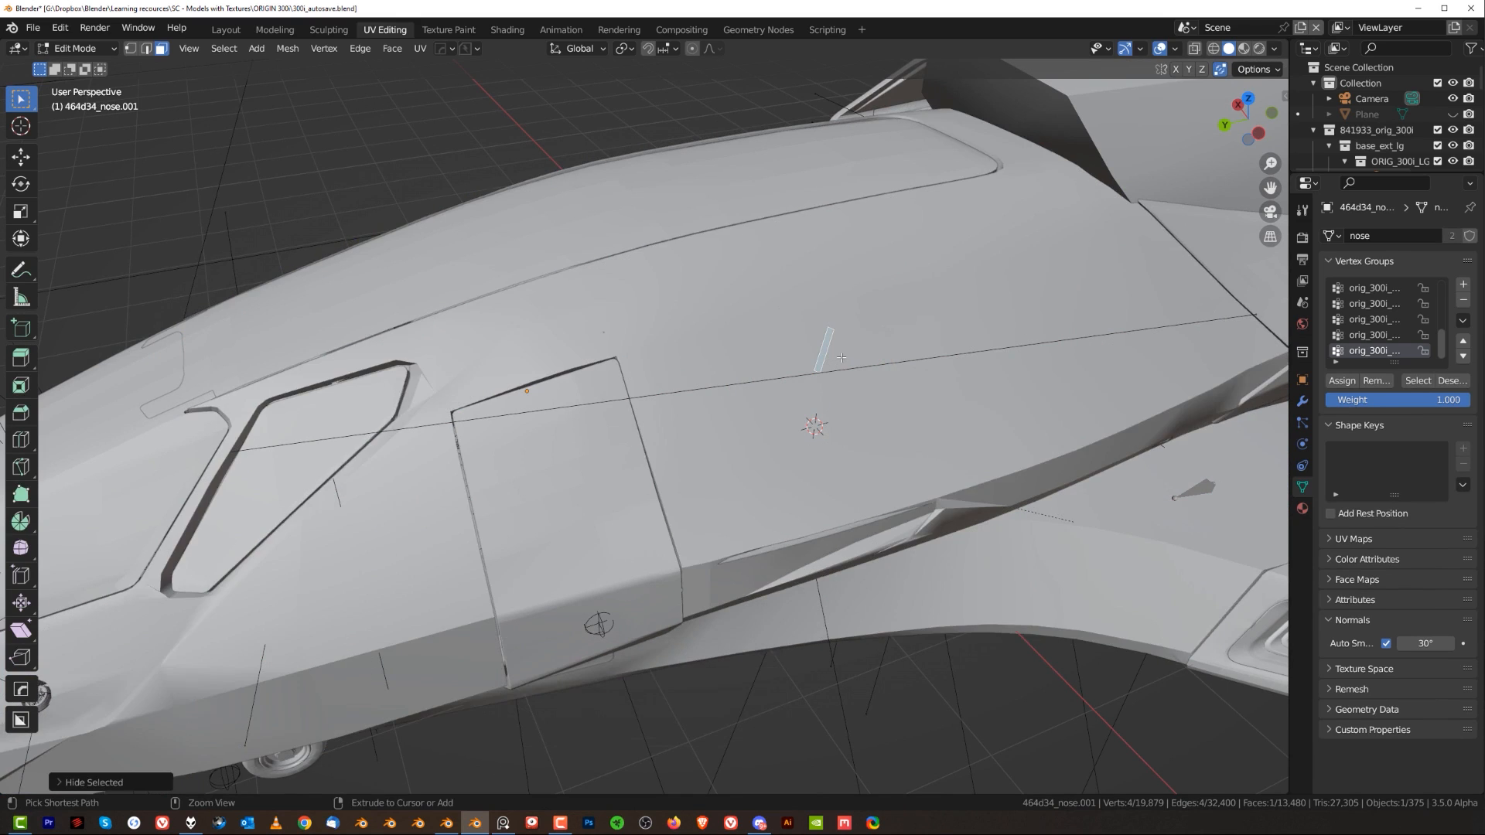
{"action": "key", "text": "ctrl+z"}
{"action": "key", "text": "h"}
{"action": "key", "text": "Tab"}
{"action": "key", "text": "slash"}
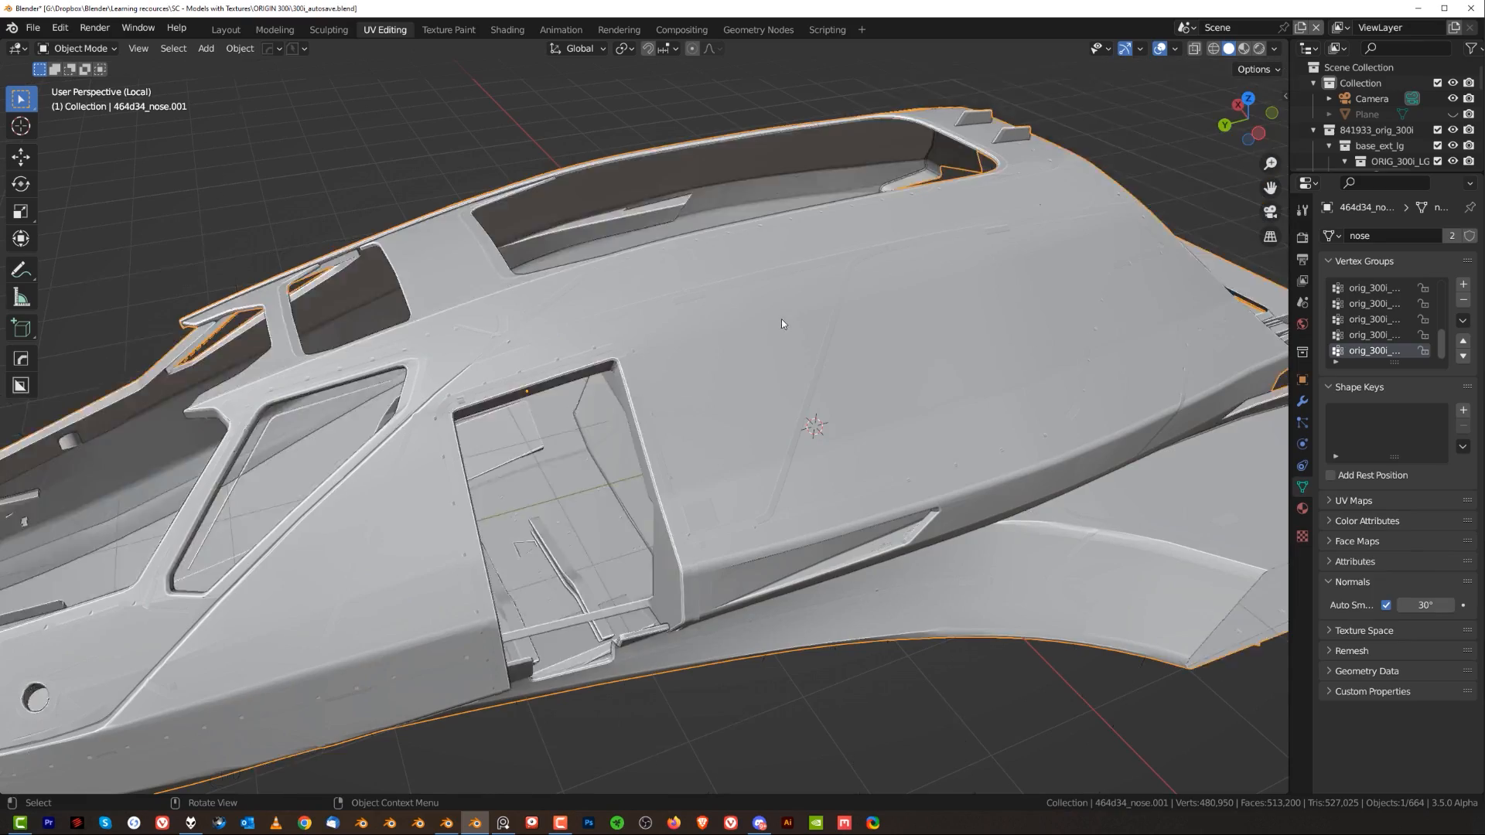
- Examine the cleaned nose hull's topology in Edit Mode along the fuselage side, the roof and the rounded front
{"action": "key", "text": "Tab"}
{"action": "scroll", "coordinate": [902, 331], "scroll_direction": "up", "scroll_amount": 7}
{"action": "middle_click_drag", "start_coordinate": [902, 331], "coordinate": [698, 556]}
{"action": "middle_click_drag", "start_coordinate": [510, 425], "coordinate": [721, 297]}
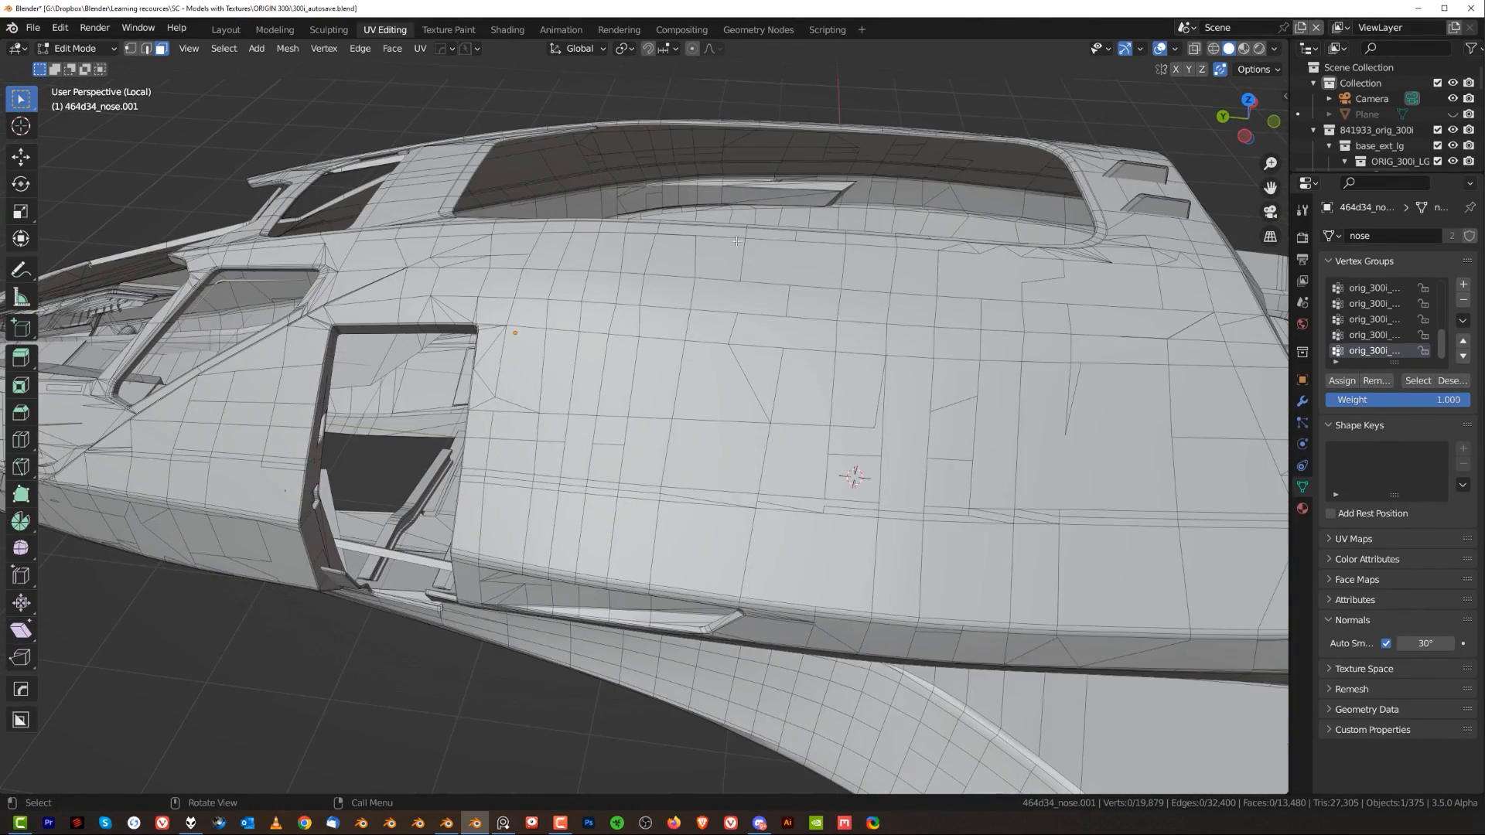
{"action": "middle_click_drag", "start_coordinate": [785, 518], "coordinate": [859, 412]}
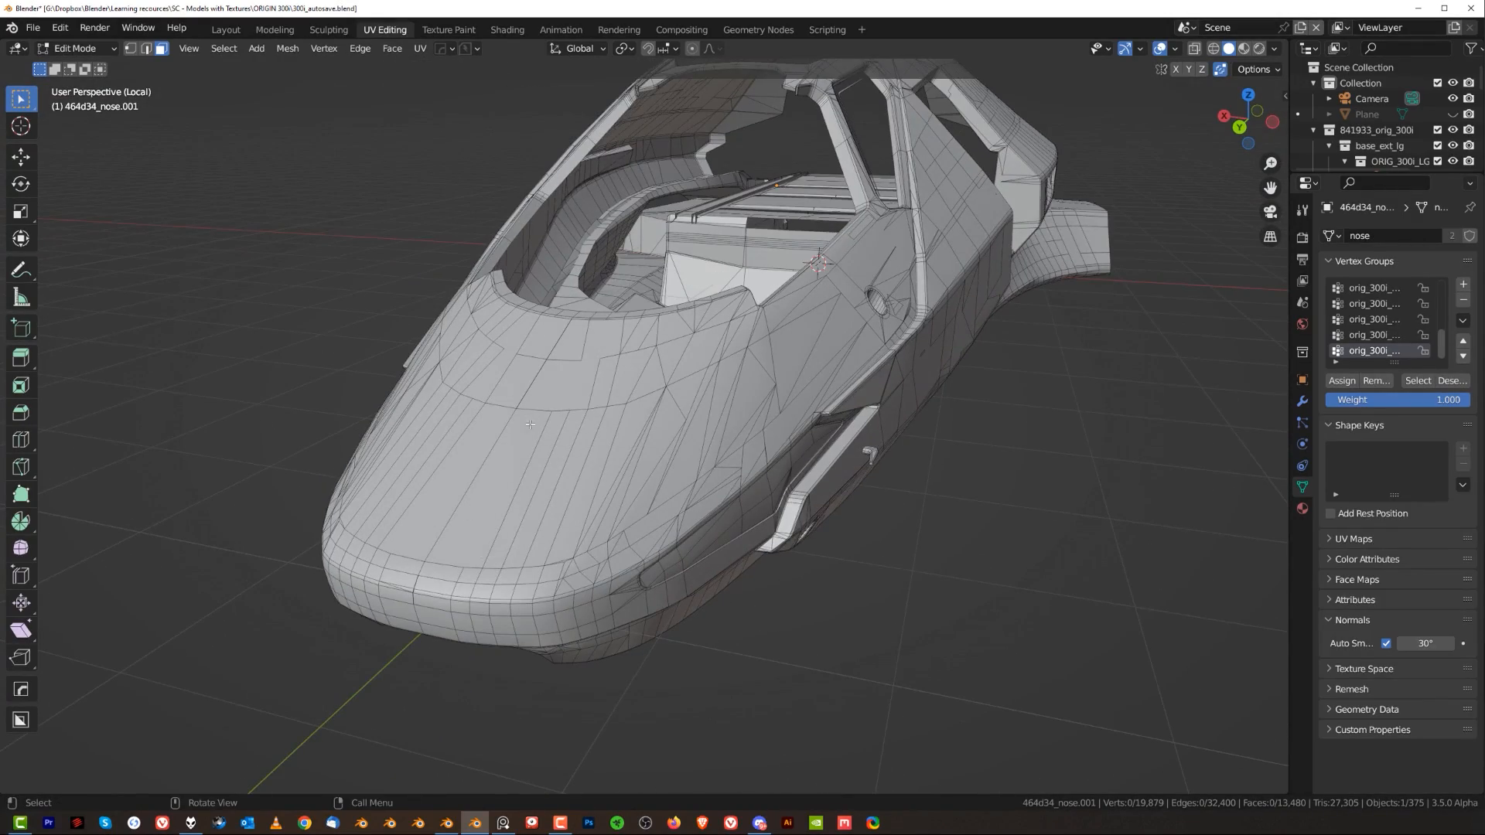
{"action": "middle_click_drag", "start_coordinate": [770, 383], "coordinate": [573, 387]}
{"action": "middle_click_drag", "start_coordinate": [889, 372], "coordinate": [629, 406], "text": "shift"}
{"action": "mouse_move", "coordinate": [593, 351]}
{"action": "middle_mouse_down"}
{"action": "mouse_move", "coordinate": [712, 305]}
{"action": "mouse_move", "coordinate": [538, 358]}
{"action": "mouse_move", "coordinate": [611, 329]}
{"action": "middle_mouse_up"}
{"action": "middle_click_drag", "start_coordinate": [592, 440], "coordinate": [695, 307]}
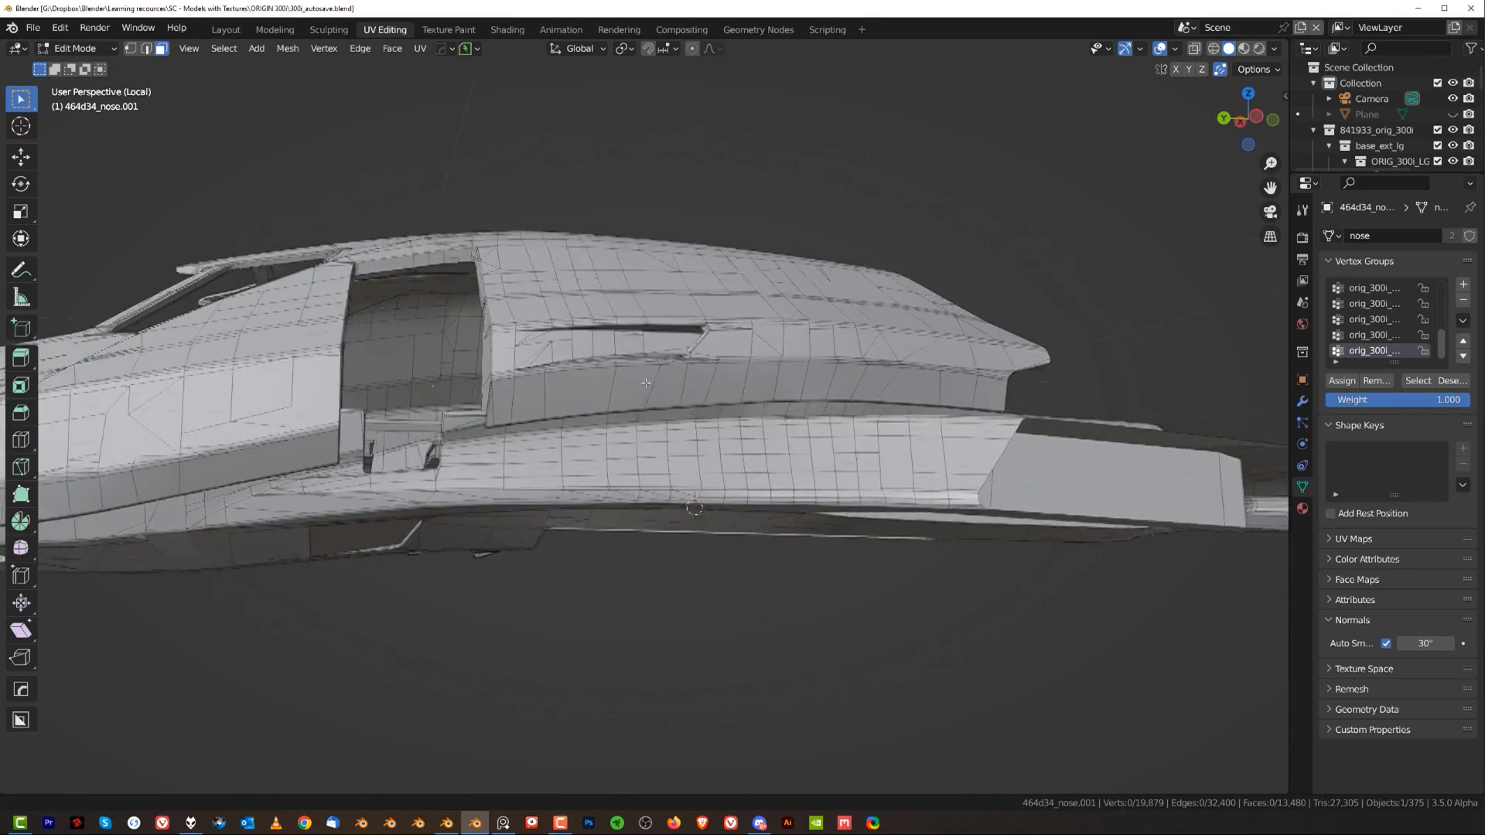
- Examine the quad grid on the curved wing root and the edge flow along the lower fuselage side
{"action": "scroll", "coordinate": [754, 444], "scroll_direction": "up", "scroll_amount": 3}
{"action": "middle_click_drag", "start_coordinate": [613, 530], "coordinate": [662, 520]}
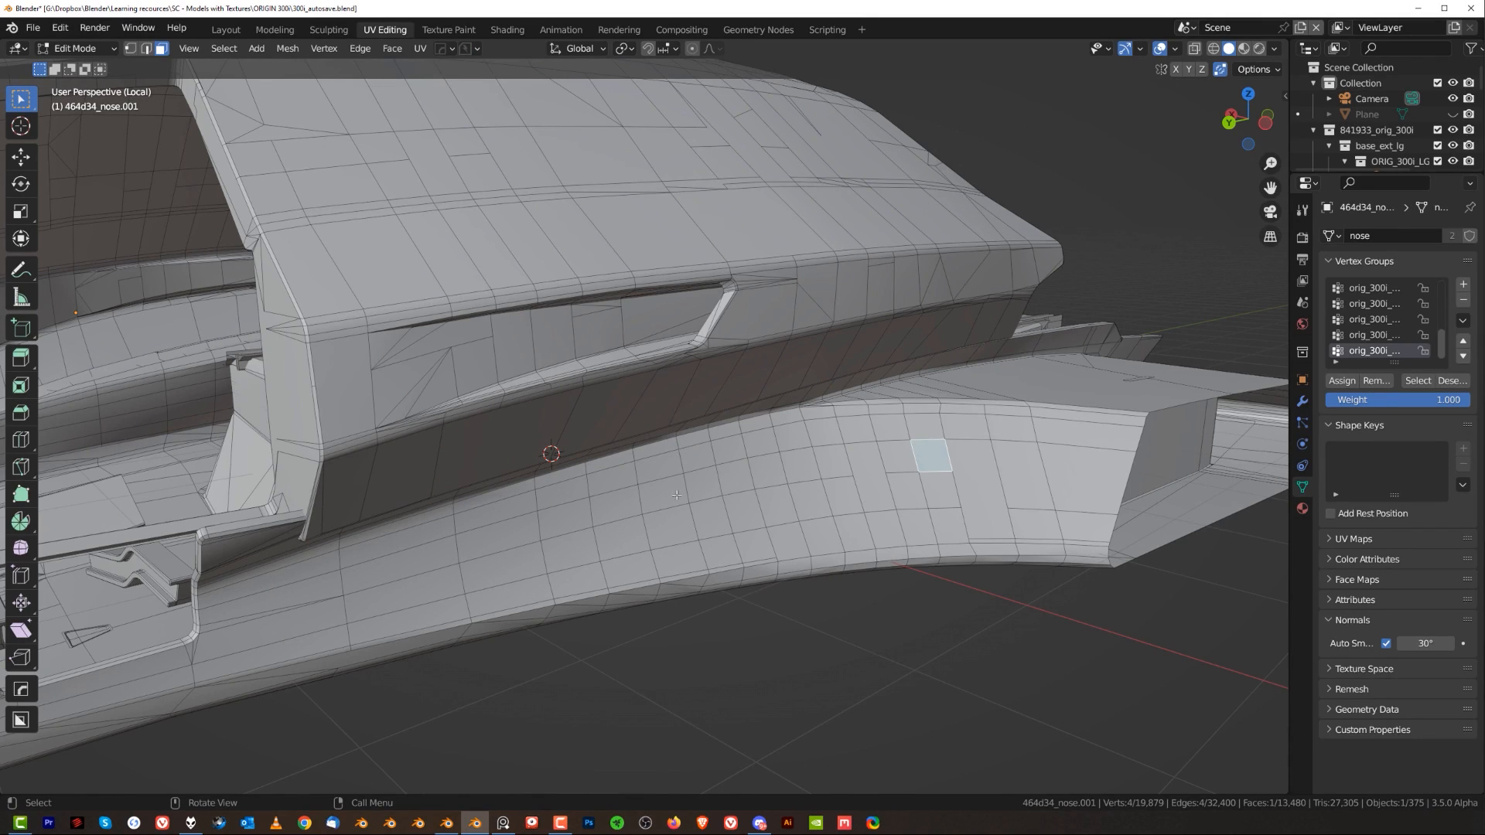
{"action": "middle_click_drag", "start_coordinate": [653, 465], "coordinate": [779, 437]}
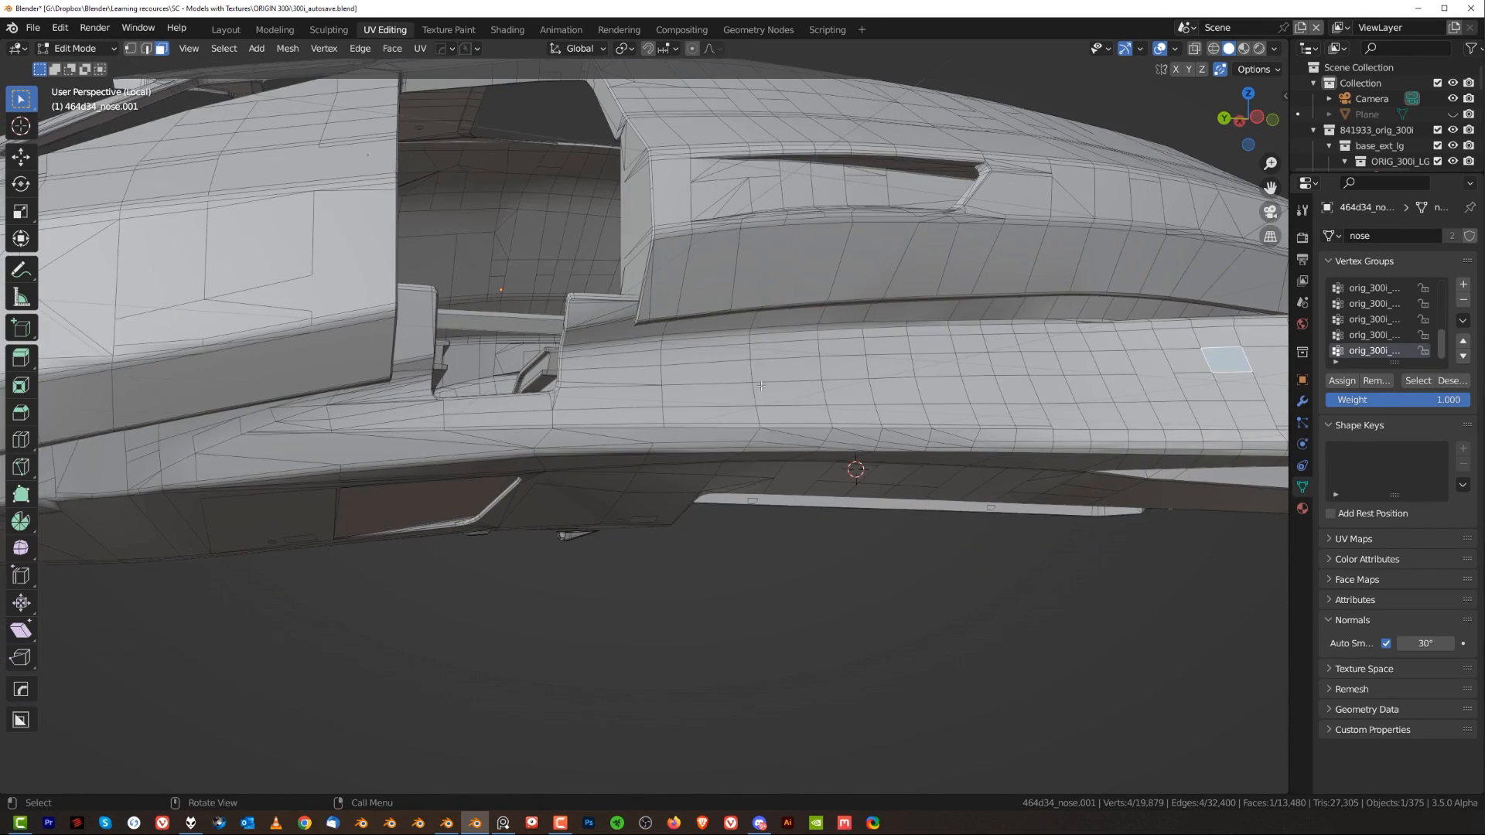
{"action": "scroll", "coordinate": [634, 442], "scroll_direction": "down", "scroll_amount": 1}
{"action": "middle_click_drag", "start_coordinate": [404, 467], "coordinate": [797, 417], "text": "shift"}
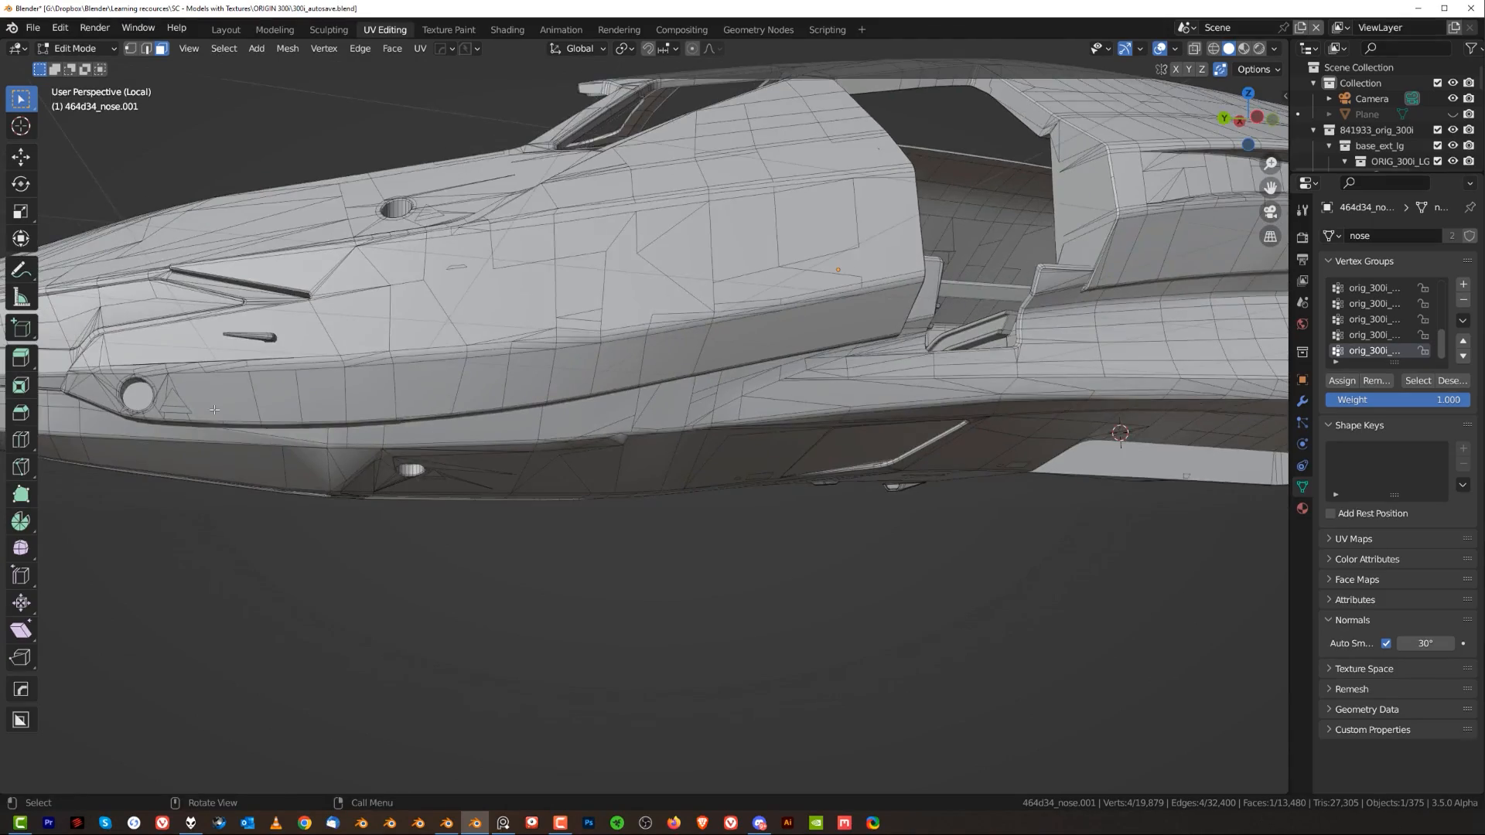
- Examine the hull's underside and select the large flat faces on the wing to study their topology
{"action": "middle_click_drag", "start_coordinate": [494, 351], "coordinate": [585, 456]}
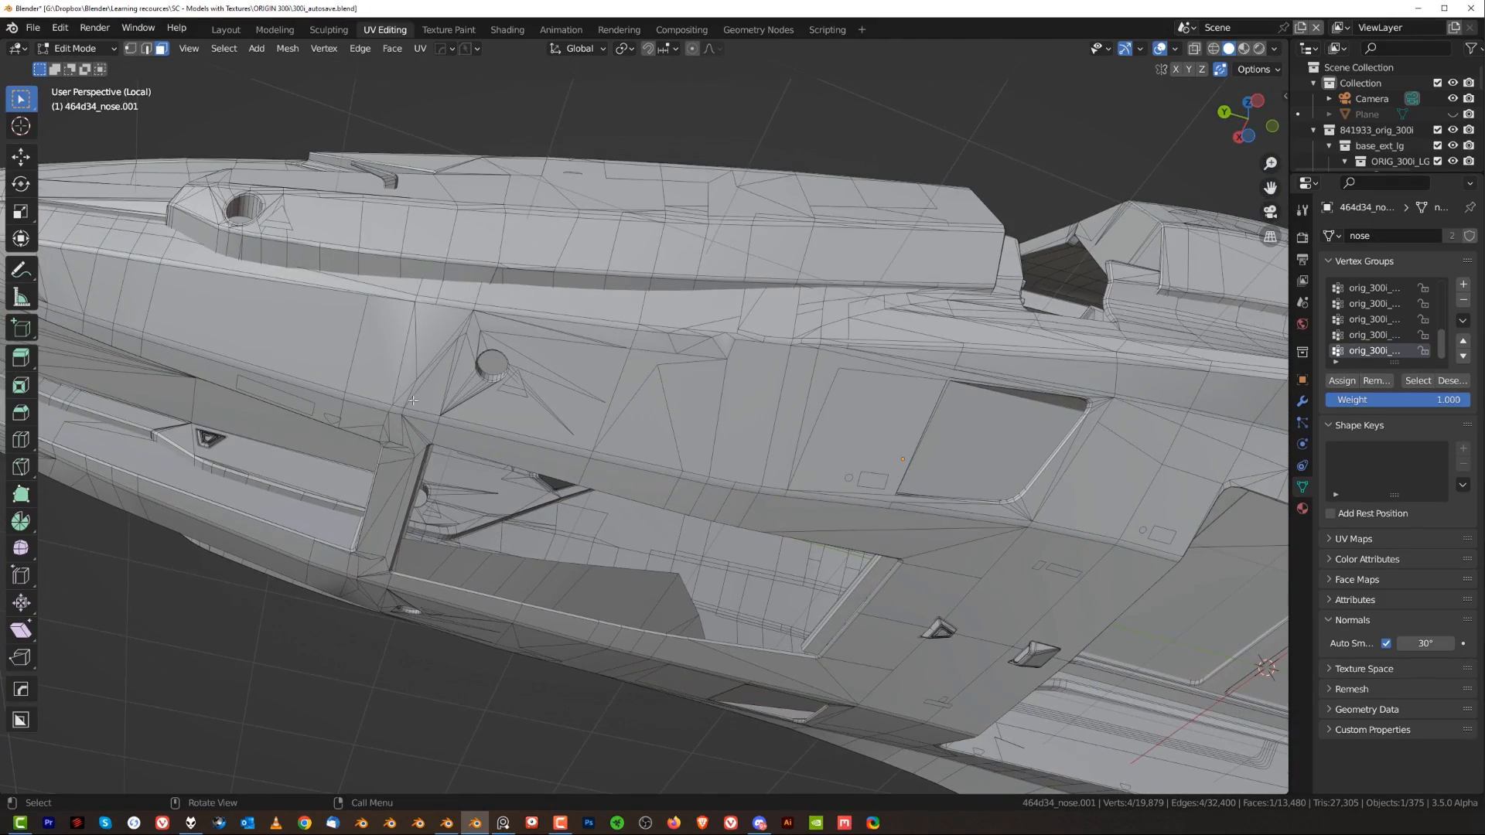
{"action": "middle_click_drag", "start_coordinate": [437, 286], "coordinate": [703, 280], "text": "shift"}
{"action": "left_click", "coordinate": [1180, 710]}
{"action": "middle_click_drag", "start_coordinate": [1181, 710], "coordinate": [791, 361], "text": "shift"}
{"action": "middle_click_drag", "start_coordinate": [790, 361], "coordinate": [815, 420], "text": "shift"}
{"action": "scroll", "coordinate": [813, 371], "scroll_direction": "up", "scroll_amount": 2}
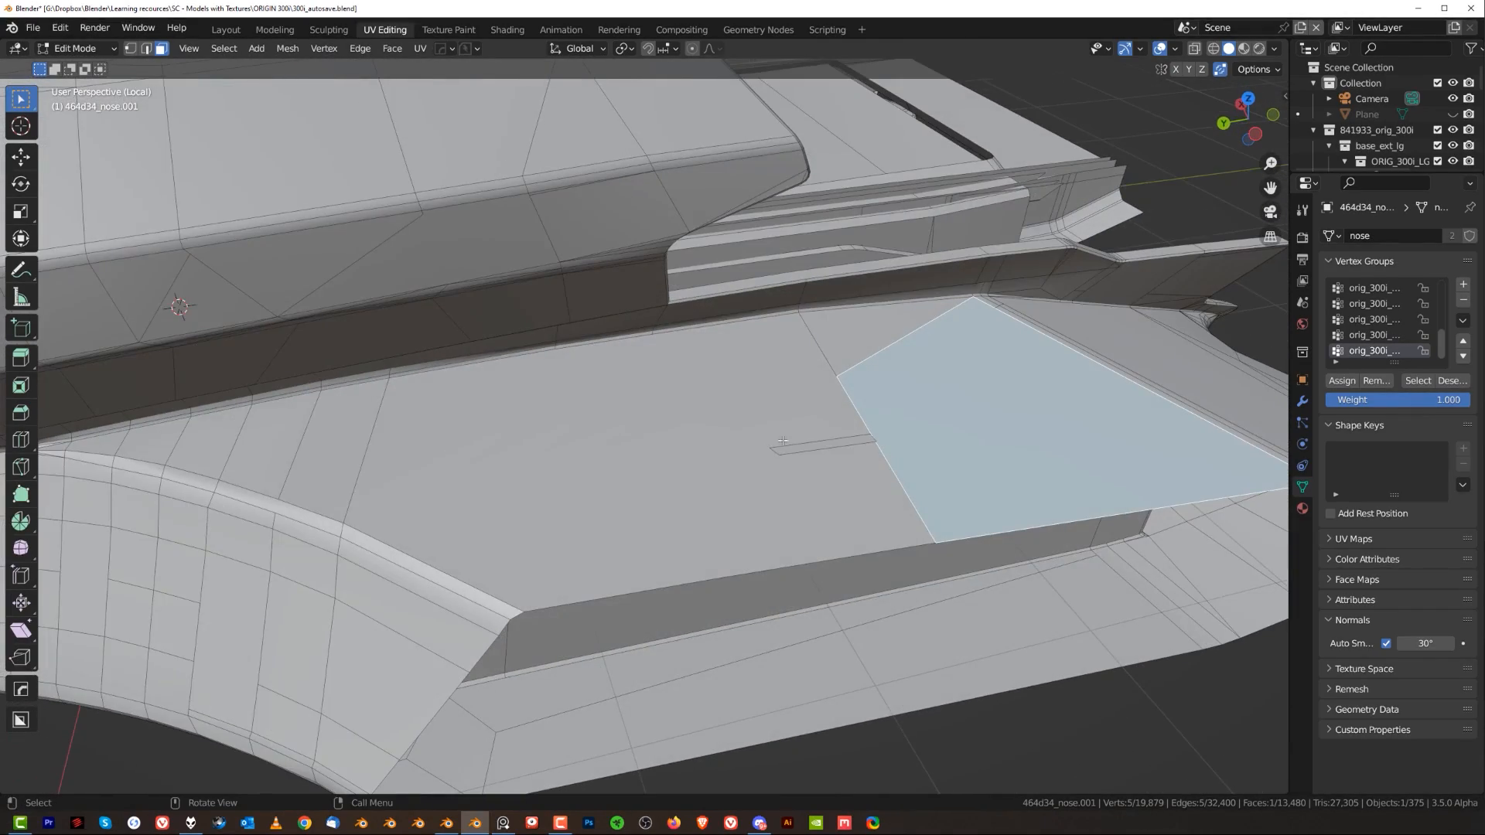
{"action": "scroll", "coordinate": [549, 417], "scroll_direction": "down", "scroll_amount": 2}
{"action": "middle_click_drag", "start_coordinate": [720, 450], "coordinate": [659, 434]}
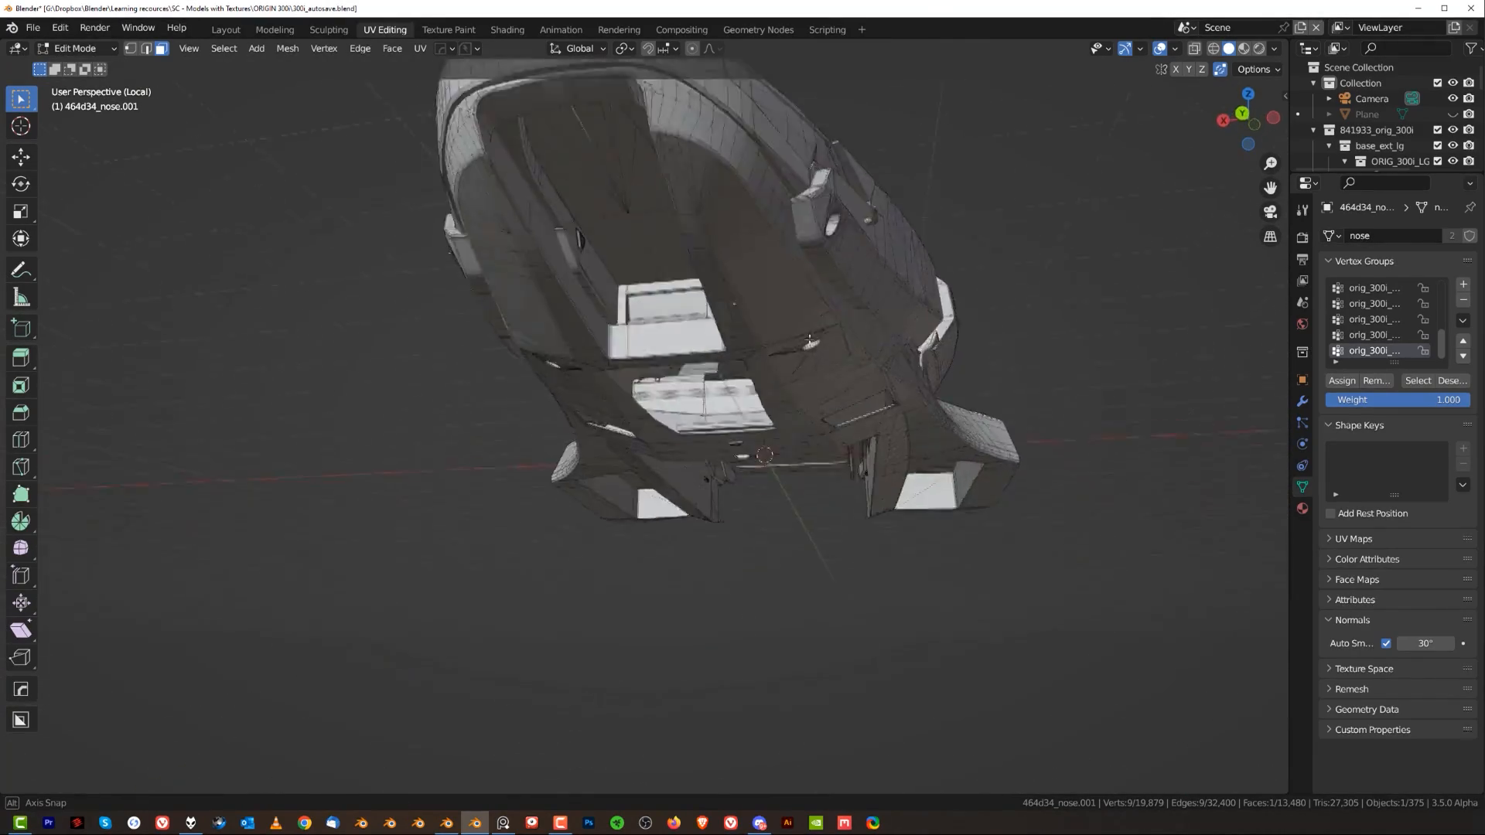
- Examine the hull from the front quarter and the wing's flat recessed faces up close, then return to Object Mode
{"action": "middle_click_drag", "start_coordinate": [792, 317], "coordinate": [710, 299]}
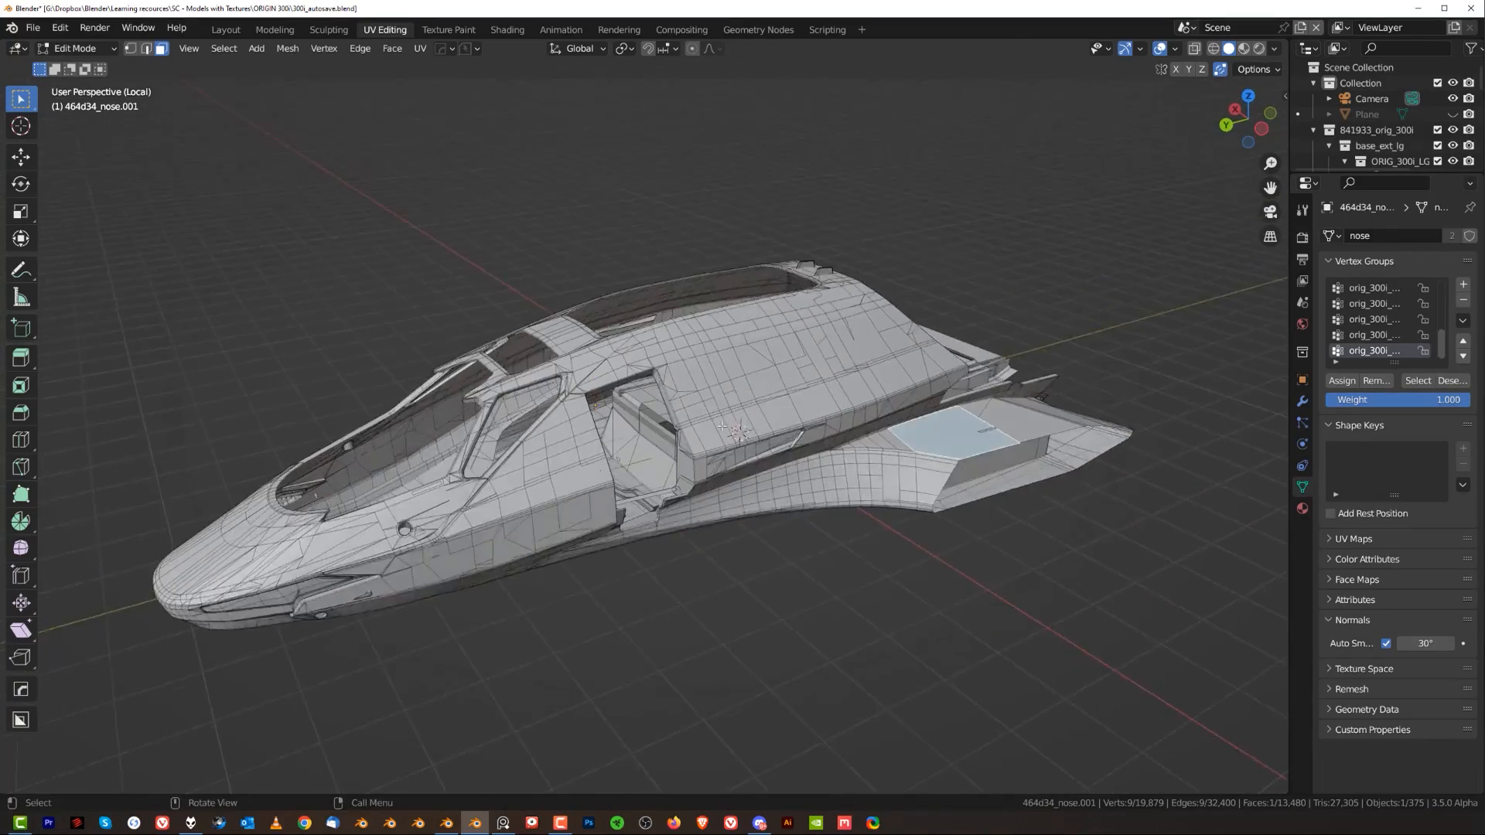
{"action": "middle_click_drag", "start_coordinate": [688, 394], "coordinate": [793, 354]}
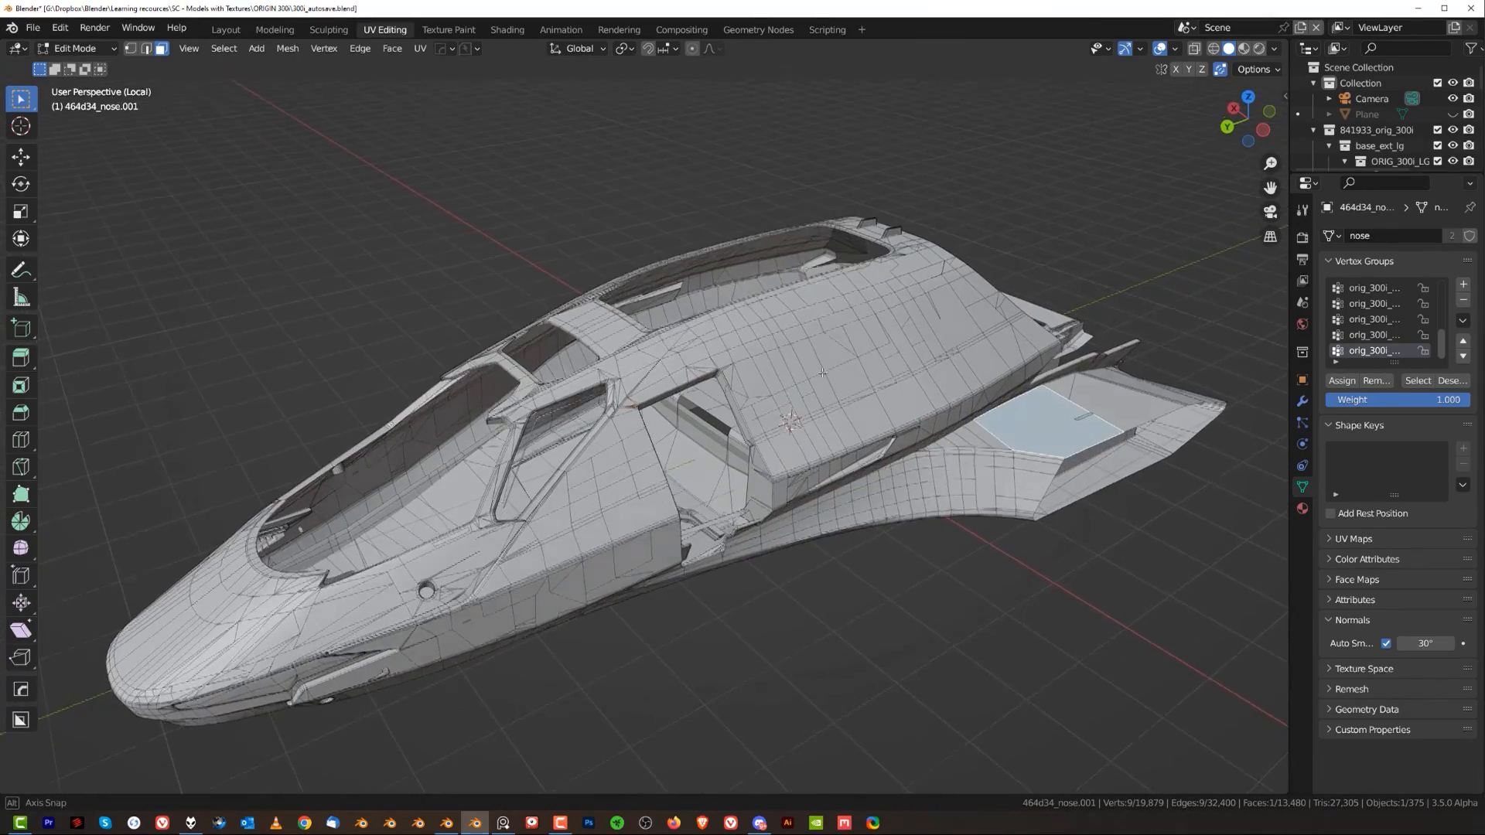
{"action": "middle_click_drag", "start_coordinate": [822, 377], "coordinate": [731, 320]}
{"action": "scroll", "coordinate": [562, 422], "scroll_direction": "up", "scroll_amount": 2}
{"action": "middle_click_drag", "start_coordinate": [1040, 434], "coordinate": [560, 448], "text": "shift"}
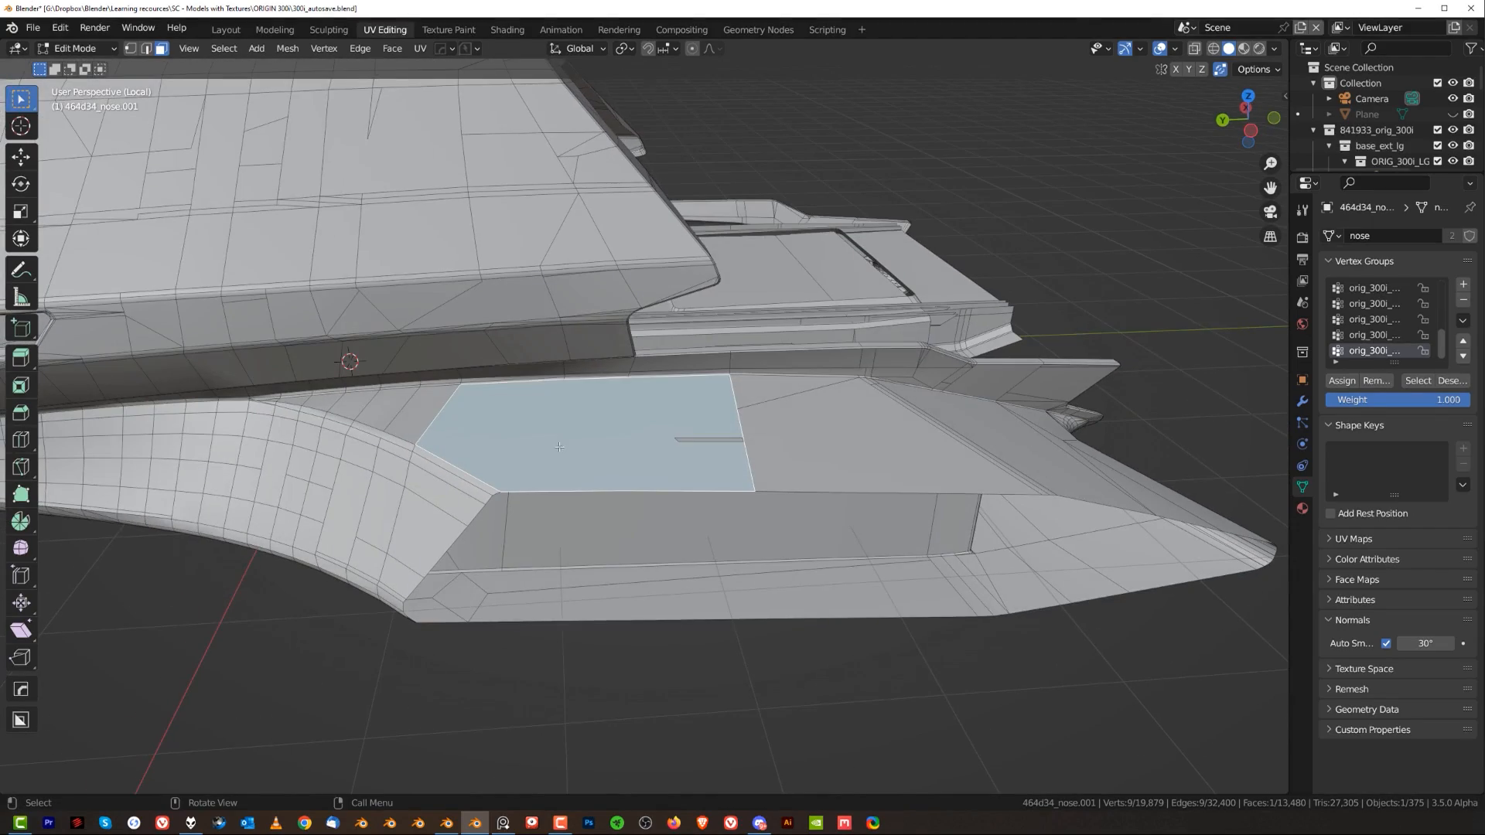
{"action": "left_click", "coordinate": [767, 387]}
{"action": "middle_click_drag", "start_coordinate": [767, 387], "coordinate": [938, 304]}
{"action": "key", "text": "Tab"}
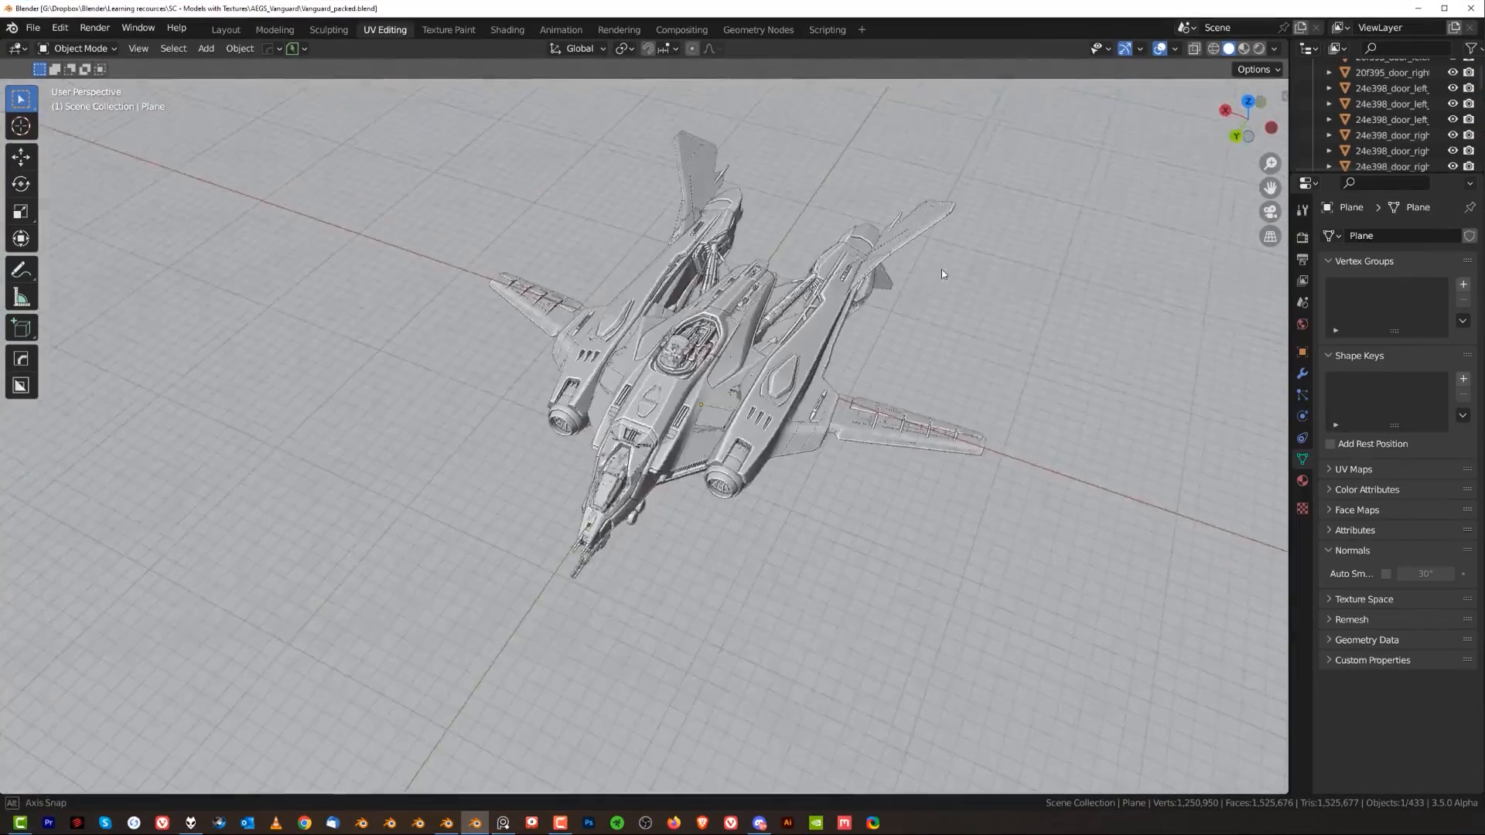
- Inspect the Vanguard's overall shape from above and the front quarter, and delete the ground plane beneath it
{"action": "scroll", "coordinate": [829, 328], "scroll_direction": "up", "scroll_amount": 3}
{"action": "middle_click_drag", "start_coordinate": [829, 328], "coordinate": [888, 461]}
{"action": "middle_click_drag", "start_coordinate": [1055, 368], "coordinate": [266, 273]}
{"action": "middle_click_drag", "start_coordinate": [457, 315], "coordinate": [662, 621]}
{"action": "key", "text": "Delete"}
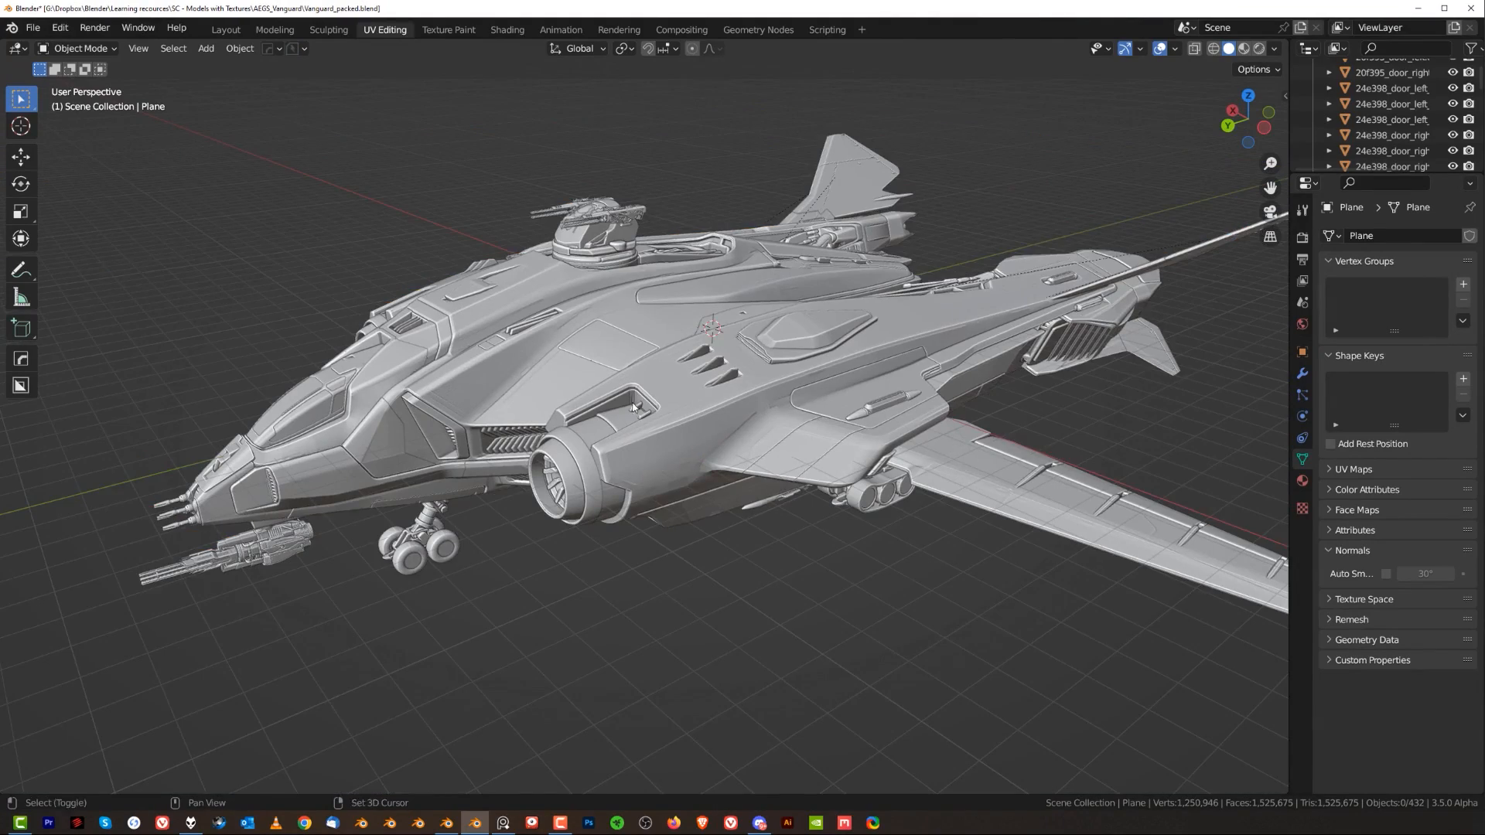
- Move the Vanguard's nose shell and outer body away from the ship to expose the interior modules
{"action": "scroll", "coordinate": [777, 396], "scroll_direction": "down", "scroll_amount": 4}
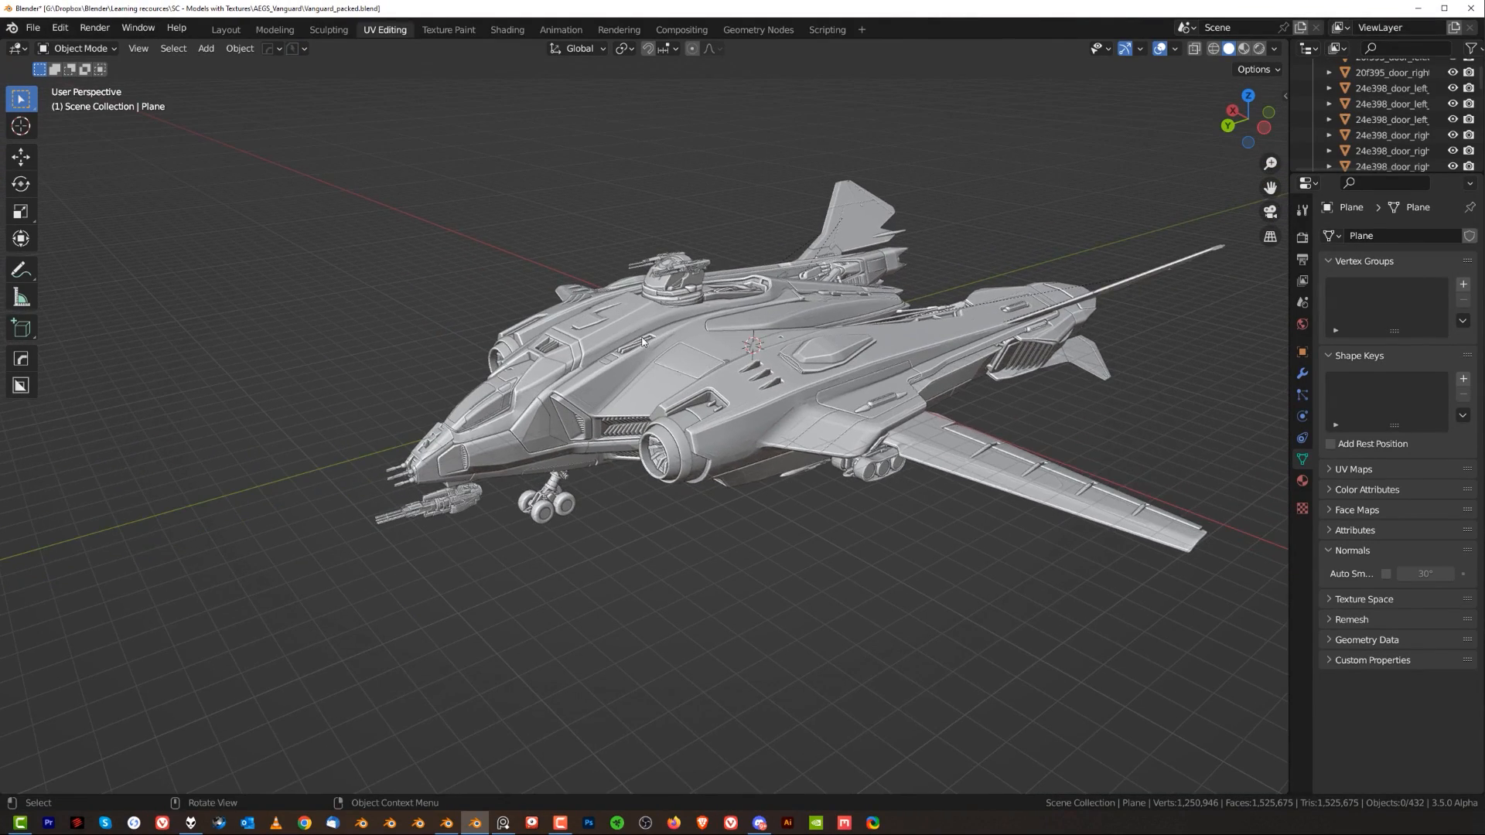
{"action": "scroll", "coordinate": [640, 342], "scroll_direction": "up", "scroll_amount": 1}
{"action": "left_click", "coordinate": [558, 396]}
{"action": "scroll", "coordinate": [687, 405], "scroll_direction": "down", "scroll_amount": 1}
{"action": "key", "text": "g"}
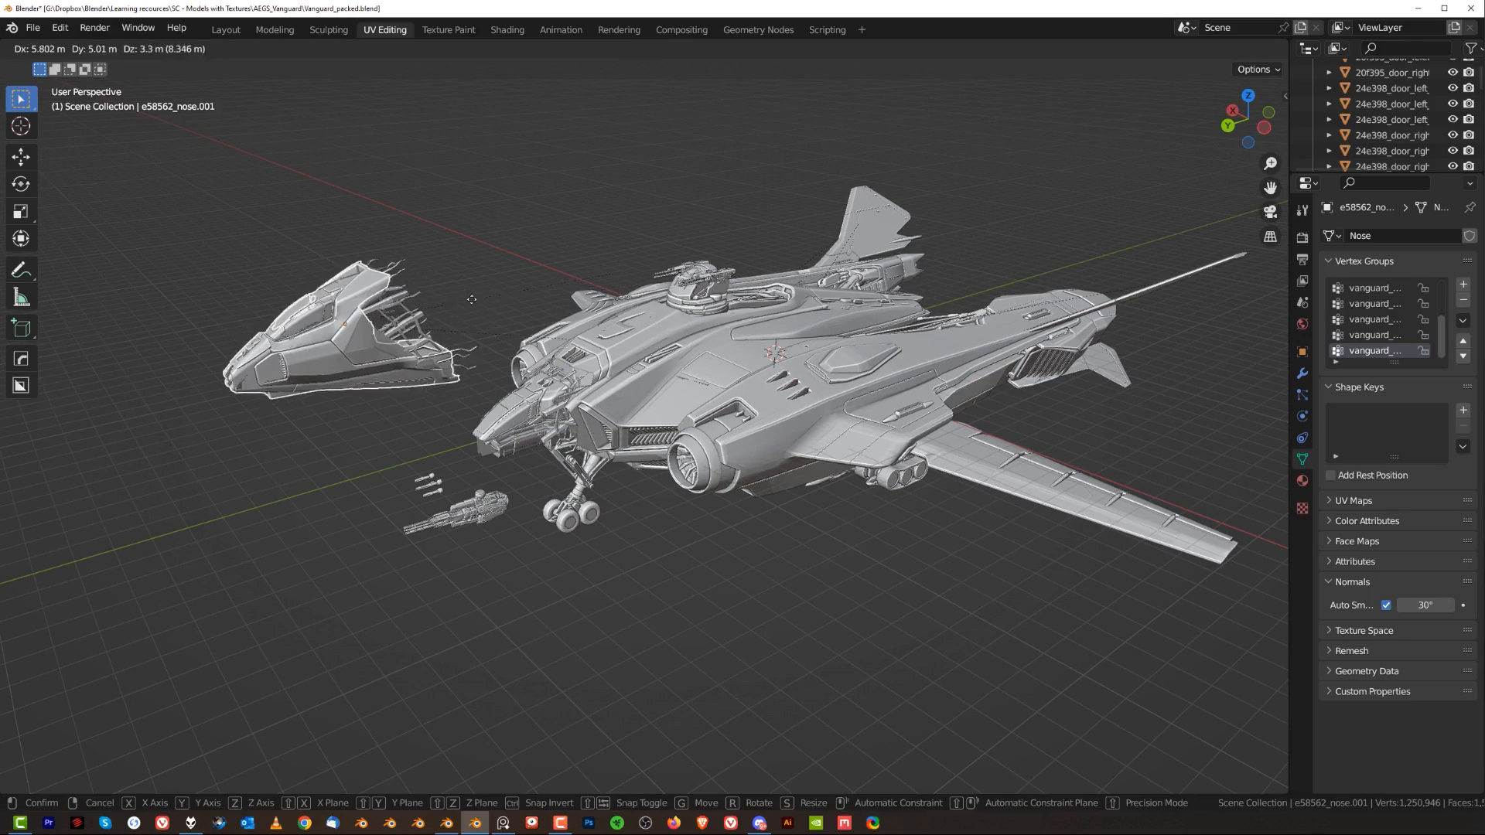
{"action": "left_click", "coordinate": [680, 327]}
{"action": "key", "text": "g"}
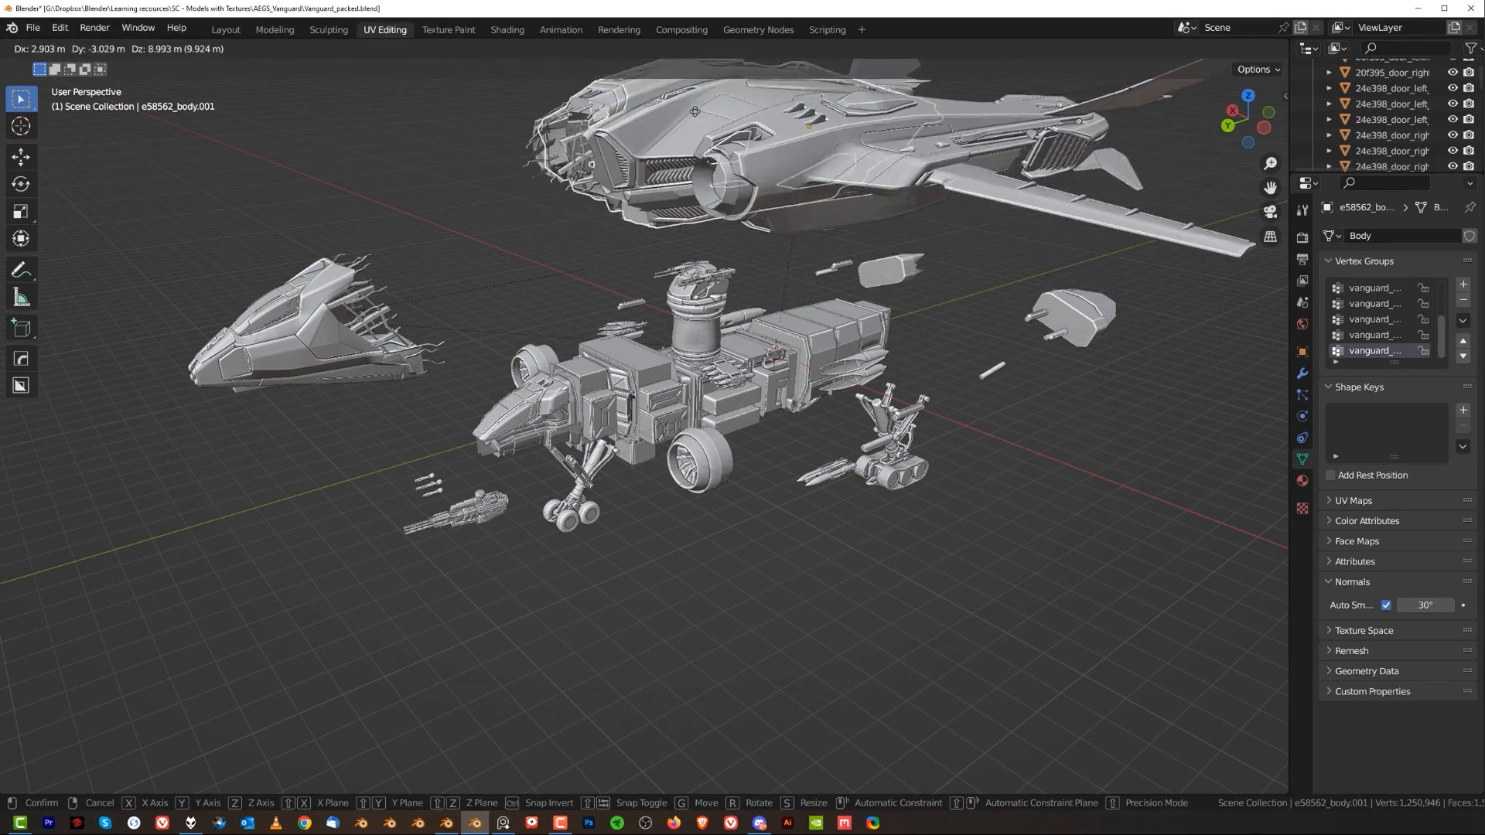
{"action": "left_click", "coordinate": [880, 220]}
{"action": "scroll", "coordinate": [811, 309], "scroll_direction": "up", "scroll_amount": 4}
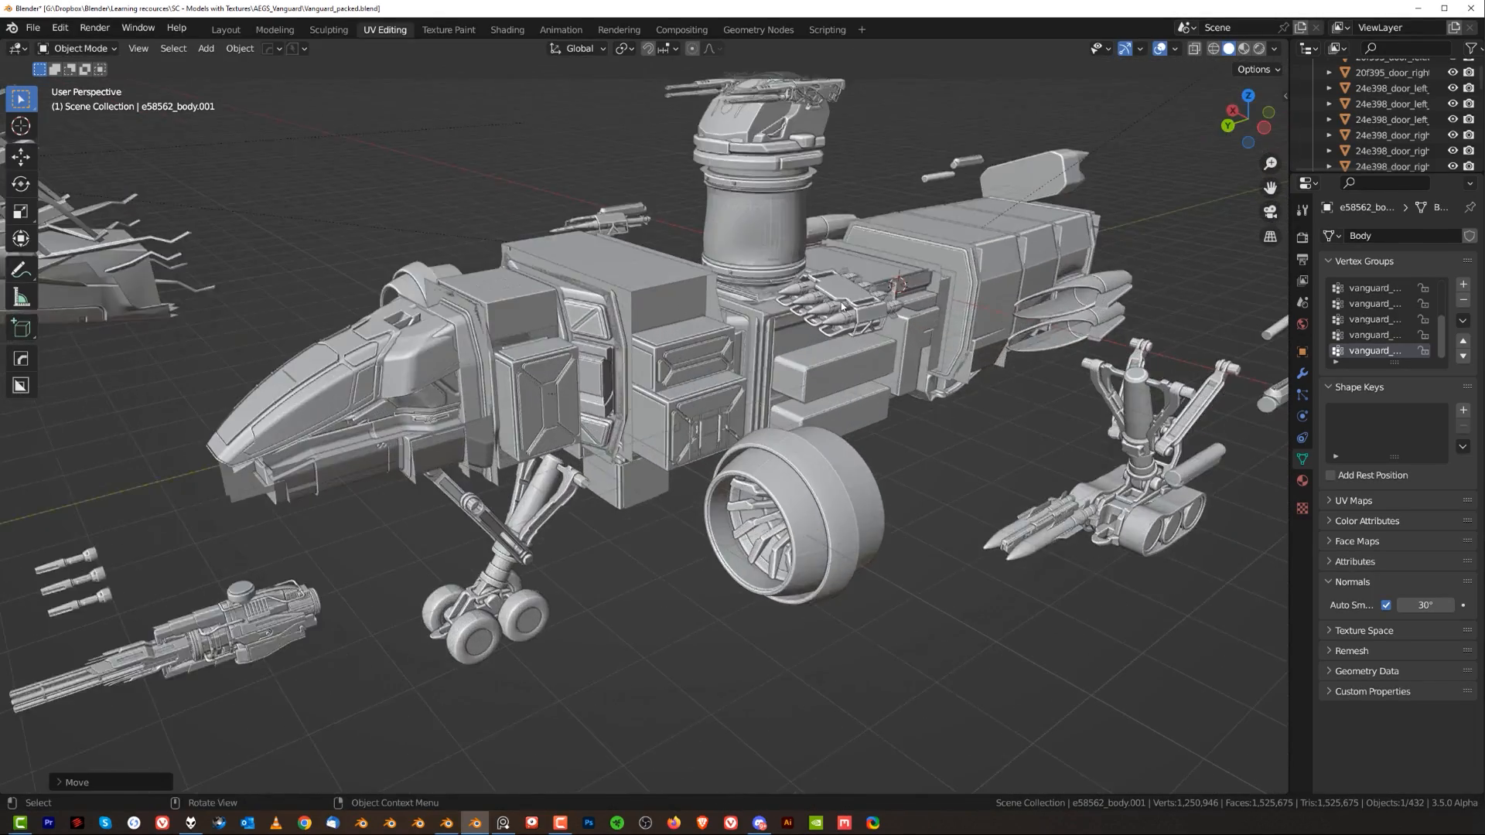
{"action": "scroll", "coordinate": [812, 312], "scroll_direction": "up", "scroll_amount": 6}
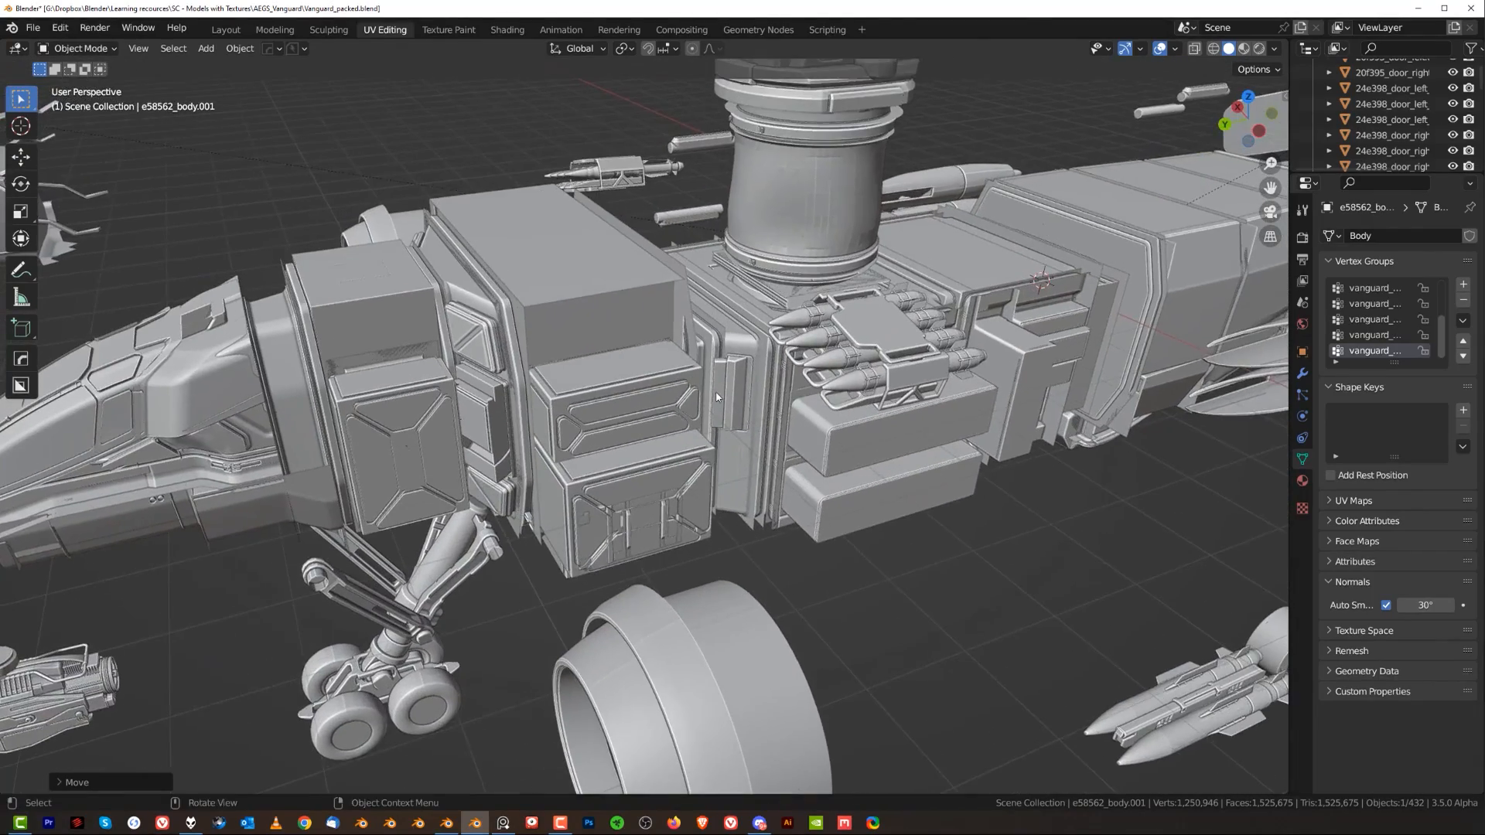
- Move the rear room's left wall out and away from the interior
{"action": "middle_click_drag", "start_coordinate": [716, 397], "coordinate": [828, 393]}
{"action": "mouse_move", "coordinate": [679, 408]}
{"action": "middle_mouse_down"}
{"action": "mouse_move", "coordinate": [786, 421]}
{"action": "mouse_move", "coordinate": [681, 407]}
{"action": "mouse_move", "coordinate": [883, 393]}
{"action": "mouse_move", "coordinate": [689, 404]}
{"action": "middle_mouse_up"}
{"action": "left_click", "coordinate": [883, 393]}
{"action": "scroll", "coordinate": [689, 404], "scroll_direction": "up", "scroll_amount": 2}
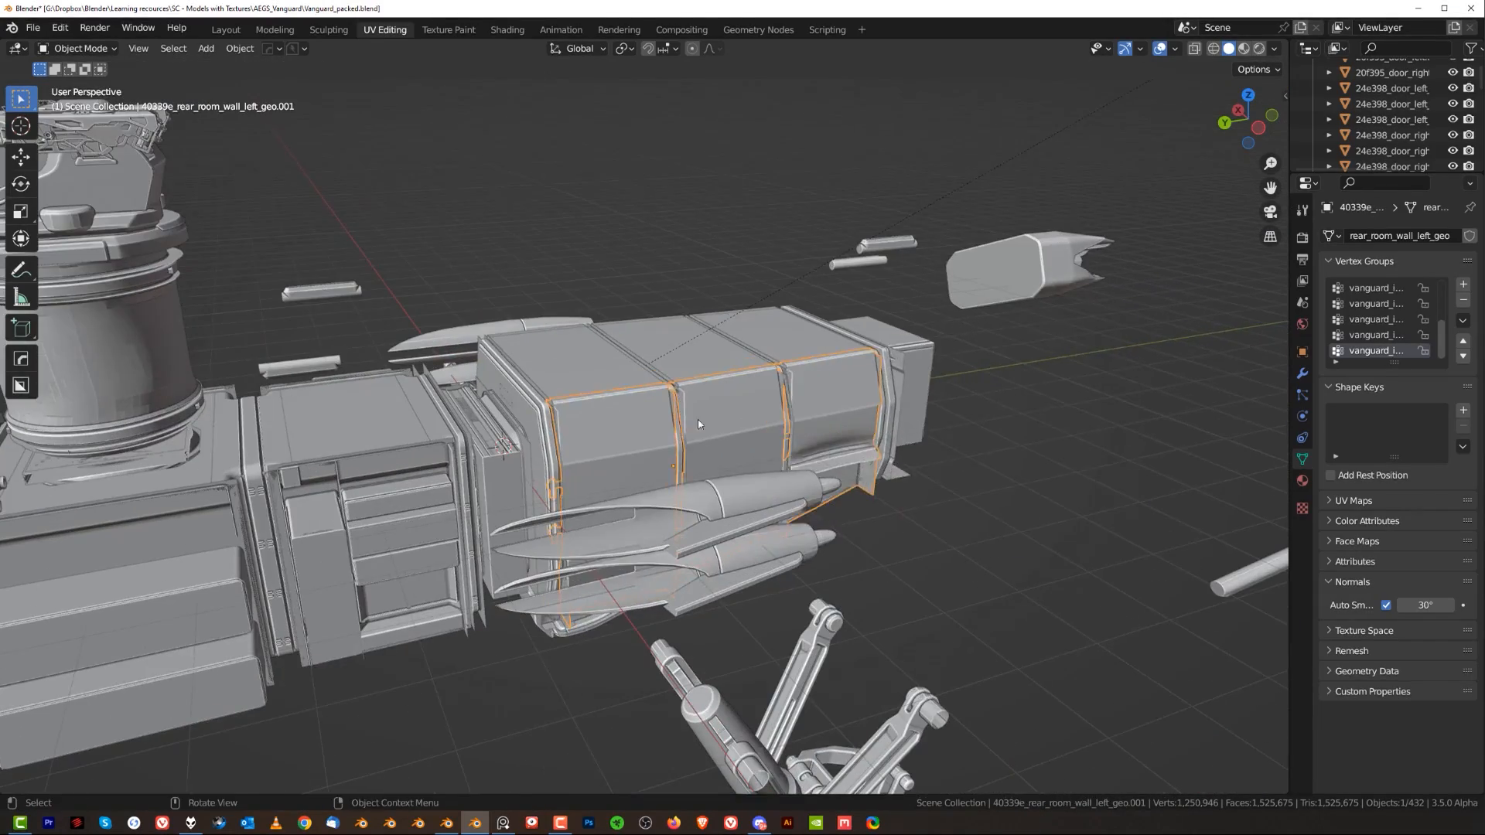
{"action": "key", "text": "g"}
{"action": "left_click", "coordinate": [1176, 370]}
- Move the small ceiling panel and the kitchen wall away from the middle room
{"action": "middle_click_drag", "start_coordinate": [616, 372], "coordinate": [496, 360]}
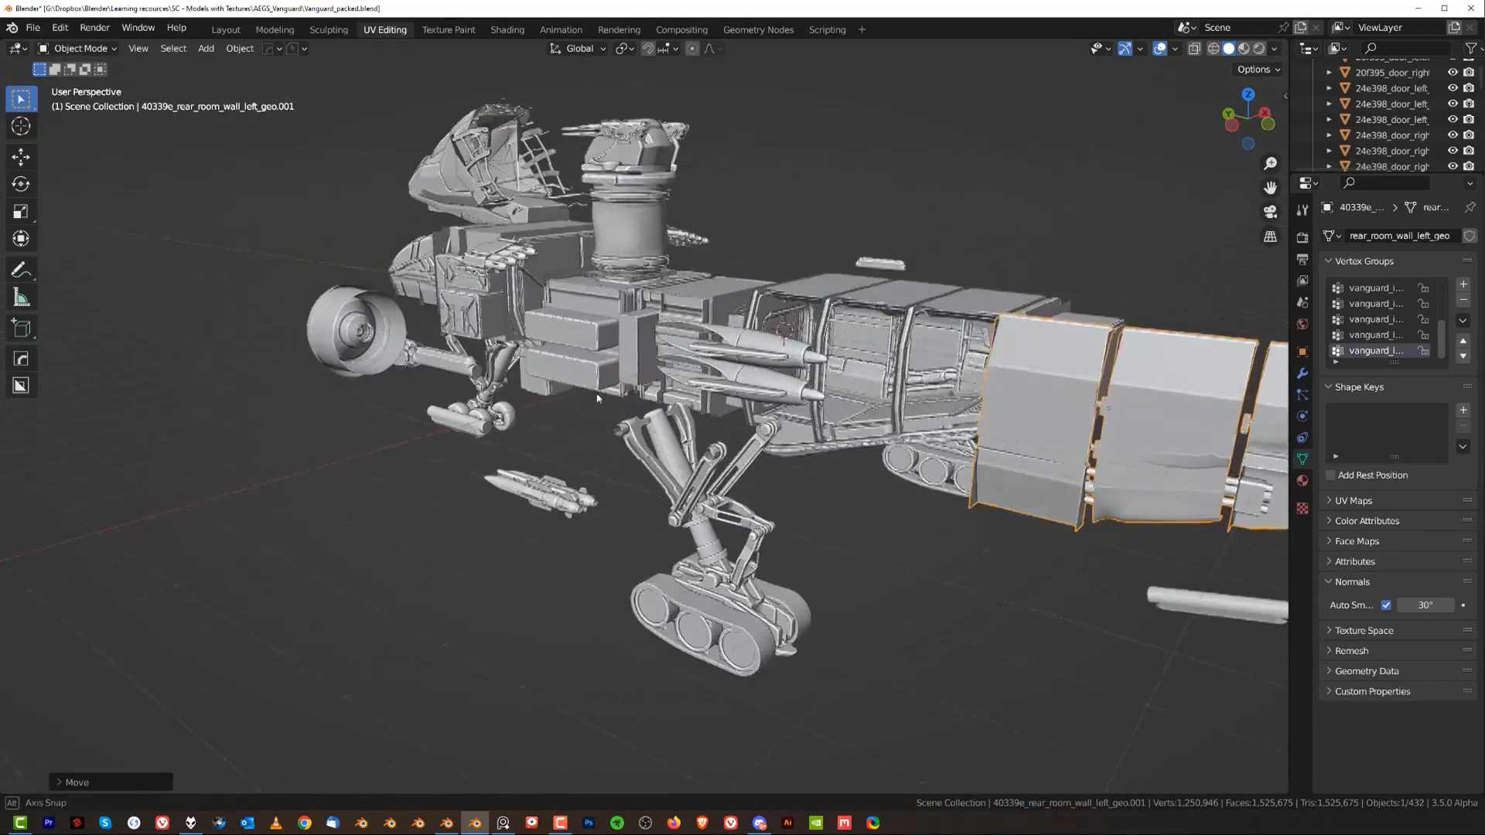
{"action": "scroll", "coordinate": [727, 310], "scroll_direction": "up", "scroll_amount": 3}
{"action": "middle_click_drag", "start_coordinate": [789, 313], "coordinate": [700, 580], "text": "shift"}
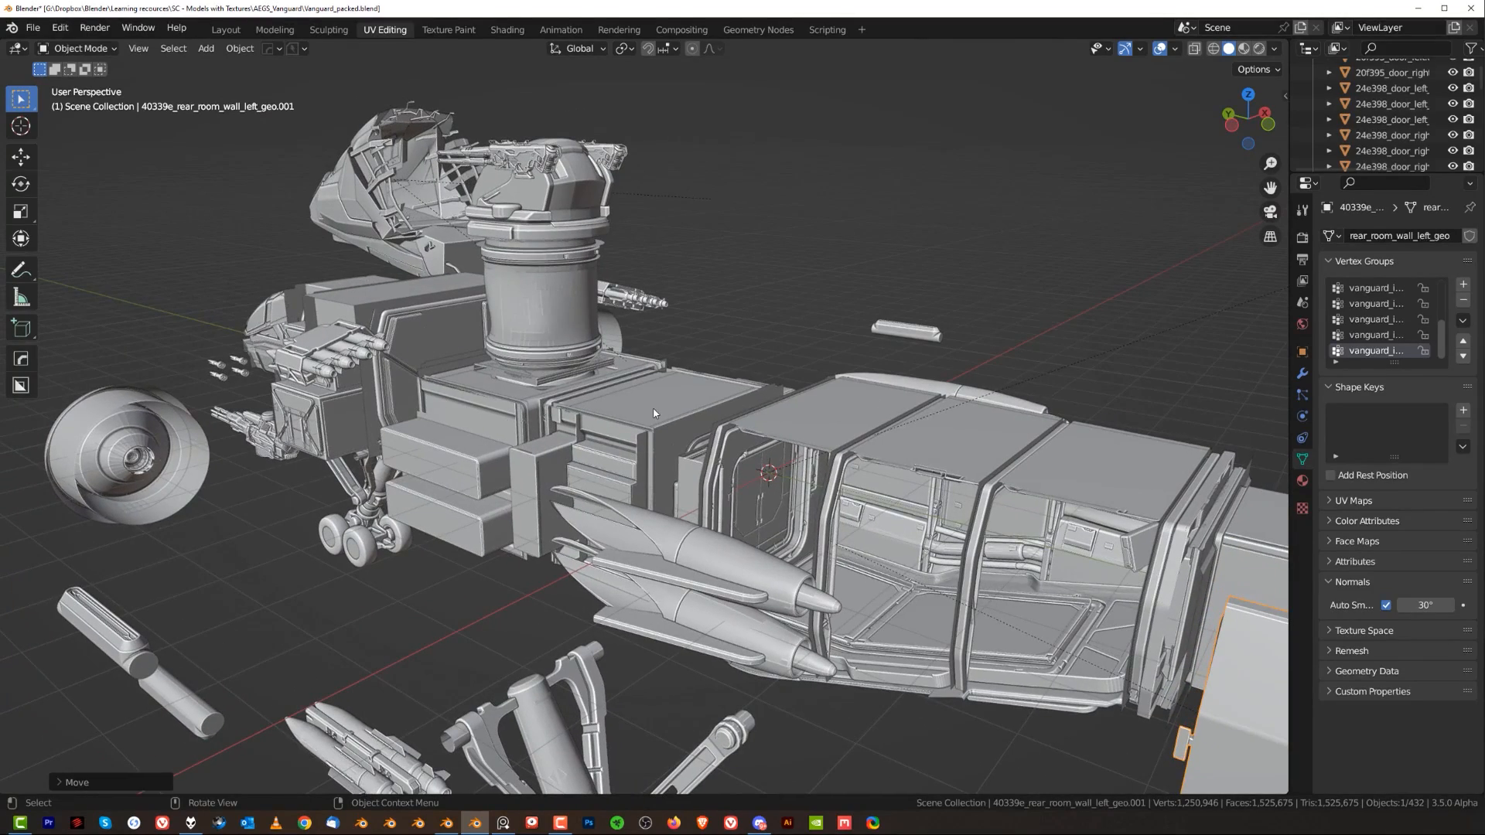
{"action": "key", "text": "g"}
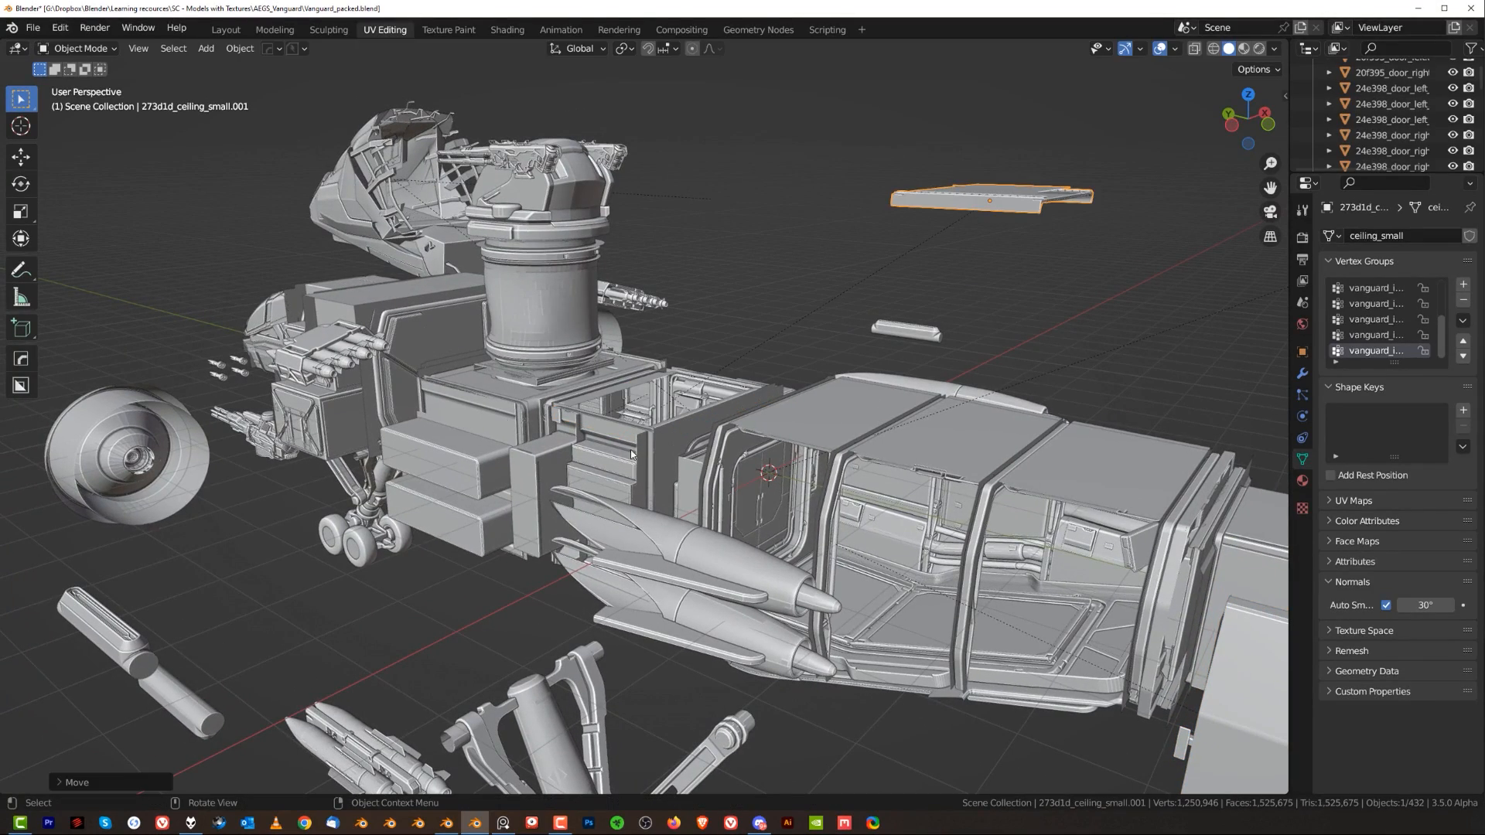
{"action": "key", "text": "g"}
{"action": "left_click", "coordinate": [1259, 650]}
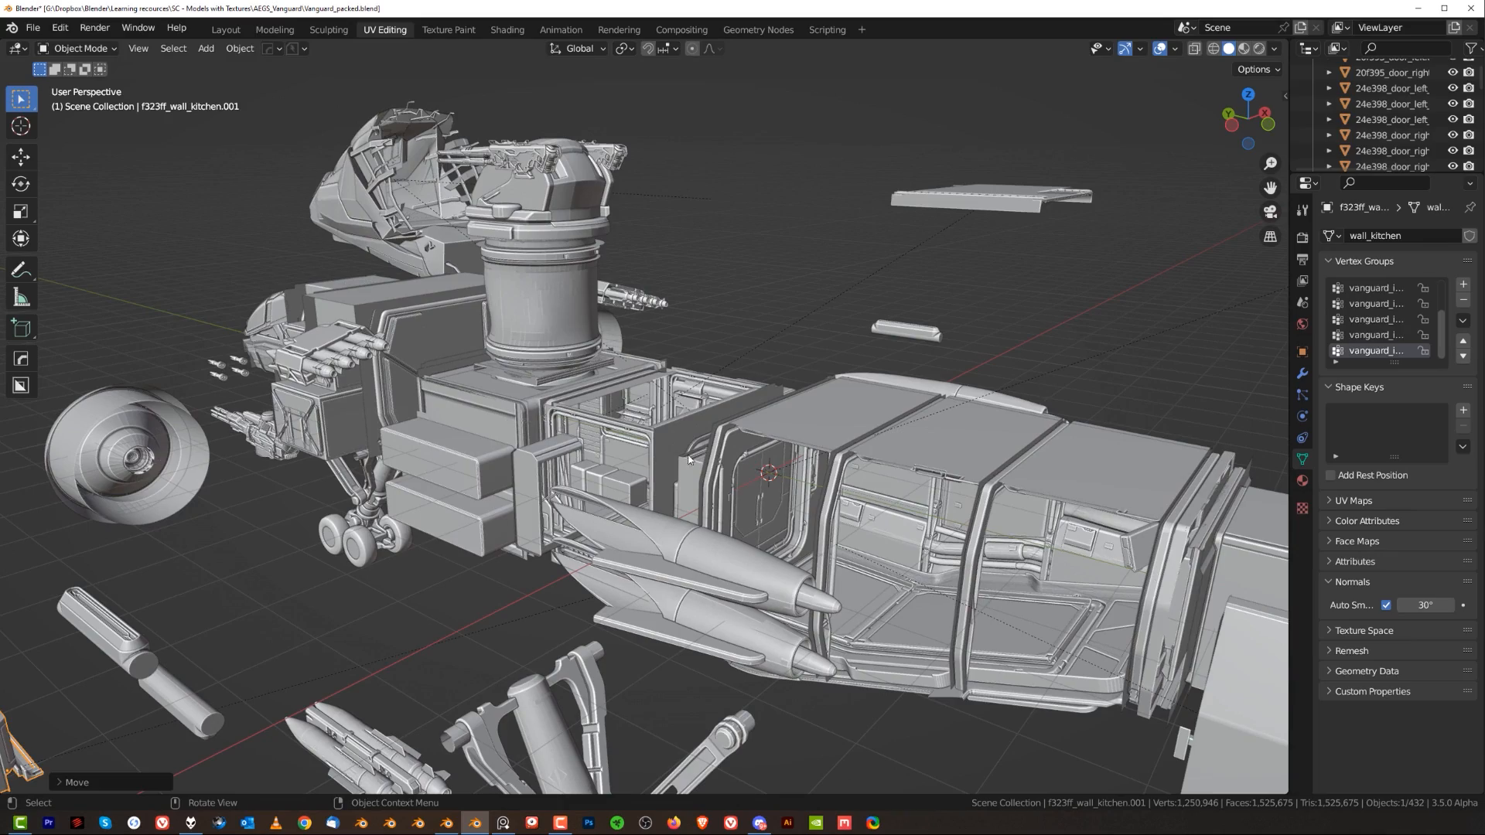
- Move the upper bed geometry and the merged wall section behind it away from the bed room
{"action": "left_click", "coordinate": [463, 462]}
{"action": "key", "text": "g"}
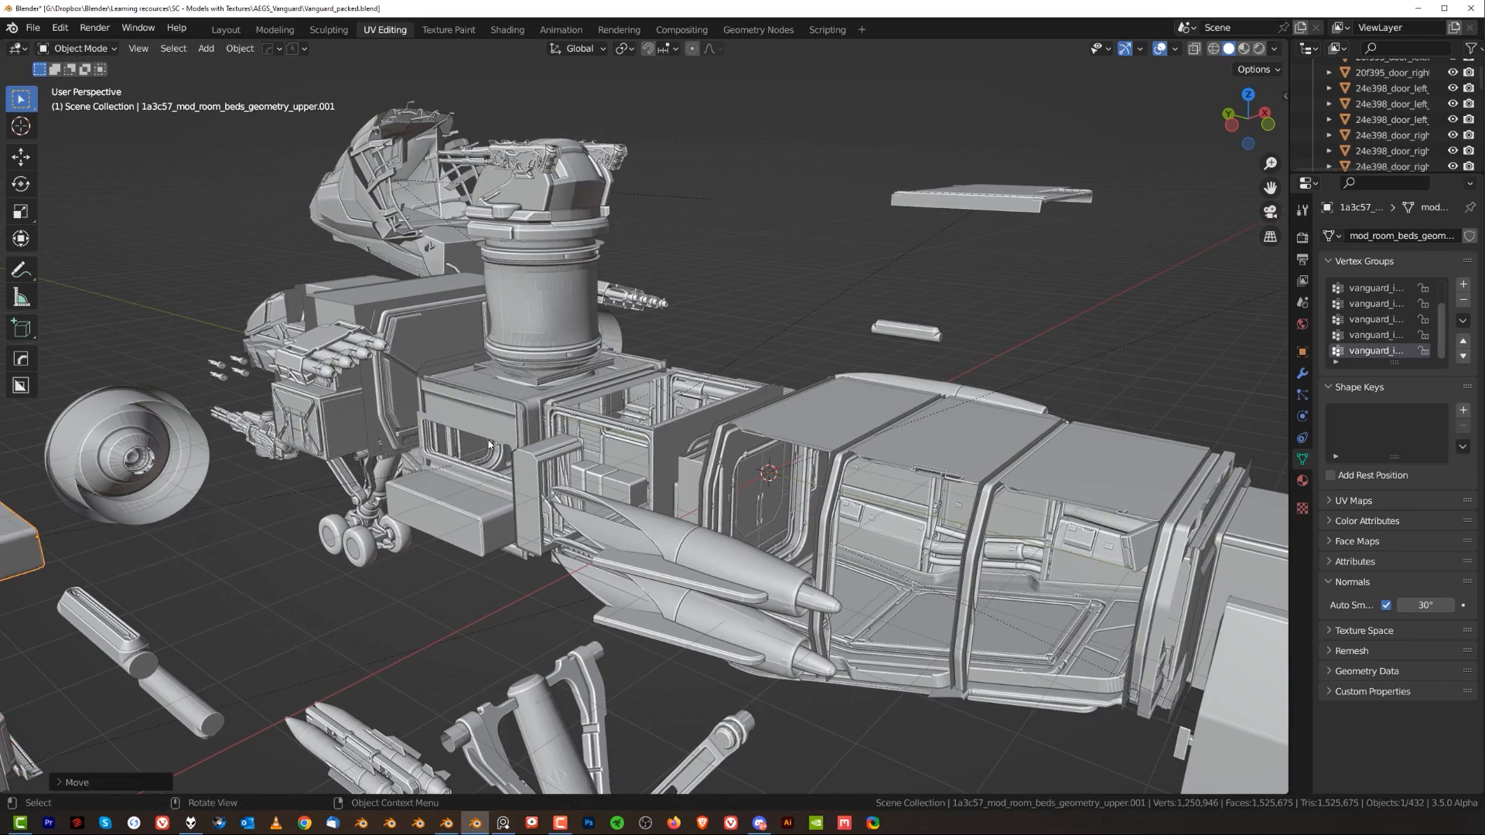
{"action": "left_click", "coordinate": [489, 444]}
{"action": "key", "text": "g"}
{"action": "scroll", "coordinate": [580, 456], "scroll_direction": "up", "scroll_amount": 3}
{"action": "middle_click_drag", "start_coordinate": [713, 499], "coordinate": [1199, 488]}
{"action": "scroll", "coordinate": [576, 534], "scroll_direction": "down", "scroll_amount": 3}
{"action": "middle_click_drag", "start_coordinate": [674, 382], "coordinate": [669, 472]}
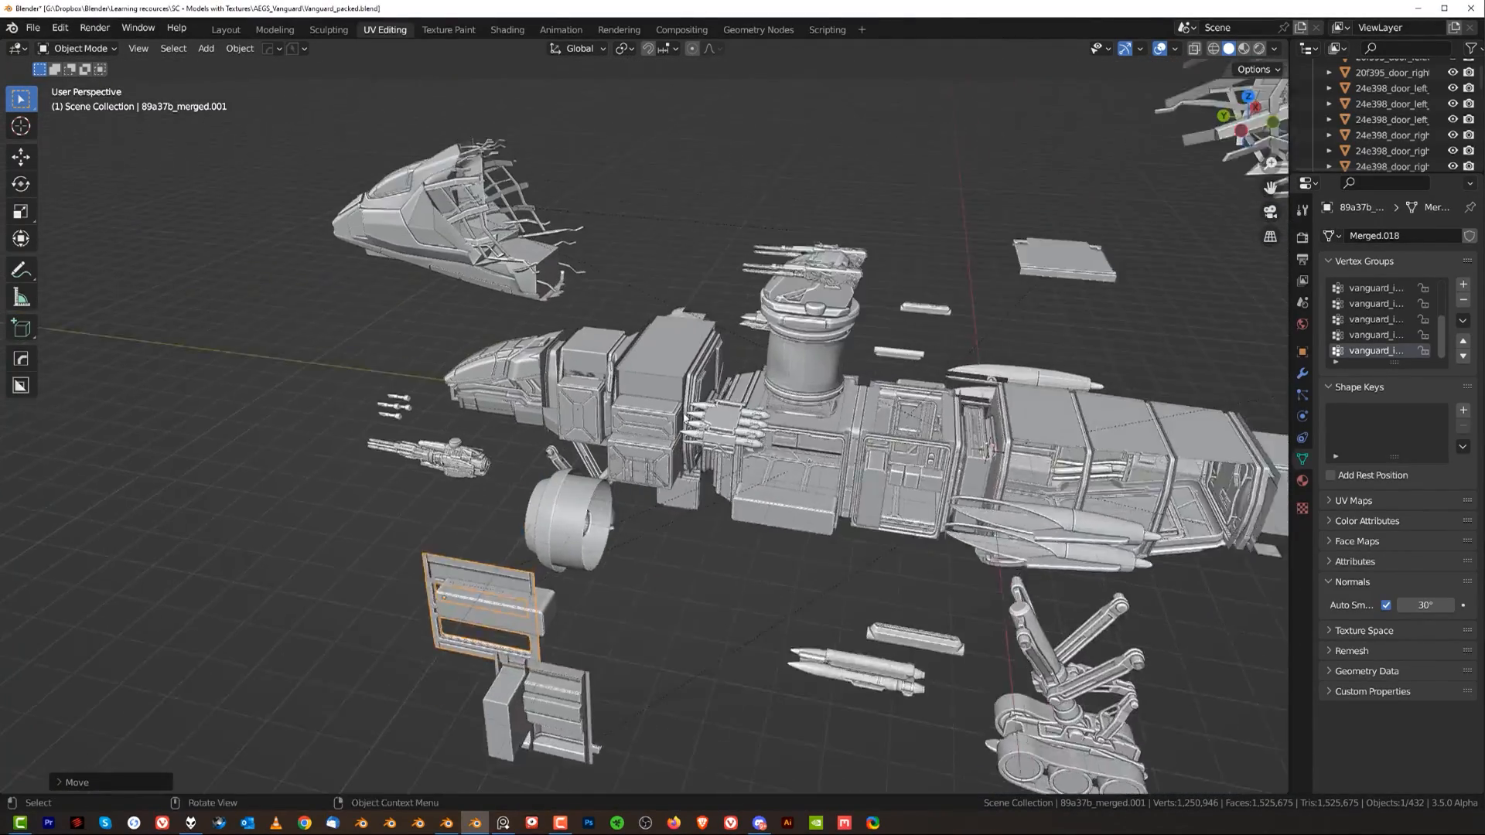
- Move the front room's cage panel and the cockpit canopy interior away from the cockpit section
{"action": "scroll", "coordinate": [666, 359], "scroll_direction": "up", "scroll_amount": 3}
{"action": "left_click", "coordinate": [665, 359]}
{"action": "left_click", "coordinate": [693, 363]}
{"action": "key", "text": "g"}
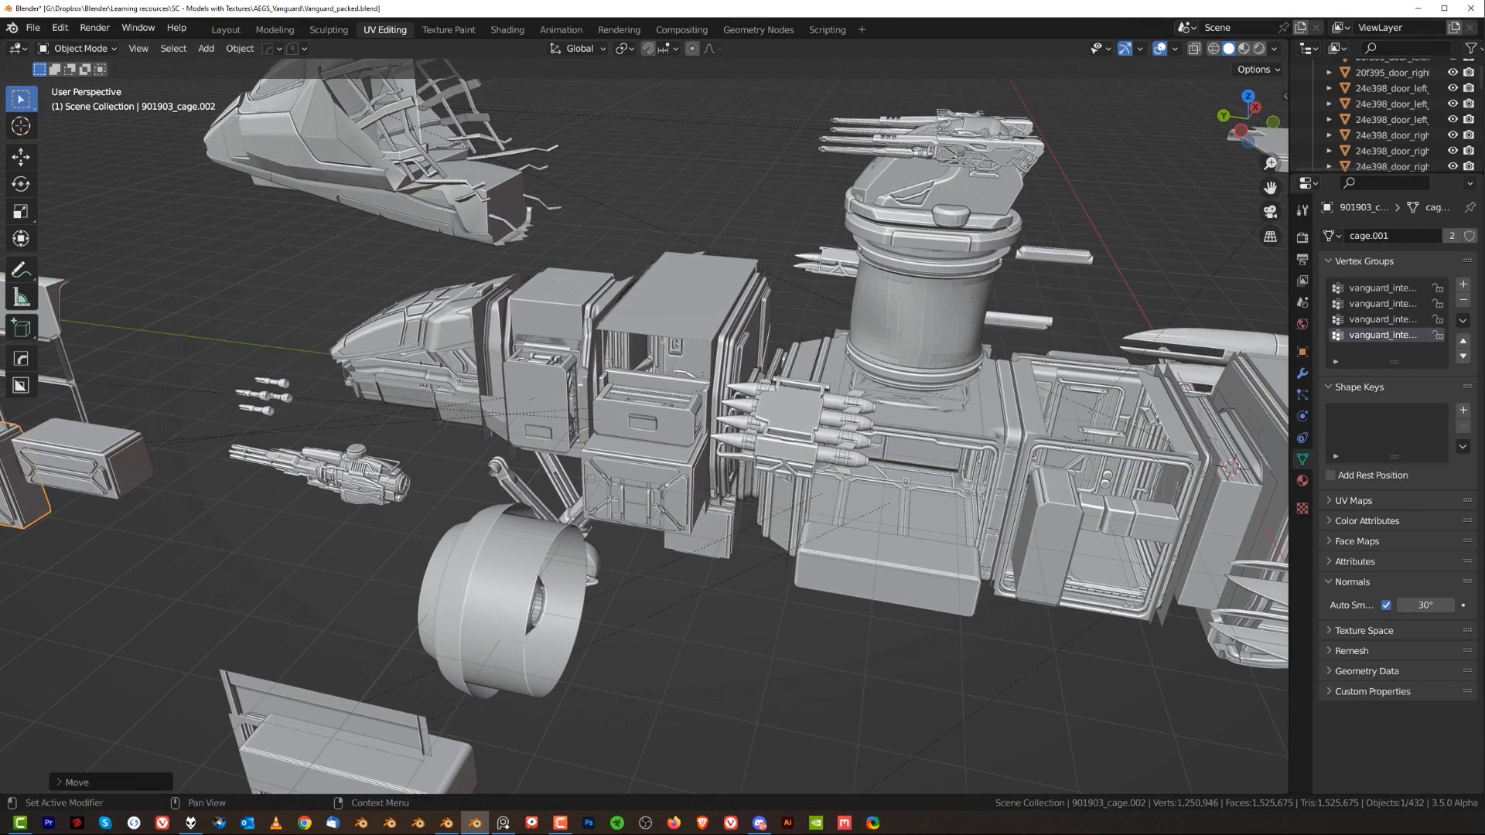
{"action": "left_click", "coordinate": [369, 338]}
{"action": "key", "text": "g"}
{"action": "left_click", "coordinate": [154, 332]}
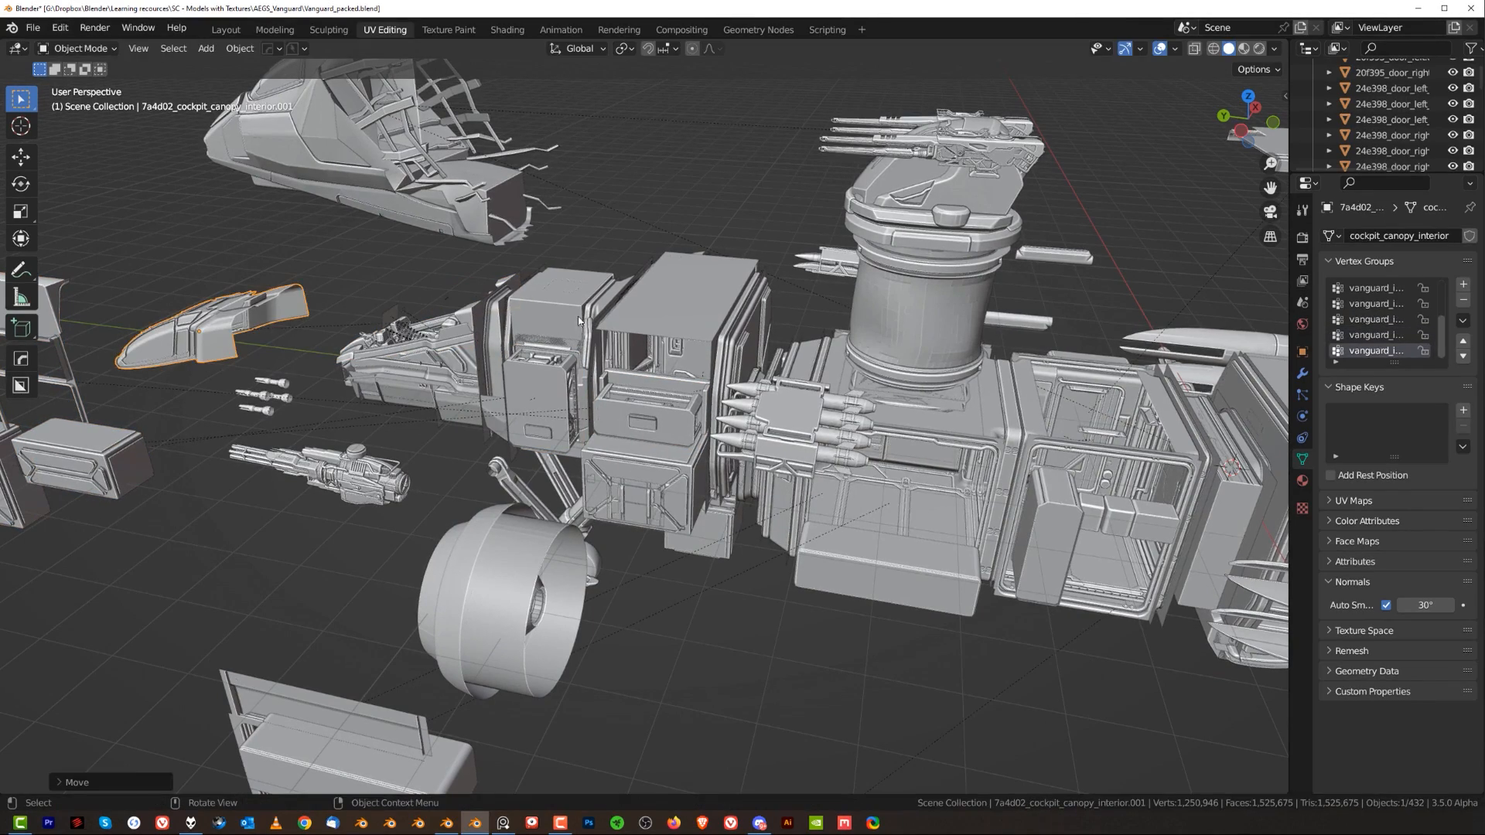
- Move the front rooms' outer panels, the cooler mesh and the main cooler door away from the interior
{"action": "left_click", "coordinate": [465, 91]}
{"action": "left_click", "coordinate": [647, 289]}
{"action": "key", "text": "g"}
{"action": "left_click", "coordinate": [540, 741]}
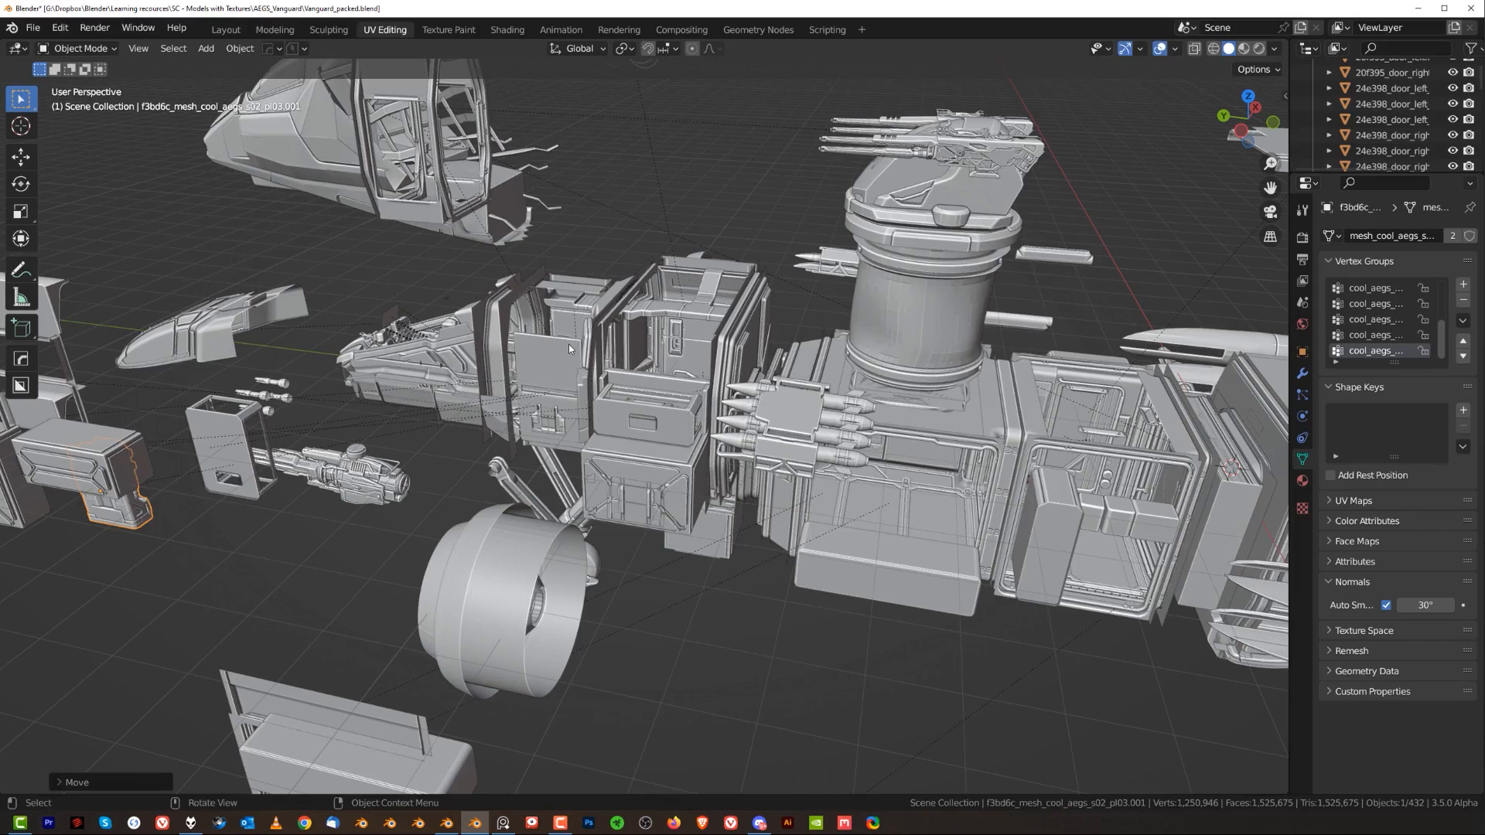
{"action": "scroll", "coordinate": [645, 425], "scroll_direction": "up", "scroll_amount": 1}
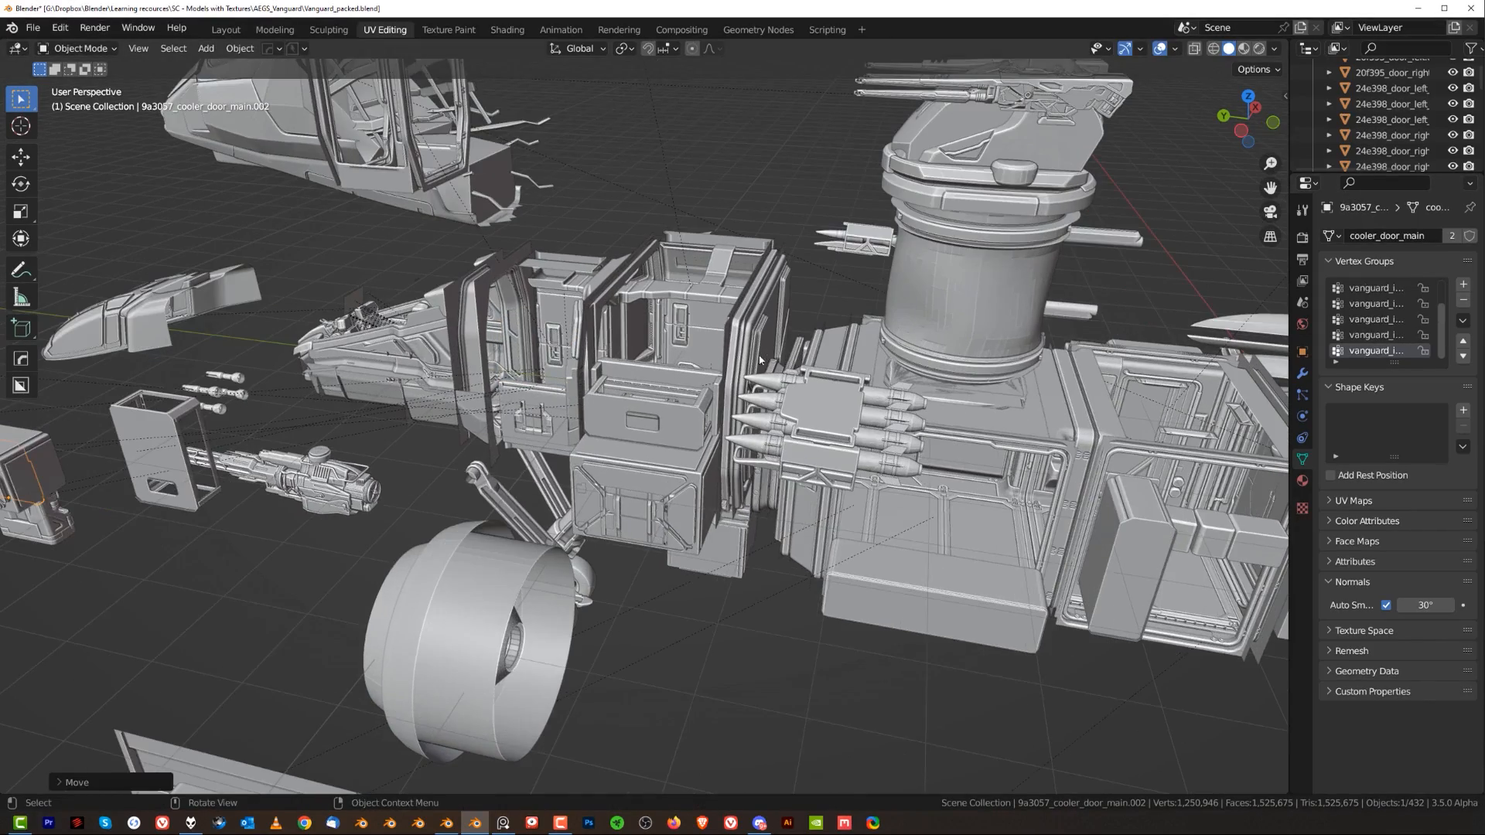
{"action": "middle_click_drag", "start_coordinate": [759, 361], "coordinate": [852, 364]}
- Examine the opened interior modules from the front section to the rear room, selecting the rear room's roof panels
{"action": "middle_click_drag", "start_coordinate": [580, 174], "coordinate": [781, 371], "text": "shift"}
{"action": "scroll", "coordinate": [870, 403], "scroll_direction": "up", "scroll_amount": 4}
{"action": "scroll", "coordinate": [1015, 450], "scroll_direction": "up", "scroll_amount": 3}
{"action": "scroll", "coordinate": [889, 418], "scroll_direction": "up", "scroll_amount": 3}
{"action": "scroll", "coordinate": [596, 350], "scroll_direction": "down", "scroll_amount": 5}
{"action": "left_click", "coordinate": [679, 318]}
{"action": "scroll", "coordinate": [882, 433], "scroll_direction": "down", "scroll_amount": 2}
{"action": "middle_click_drag", "start_coordinate": [990, 449], "coordinate": [766, 404], "text": "shift"}
{"action": "scroll", "coordinate": [851, 438], "scroll_direction": "up", "scroll_amount": 2}
{"action": "left_click", "coordinate": [710, 317]}
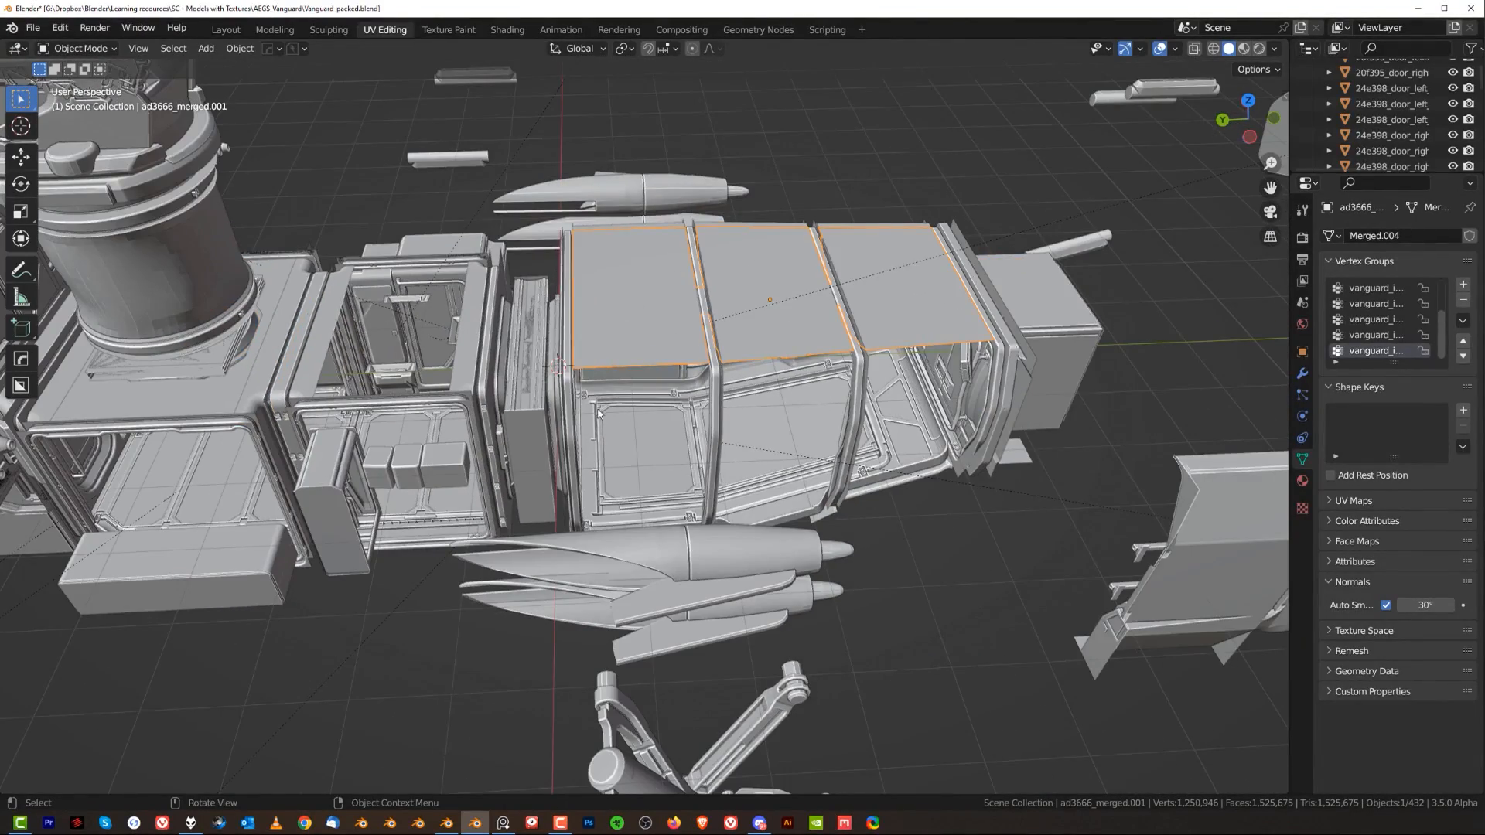
- Try to move the middle room modules and the turret column away together as one selected group
{"action": "scroll", "coordinate": [598, 412], "scroll_direction": "down", "scroll_amount": 2}
{"action": "middle_click_drag", "start_coordinate": [598, 413], "coordinate": [755, 441], "text": "shift"}
{"action": "middle_click_drag", "start_coordinate": [754, 441], "coordinate": [718, 457]}
{"action": "scroll", "coordinate": [784, 388], "scroll_direction": "up", "scroll_amount": 2}
{"action": "scroll", "coordinate": [754, 410], "scroll_direction": "down", "scroll_amount": 2}
{"action": "scroll", "coordinate": [694, 323], "scroll_direction": "up", "scroll_amount": 2}
{"action": "scroll", "coordinate": [694, 323], "scroll_direction": "down", "scroll_amount": 1}
{"action": "middle_click_drag", "start_coordinate": [367, 330], "coordinate": [472, 346], "text": "shift"}
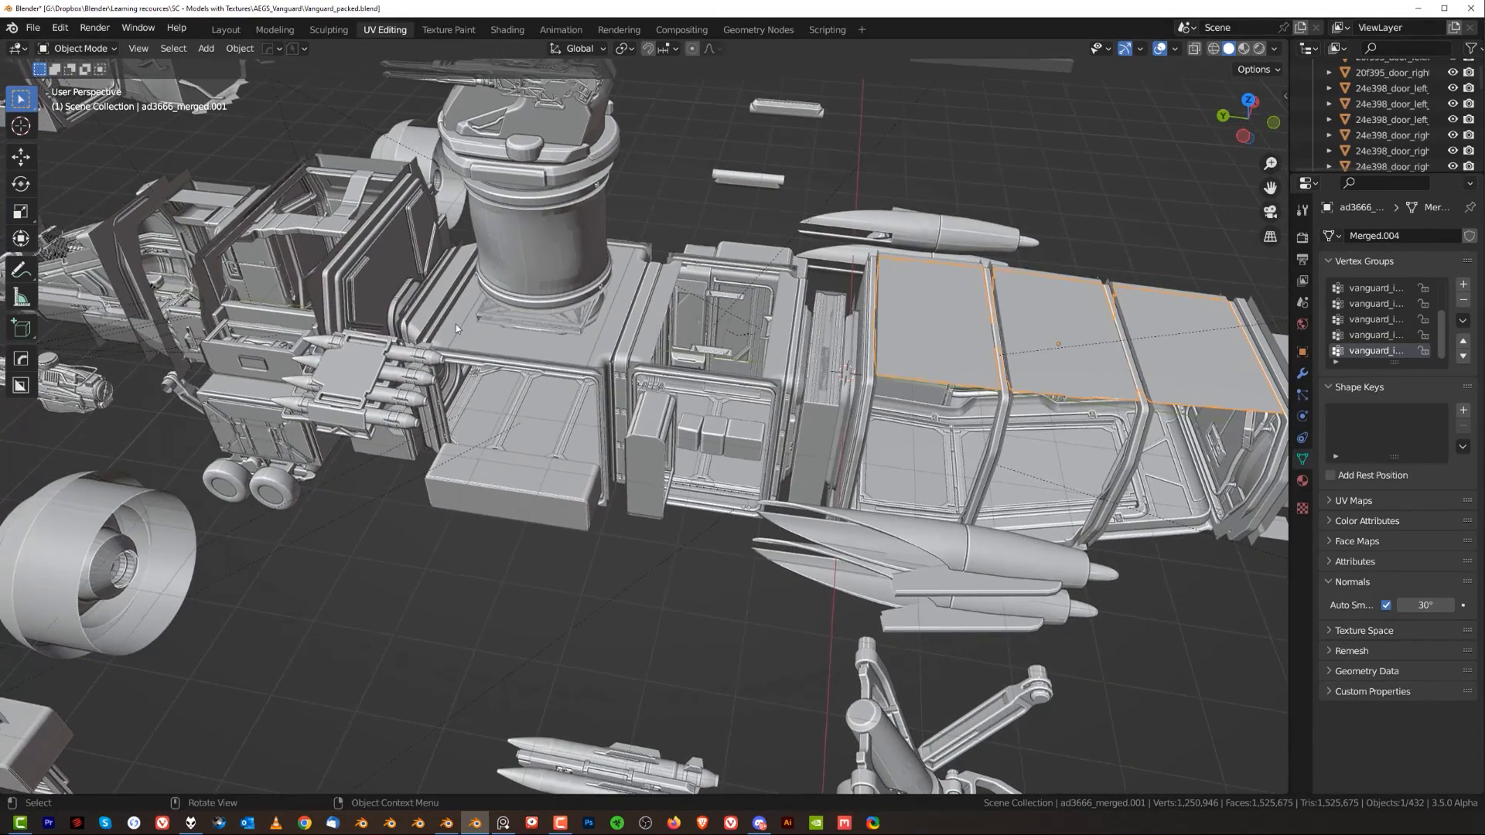
{"action": "left_click_drag", "start_coordinate": [811, 530], "coordinate": [813, 534]}
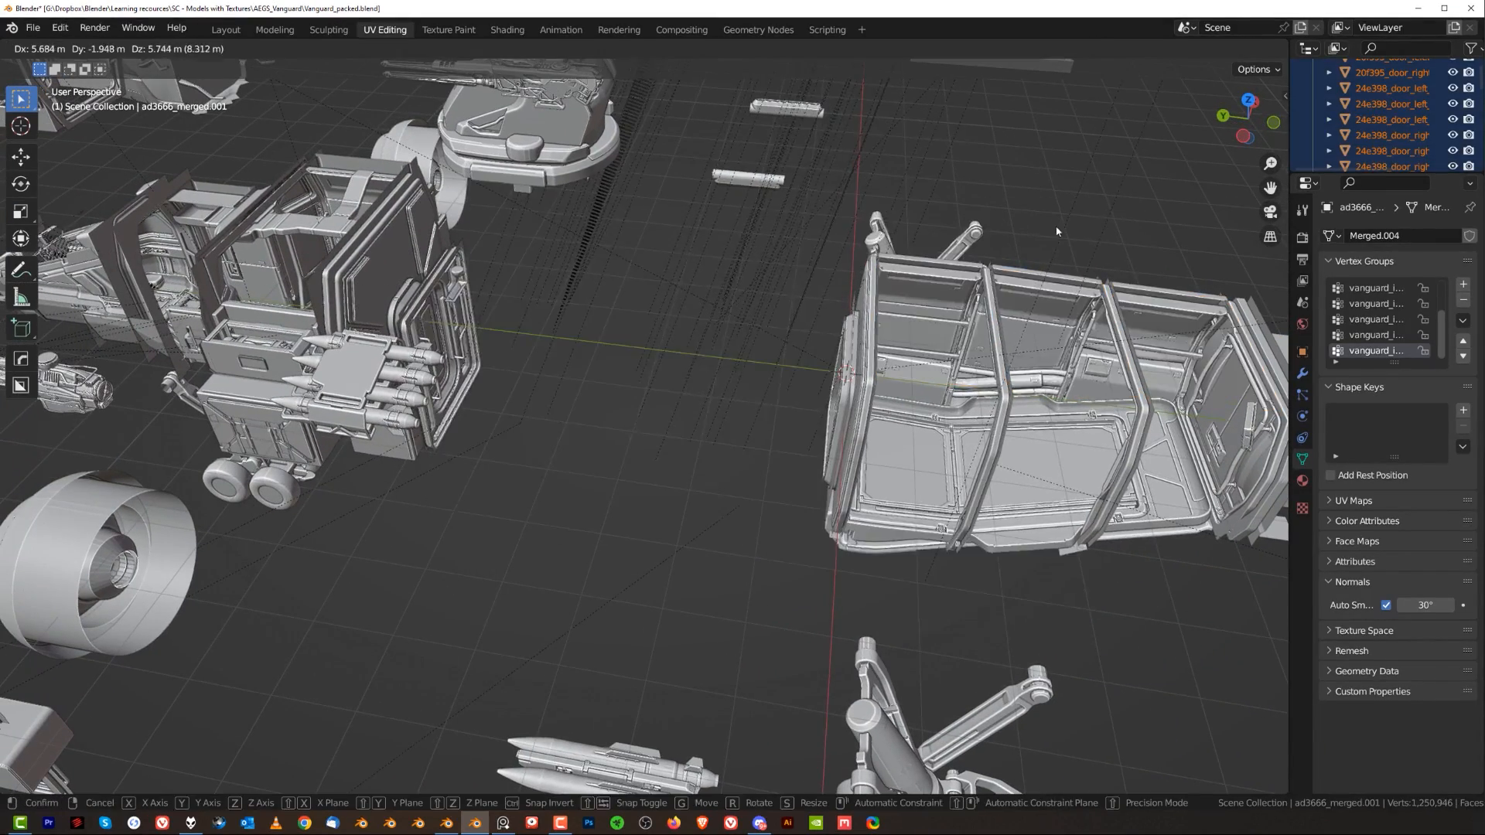
{"action": "middle_click_drag", "start_coordinate": [741, 457], "coordinate": [720, 479]}
{"action": "scroll", "coordinate": [744, 464], "scroll_direction": "down", "scroll_amount": 6}
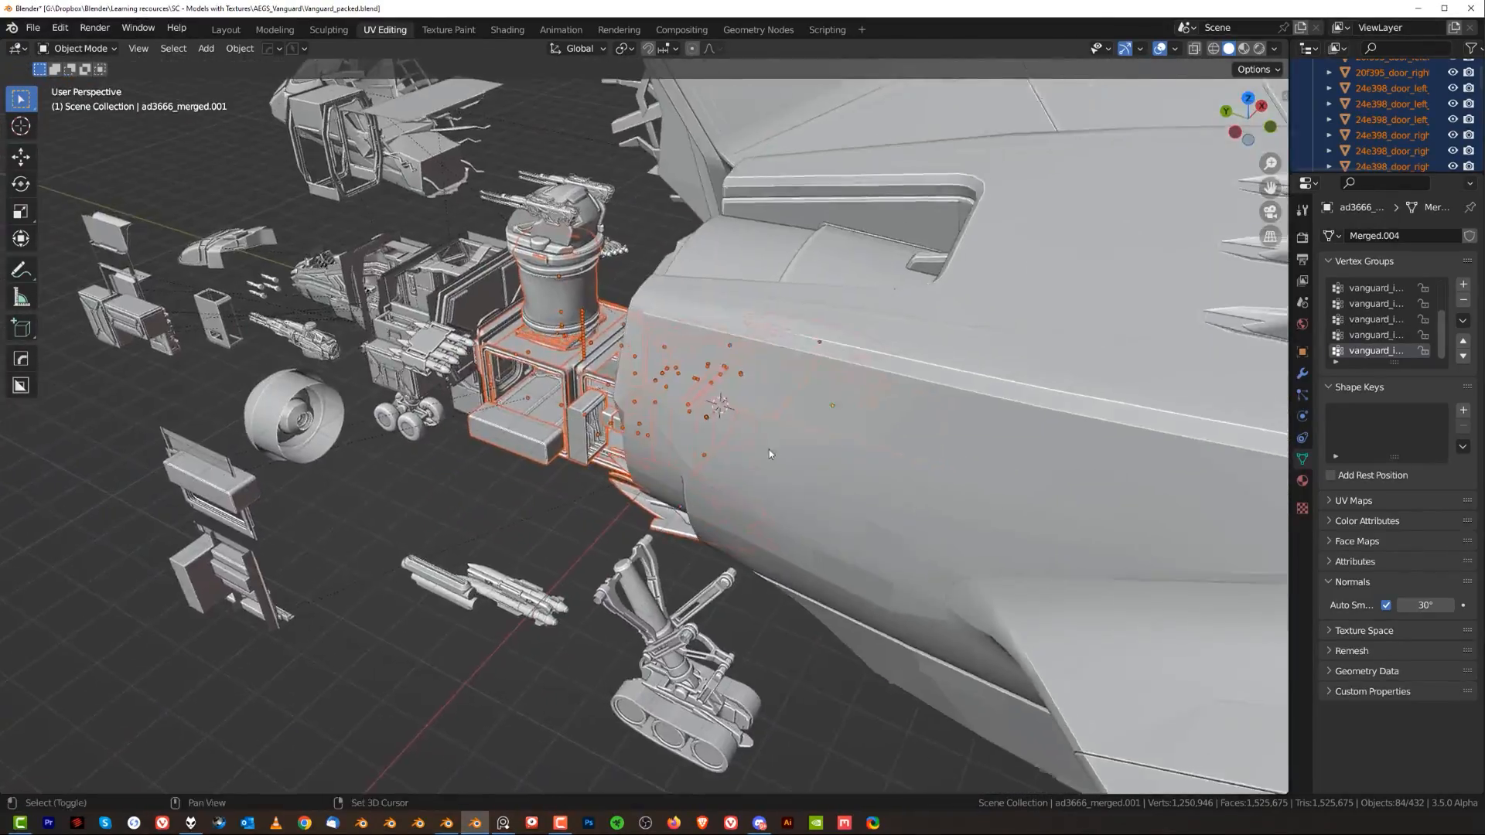
- Undo all the part moves and the ground plane deletion to reassemble the Vanguard
{"action": "middle_click_drag", "start_coordinate": [557, 434], "coordinate": [372, 365]}
{"action": "scroll", "coordinate": [732, 387], "scroll_direction": "up", "scroll_amount": 4}
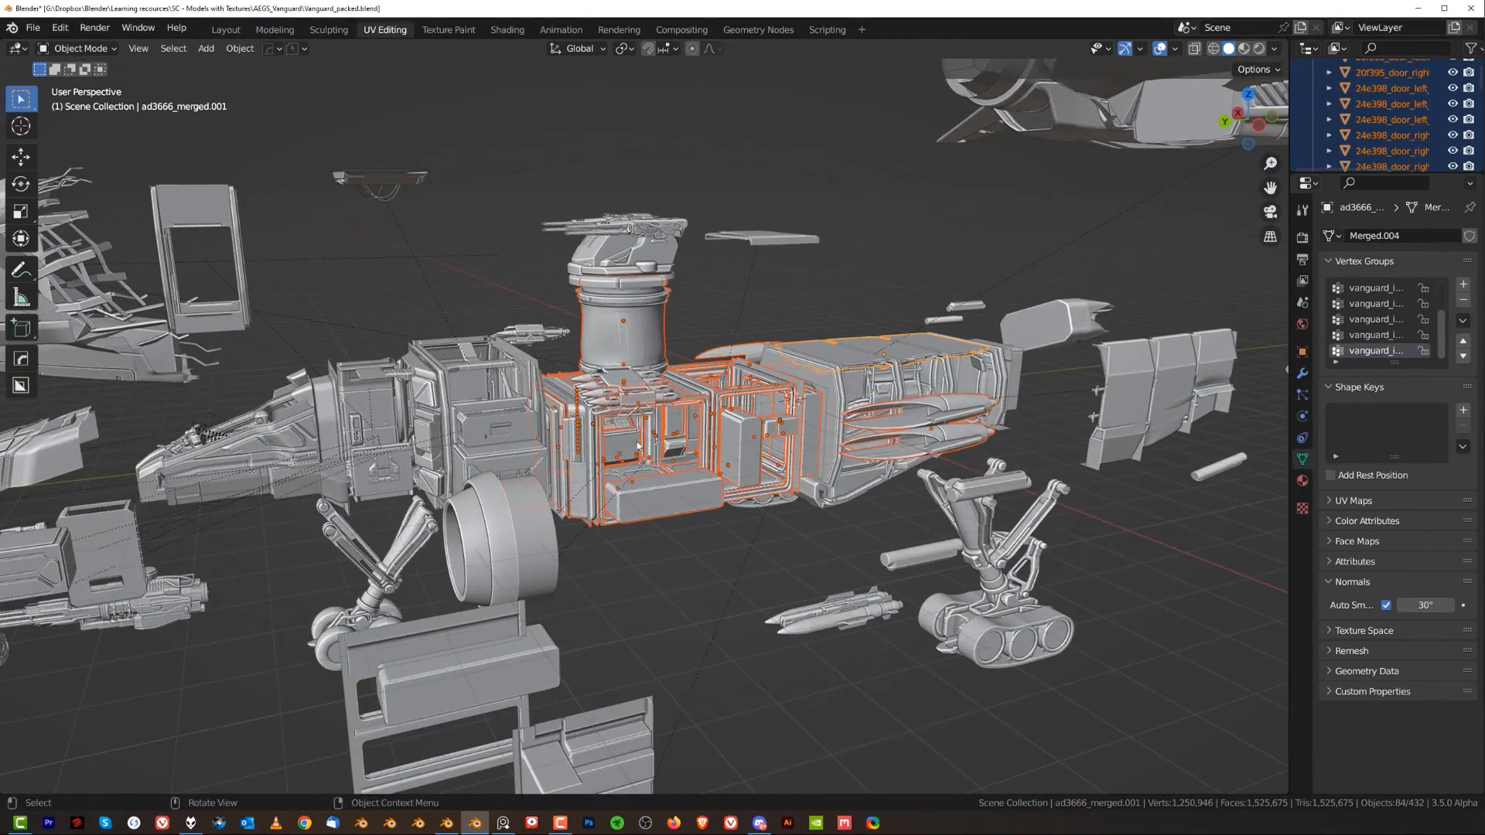
{"action": "scroll", "coordinate": [700, 453], "scroll_direction": "down", "scroll_amount": 5}
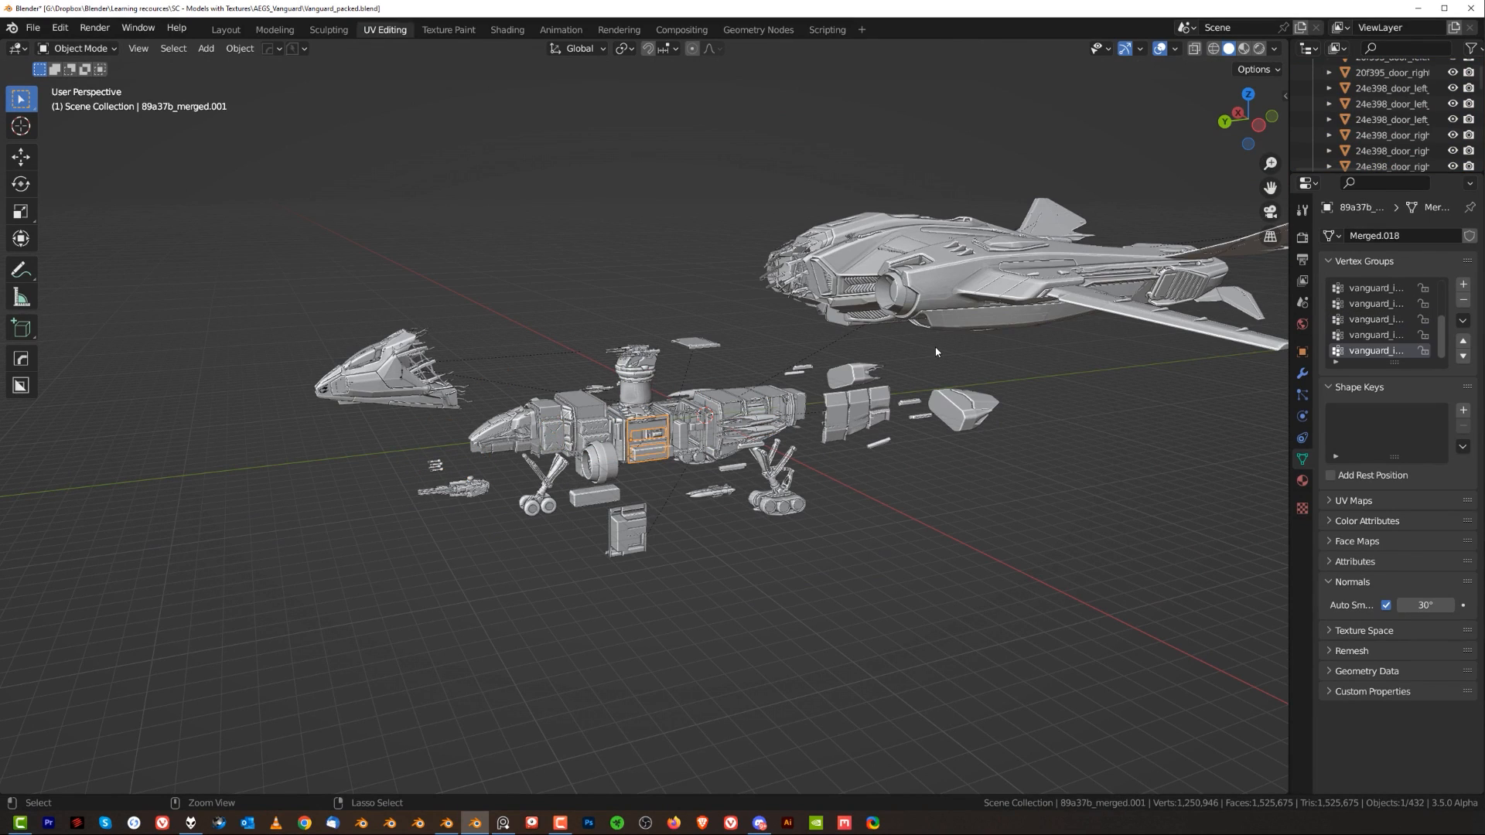
{"action": "key", "text": "ctrl+z"}
{"action": "key", "text": "ctrl+z"}
{"action": "key", "text": "ctrl+z"}
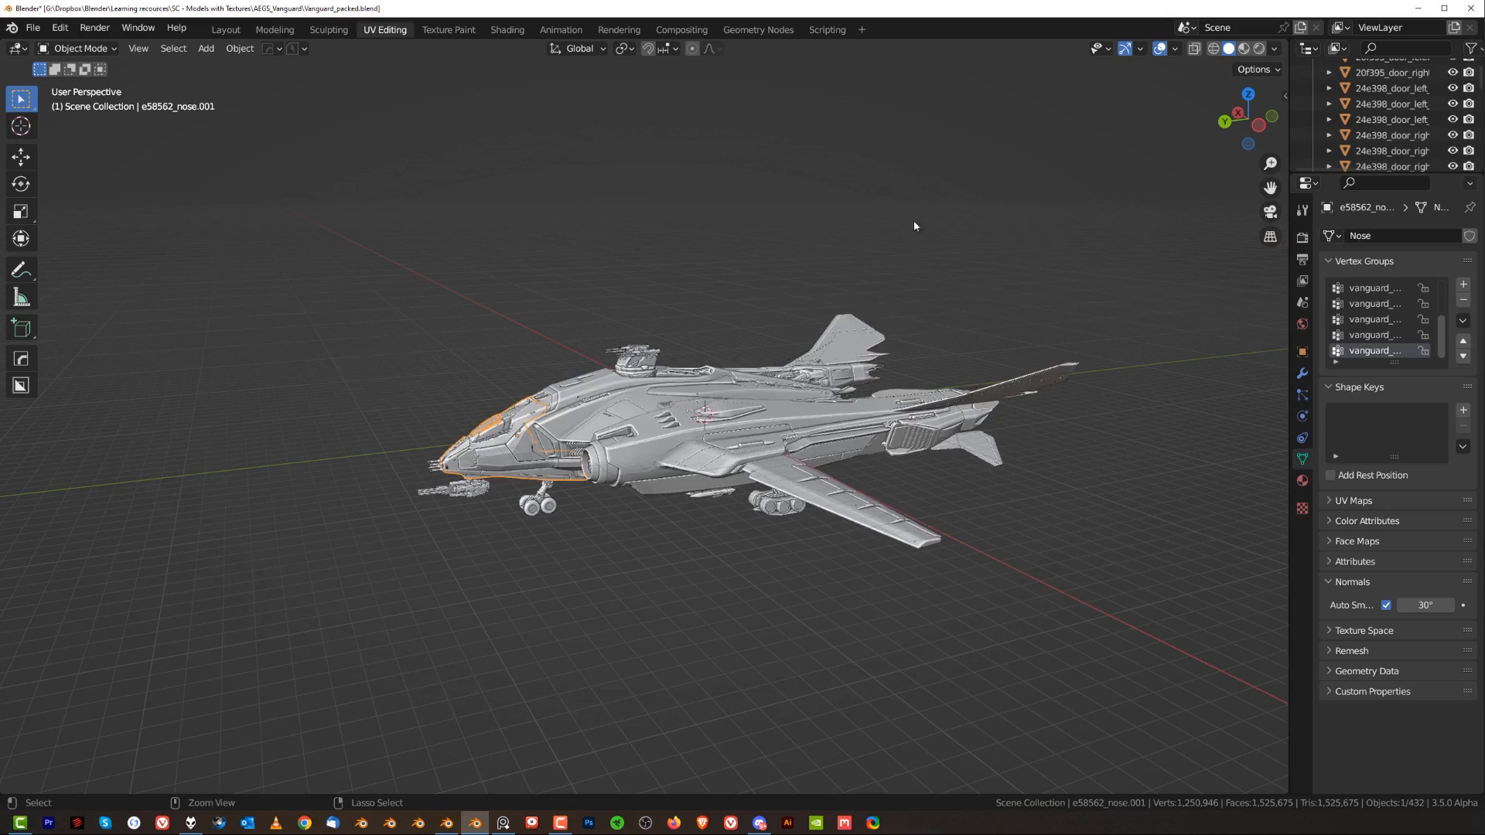
{"action": "key", "text": "ctrl+z"}
- Move the Vanguard's outer body up and away from the interior modules
{"action": "scroll", "coordinate": [675, 472], "scroll_direction": "up", "scroll_amount": 3}
{"action": "middle_click_drag", "start_coordinate": [676, 472], "coordinate": [778, 377]}
{"action": "left_click", "coordinate": [777, 448]}
{"action": "left_click", "coordinate": [778, 378]}
{"action": "key", "text": "g"}
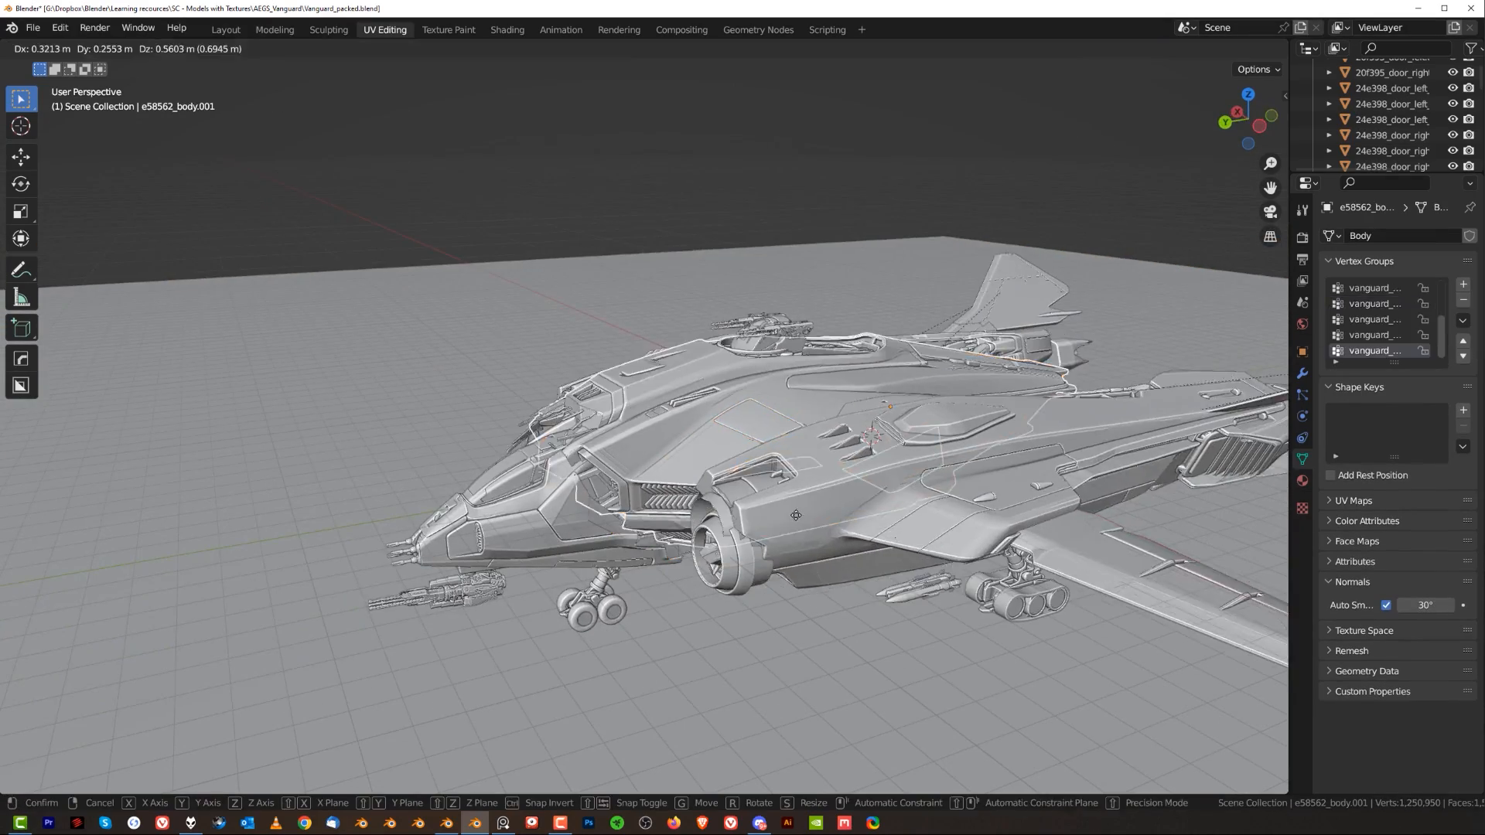
{"action": "left_click", "coordinate": [1015, 138]}
{"action": "scroll", "coordinate": [965, 348], "scroll_direction": "up", "scroll_amount": 5}
{"action": "scroll", "coordinate": [965, 348], "scroll_direction": "down", "scroll_amount": 3}
- Move the rear quantum bay mesh about 5.8 m sideways to uncover the quantum drive
{"action": "middle_click_drag", "start_coordinate": [964, 348], "coordinate": [837, 386], "text": "shift"}
{"action": "middle_click_drag", "start_coordinate": [926, 388], "coordinate": [718, 413]}
{"action": "scroll", "coordinate": [717, 413], "scroll_direction": "up", "scroll_amount": 2}
{"action": "left_click", "coordinate": [717, 413]}
{"action": "key", "text": "g"}
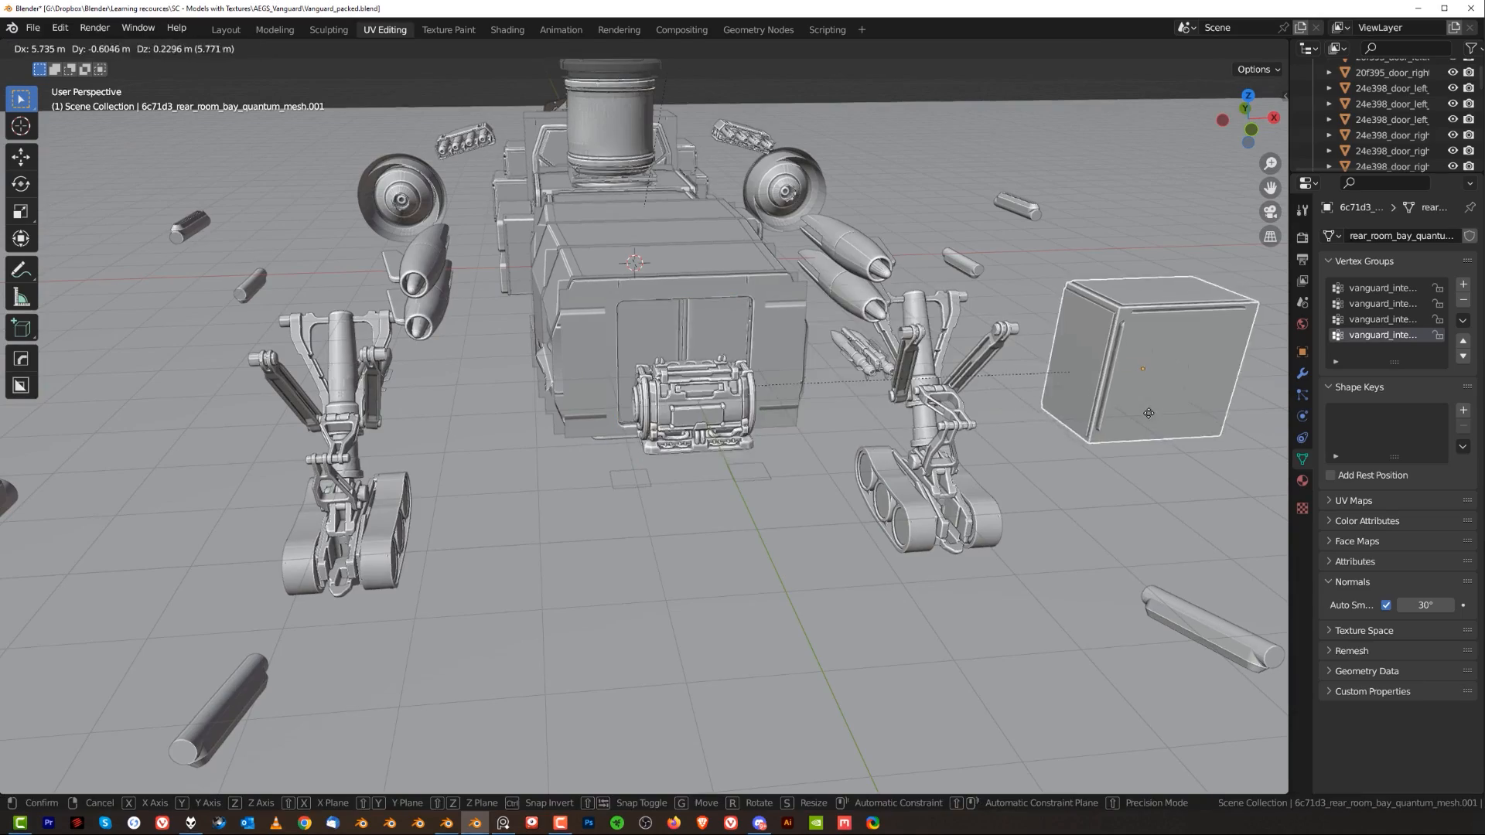
{"action": "left_click", "coordinate": [1149, 410]}
- Move the quantum drive aside and hide the two quantum doors on the rear wall
{"action": "scroll", "coordinate": [851, 418], "scroll_direction": "up", "scroll_amount": 4}
{"action": "middle_click_drag", "start_coordinate": [831, 413], "coordinate": [893, 405]}
{"action": "scroll", "coordinate": [893, 405], "scroll_direction": "down", "scroll_amount": 4}
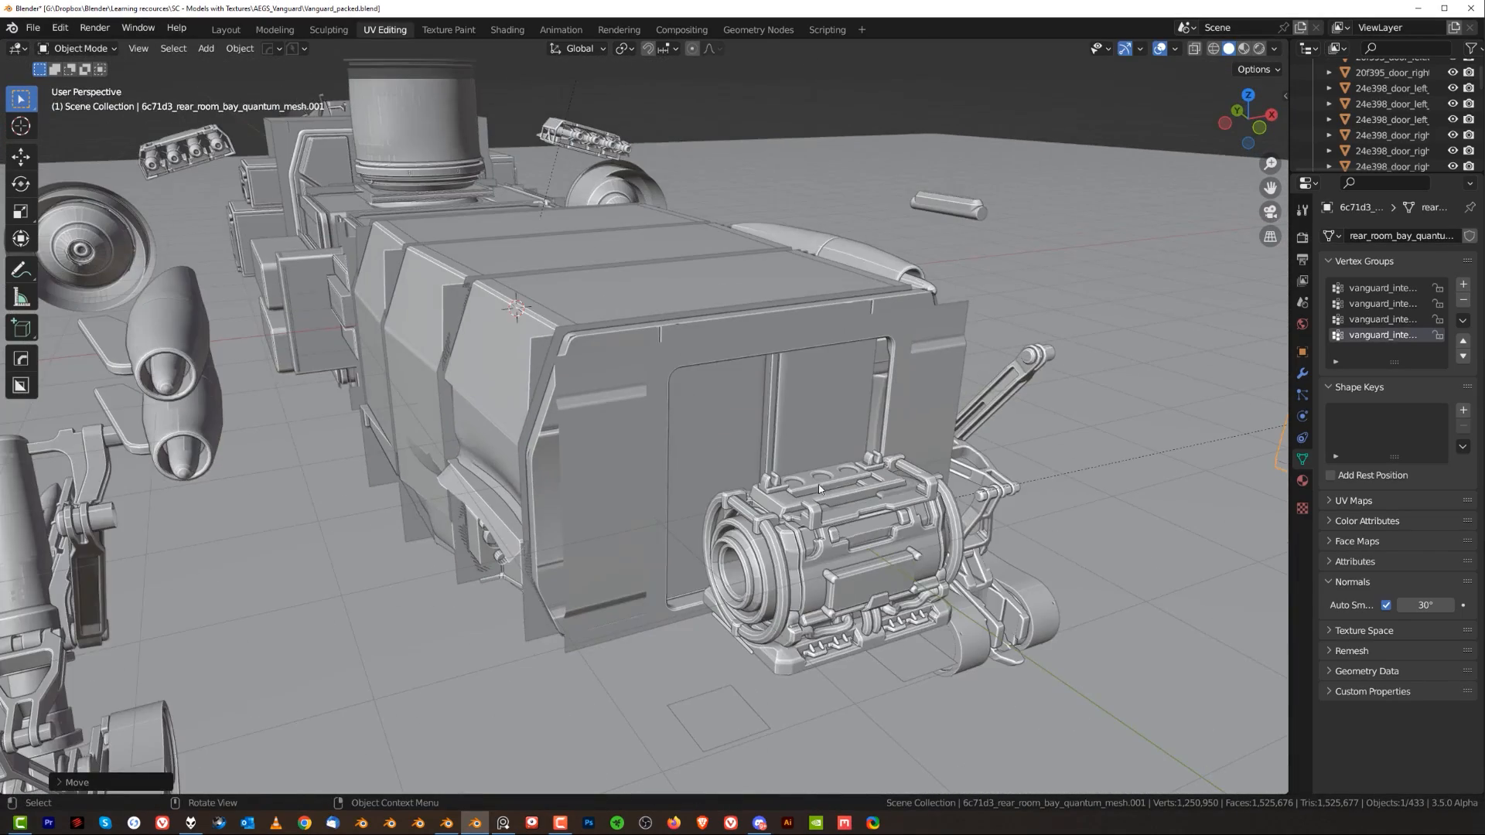
{"action": "middle_click_drag", "start_coordinate": [821, 606], "coordinate": [735, 496]}
{"action": "left_click", "coordinate": [731, 484]}
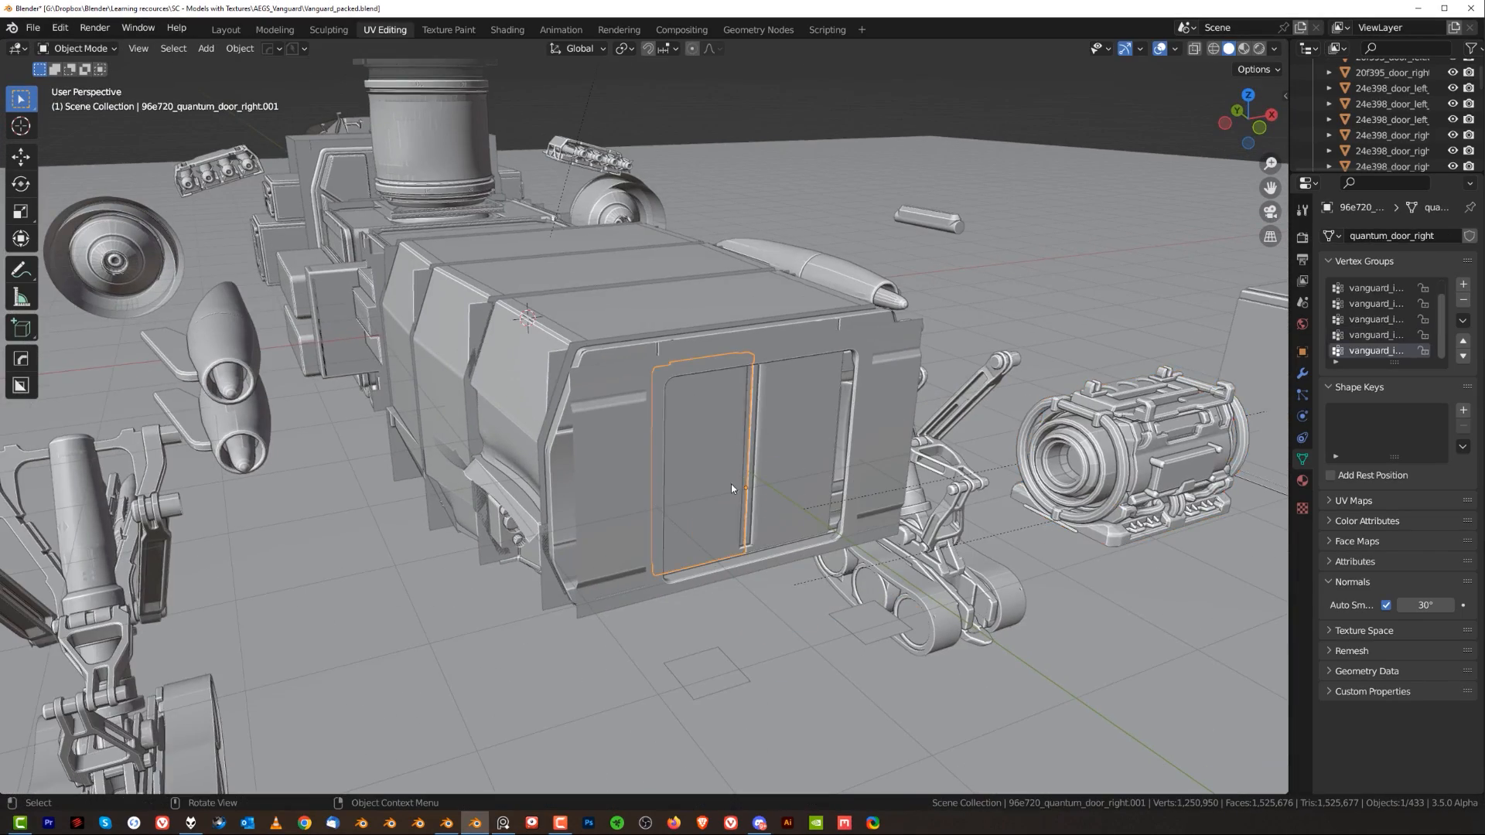
{"action": "left_click", "coordinate": [793, 417]}
{"action": "key", "text": "h"}
- Enter the rear room through the open doorway and hide the outer door panel at its far end
{"action": "scroll", "coordinate": [793, 417], "scroll_direction": "up", "scroll_amount": 2}
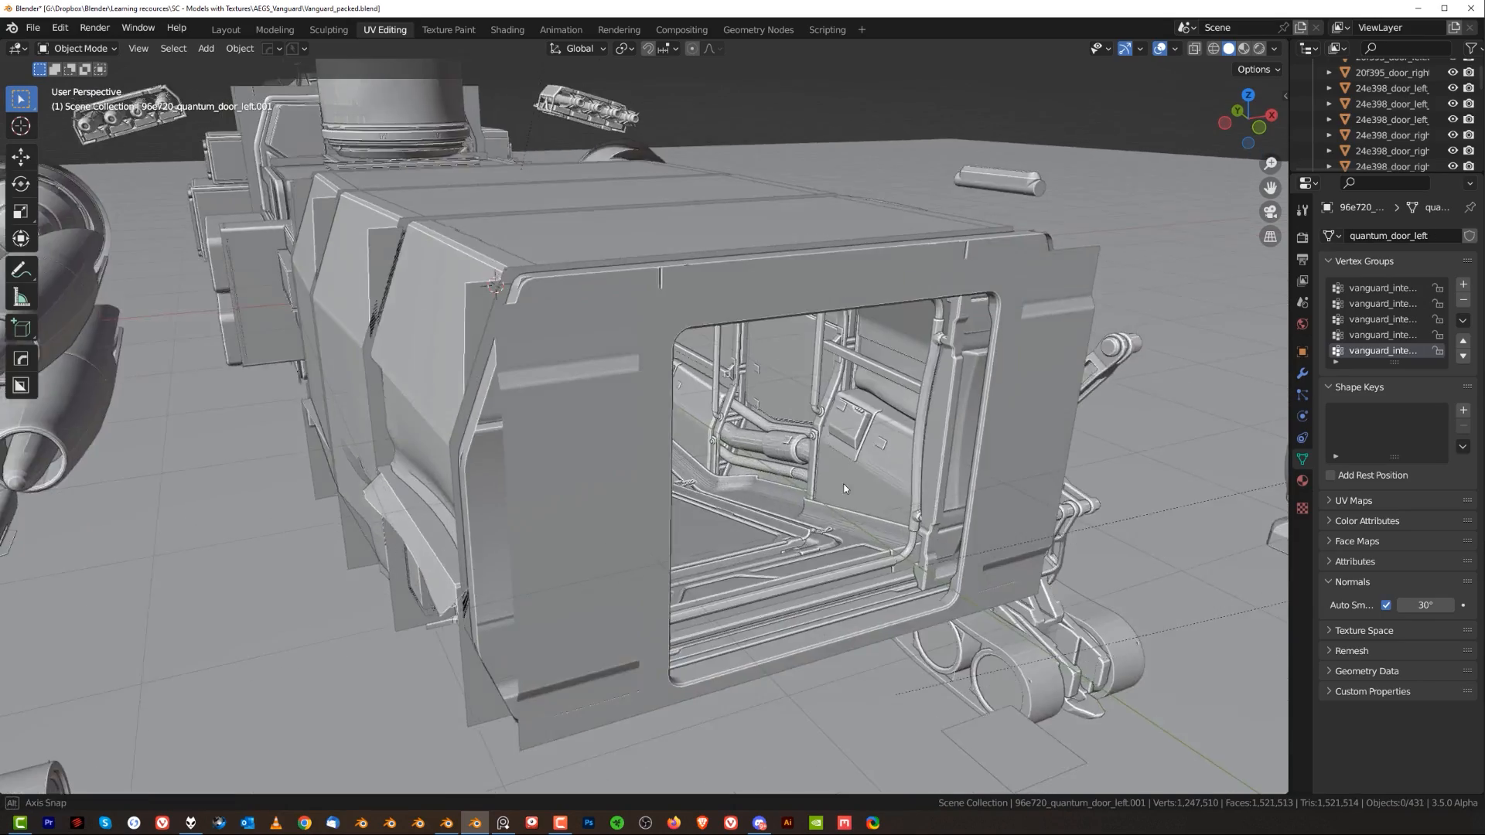
{"action": "middle_click_drag", "start_coordinate": [793, 417], "coordinate": [708, 395]}
{"action": "scroll", "coordinate": [706, 456], "scroll_direction": "up", "scroll_amount": 4}
{"action": "middle_click_drag", "start_coordinate": [705, 456], "coordinate": [635, 505]}
{"action": "scroll", "coordinate": [635, 504], "scroll_direction": "up", "scroll_amount": 3}
{"action": "left_click", "coordinate": [611, 412]}
{"action": "key", "text": "h"}
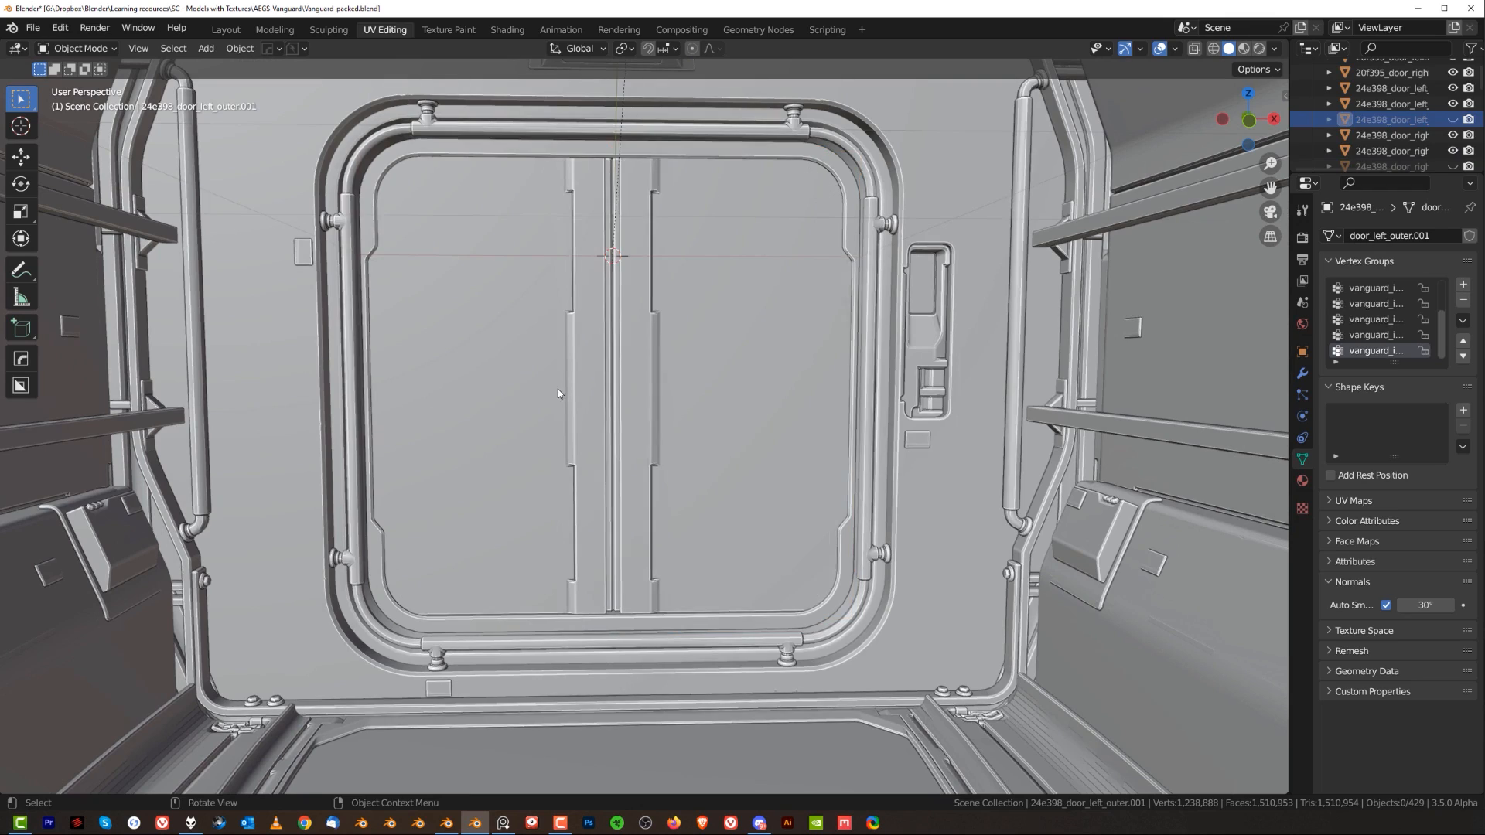
- Hide three more panels of the sliding door, including the inner left one, to look into the next room
{"action": "left_click", "coordinate": [559, 389]}
{"action": "key", "text": "h"}
{"action": "left_click", "coordinate": [718, 384]}
{"action": "key", "text": "h"}
{"action": "left_click", "coordinate": [721, 381]}
{"action": "key", "text": "h"}
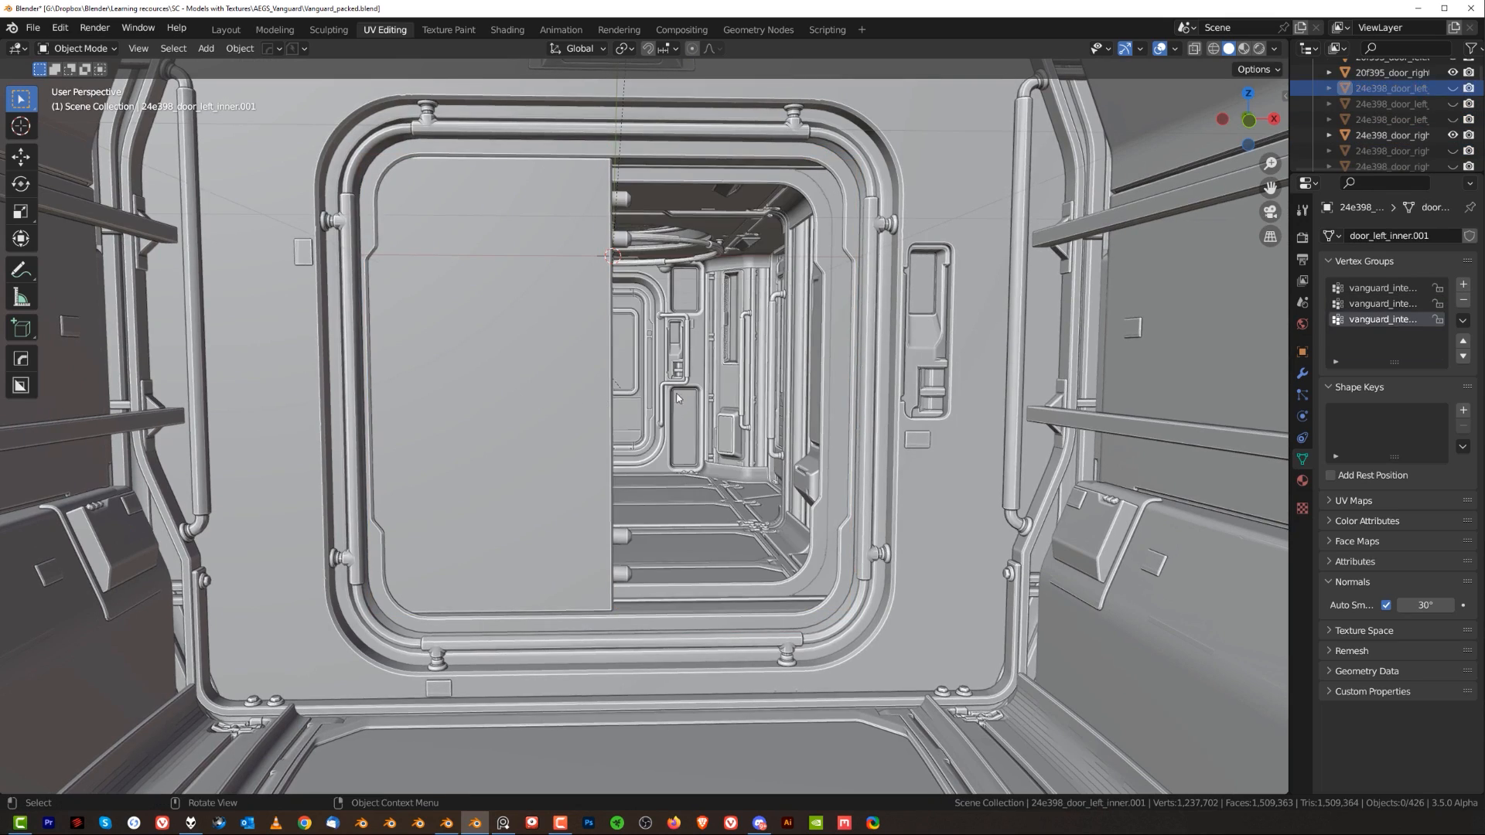
- Hide the remaining inner right door panel and the door at the next room's far end to open the passage to the cockpit
{"action": "left_click", "coordinate": [546, 425]}
{"action": "key", "text": "h"}
{"action": "scroll", "coordinate": [535, 416], "scroll_direction": "up", "scroll_amount": 4}
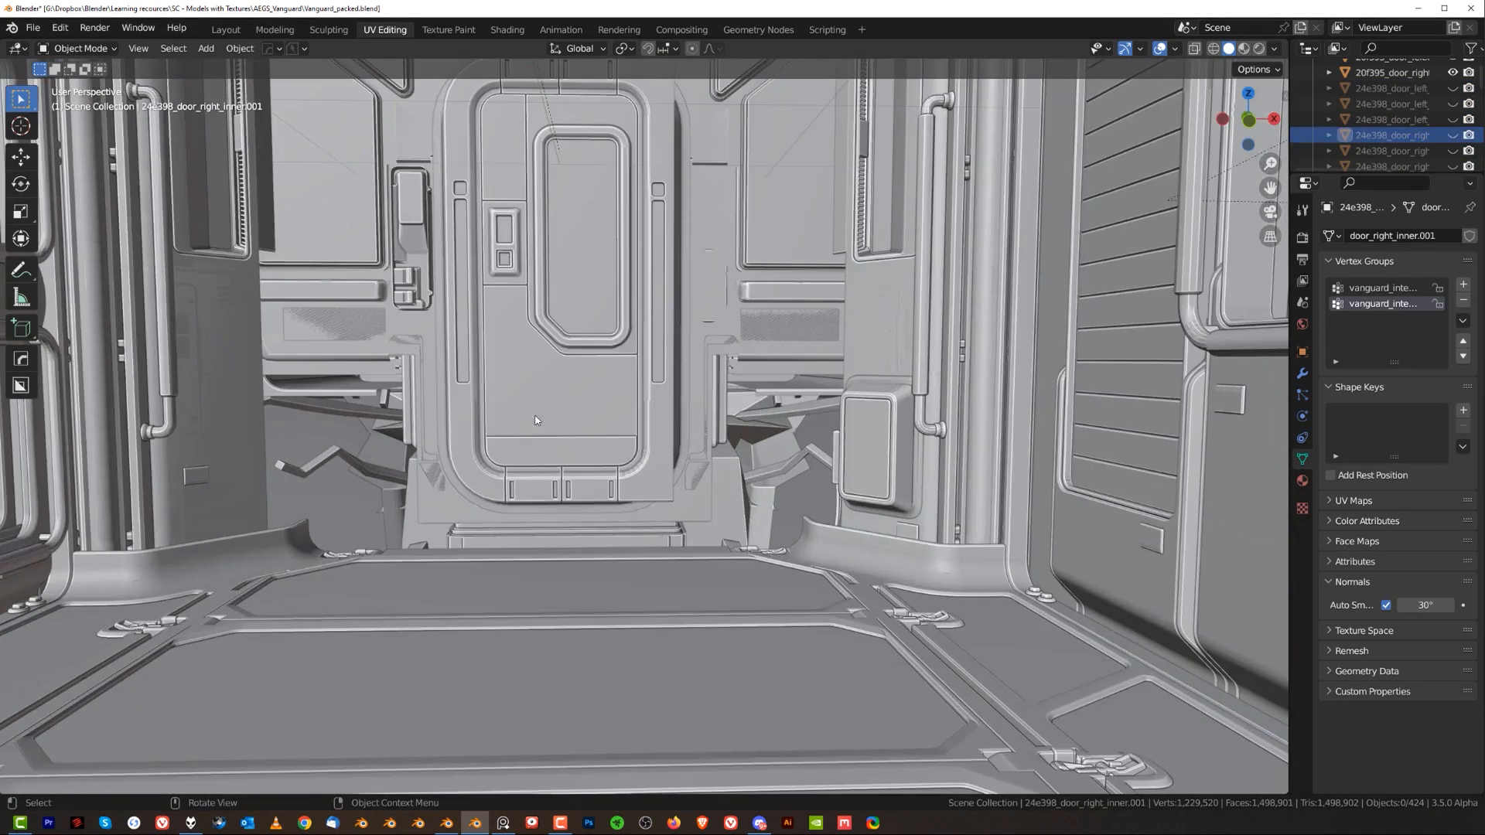
{"action": "scroll", "coordinate": [576, 476], "scroll_direction": "up", "scroll_amount": 5}
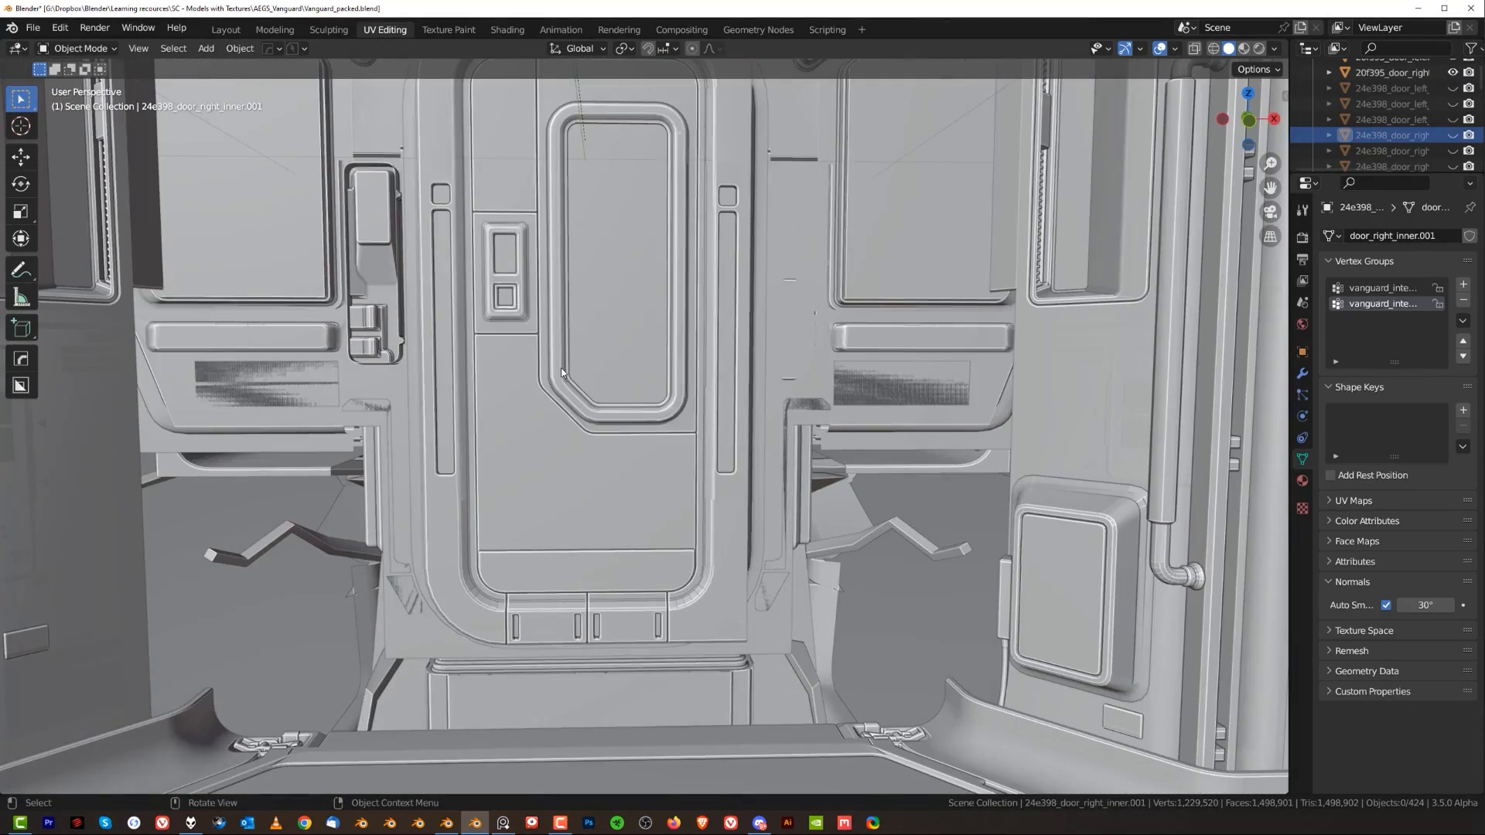
{"action": "key", "text": "h"}
{"action": "scroll", "coordinate": [564, 373], "scroll_direction": "up", "scroll_amount": 6}
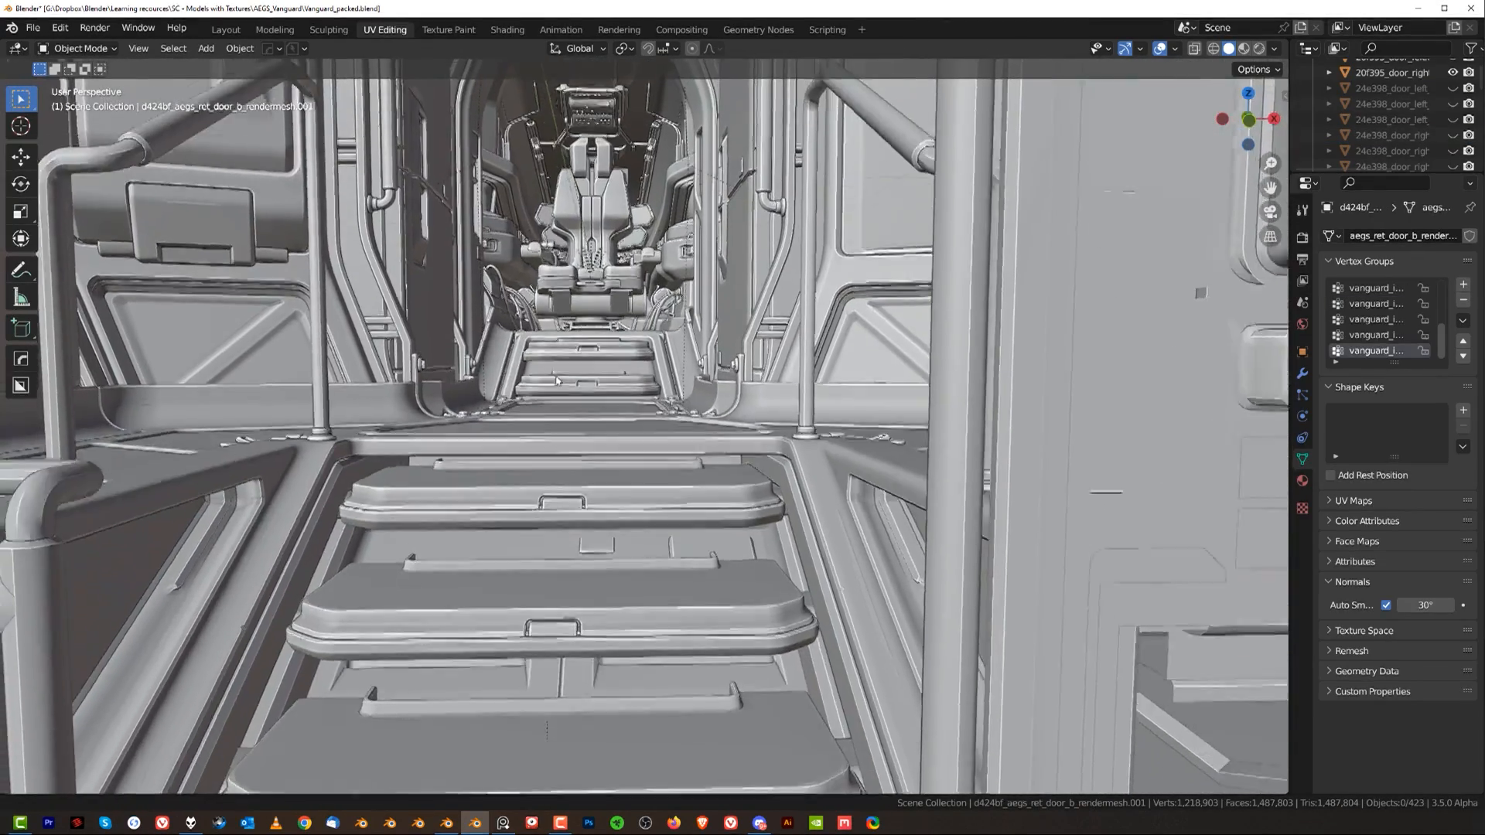
- Examine the stairs, handrails and corridor leading up to the cockpit
{"action": "scroll", "coordinate": [569, 425], "scroll_direction": "down", "scroll_amount": 3}
{"action": "middle_click_drag", "start_coordinate": [583, 401], "coordinate": [608, 463], "text": "shift"}
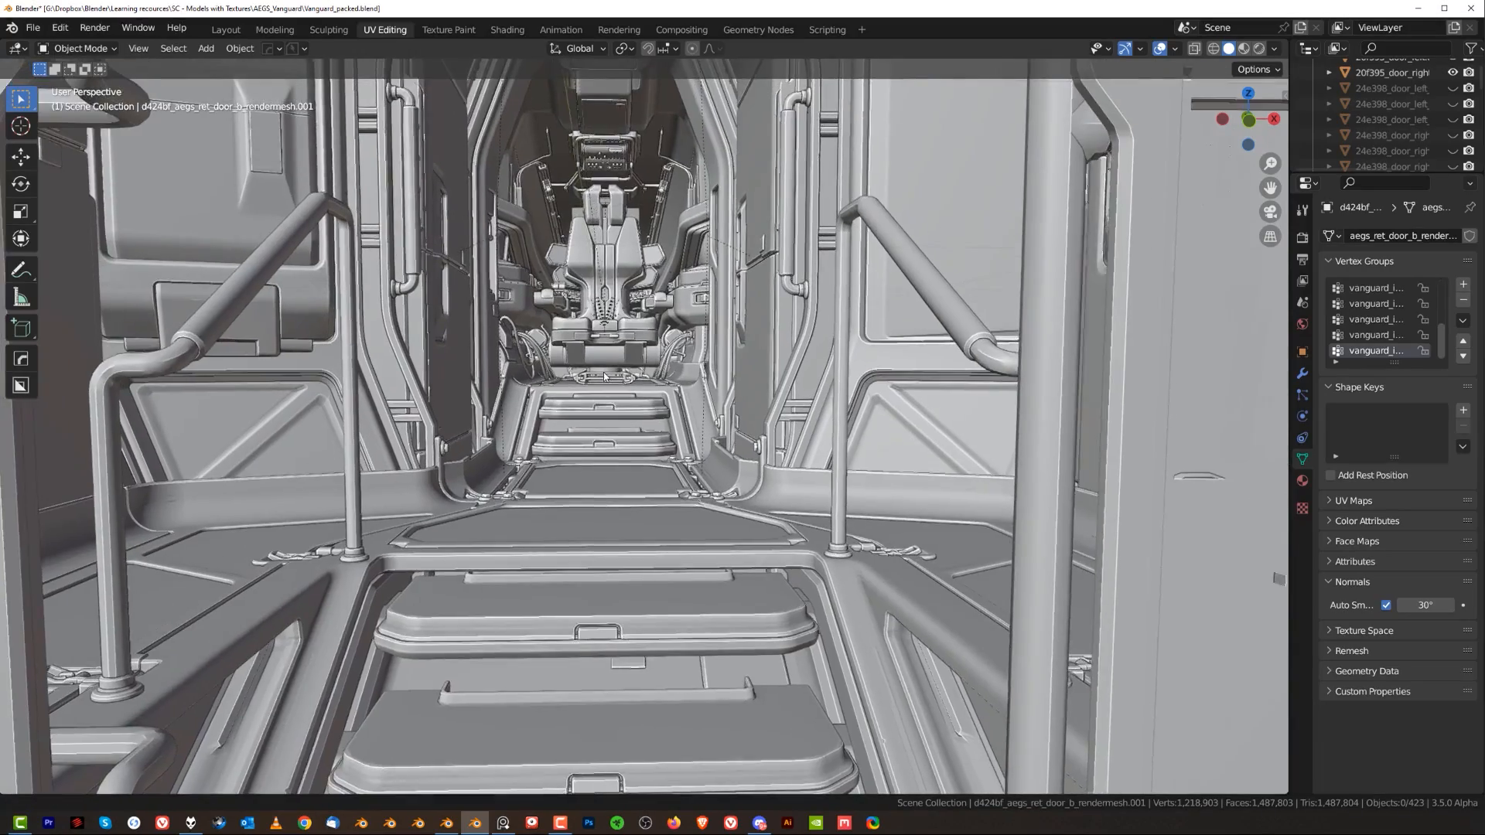
{"action": "scroll", "coordinate": [609, 462], "scroll_direction": "down", "scroll_amount": 5}
{"action": "scroll", "coordinate": [607, 453], "scroll_direction": "up", "scroll_amount": 3}
{"action": "scroll", "coordinate": [596, 421], "scroll_direction": "up", "scroll_amount": 2}
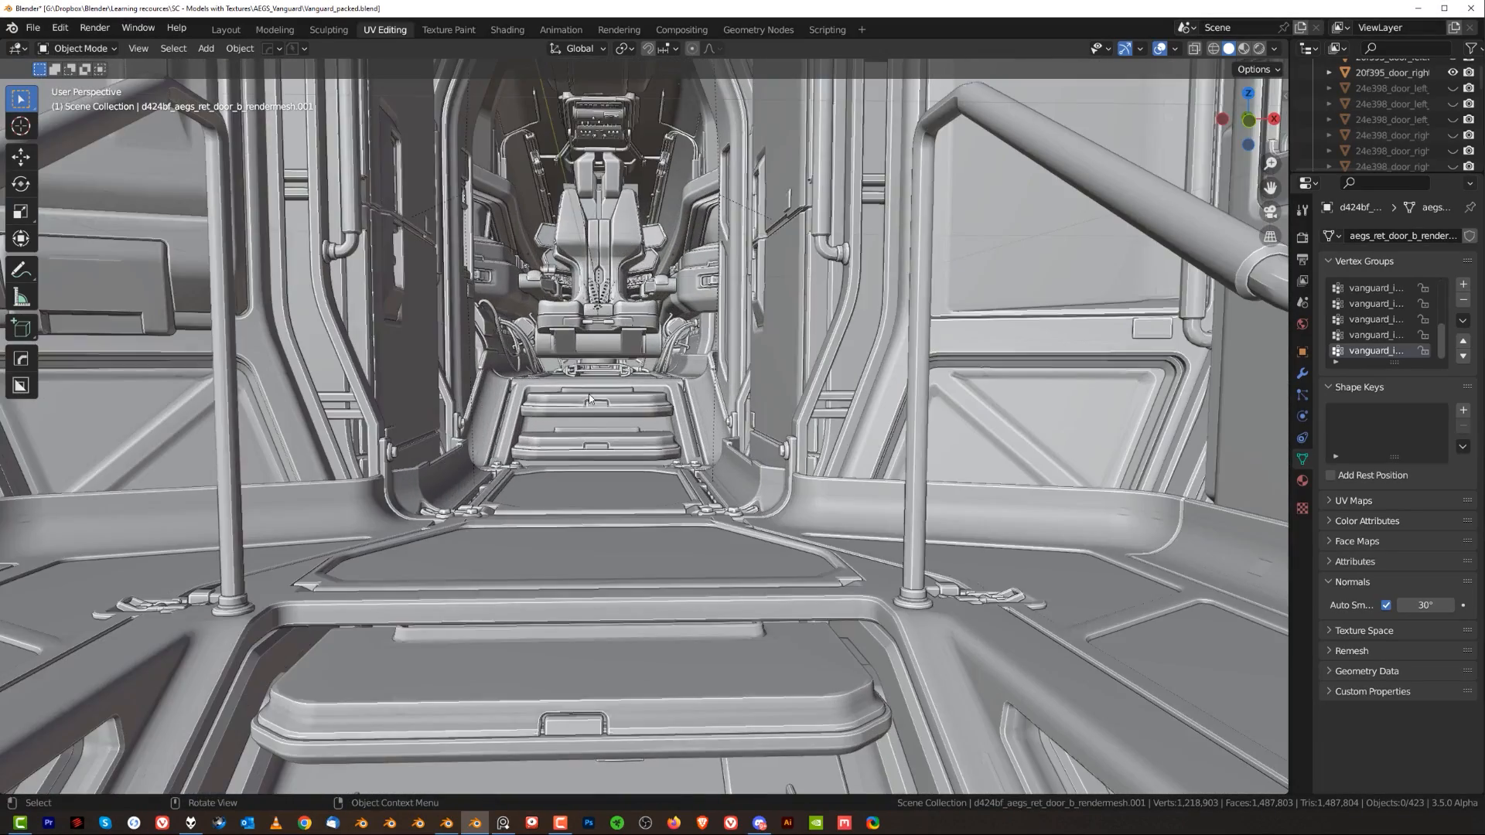
{"action": "middle_click_drag", "start_coordinate": [602, 369], "coordinate": [609, 487], "text": "shift"}
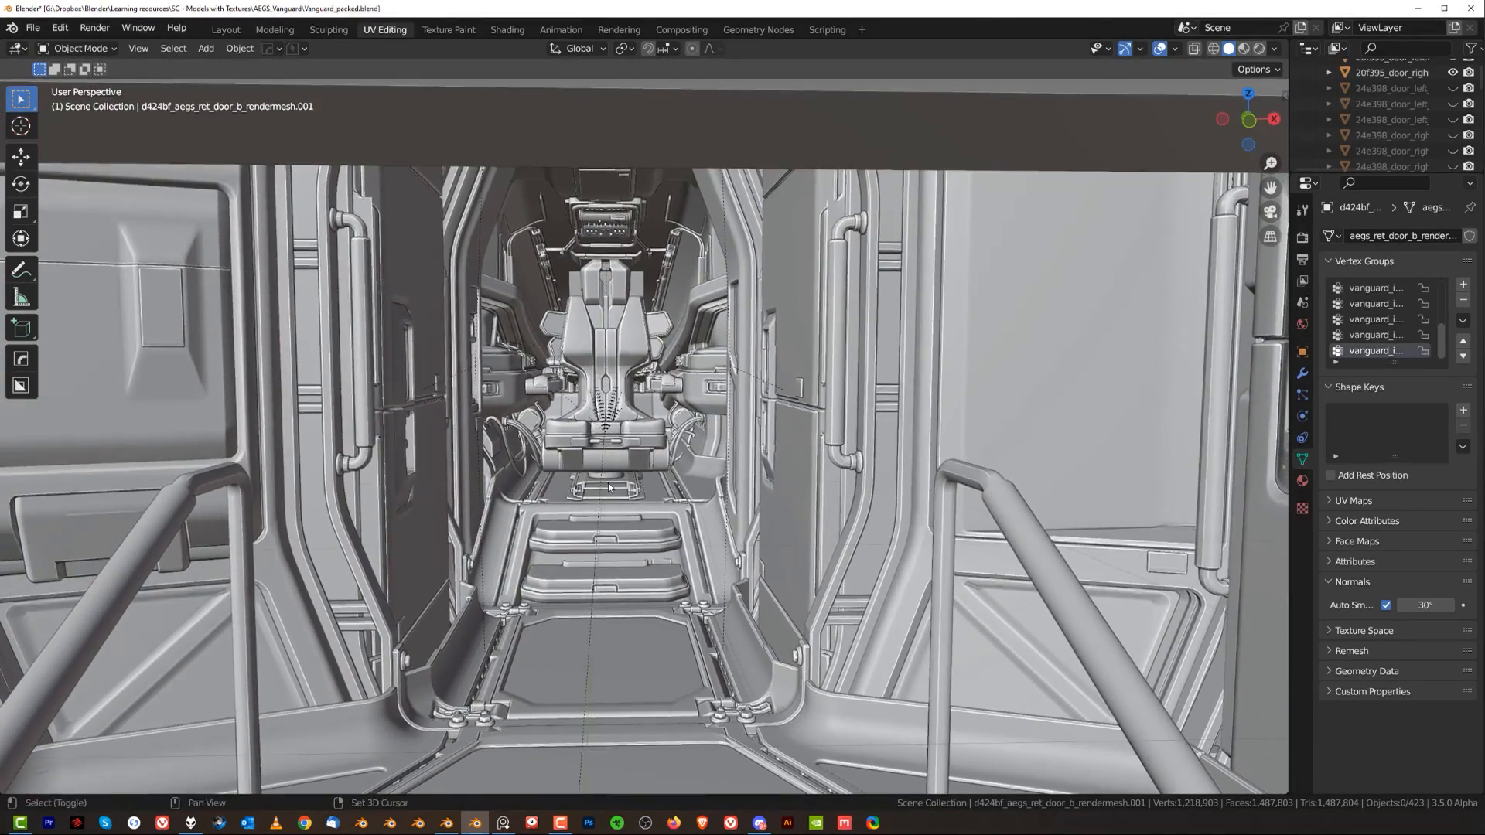
{"action": "scroll", "coordinate": [613, 486], "scroll_direction": "up", "scroll_amount": 6}
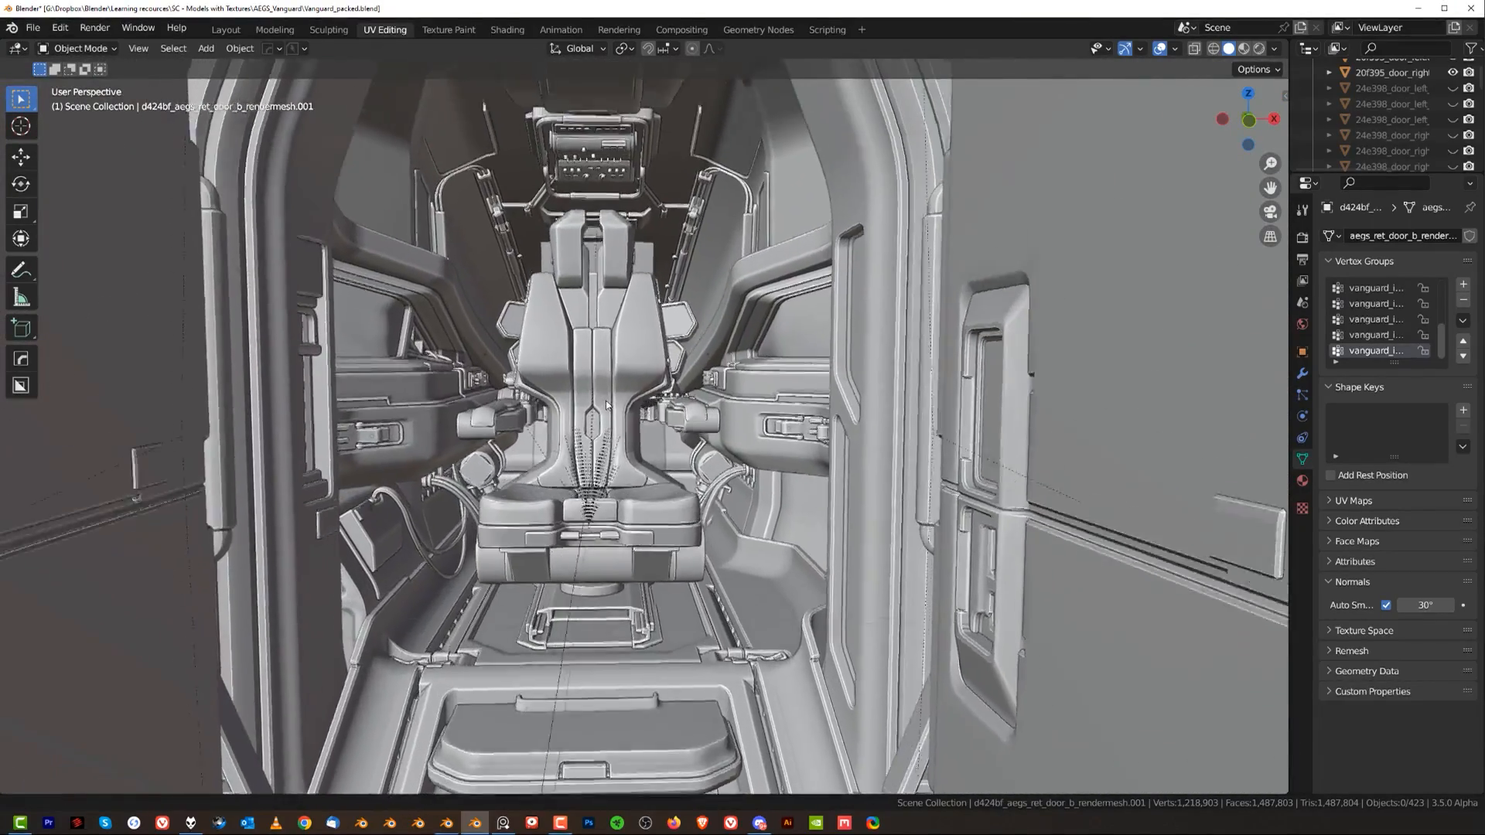
- Examine the pilot chair, overhead instrument panel and surrounding cockpit interior up close
{"action": "middle_click_drag", "start_coordinate": [604, 393], "coordinate": [677, 455], "text": "shift"}
{"action": "scroll", "coordinate": [657, 418], "scroll_direction": "up", "scroll_amount": 3}
{"action": "middle_click_drag", "start_coordinate": [647, 391], "coordinate": [878, 263]}
{"action": "middle_click_drag", "start_coordinate": [650, 232], "coordinate": [689, 333], "text": "shift"}
{"action": "scroll", "coordinate": [696, 276], "scroll_direction": "up", "scroll_amount": 2}
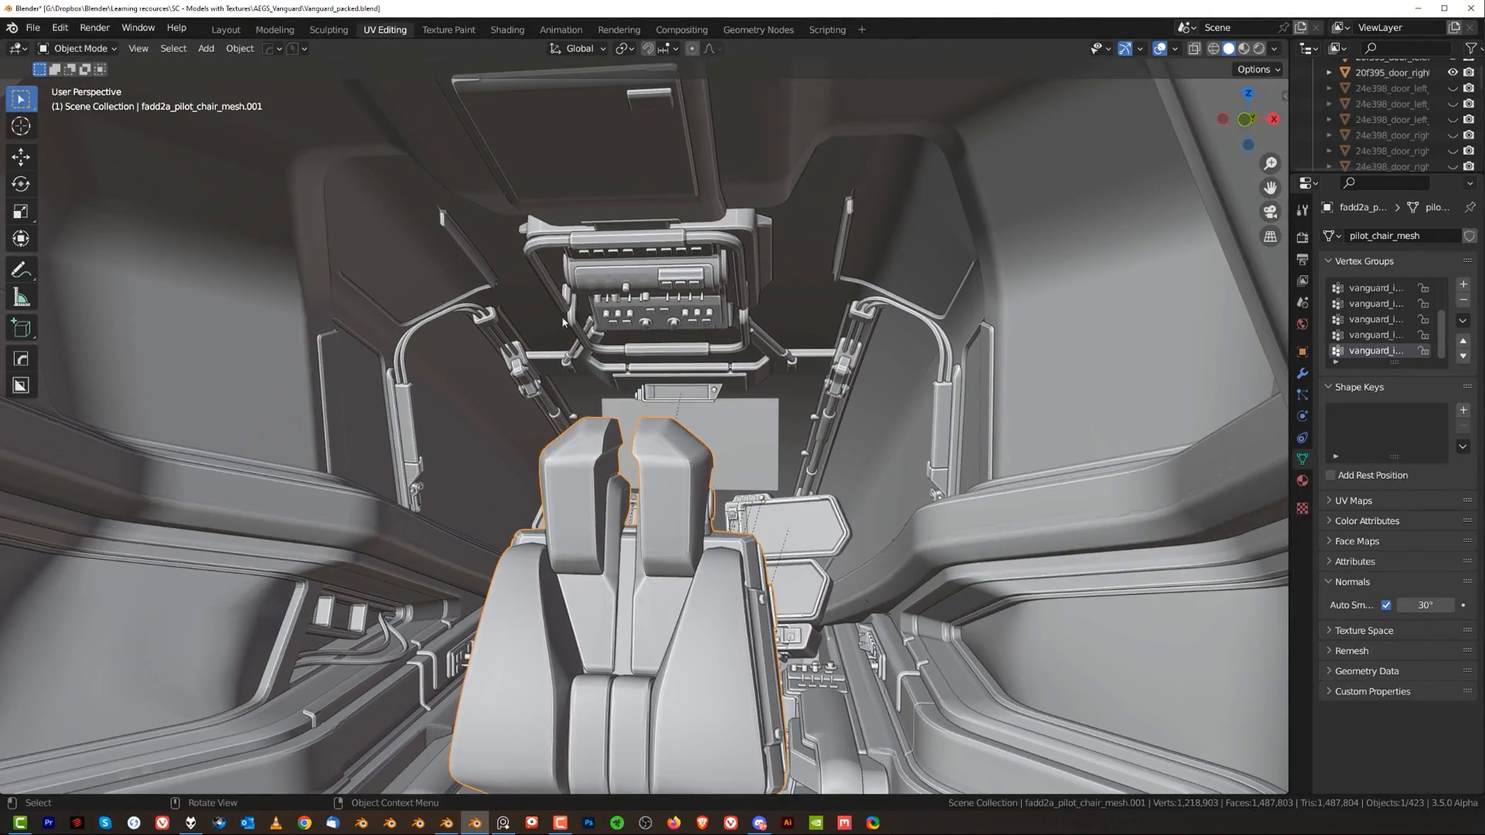
{"action": "scroll", "coordinate": [680, 335], "scroll_direction": "up", "scroll_amount": 2}
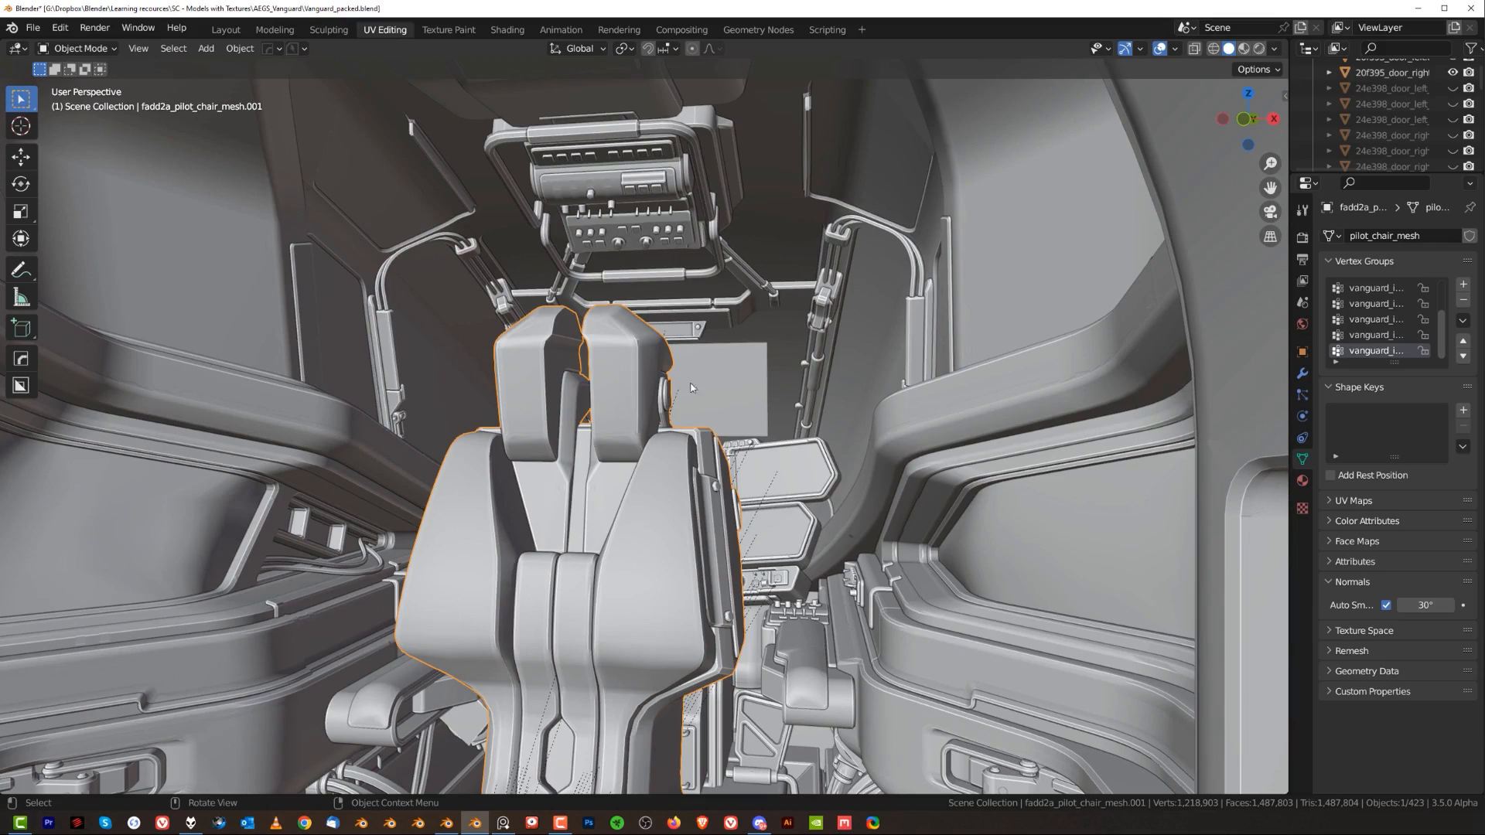
{"action": "scroll", "coordinate": [613, 299], "scroll_direction": "up", "scroll_amount": 6}
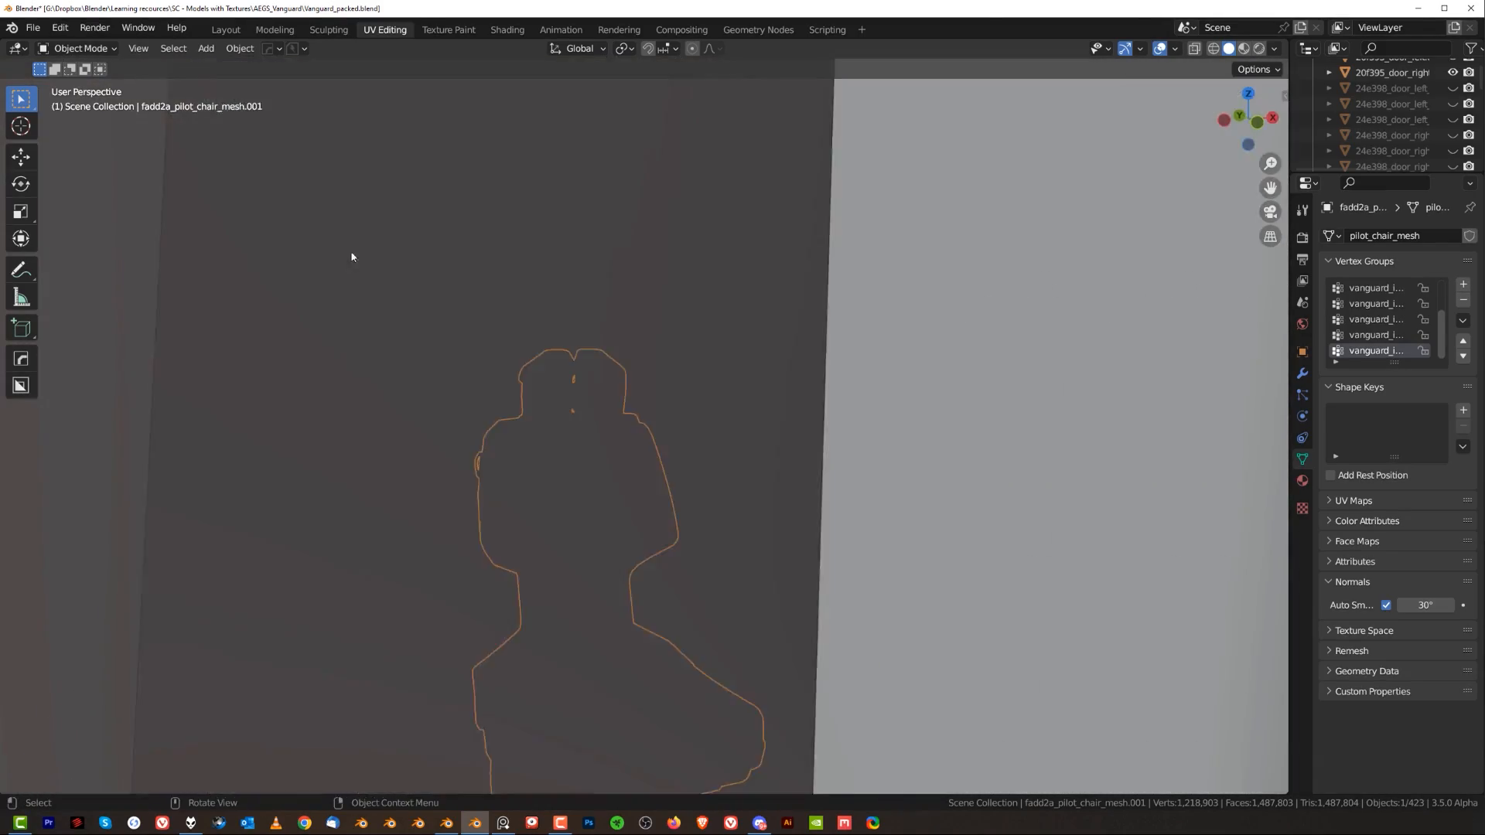
- Back out of the cockpit and inspect the corridor and its side doors with the pilot chair ahead
{"action": "middle_click_drag", "start_coordinate": [352, 257], "coordinate": [665, 285]}
{"action": "scroll", "coordinate": [541, 308], "scroll_direction": "down", "scroll_amount": 10}
{"action": "scroll", "coordinate": [963, 275], "scroll_direction": "up", "scroll_amount": 6}
{"action": "middle_click_drag", "start_coordinate": [825, 356], "coordinate": [653, 292]}
{"action": "scroll", "coordinate": [654, 295], "scroll_direction": "up", "scroll_amount": 8}
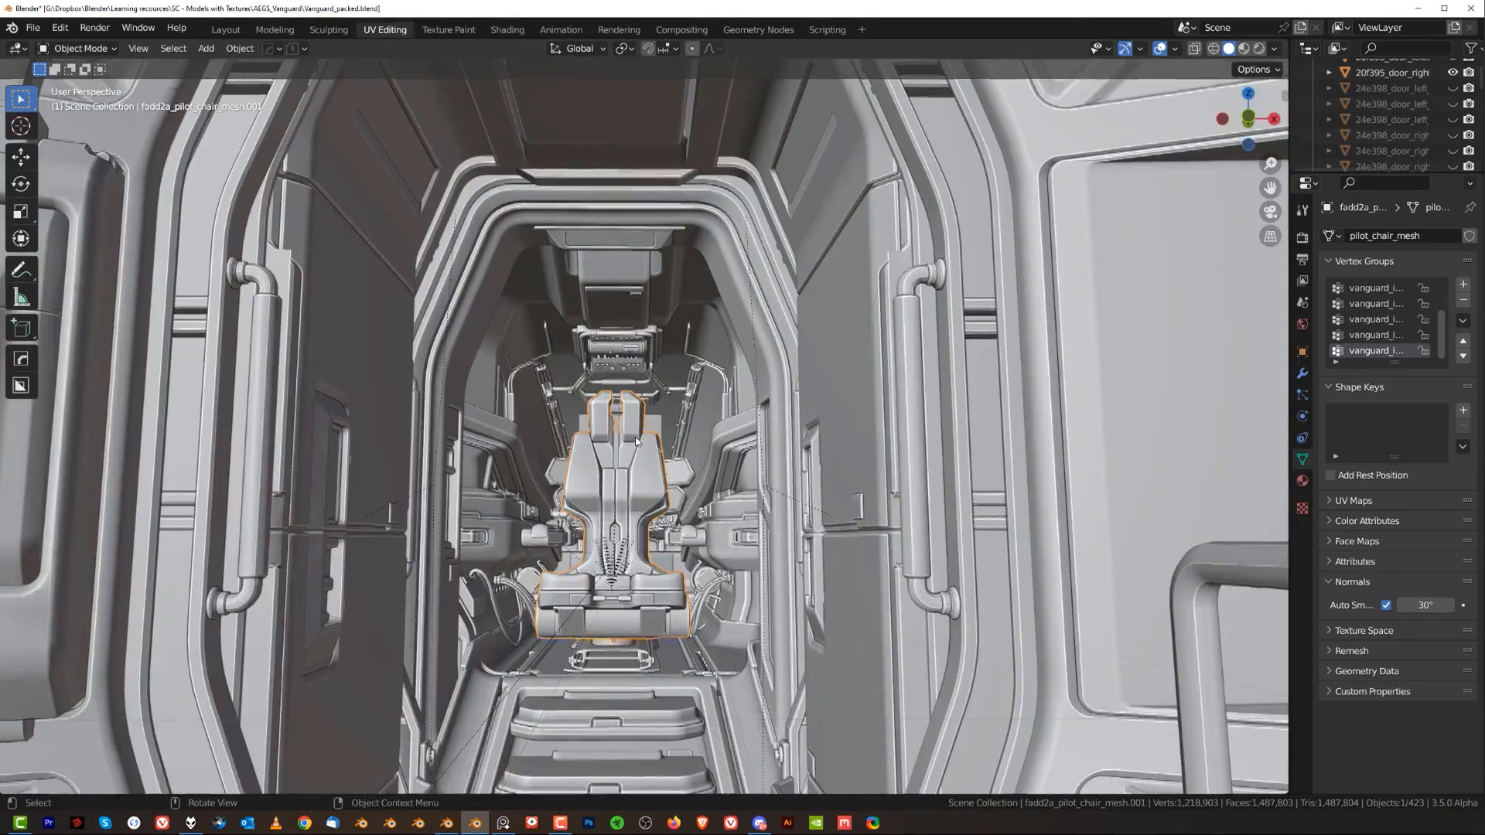
{"action": "scroll", "coordinate": [759, 405], "scroll_direction": "down", "scroll_amount": 1}
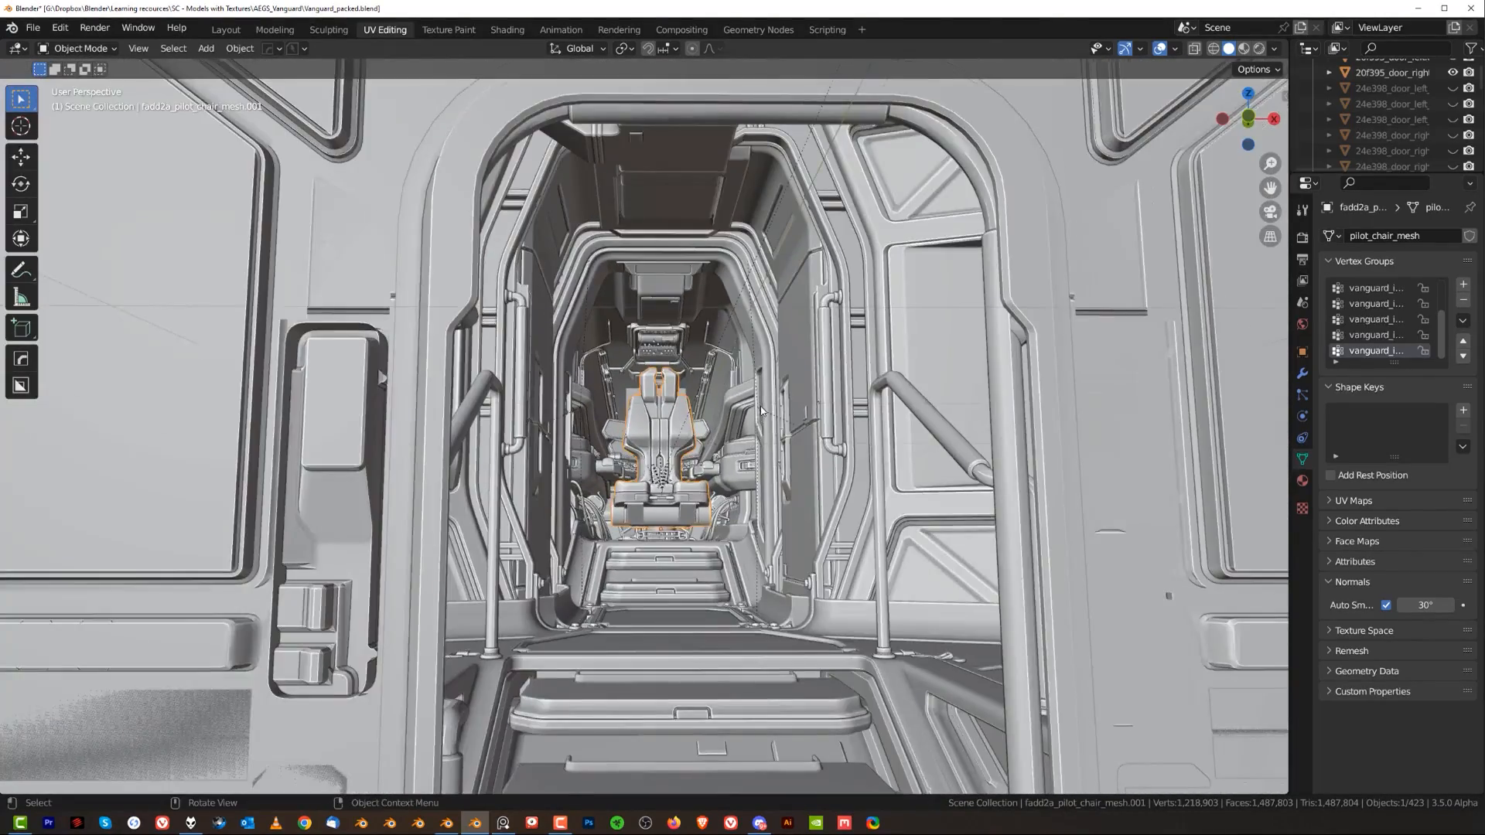
{"action": "scroll", "coordinate": [760, 410], "scroll_direction": "up", "scroll_amount": 2}
{"action": "middle_click_drag", "start_coordinate": [760, 410], "coordinate": [736, 603]}
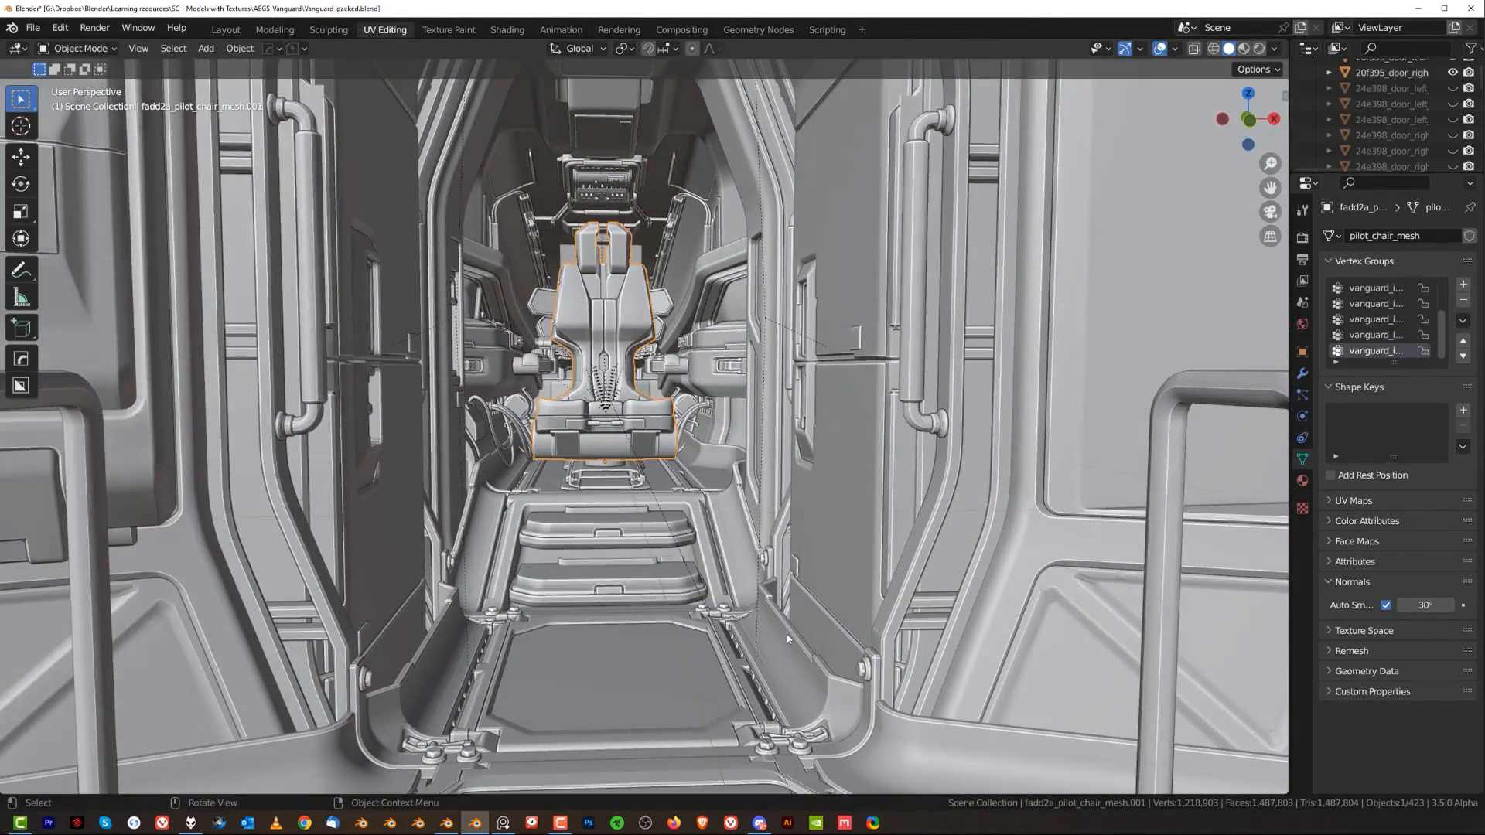
{"action": "middle_click_drag", "start_coordinate": [824, 382], "coordinate": [930, 182]}
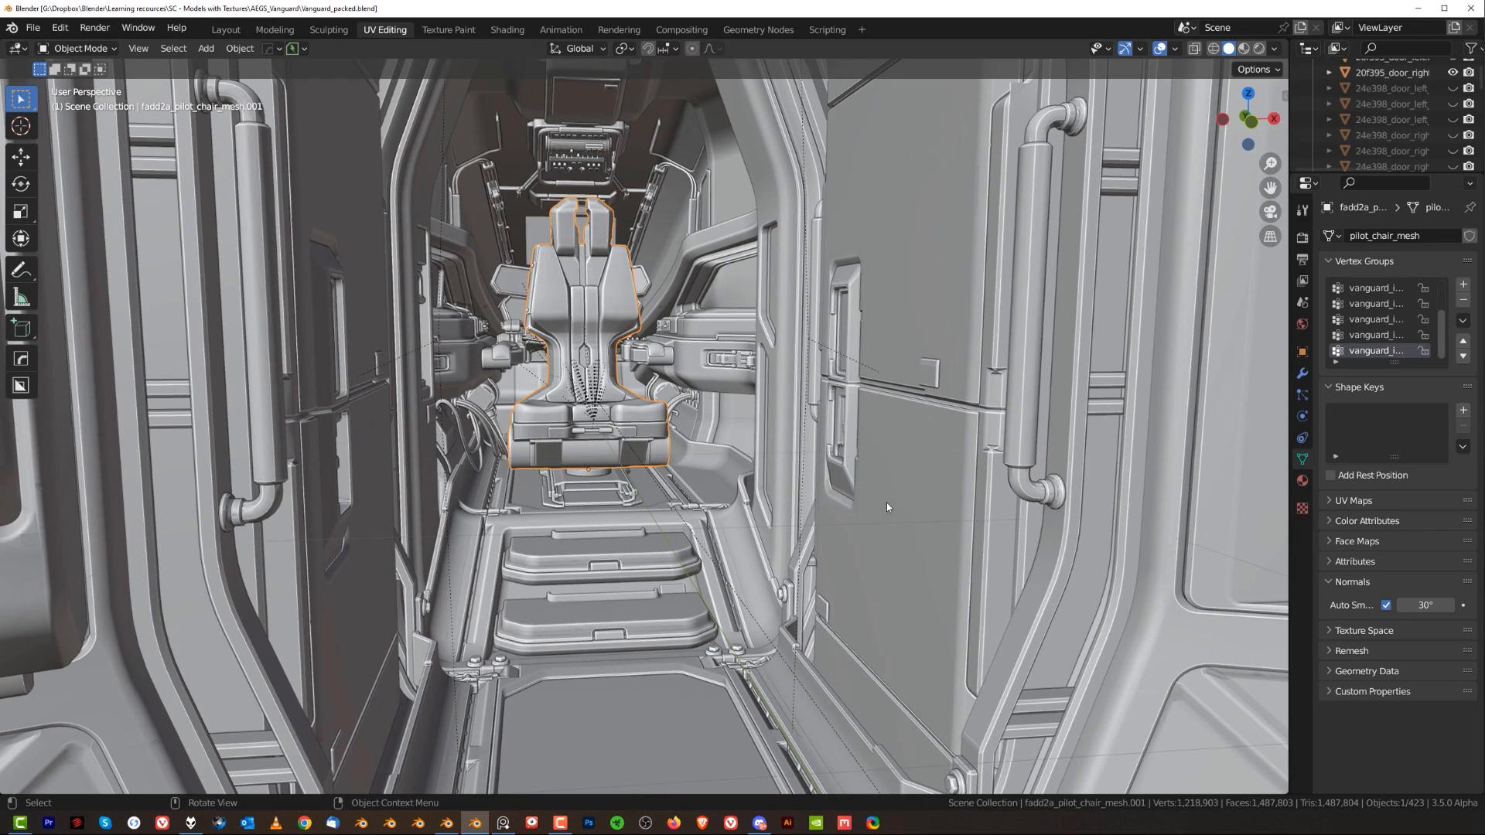
{"action": "scroll", "coordinate": [826, 356], "scroll_direction": "down", "scroll_amount": 2}
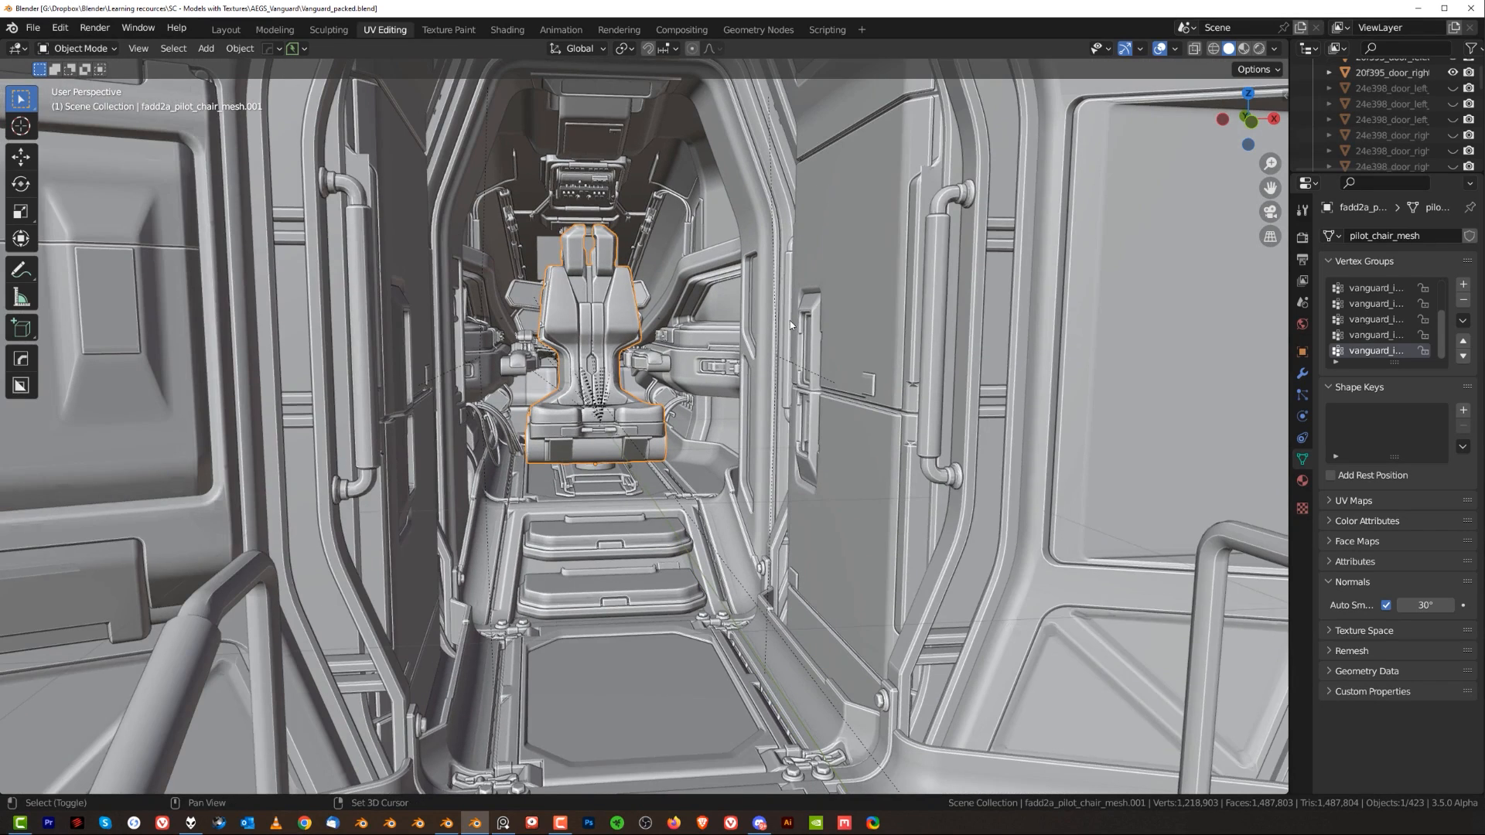
{"action": "middle_click_drag", "start_coordinate": [803, 329], "coordinate": [745, 314], "text": "shift"}
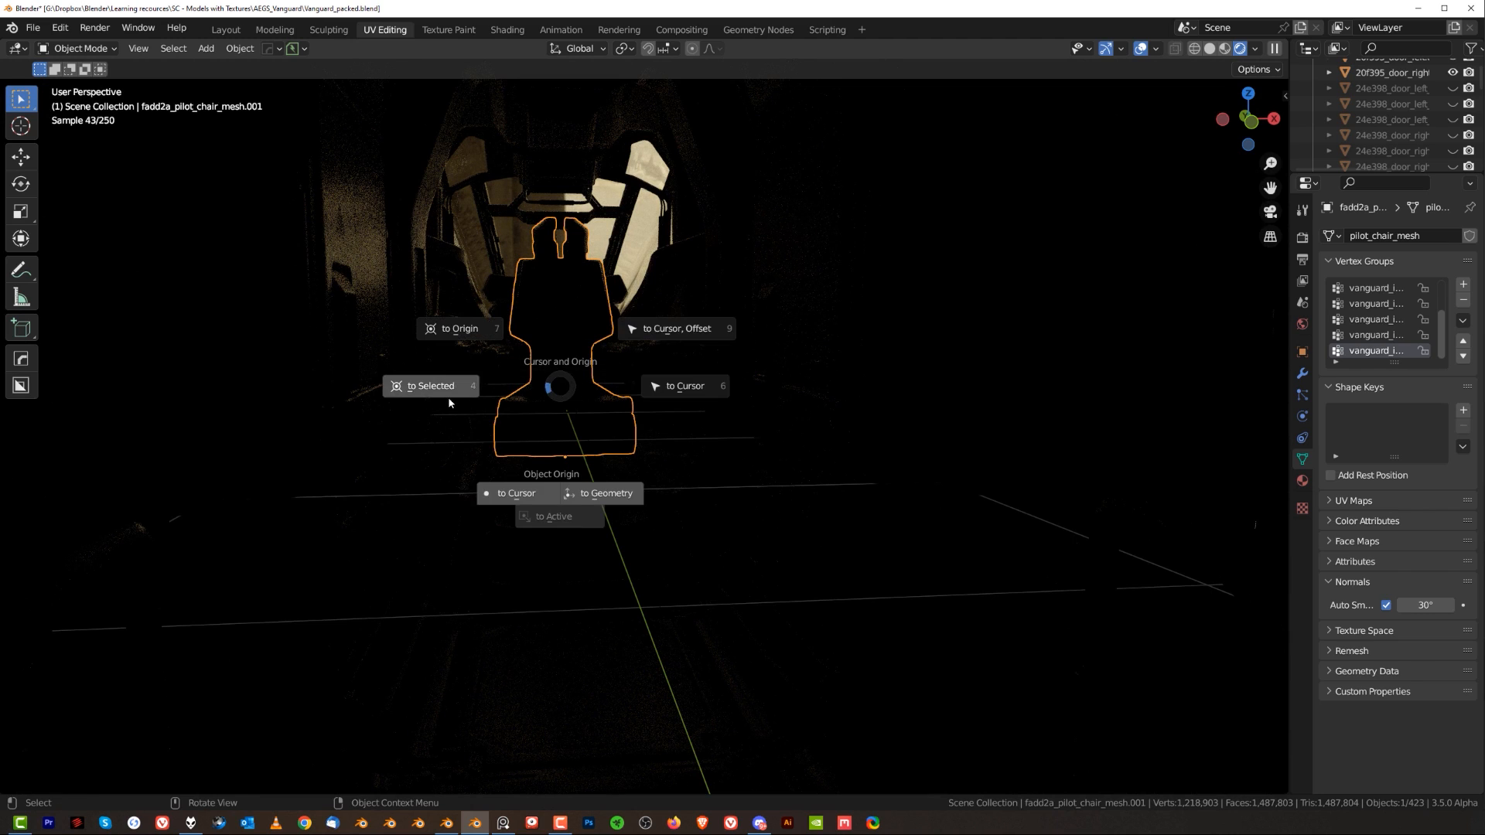
- Add a point light at the pilot chair, set its power to 300 W and raise it along Z
{"action": "key", "text": "shift+a"}
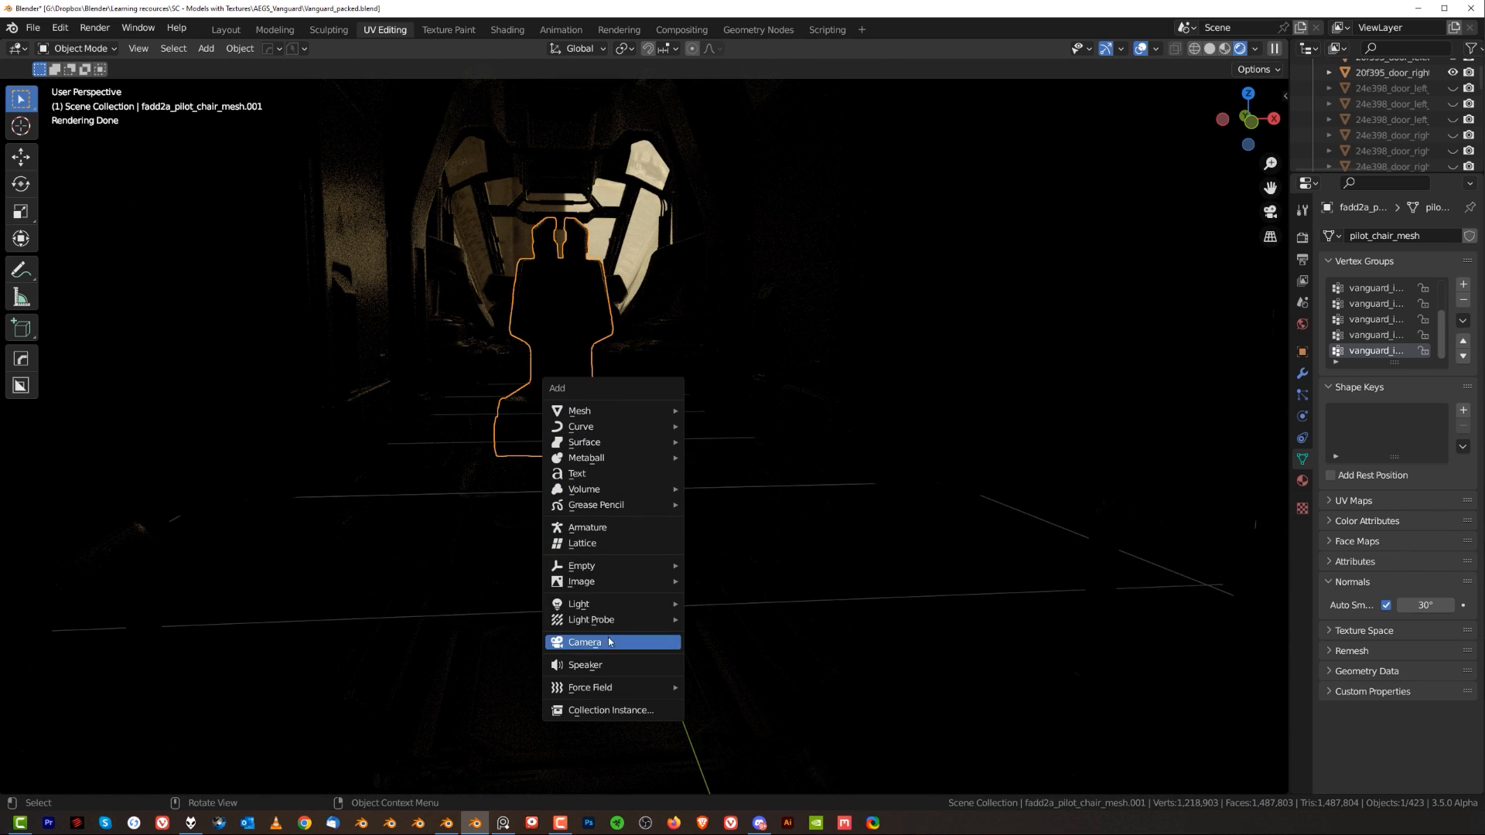
{"action": "left_click", "coordinate": [724, 605]}
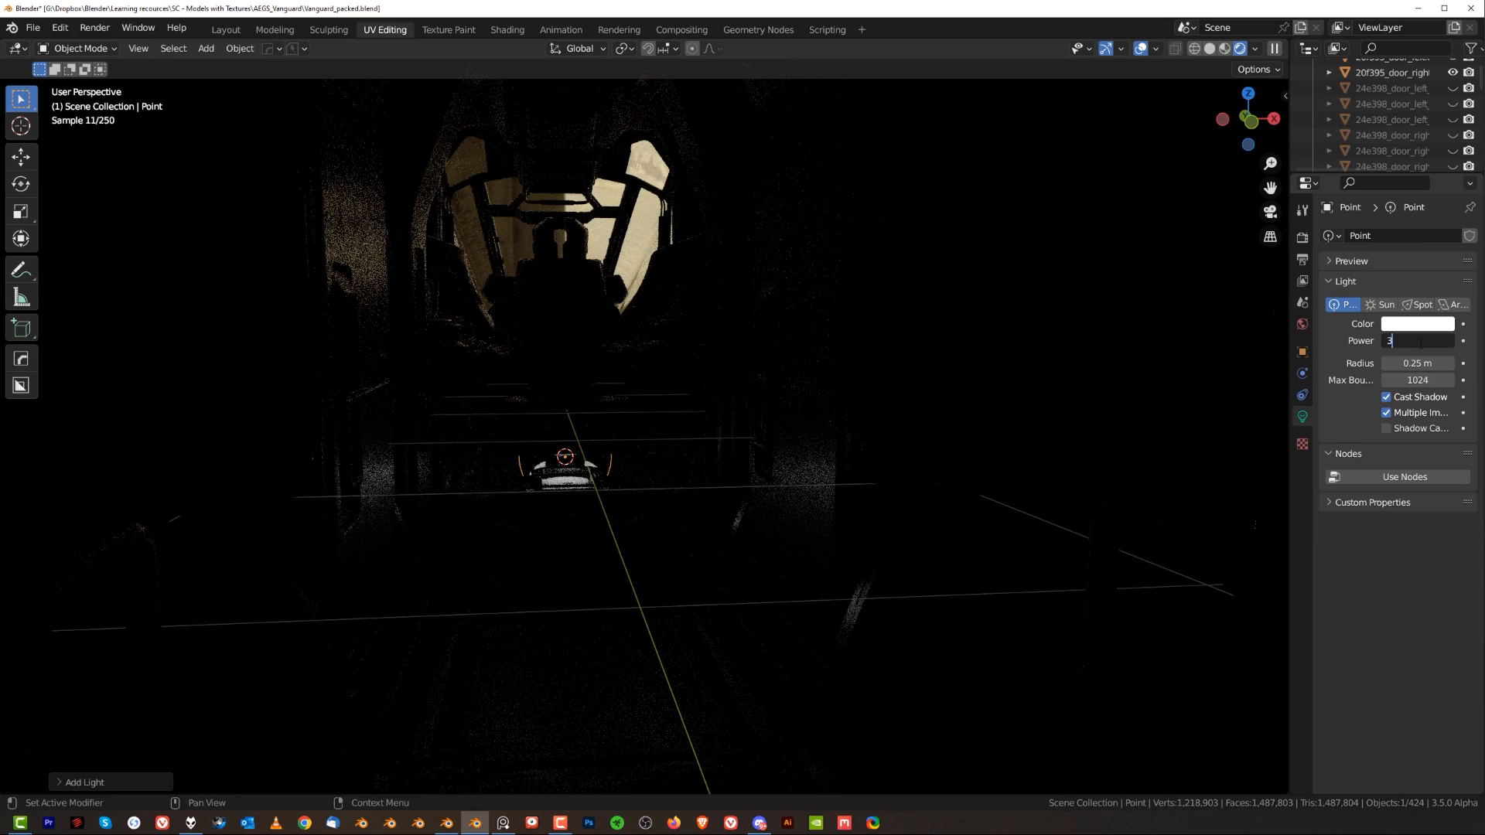
{"action": "key", "text": "g"}
{"action": "key", "text": "z"}
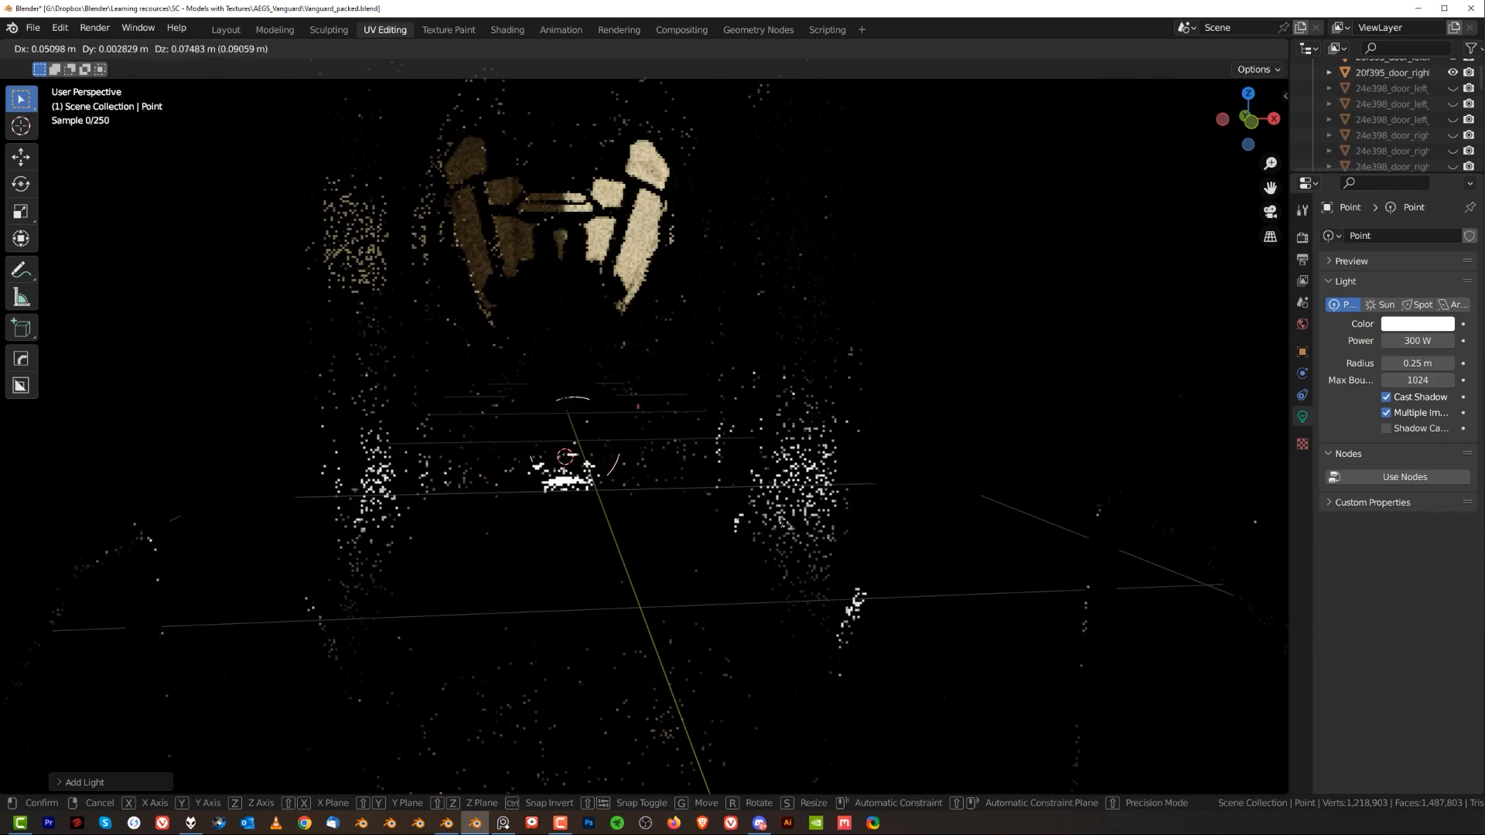
{"action": "left_click", "coordinate": [840, 349]}
- Move the point light along the Y axis behind the chair to light the corridor's textured door panels
{"action": "key", "text": "g"}
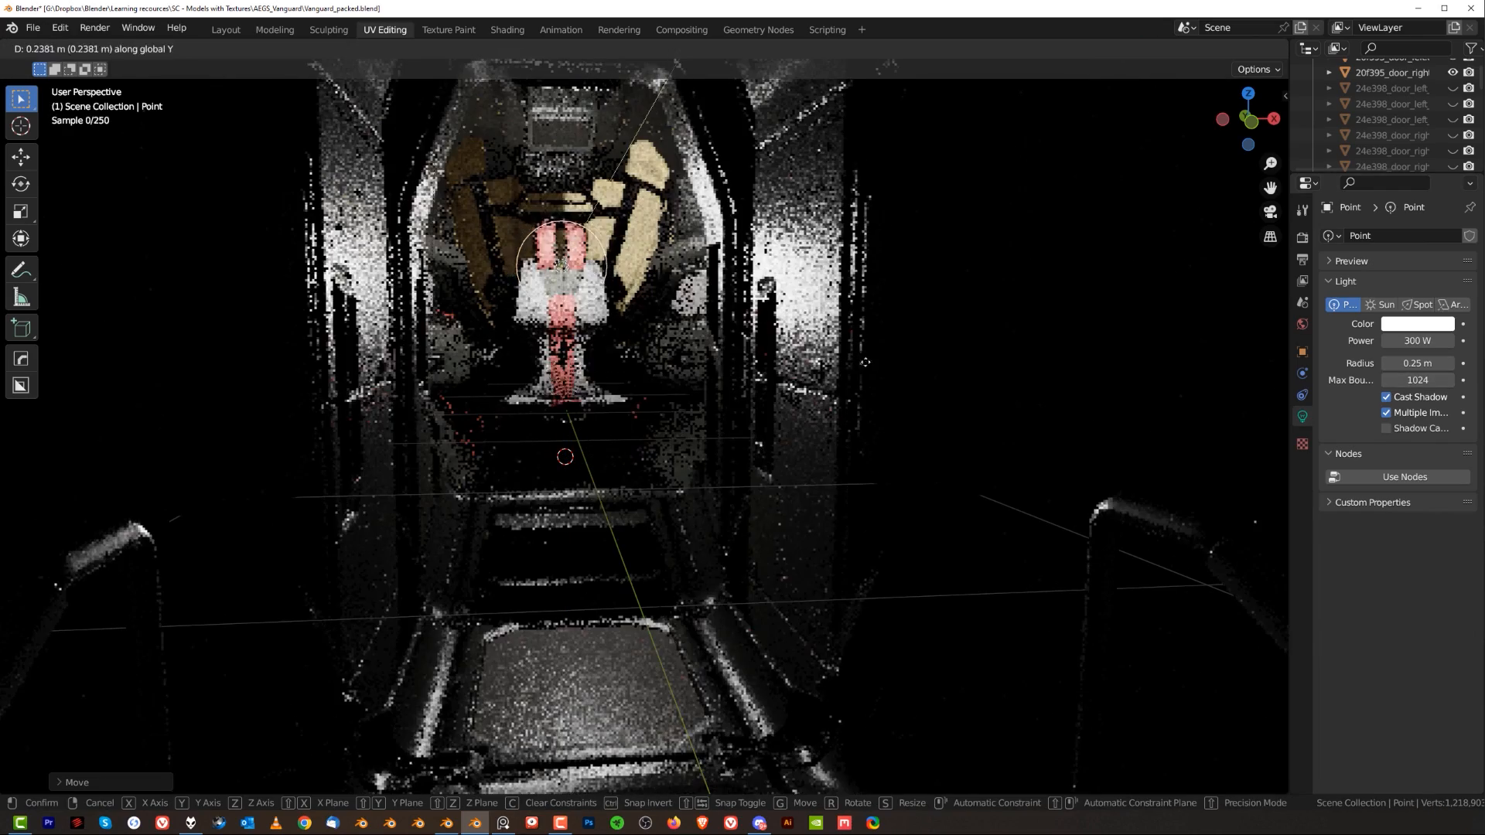
{"action": "key", "text": "y"}
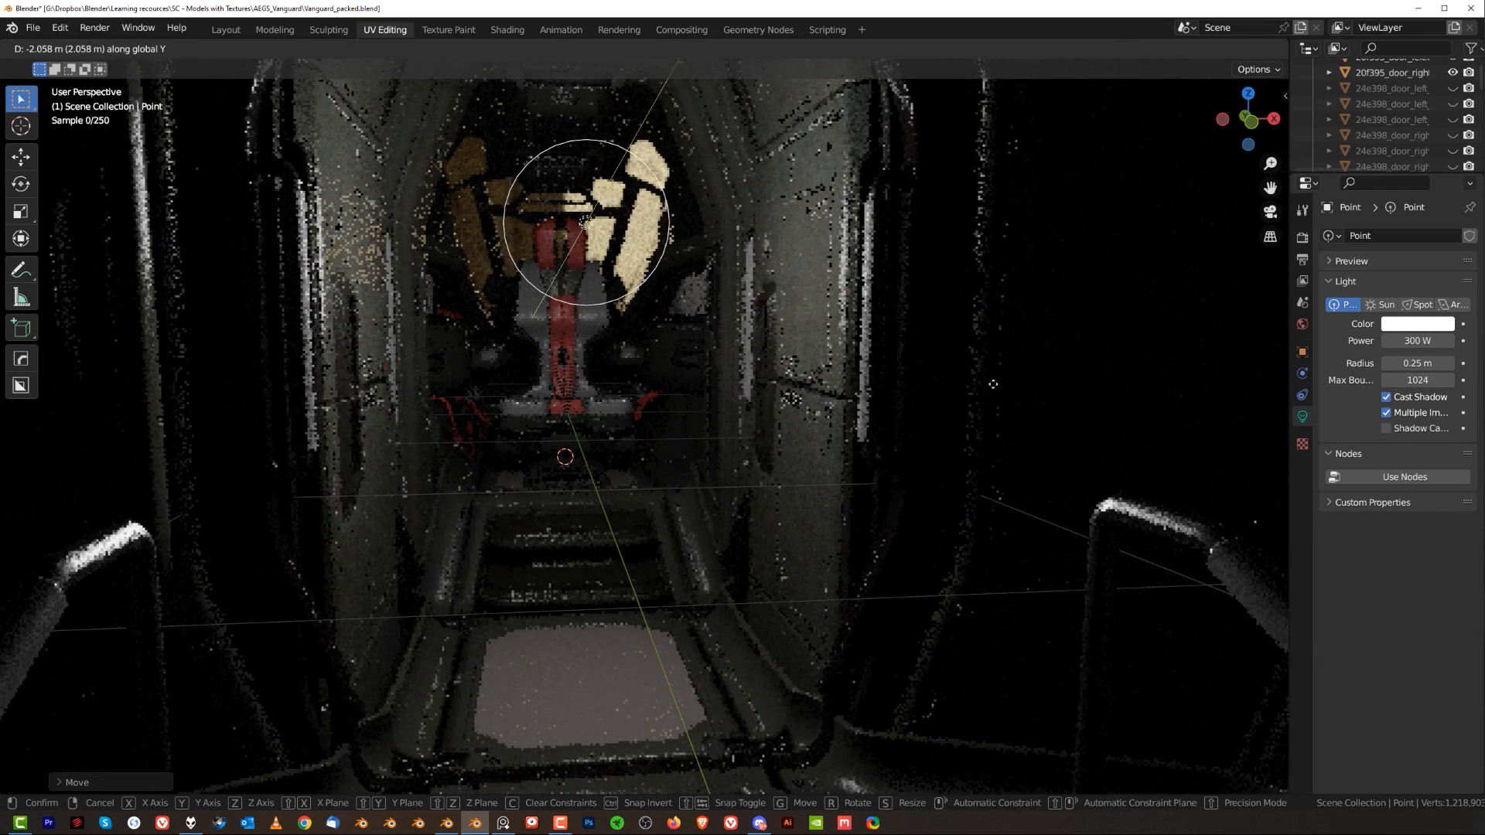
{"action": "left_click", "coordinate": [890, 410]}
{"action": "scroll", "coordinate": [893, 424], "scroll_direction": "up", "scroll_amount": 2}
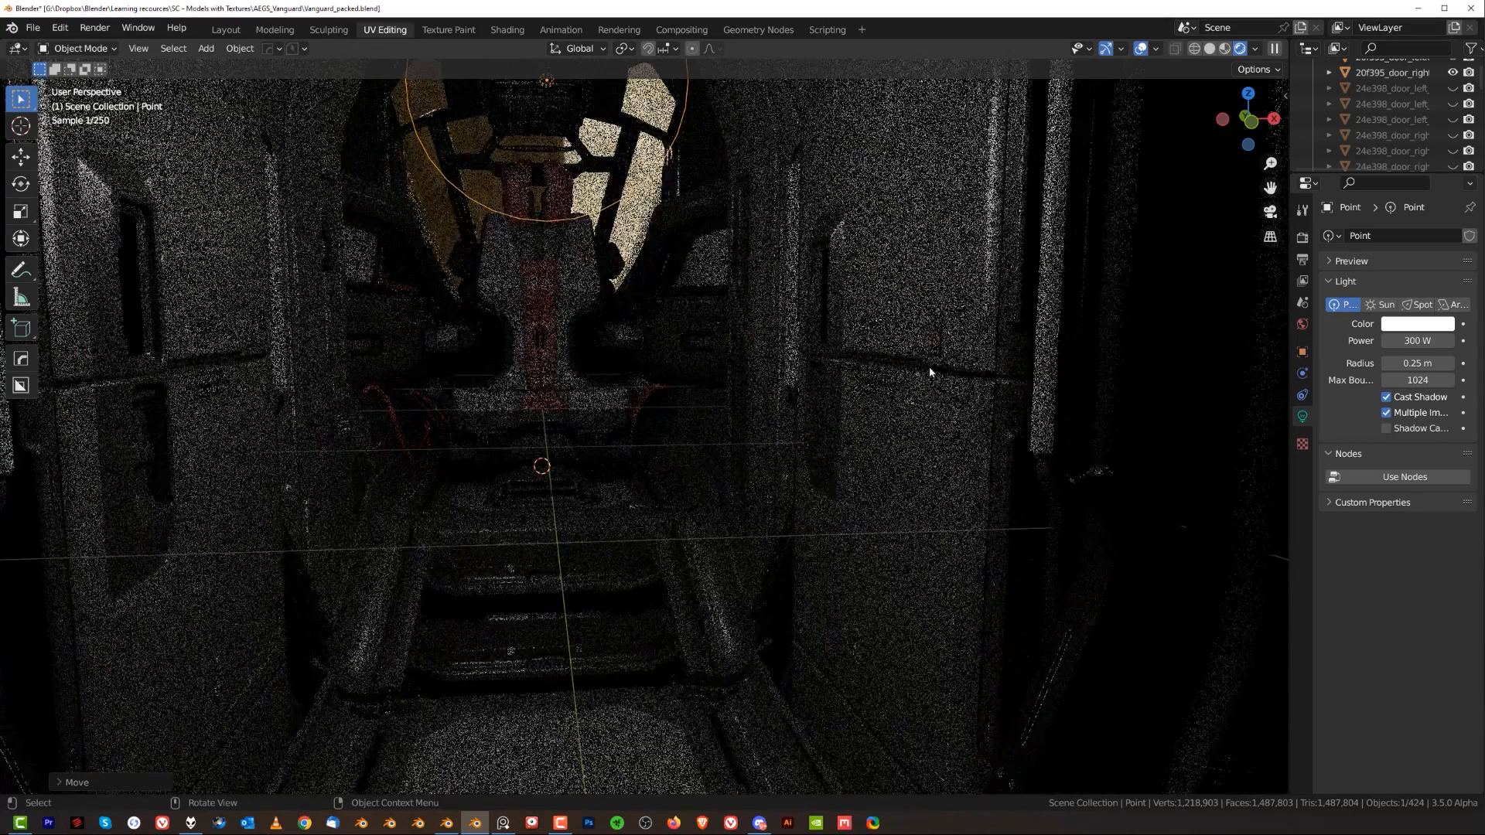
{"action": "middle_click_drag", "start_coordinate": [946, 180], "coordinate": [932, 280], "text": "shift"}
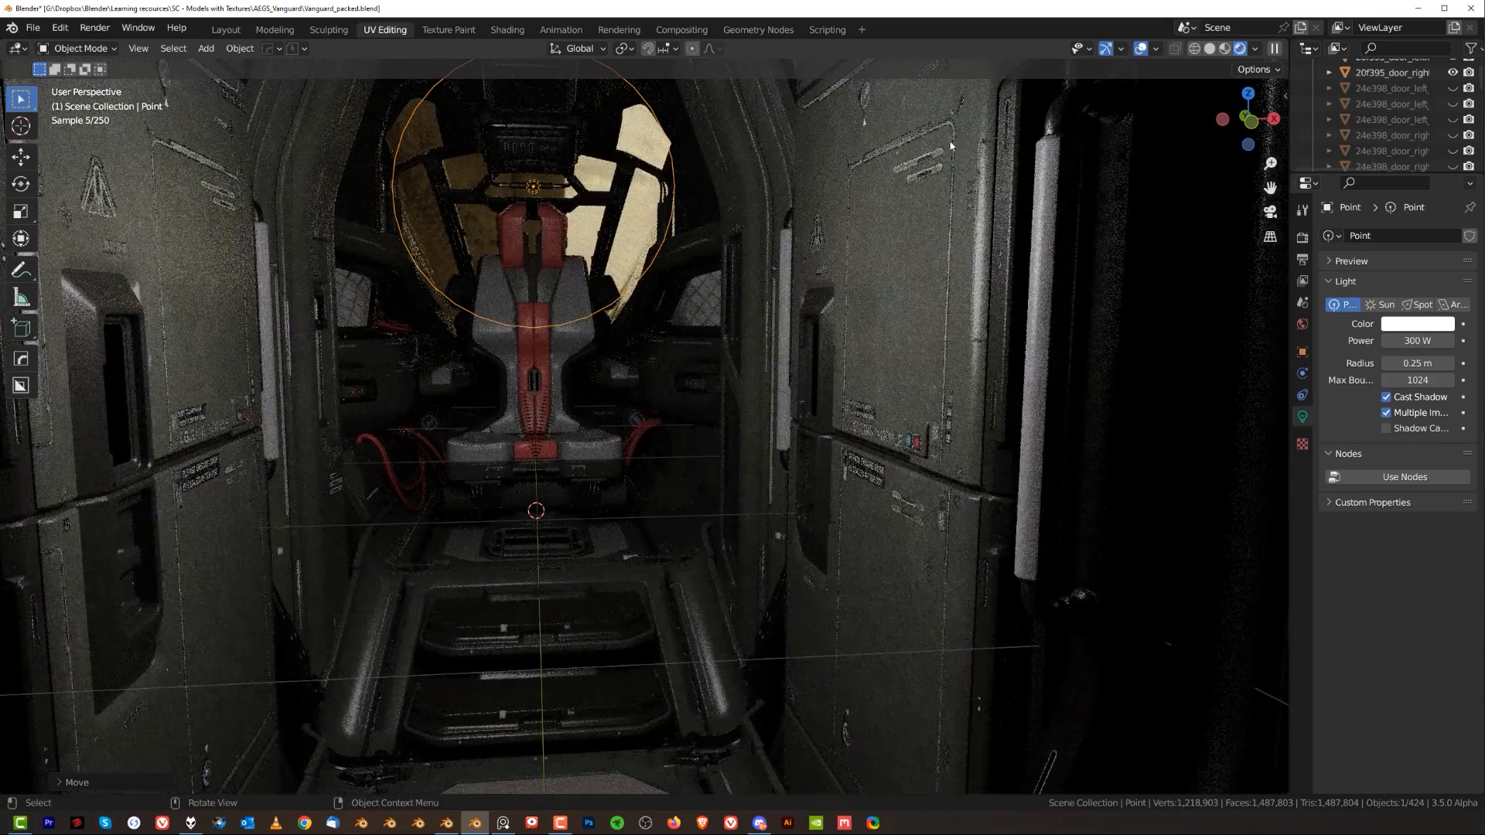
- In solid shading, select all faces of the upper cooler door that share the thin decal face's material
{"action": "left_click", "coordinate": [902, 171]}
{"action": "key", "text": "Tab"}
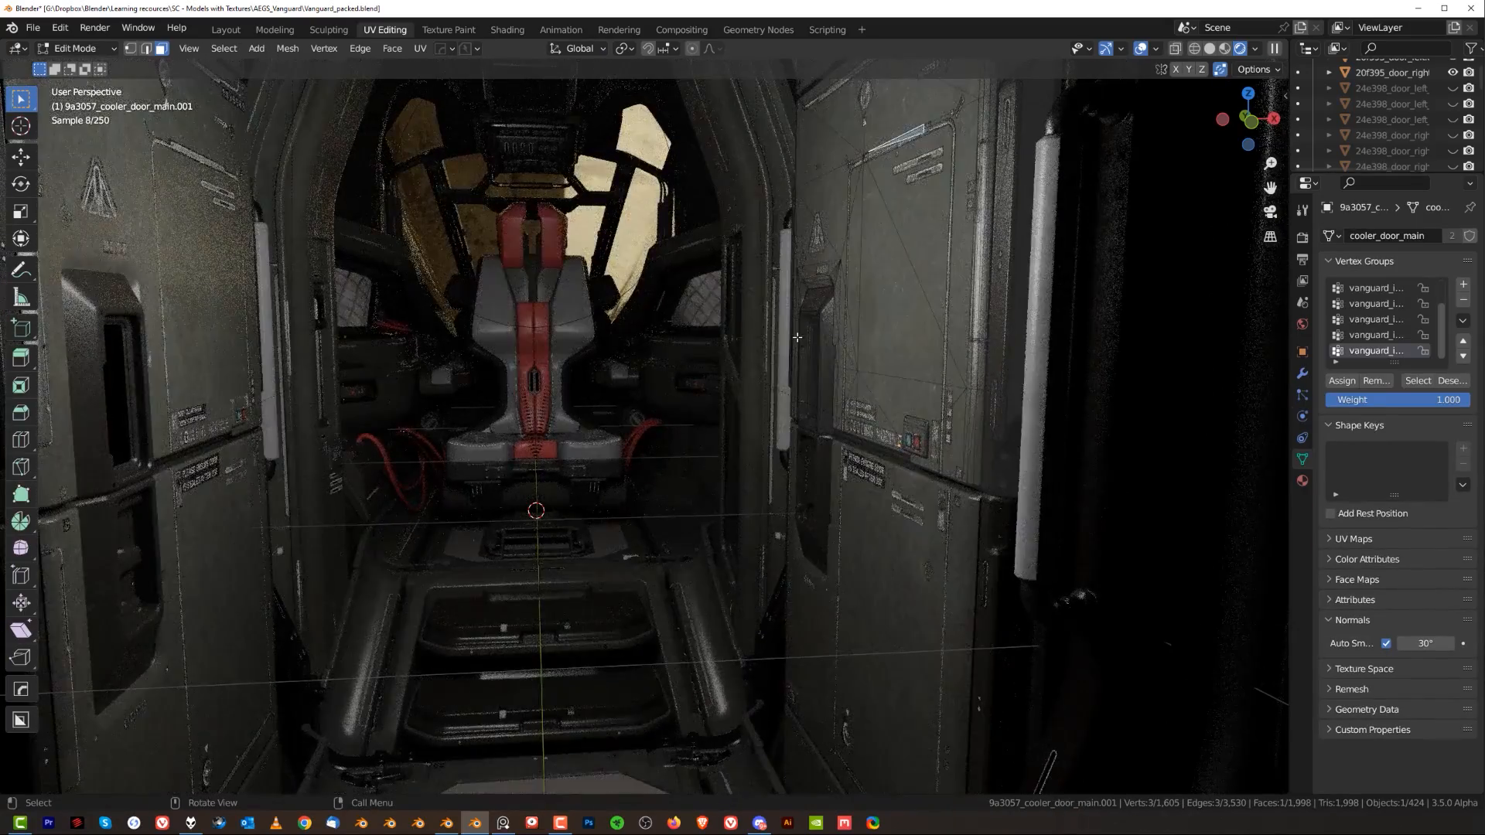
{"action": "left_click", "coordinate": [1209, 49]}
{"action": "middle_click_drag", "start_coordinate": [912, 325], "coordinate": [947, 339]}
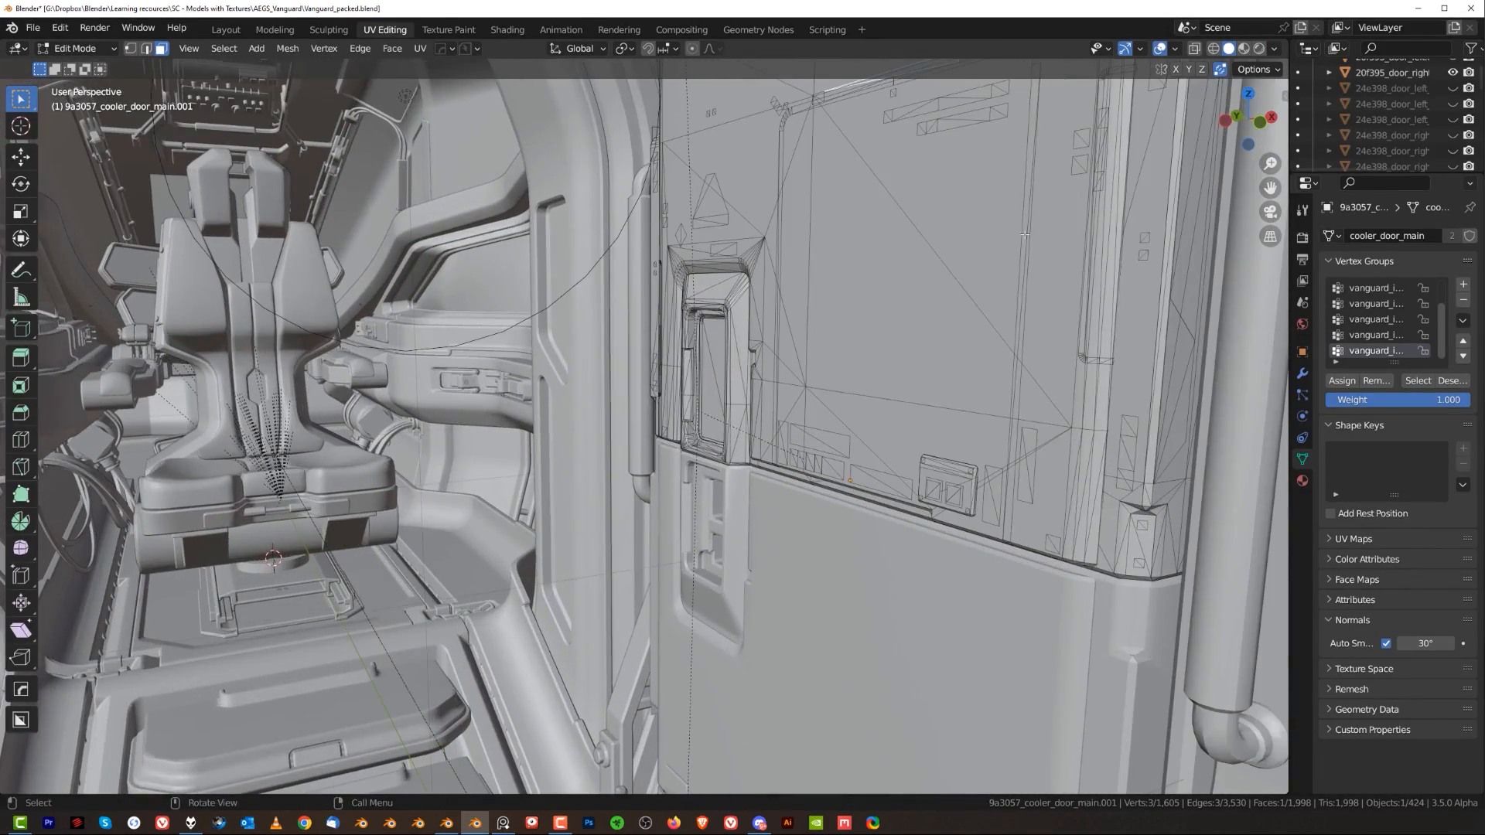
{"action": "middle_click_drag", "start_coordinate": [1024, 235], "coordinate": [943, 301], "text": "shift"}
{"action": "key", "text": "shift+g"}
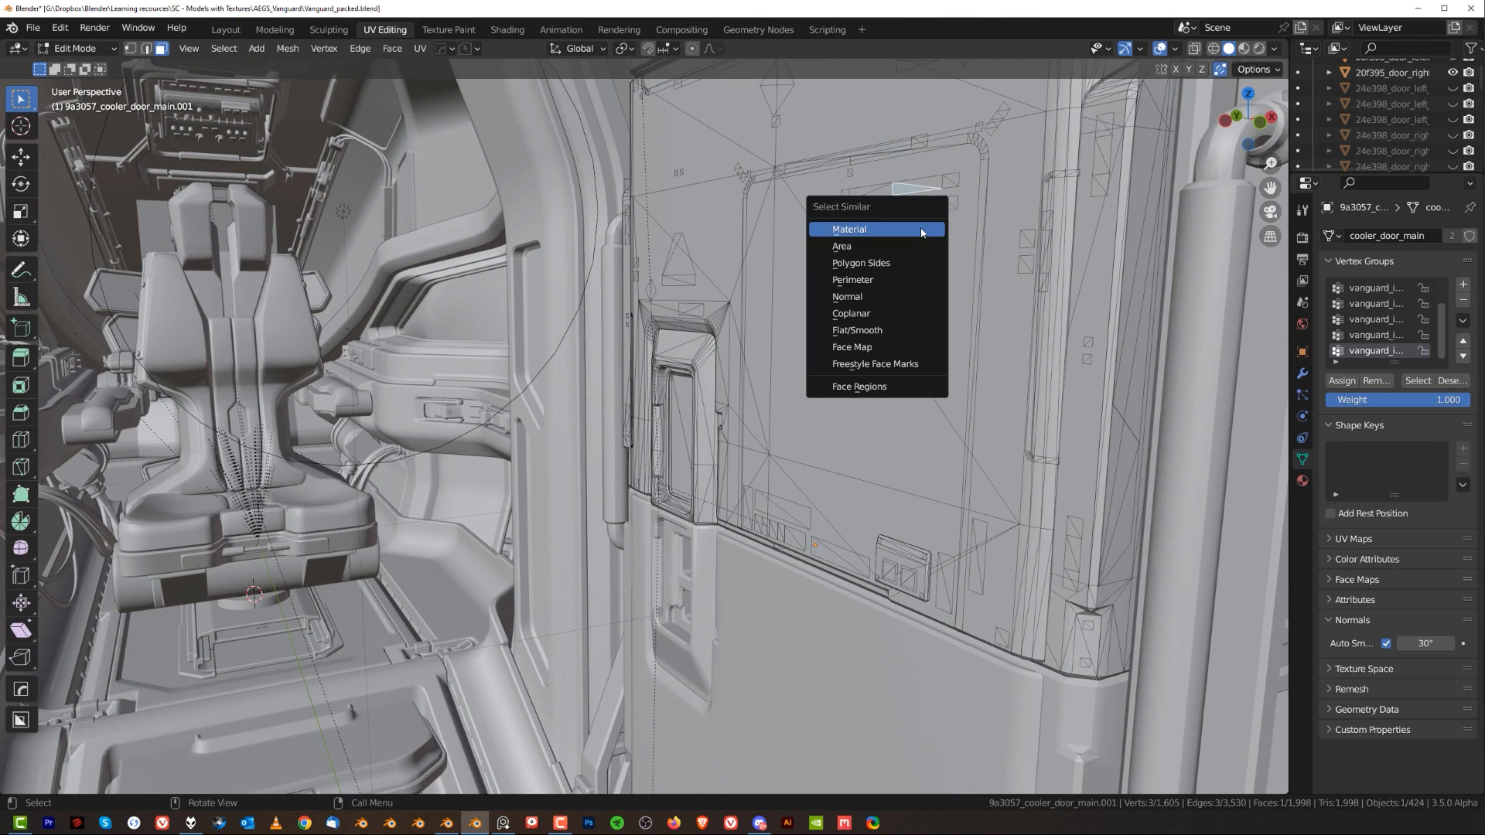
{"action": "left_click", "coordinate": [921, 228]}
- Try to move the selected decal faces off the cooler door, cancel the move and hide them
{"action": "middle_click_drag", "start_coordinate": [921, 229], "coordinate": [934, 352]}
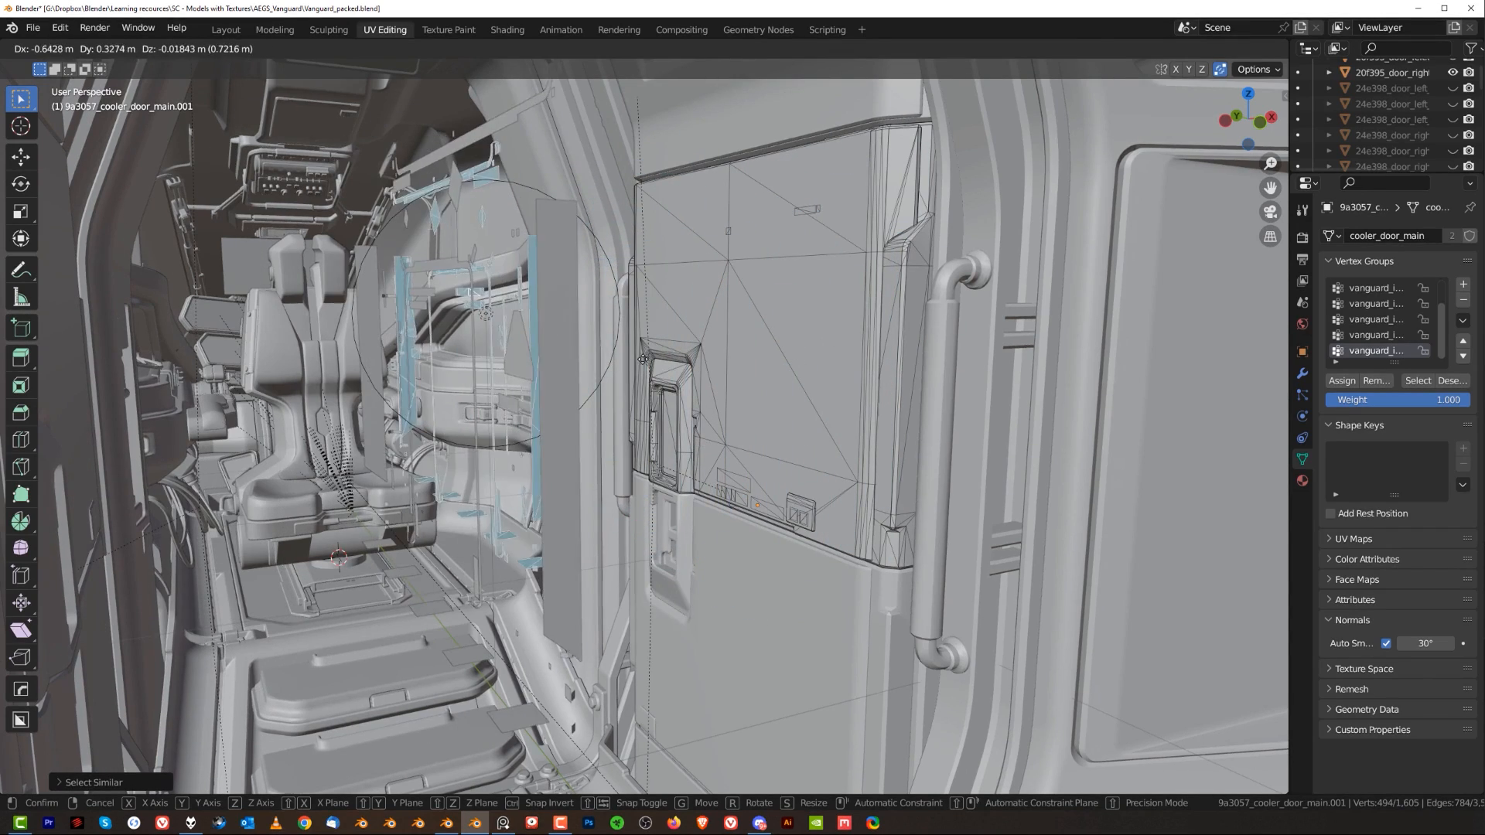
{"action": "right_click", "coordinate": [739, 353]}
{"action": "scroll", "coordinate": [739, 352], "scroll_direction": "up", "scroll_amount": 3}
{"action": "key", "text": "h"}
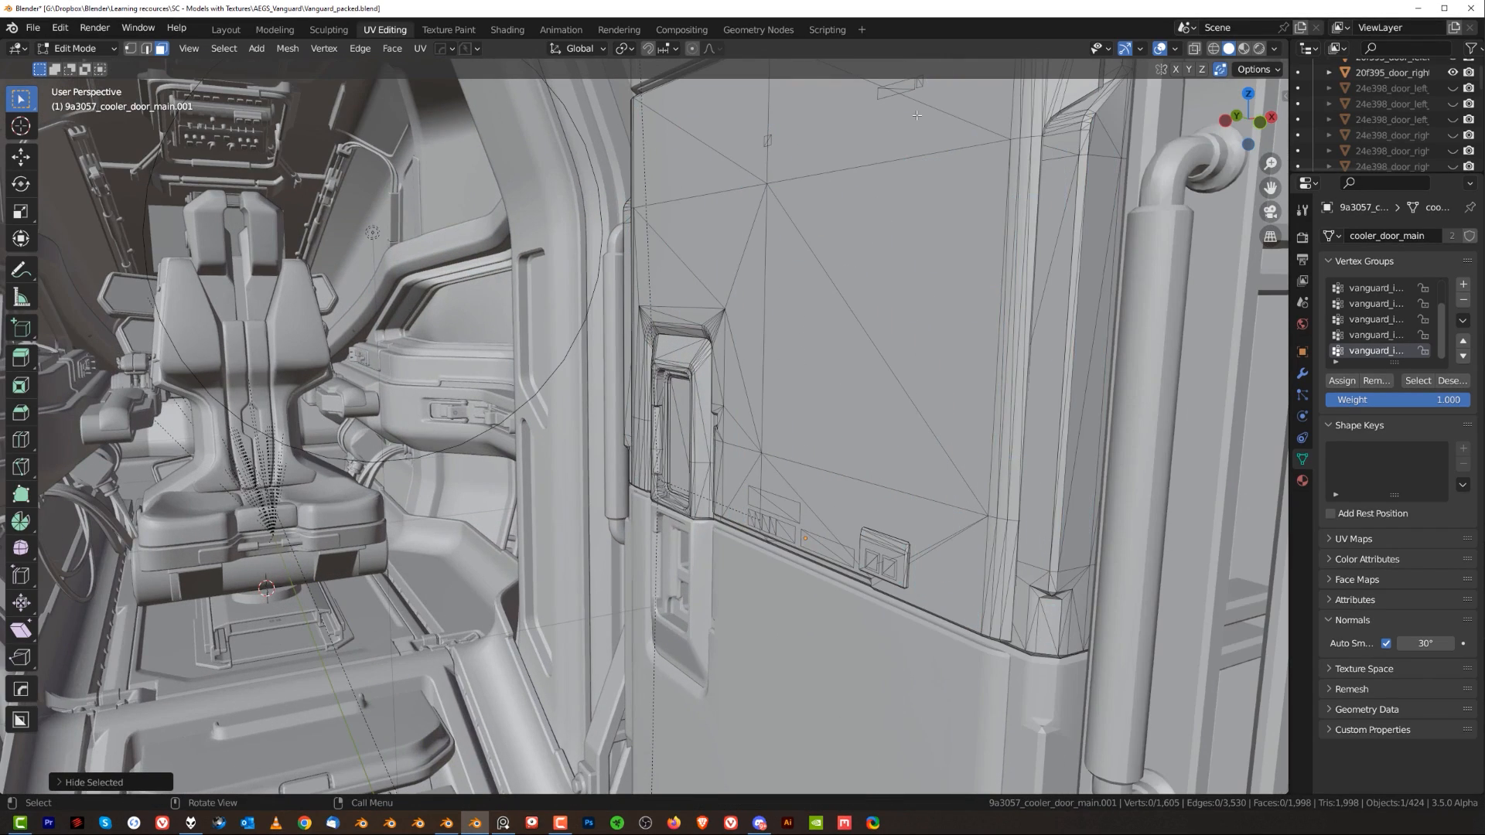
- Select the remaining small decal faces on the cooler door by their shared material
{"action": "middle_click_drag", "start_coordinate": [887, 144], "coordinate": [873, 164]}
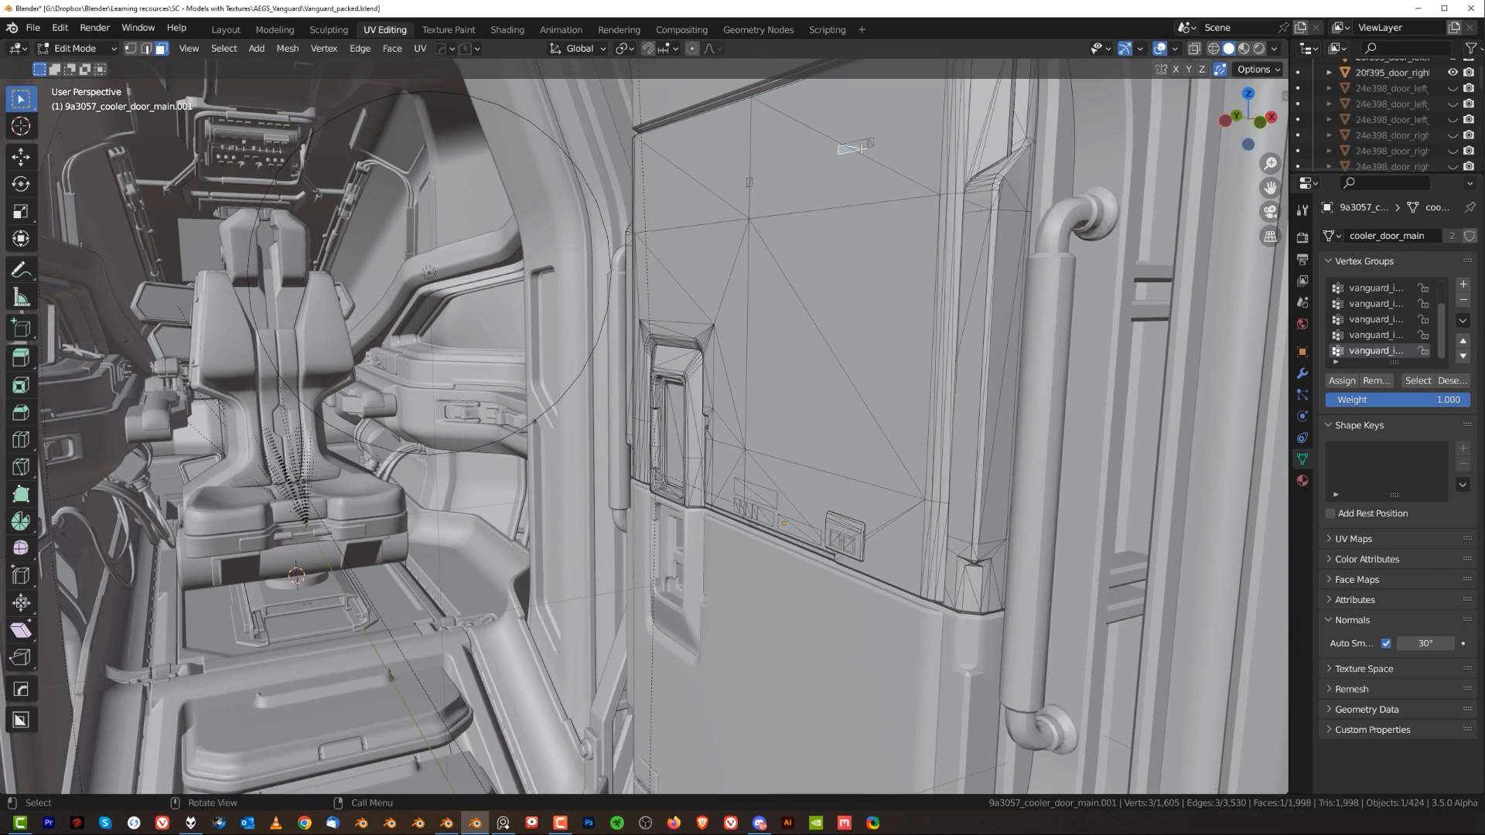
{"action": "key", "text": "shift+g"}
{"action": "left_click", "coordinate": [861, 150]}
{"action": "middle_click_drag", "start_coordinate": [875, 186], "coordinate": [928, 422]}
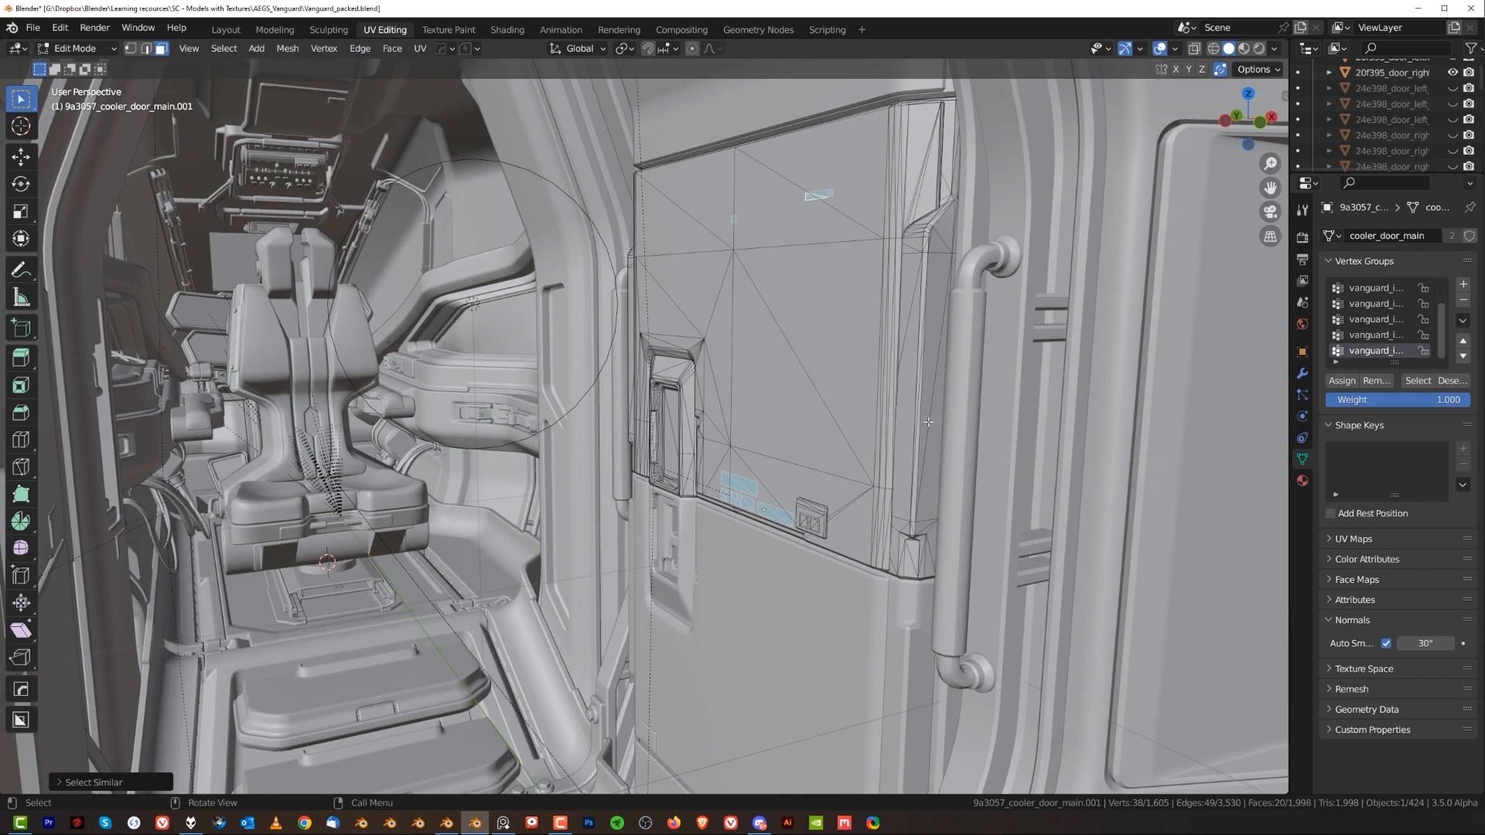
- Leave mesh editing, unhide all hidden ship objects and view the separated hull and interior from outside
{"action": "middle_click_drag", "start_coordinate": [723, 337], "coordinate": [750, 358]}
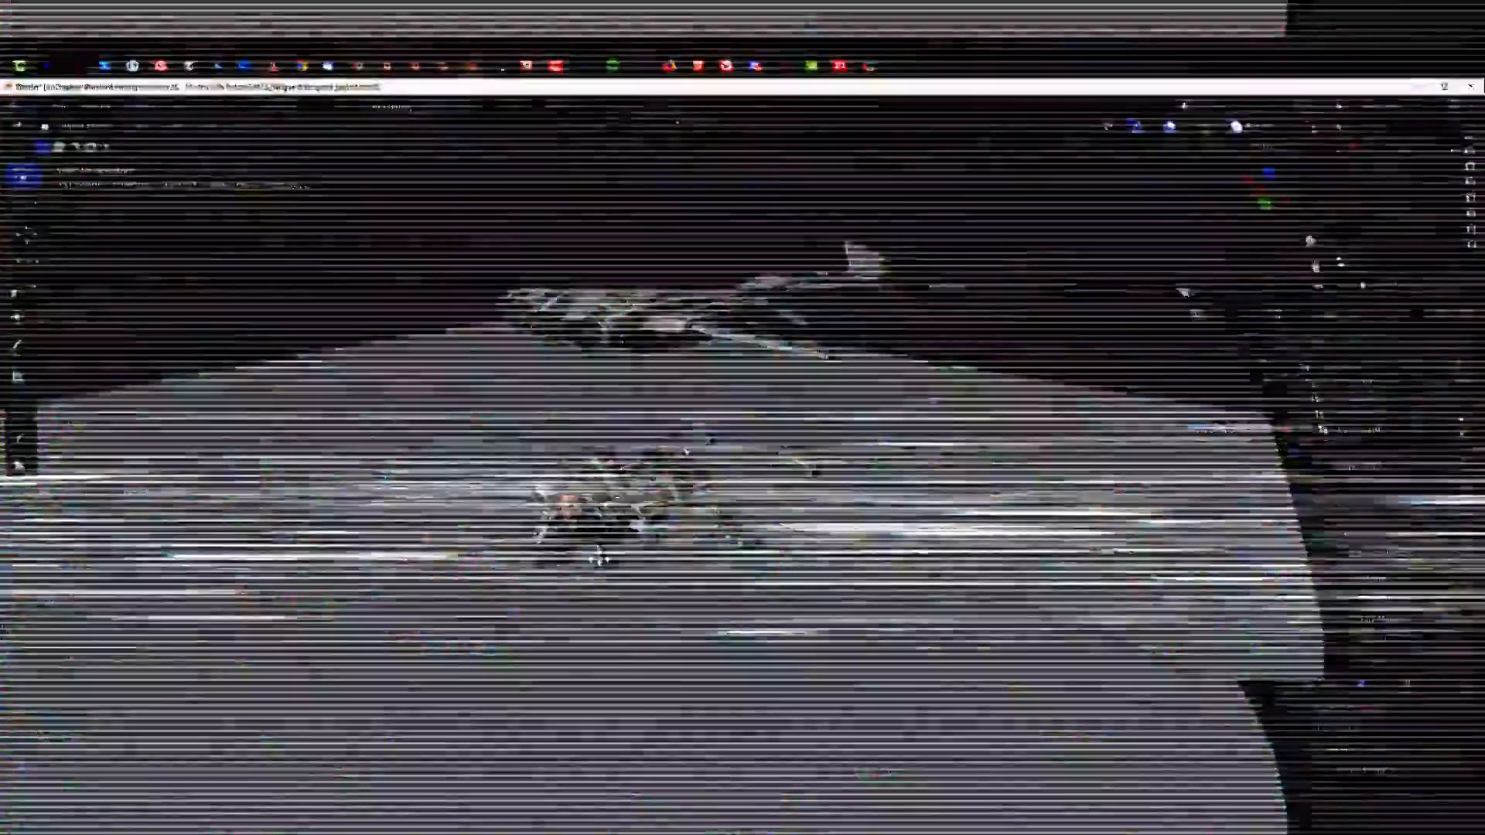
{"action": "scroll", "coordinate": [704, 345], "scroll_direction": "up", "scroll_amount": 2}
{"action": "mouse_move", "coordinate": [703, 345]}
{"action": "middle_mouse_down"}
{"action": "mouse_move", "coordinate": [981, 311]}
{"action": "mouse_move", "coordinate": [871, 339]}
{"action": "mouse_move", "coordinate": [655, 342]}
{"action": "mouse_move", "coordinate": [647, 315]}
{"action": "mouse_move", "coordinate": [709, 331]}
{"action": "middle_mouse_up"}
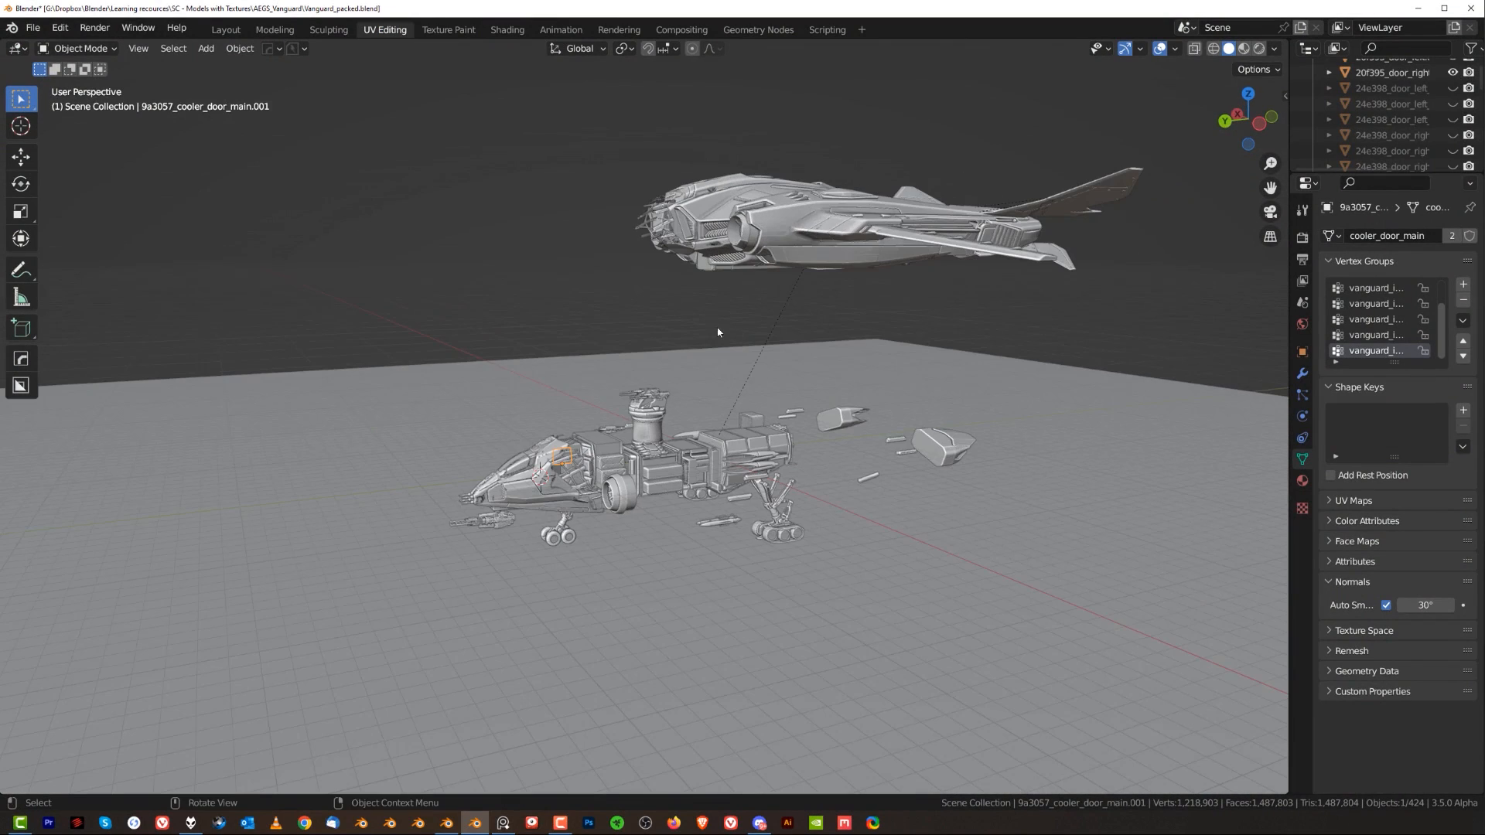
{"action": "key", "text": "alt+h"}
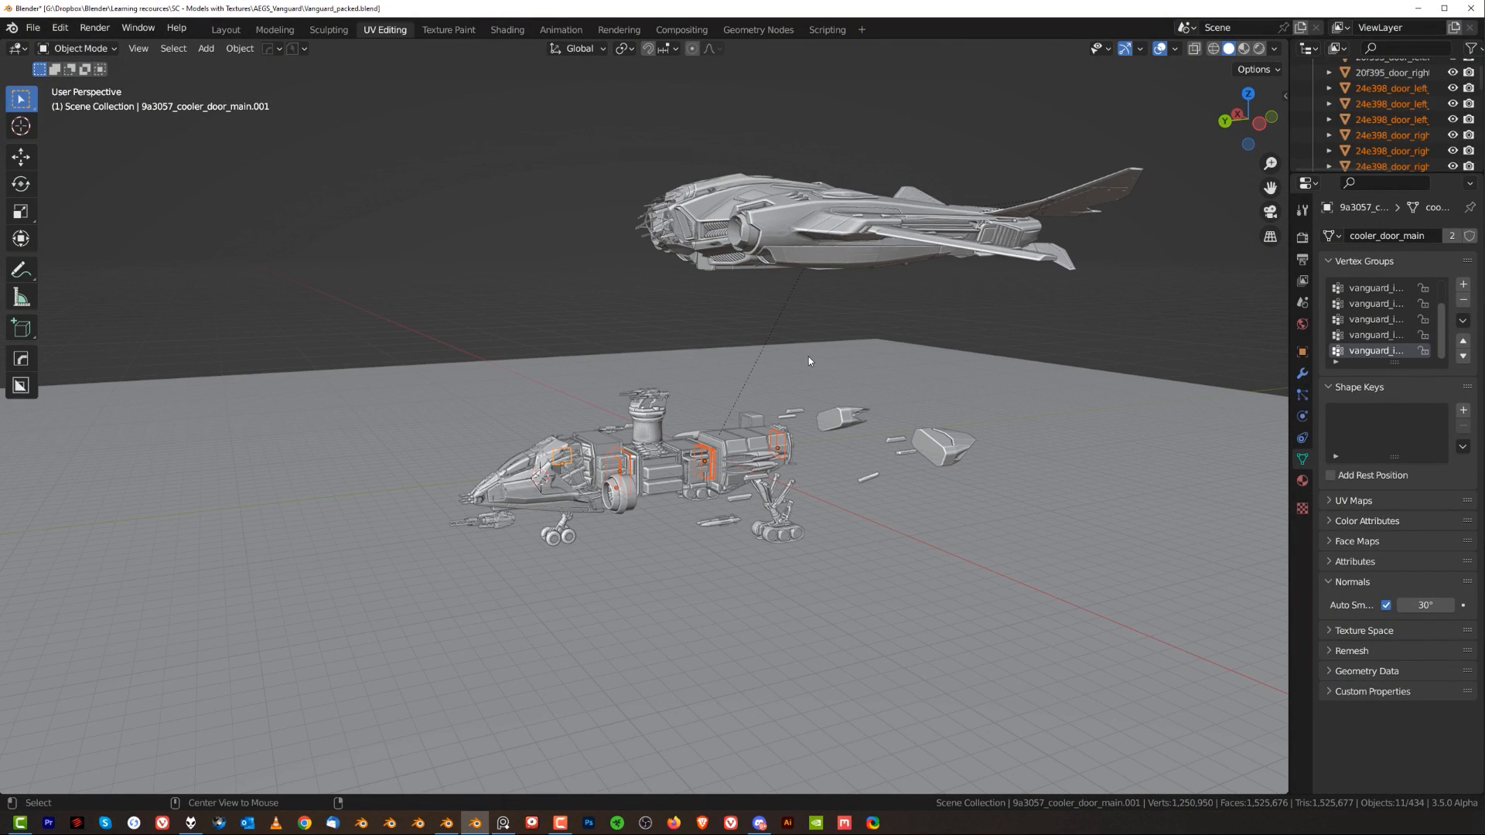
{"action": "middle_click_drag", "start_coordinate": [759, 358], "coordinate": [841, 364]}
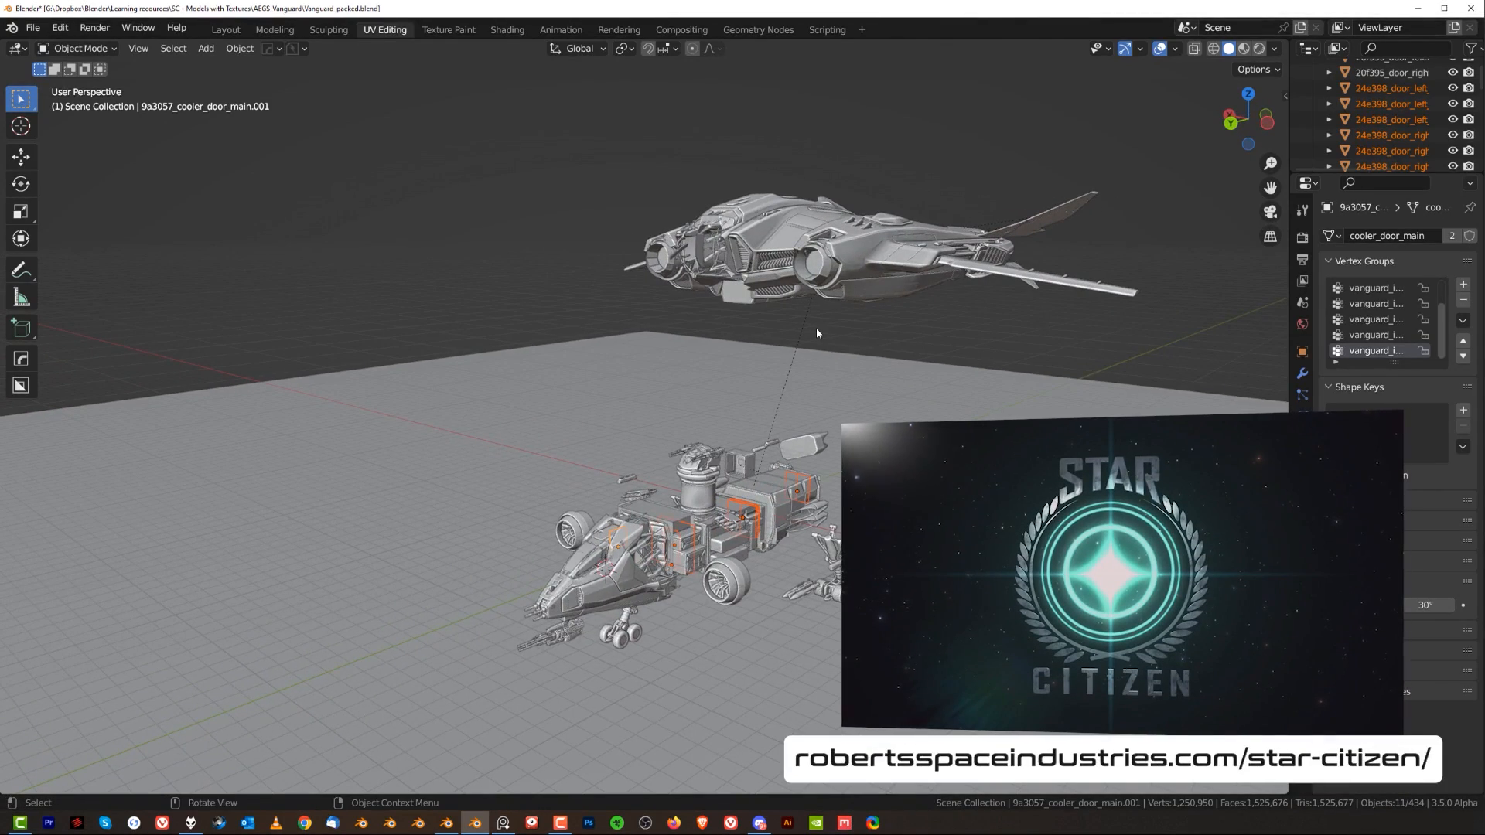